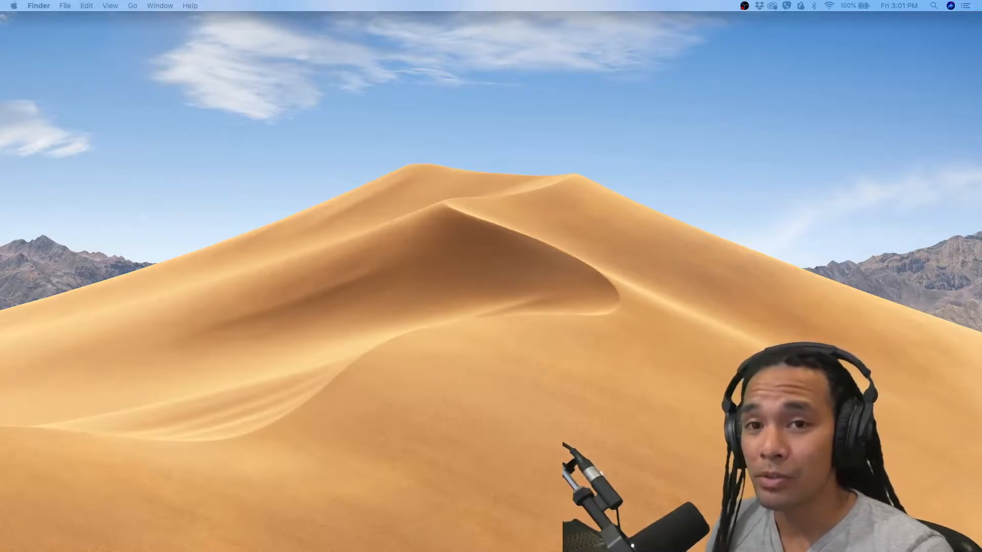
In Finder, browse Dropbox from the 2021 Videos folder to the Sermon Recap 2021-06-13 folder and look over its two video files
{"action": "left_click_drag", "start_coordinate": [421, 551], "coordinate": [398, 280]}
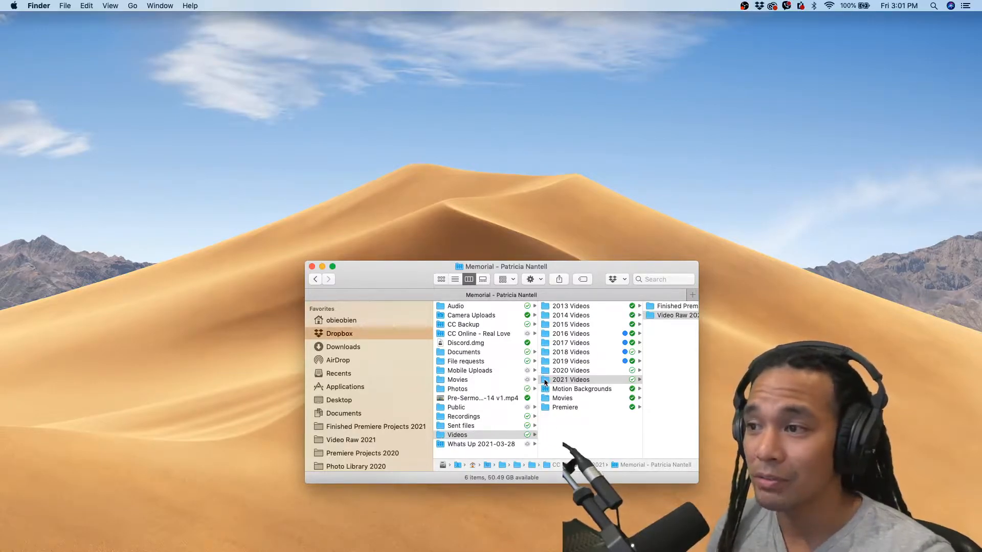
{"action": "left_click", "coordinate": [545, 381]}
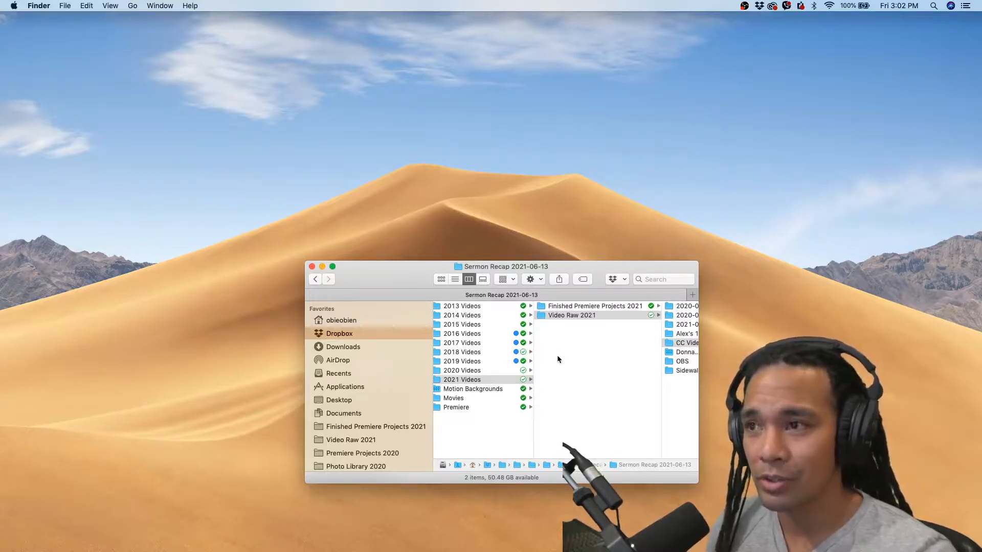
{"action": "scroll", "coordinate": [570, 370], "scroll_direction": "right", "scroll_amount": 10}
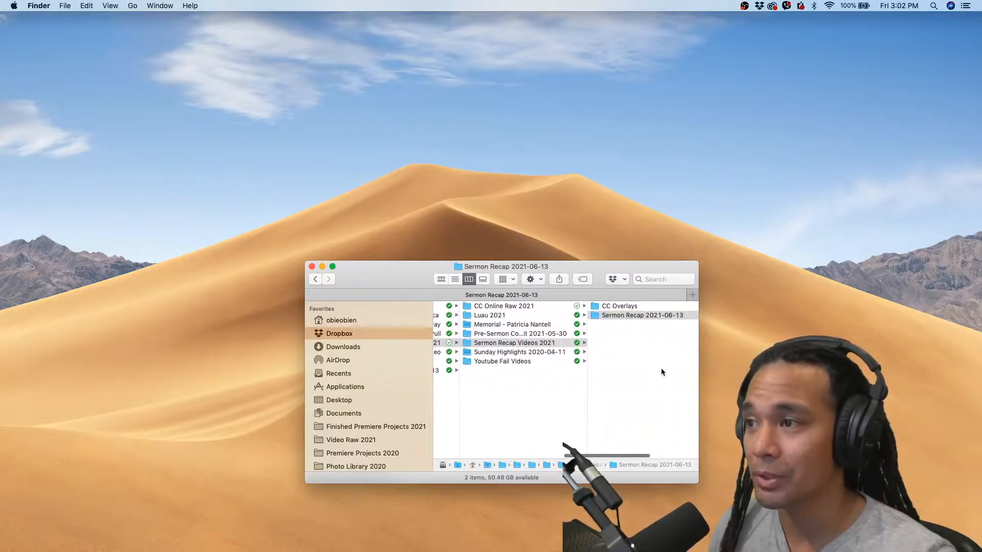
{"action": "scroll", "coordinate": [661, 367], "scroll_direction": "right", "scroll_amount": 5}
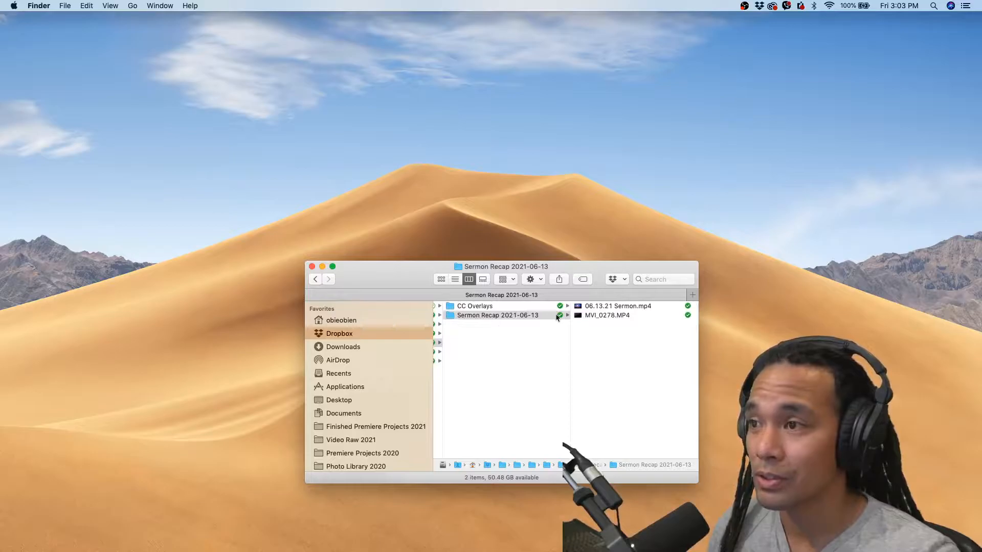
{"action": "left_click", "coordinate": [620, 307]}
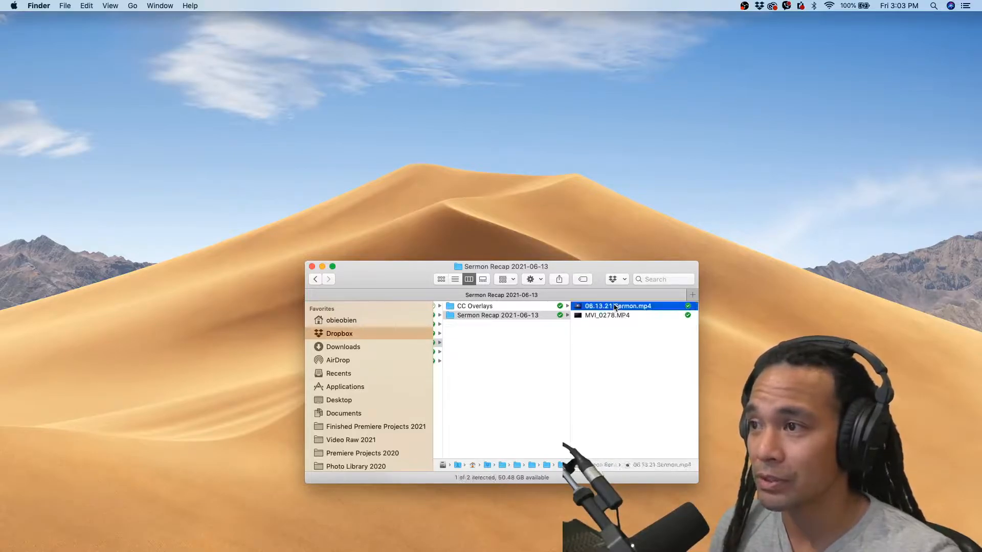
{"action": "left_click", "coordinate": [508, 316]}
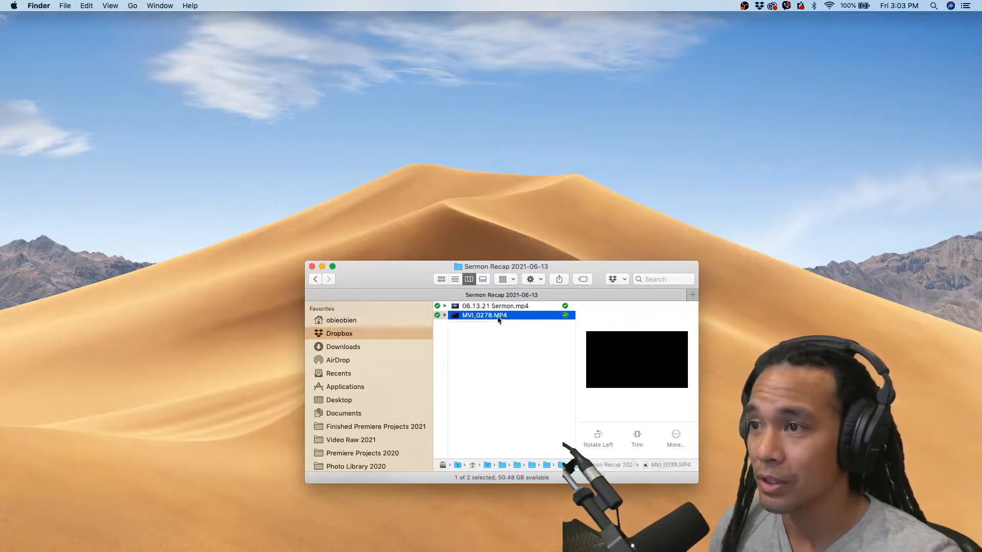
{"action": "left_click", "coordinate": [531, 307], "text": "shift"}
{"action": "left_click", "coordinate": [533, 375]}
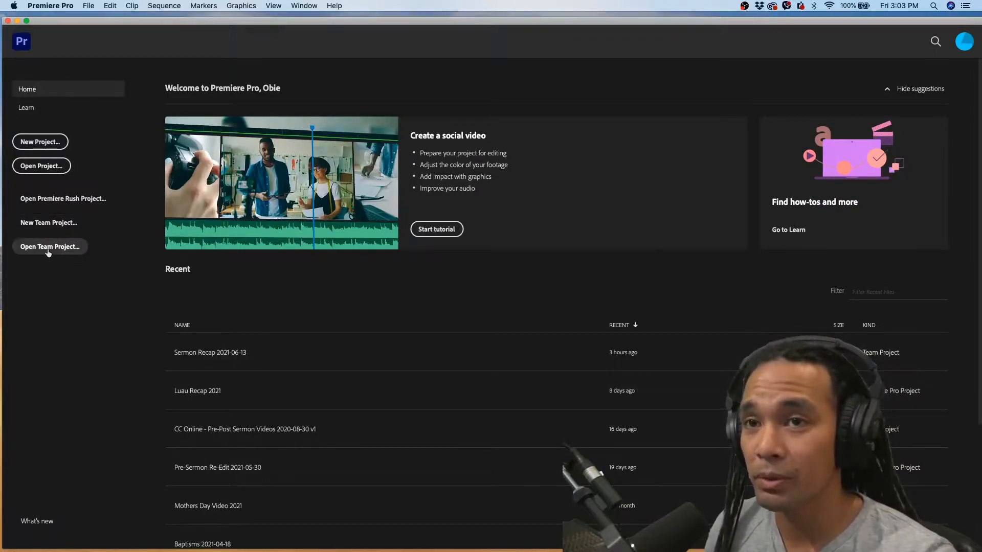
In Premiere Pro, create a new team project named "Sermon Recap 2021-06-13"
{"action": "left_click", "coordinate": [49, 223]}
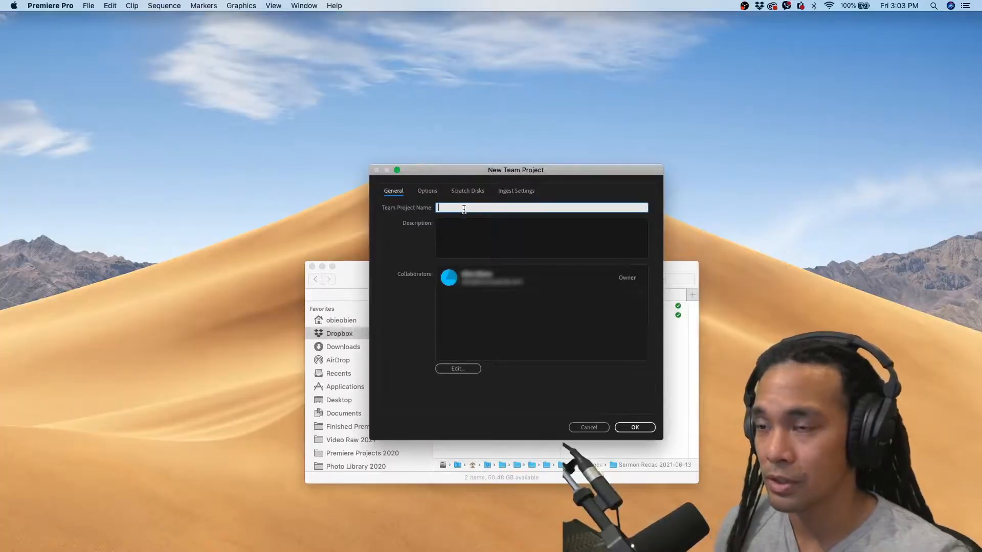
{"action": "type", "text": "Sermon Re"}
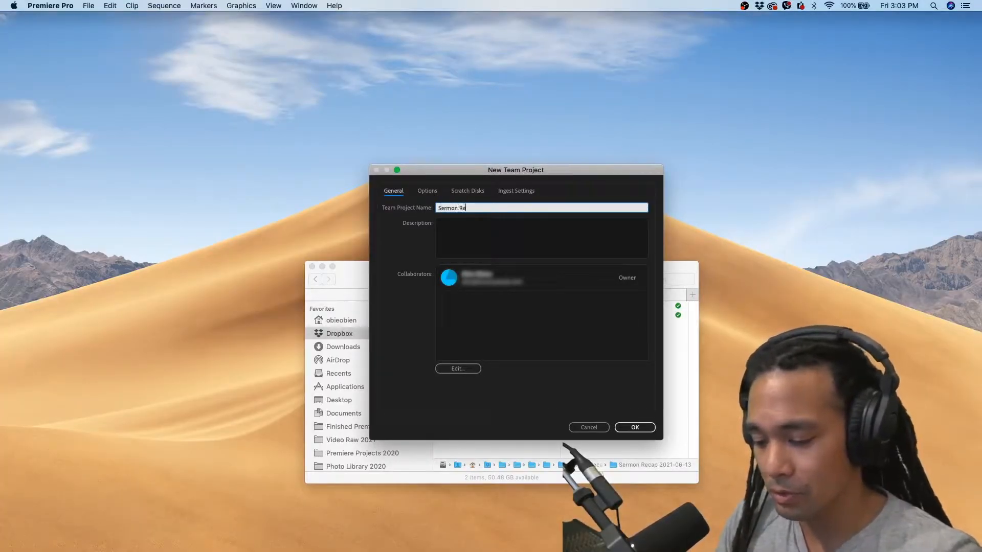
{"action": "type", "text": "cap 2021-"}
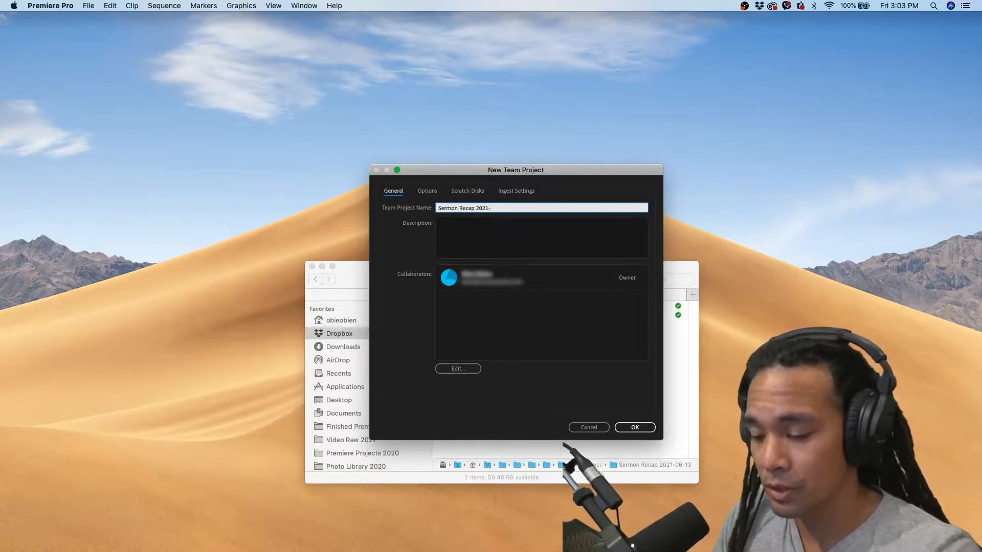
{"action": "type", "text": "06"}
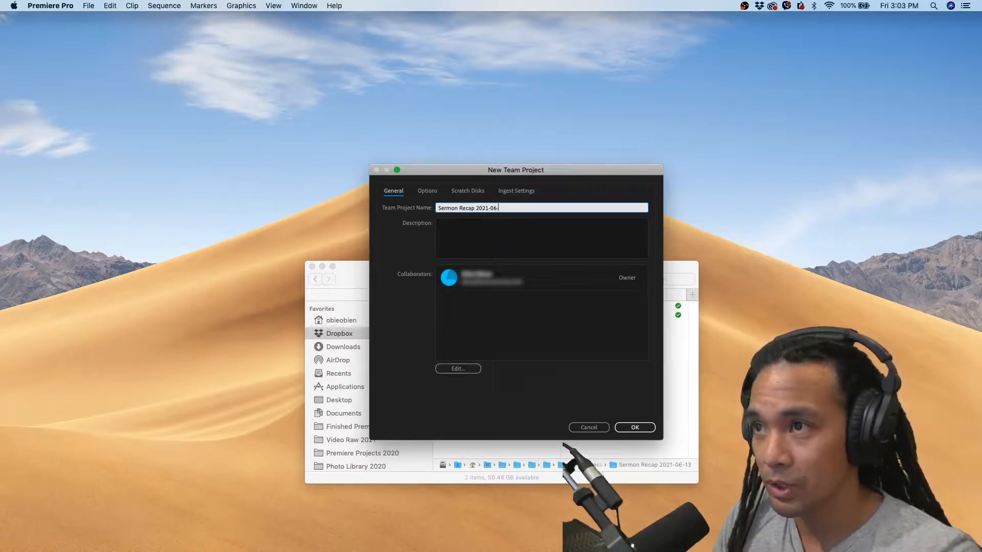
{"action": "type", "text": "-13"}
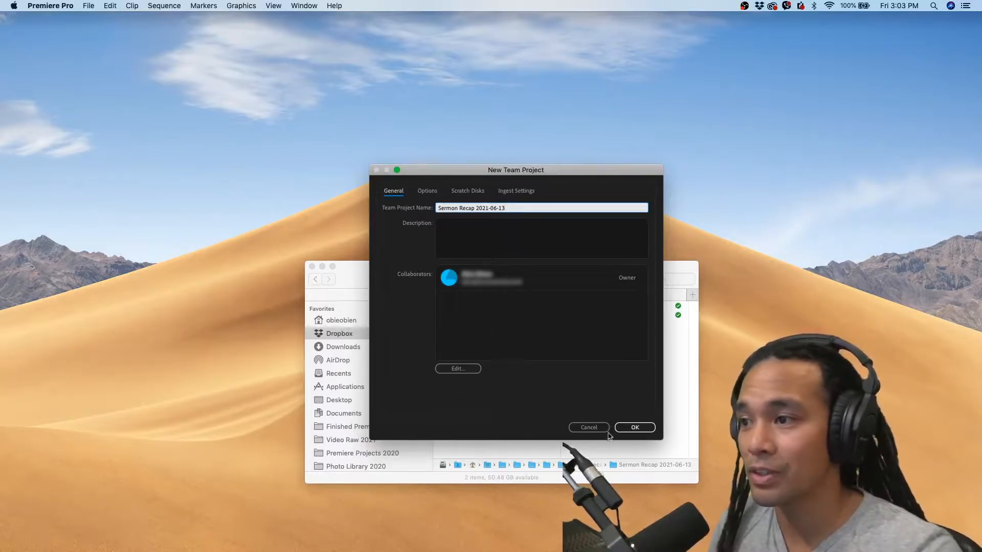
{"action": "left_click", "coordinate": [645, 426]}
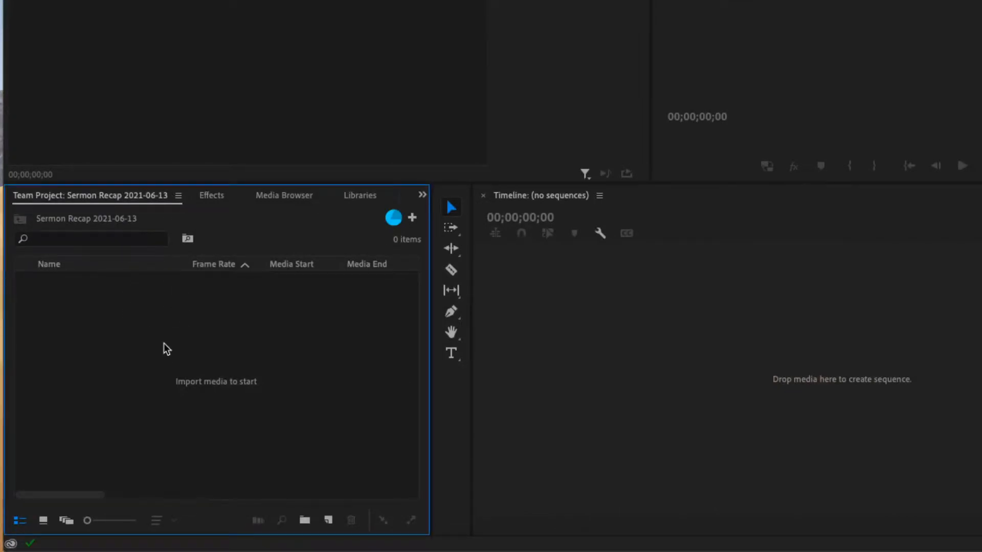
Create two bins in the project named "Video" and "Audio"
{"action": "left_click", "coordinate": [304, 521]}
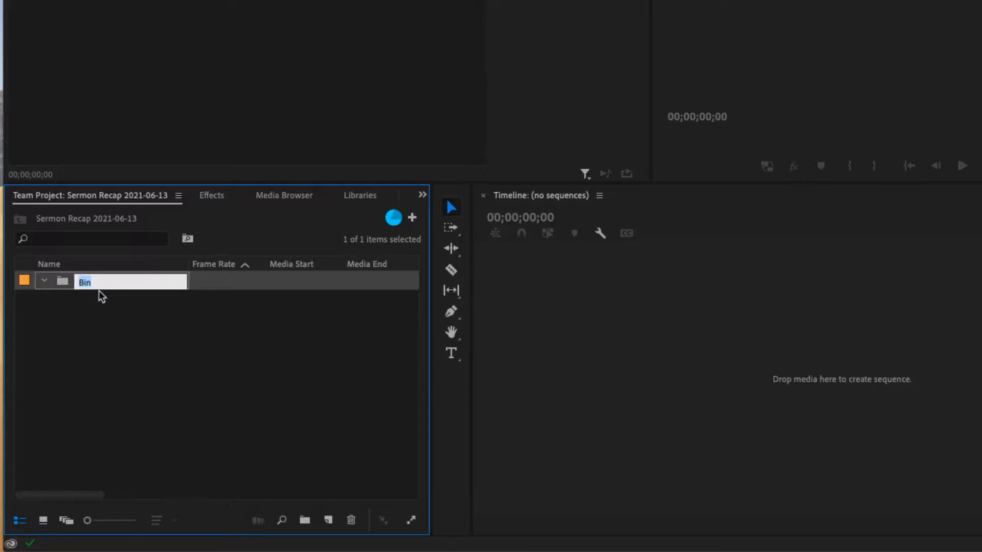
{"action": "type", "text": "v"}
{"action": "left_click", "coordinate": [88, 342]}
{"action": "left_click", "coordinate": [305, 520]}
{"action": "type", "text": "Audi"}
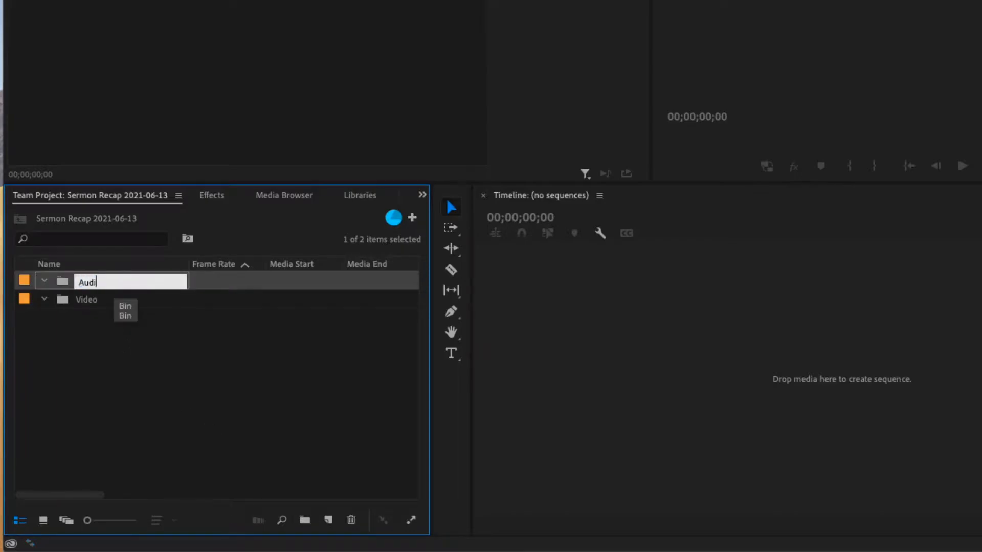
{"action": "left_click", "coordinate": [139, 341]}
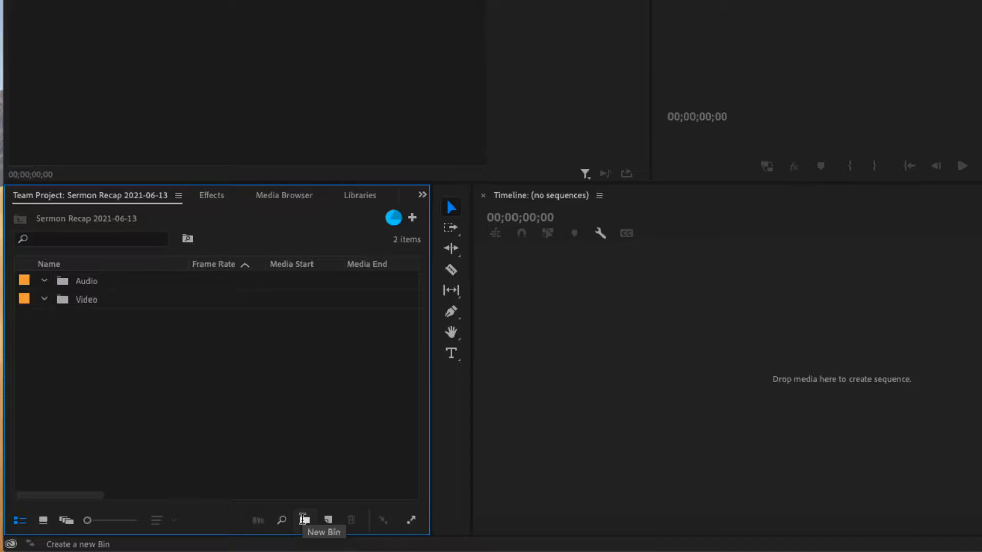
Add two more bins to the project named "Sequnces" and "Overlays"
{"action": "left_click", "coordinate": [305, 522]}
{"action": "type", "text": "Sequnces"}
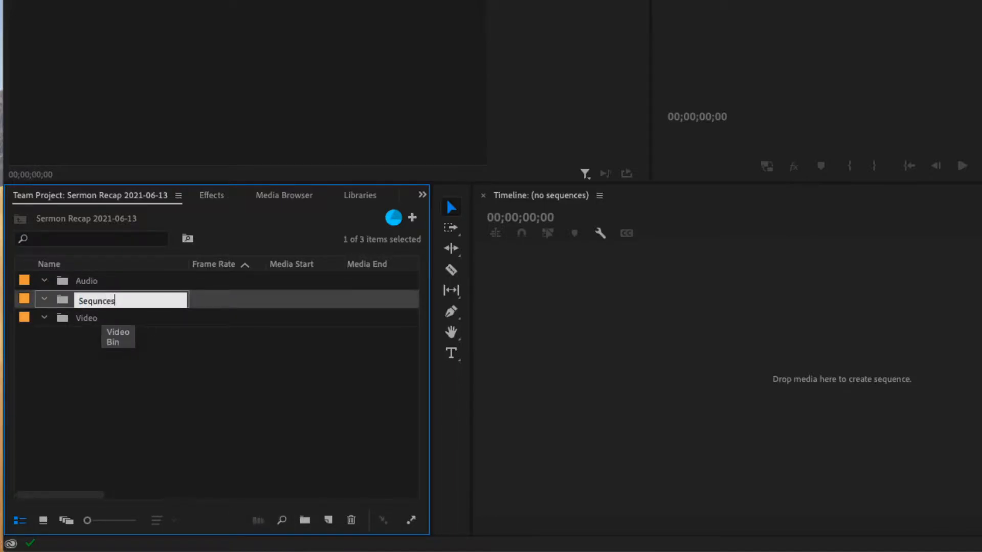
{"action": "key", "text": "Return"}
{"action": "key", "text": "ctrl+/"}
{"action": "type", "text": "Overlay"}
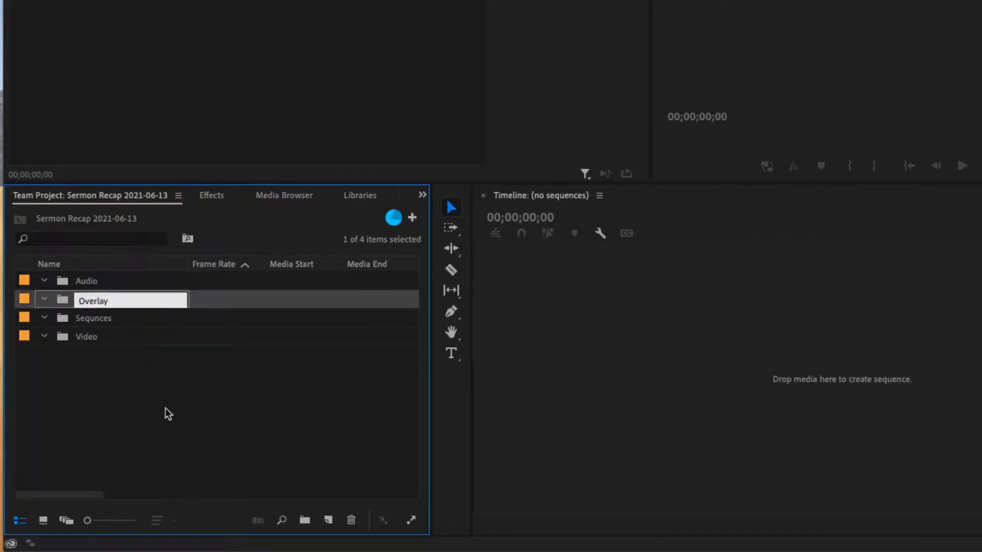
{"action": "type", "text": "s"}
{"action": "left_click", "coordinate": [113, 413]}
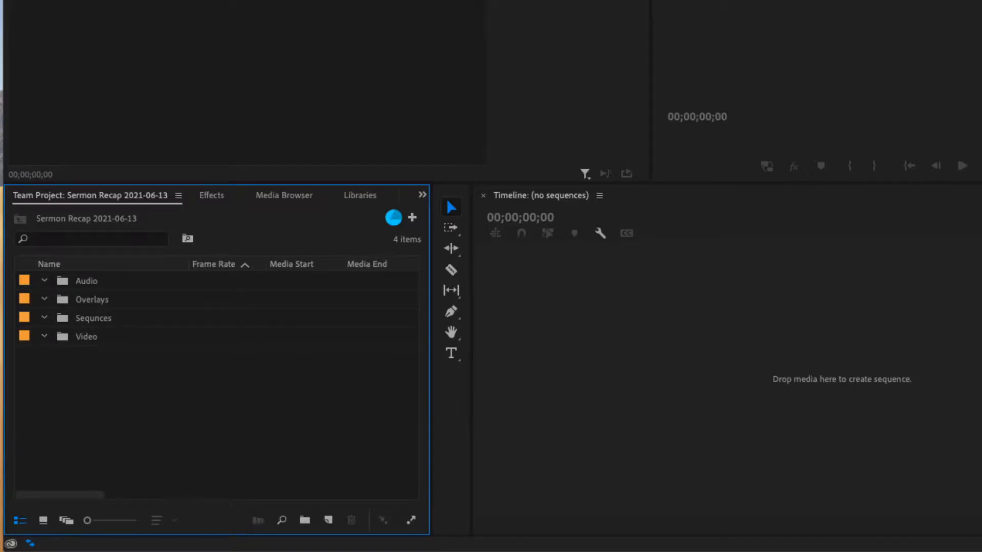
Import 06.13.21 Sermon.mp4 and MVI_0278.MP4 from the Sermon Recap 2021-06-13 folder in Finder into the Video bin
{"action": "key", "text": "super+Tab"}
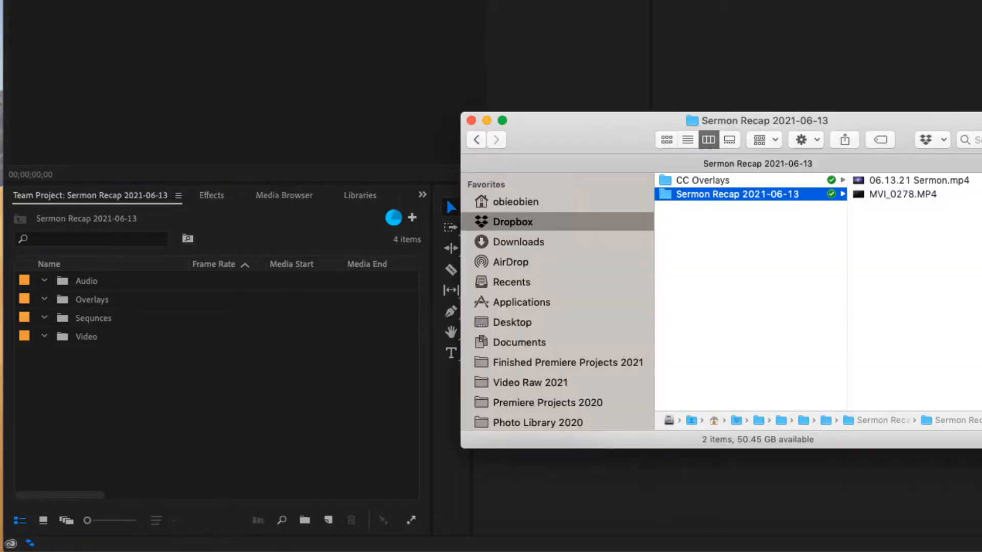
{"action": "left_click", "coordinate": [898, 184]}
{"action": "left_click", "coordinate": [758, 200], "text": "shift"}
{"action": "left_click_drag", "start_coordinate": [734, 183], "coordinate": [87, 338]}
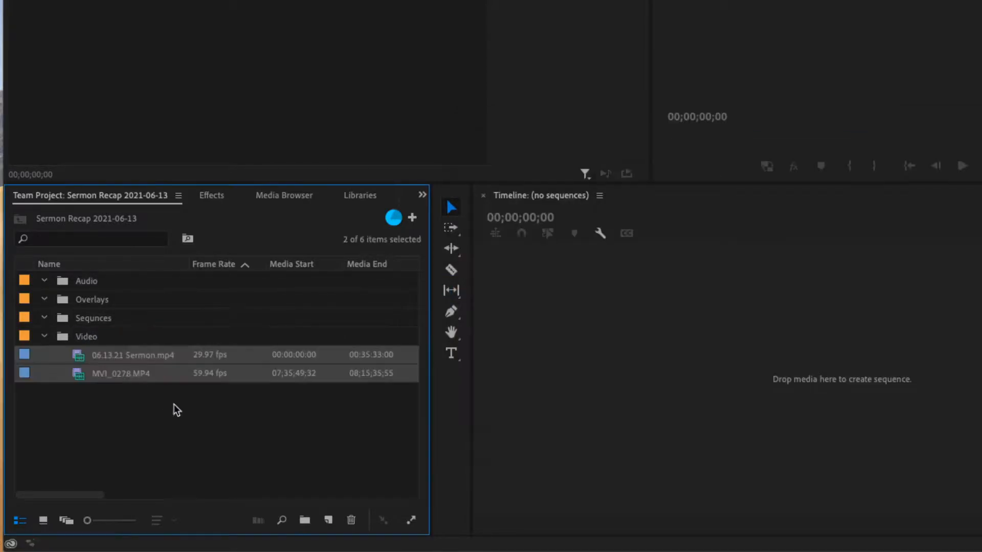
{"action": "left_click", "coordinate": [177, 412]}
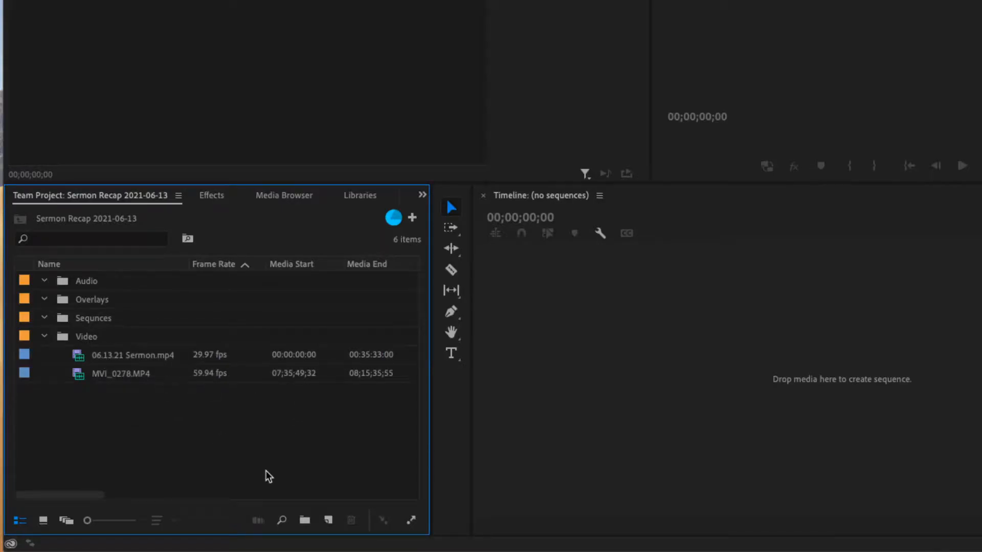
Create a sequence named "Sermon Recap 2021-06-13" with the DSLR 1080p30 preset and move it into the Sequnces bin
{"action": "left_click", "coordinate": [329, 520]}
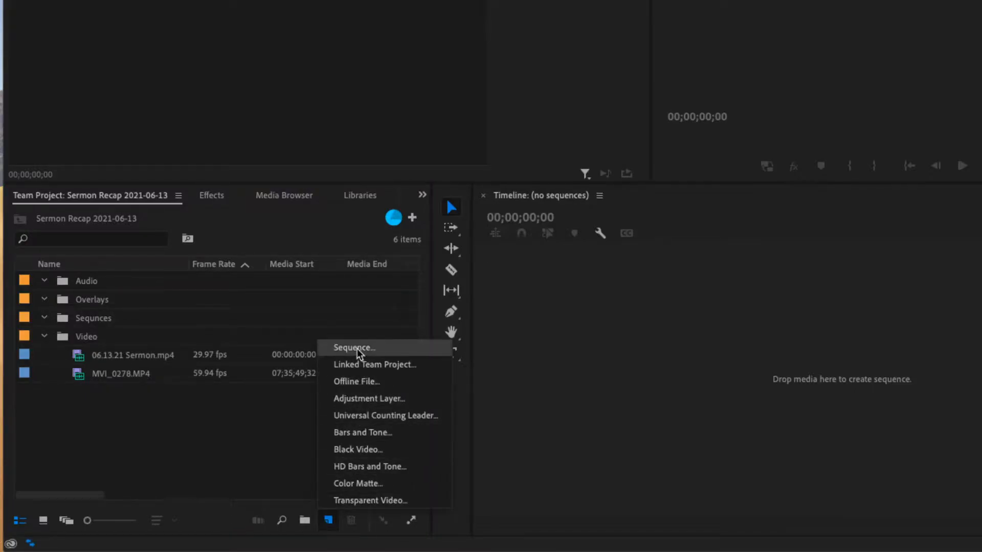
{"action": "left_click", "coordinate": [357, 348]}
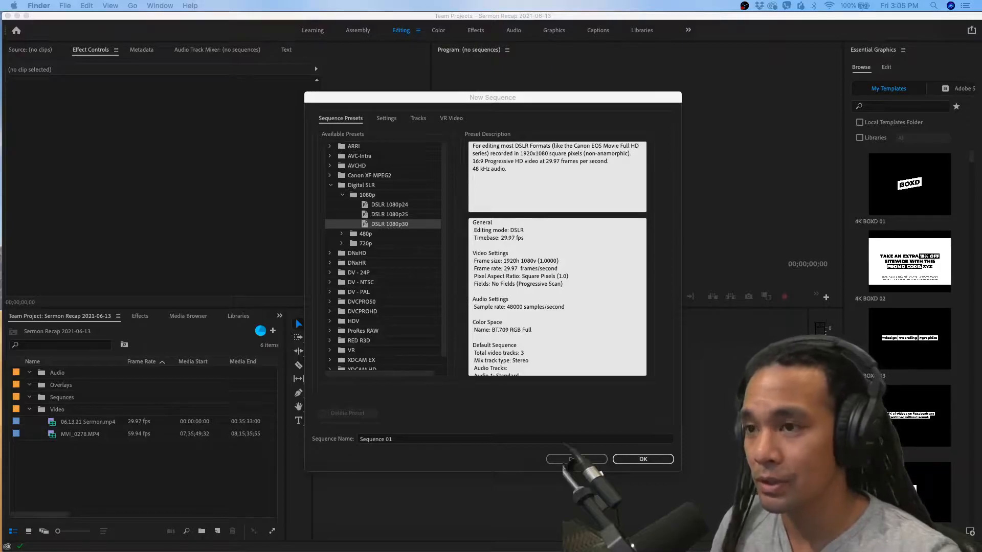
{"action": "left_click", "coordinate": [399, 439]}
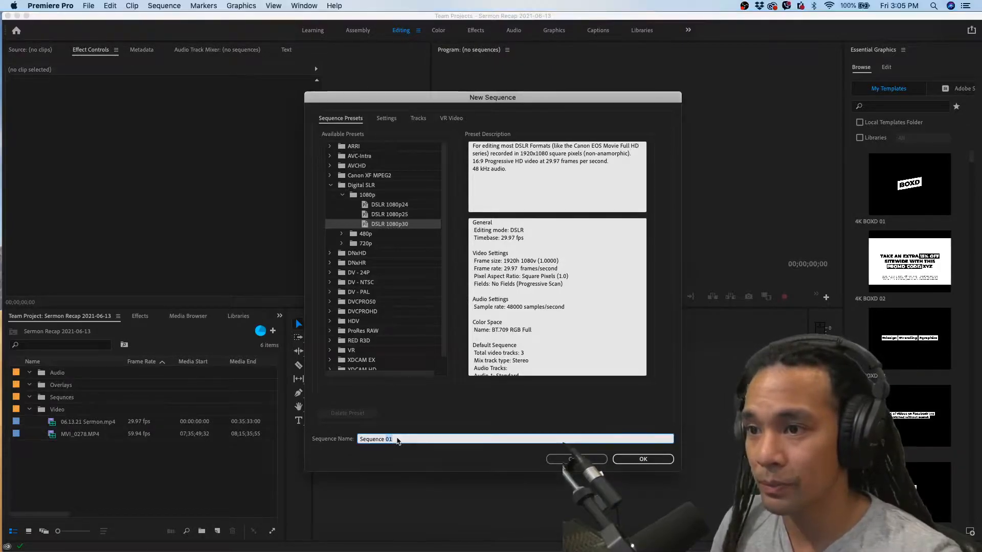
{"action": "type", "text": "Sermon Recap"}
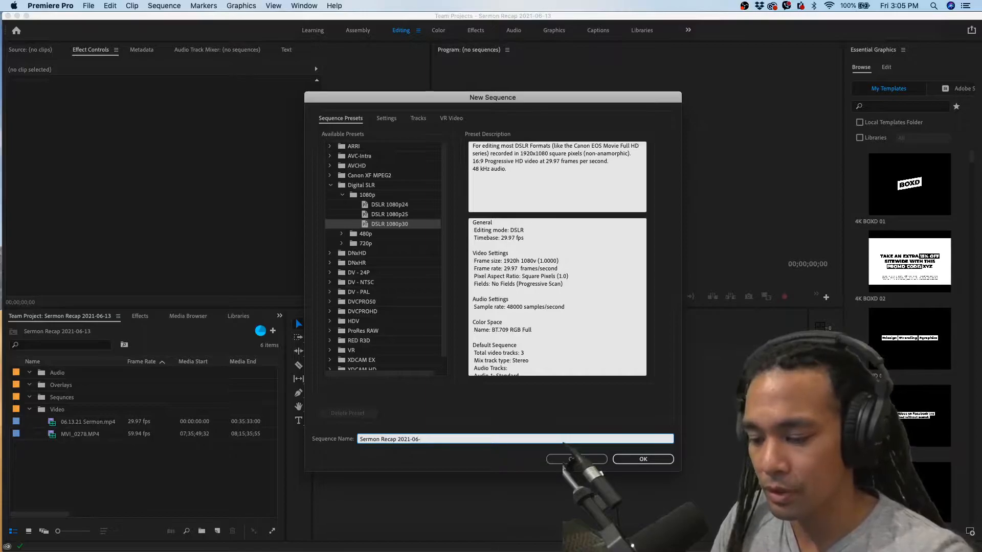
{"action": "key", "text": "Return"}
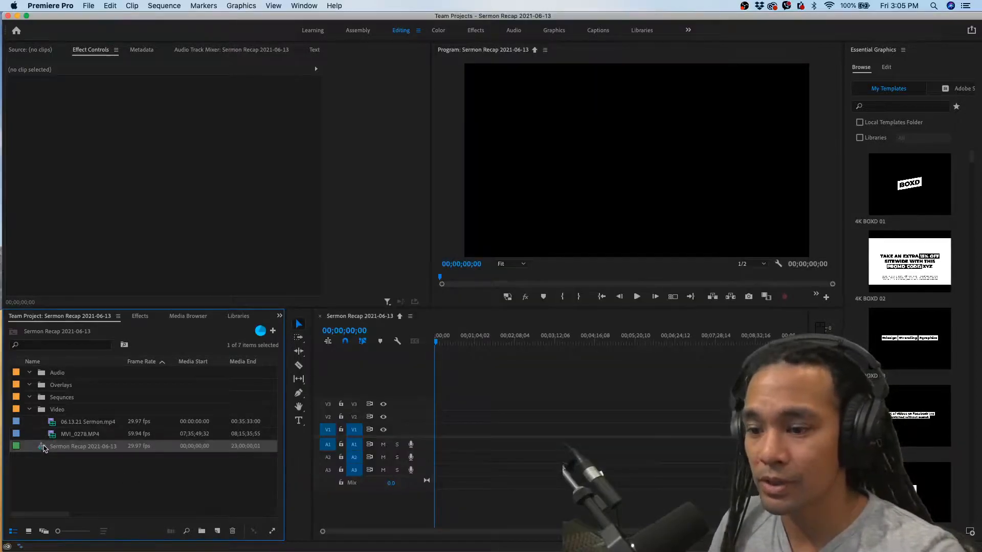
{"action": "left_click_drag", "start_coordinate": [41, 450], "coordinate": [59, 399]}
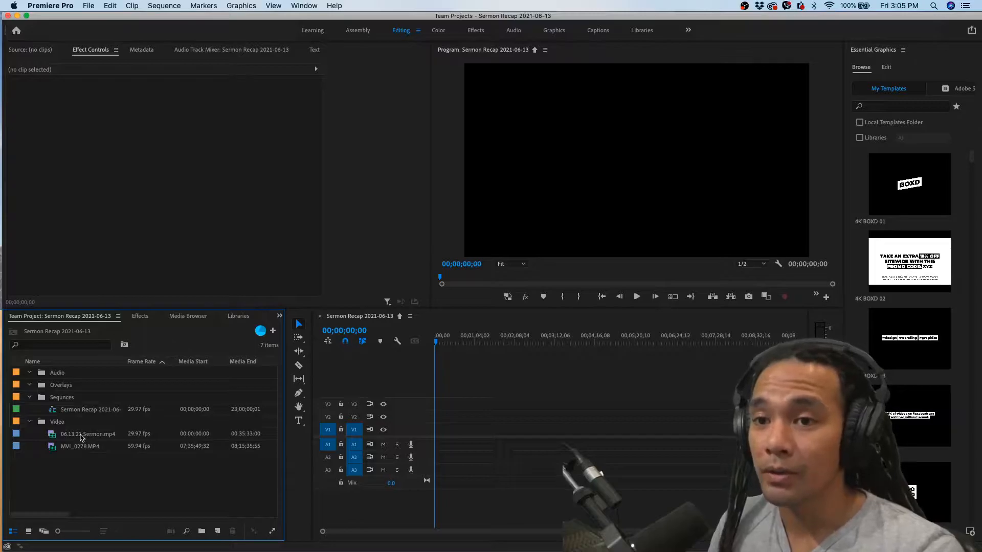
Place 06.13.21 Sermon.mp4 at the start of tracks V1 and A1 and move the playhead to 00;04;46;08
{"action": "left_click", "coordinate": [80, 437]}
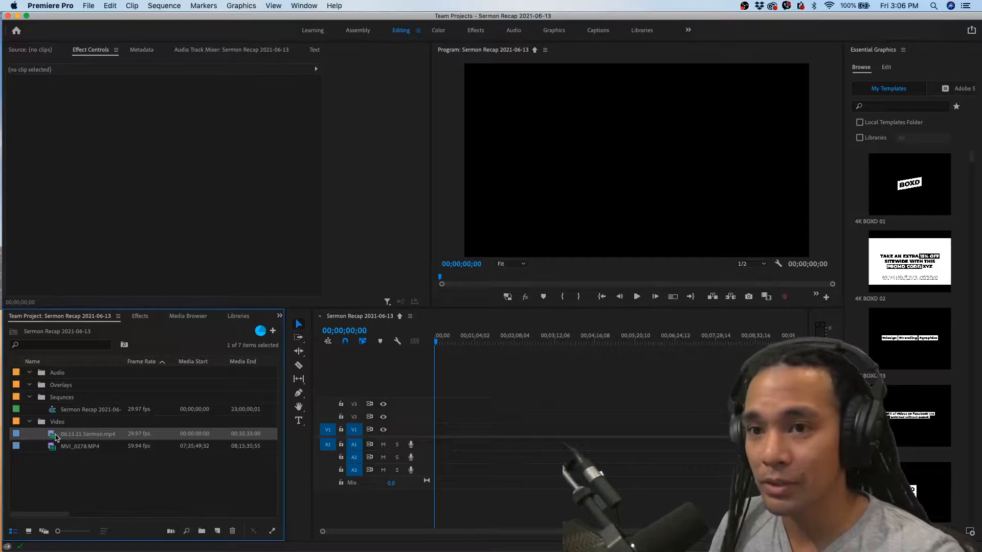
{"action": "left_click_drag", "start_coordinate": [55, 437], "coordinate": [463, 443]}
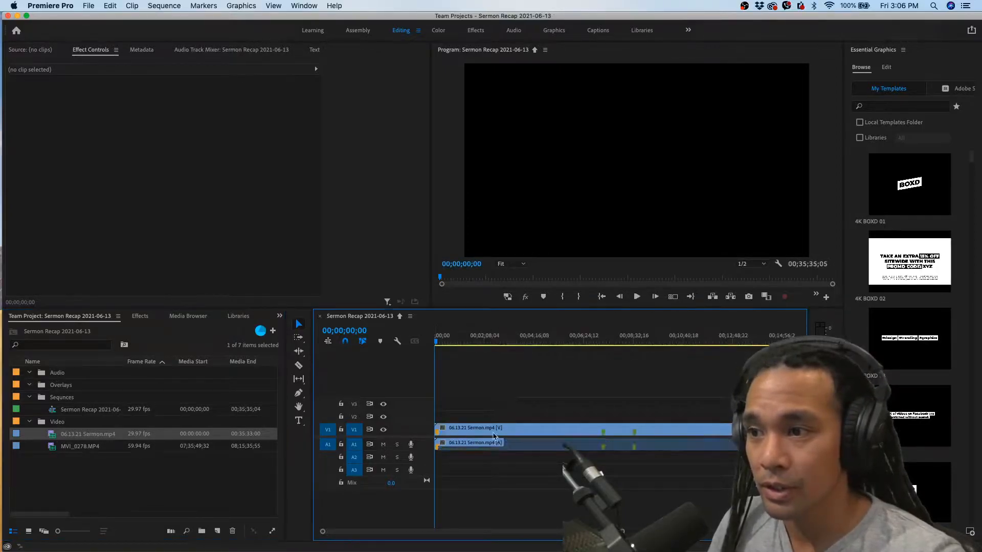
{"action": "left_click", "coordinate": [467, 344]}
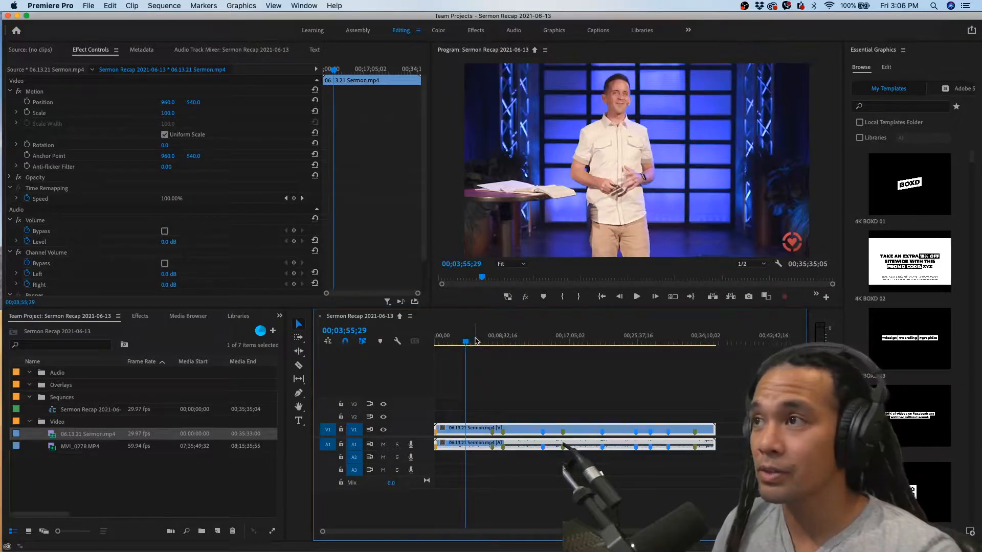
{"action": "left_click", "coordinate": [476, 341]}
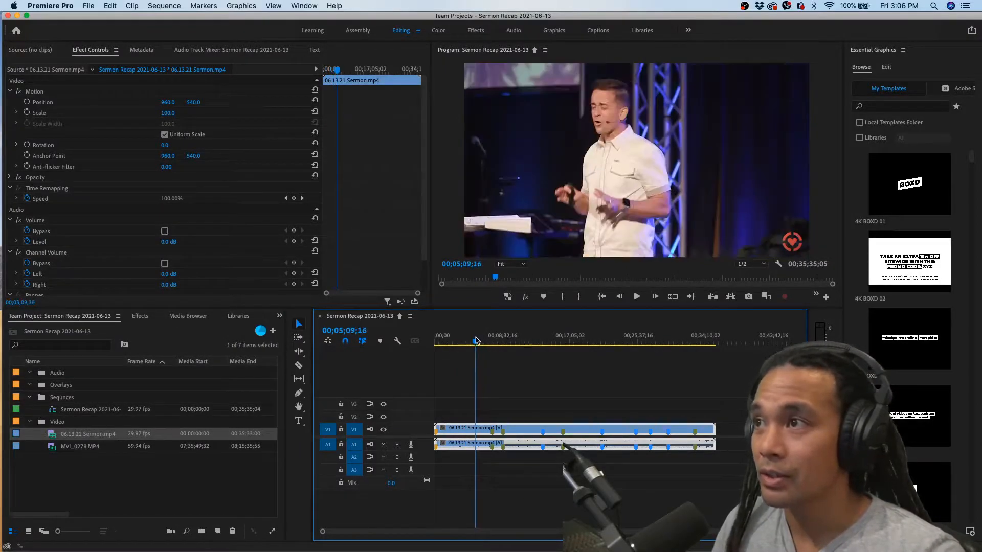
{"action": "left_click", "coordinate": [472, 341]}
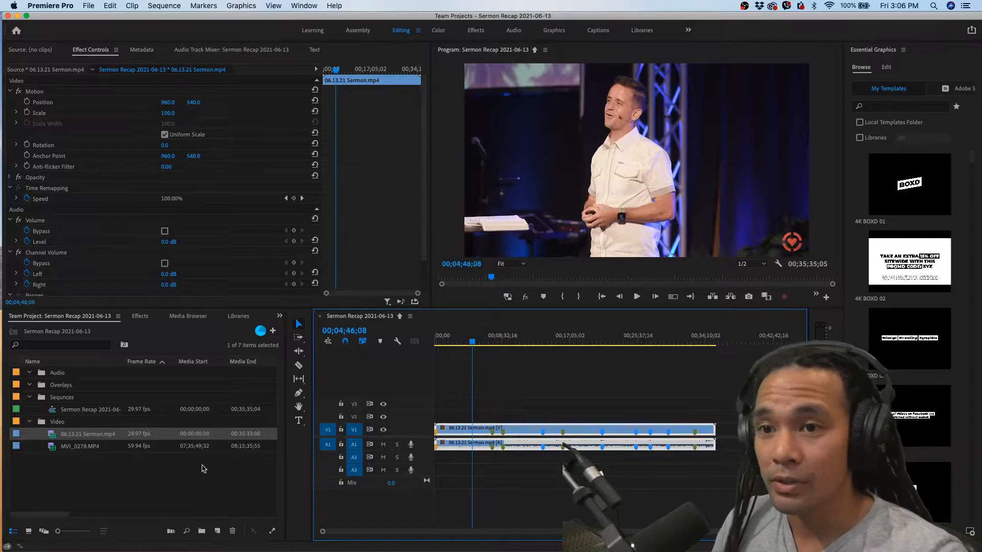
Place MVI_0278.MP4 on tracks V2 and A2 at the playhead and synchronize both clips by audio using track channel 1
{"action": "left_click", "coordinate": [78, 448]}
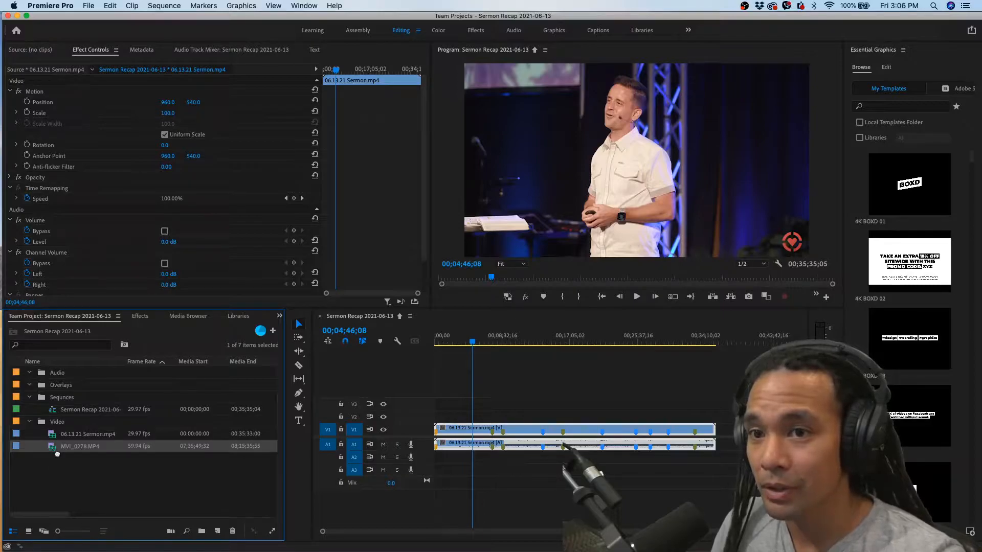
{"action": "left_click_drag", "start_coordinate": [60, 457], "coordinate": [476, 464]}
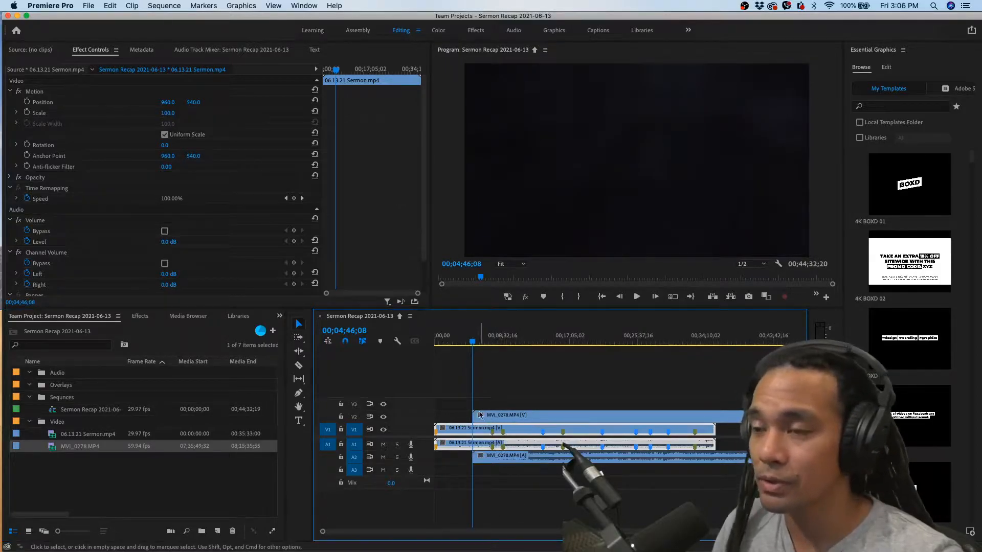
{"action": "left_click_drag", "start_coordinate": [460, 387], "coordinate": [513, 476]}
{"action": "right_click", "coordinate": [494, 417]}
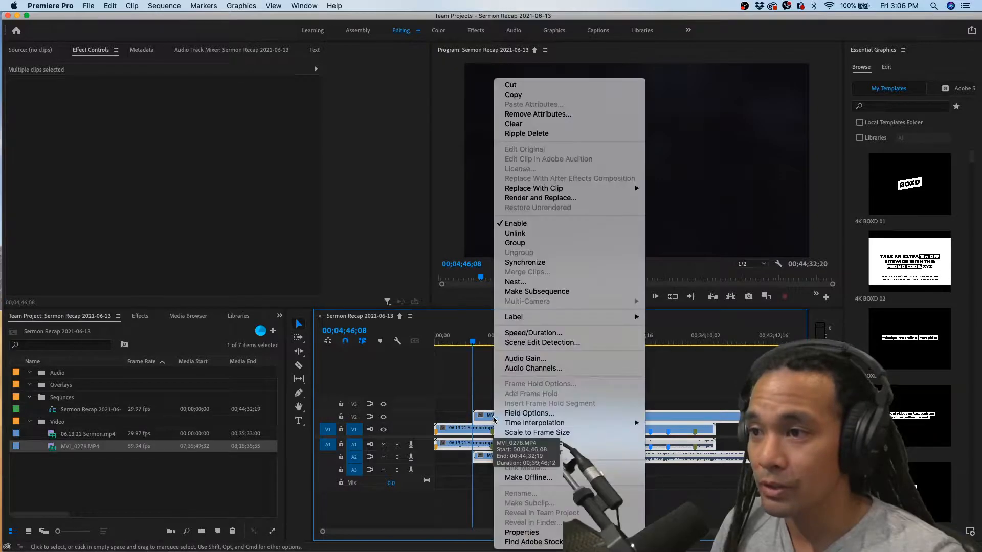
{"action": "left_click", "coordinate": [532, 265]}
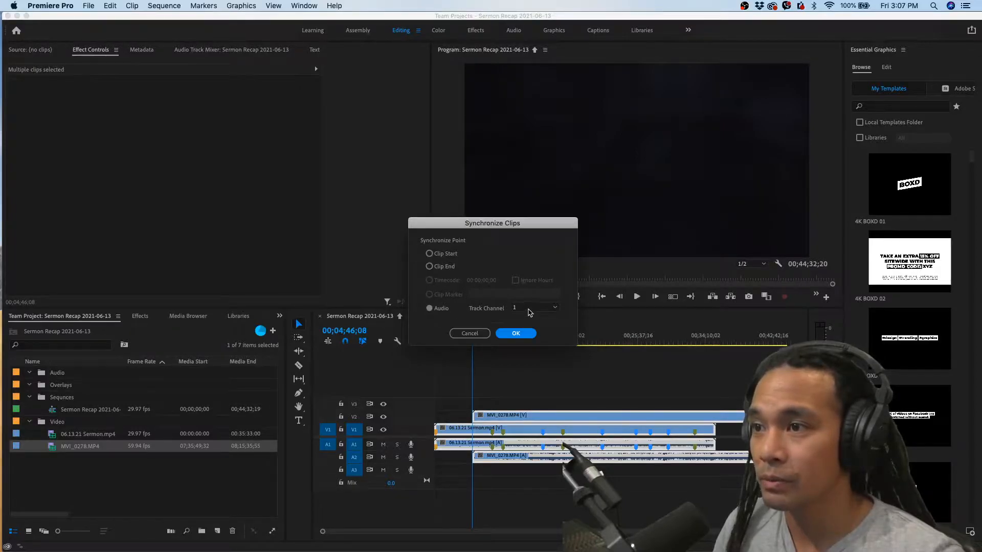
{"action": "left_click", "coordinate": [516, 334]}
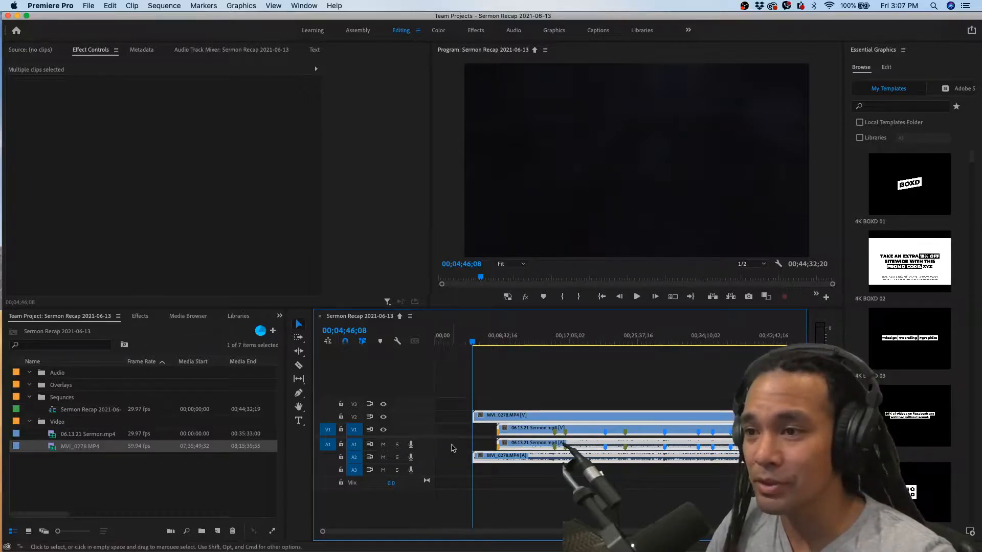
Increase the height of audio tracks A1 and A2 to show their waveforms, and widen the timeline area
{"action": "mouse_move", "coordinate": [426, 451]}
{"action": "left_mouse_down"}
{"action": "mouse_move", "coordinate": [424, 490]}
{"action": "mouse_move", "coordinate": [425, 466]}
{"action": "left_mouse_up"}
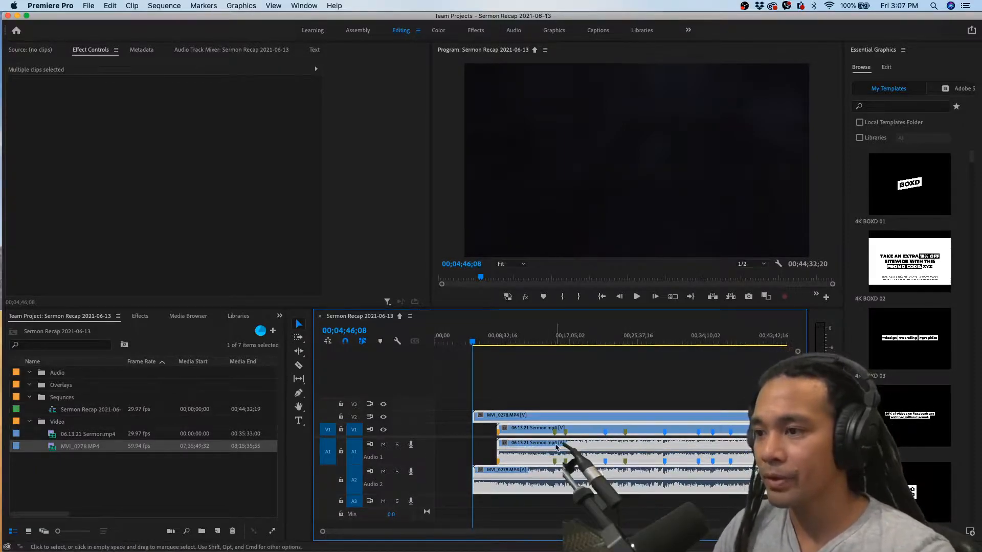
{"action": "scroll", "coordinate": [556, 447], "scroll_direction": "up", "scroll_amount": 3}
{"action": "left_click_drag", "start_coordinate": [287, 442], "coordinate": [190, 445]}
{"action": "left_click_drag", "start_coordinate": [312, 436], "coordinate": [191, 439]}
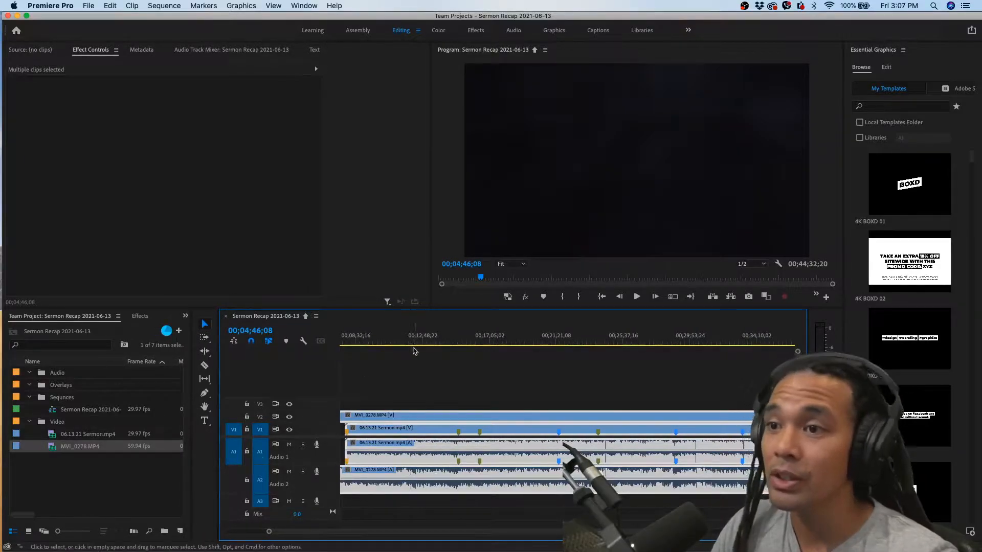
Play back the synchronized clips around 00;28;35 to check that both cameras are in sync
{"action": "left_click", "coordinate": [374, 342]}
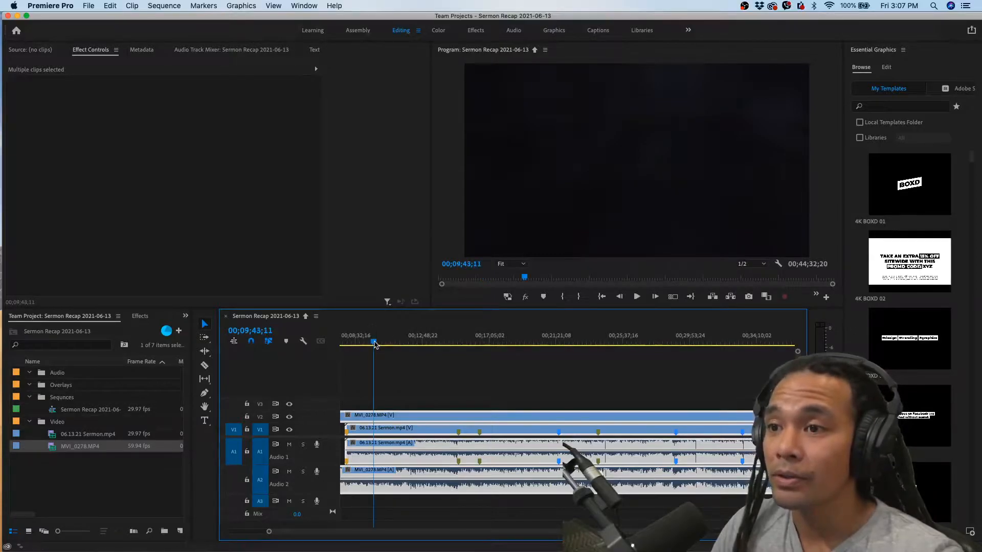
{"action": "left_click_drag", "start_coordinate": [374, 343], "coordinate": [381, 343]}
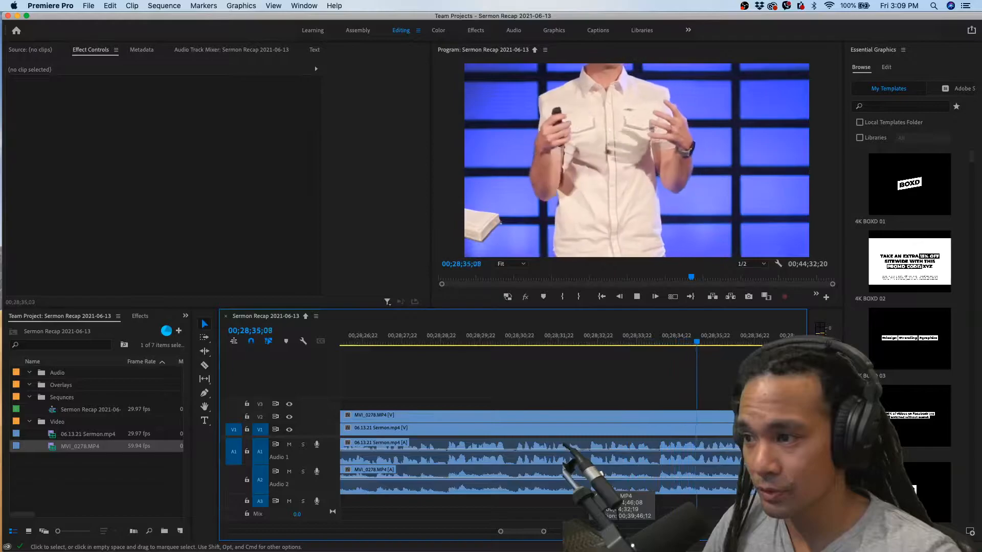
{"action": "key", "text": "space"}
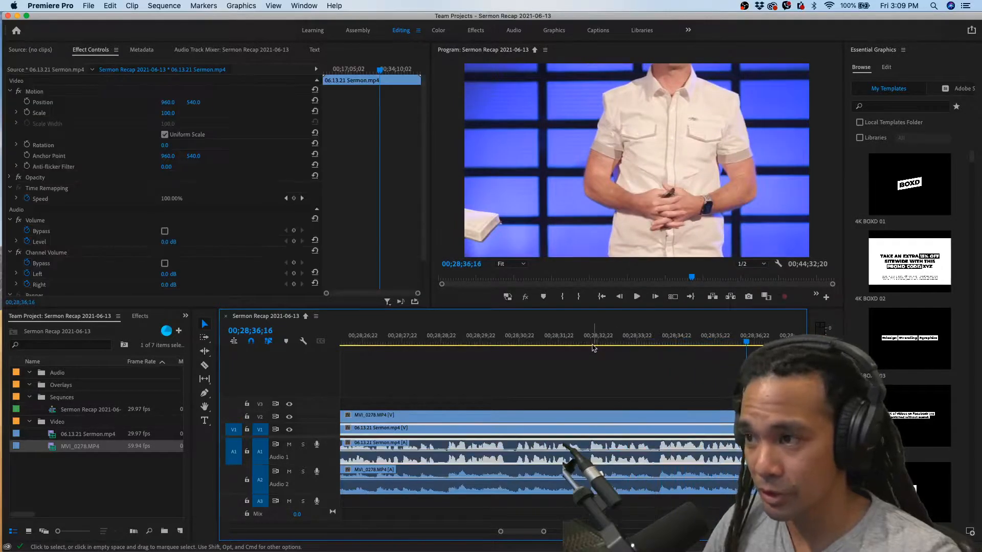
{"action": "left_click", "coordinate": [590, 341]}
{"action": "key", "text": "="}
{"action": "key", "text": "space"}
Compare the A1 and A2 waveforms up close from 00;28;32;28 and listen to both tracks for any audio offset
{"action": "scroll", "coordinate": [615, 439], "scroll_direction": "down", "scroll_amount": 1}
{"action": "scroll", "coordinate": [615, 440], "scroll_direction": "up", "scroll_amount": 2}
{"action": "left_click", "coordinate": [704, 341]}
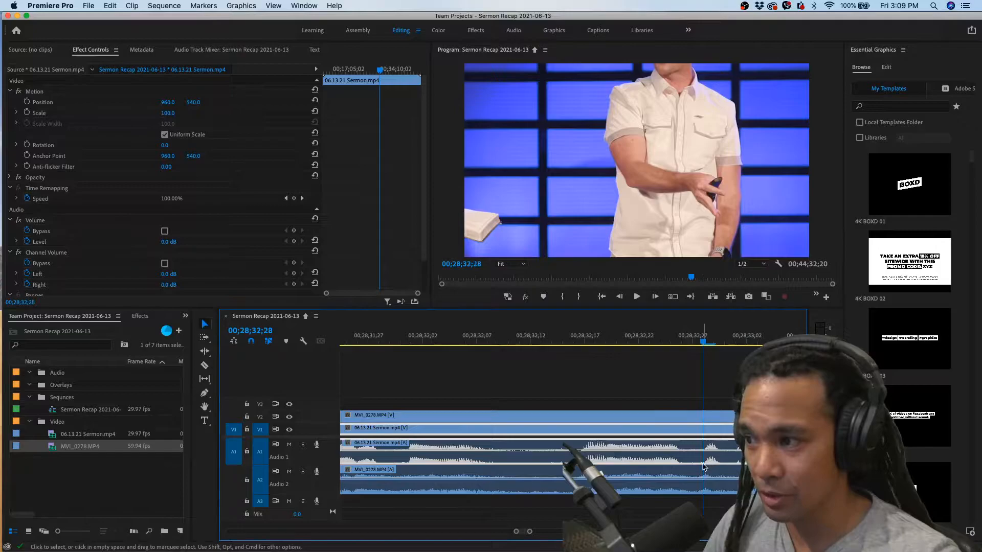
{"action": "left_click", "coordinate": [689, 398]}
{"action": "left_click", "coordinate": [709, 430]}
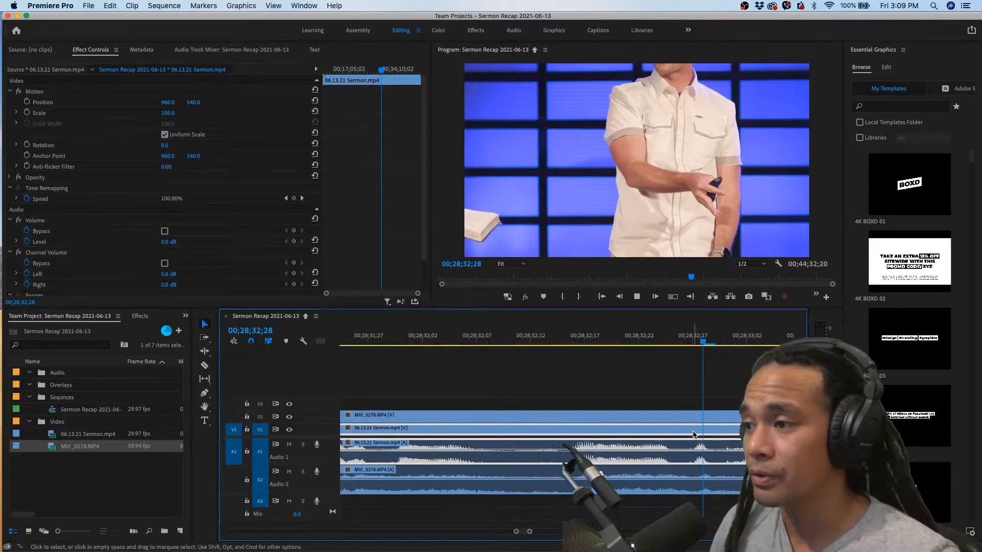
{"action": "key", "text": "space"}
{"action": "key", "text": "space"}
{"action": "key", "text": "space"}
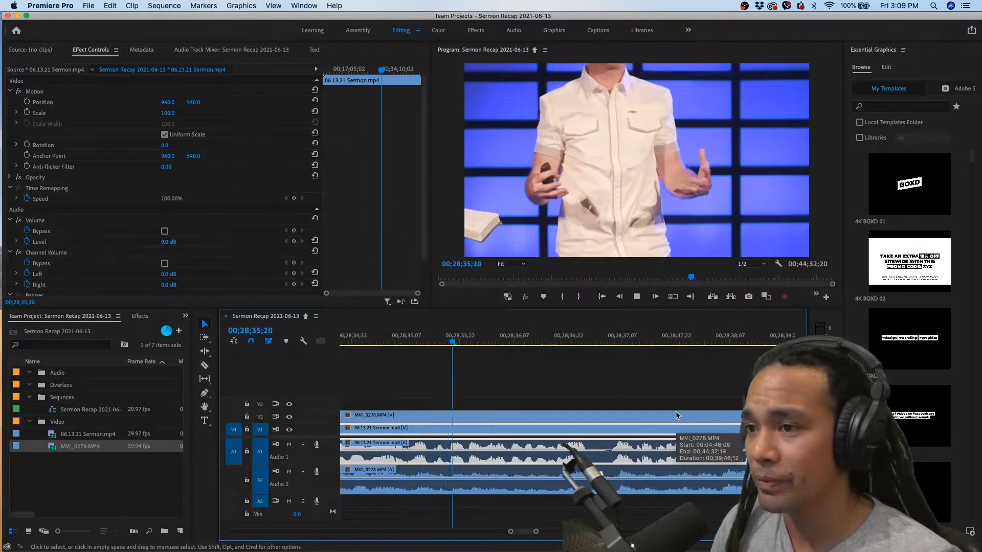
{"action": "key", "text": "space"}
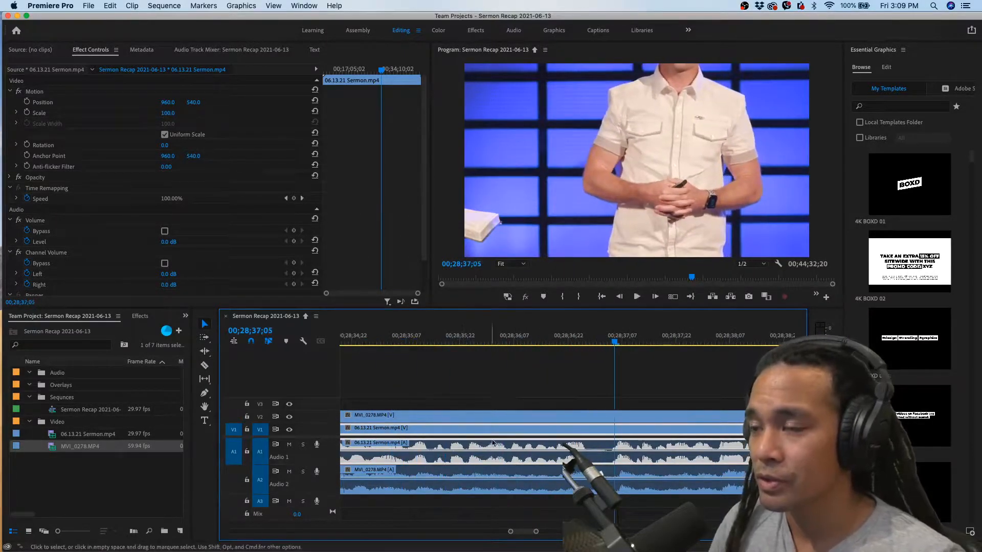
{"action": "scroll", "coordinate": [496, 443], "scroll_direction": "down", "scroll_amount": 3}
{"action": "scroll", "coordinate": [446, 425], "scroll_direction": "down", "scroll_amount": 2}
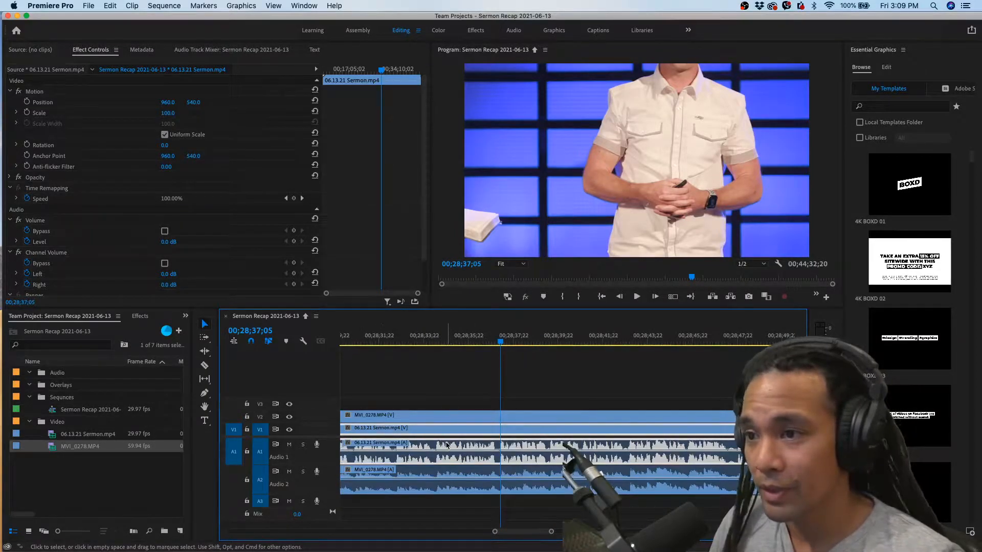
Solo track A2 and listen to the MVI_0278.MP4 camera audio on its own
{"action": "left_click", "coordinate": [465, 392]}
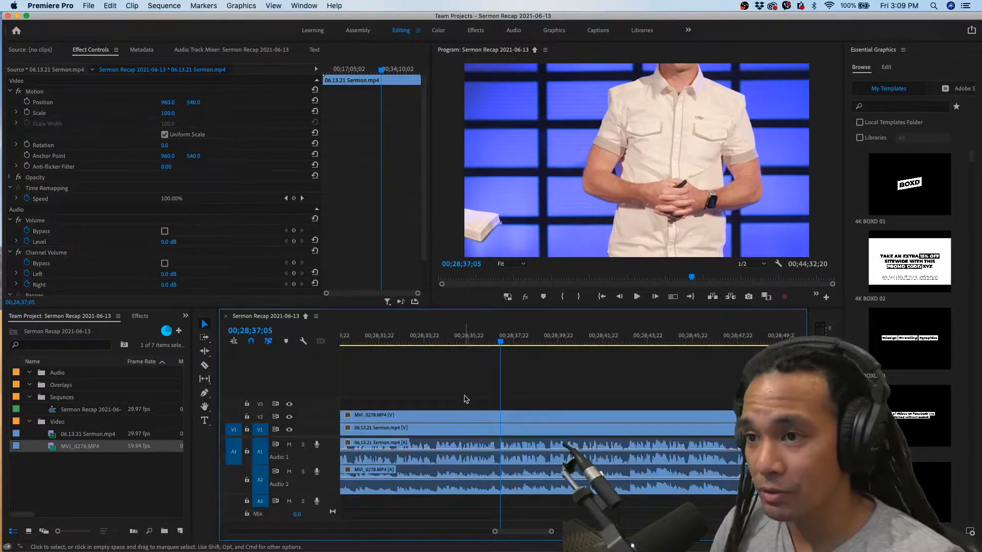
{"action": "left_click", "coordinate": [461, 429]}
{"action": "left_click", "coordinate": [465, 416]}
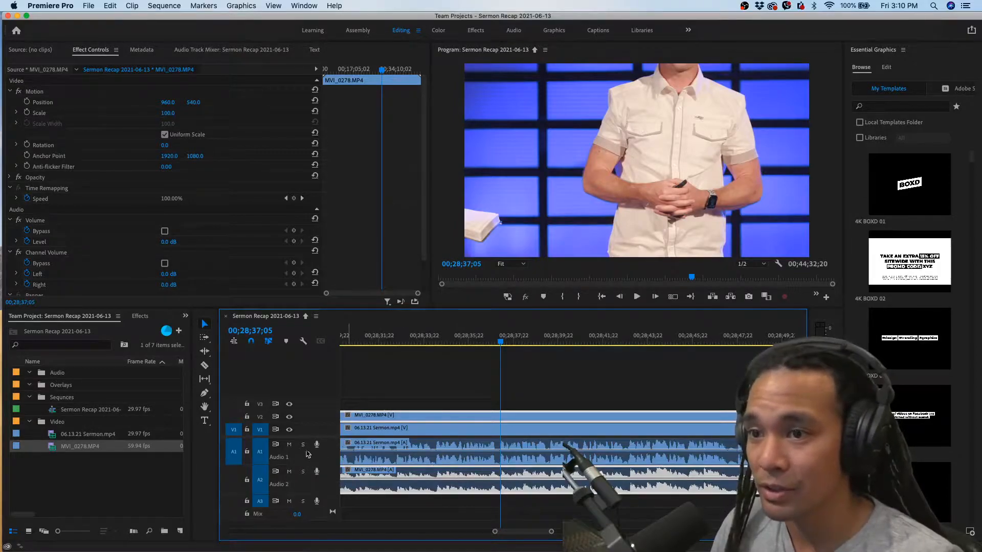
{"action": "left_click", "coordinate": [304, 472]}
{"action": "key", "text": "space"}
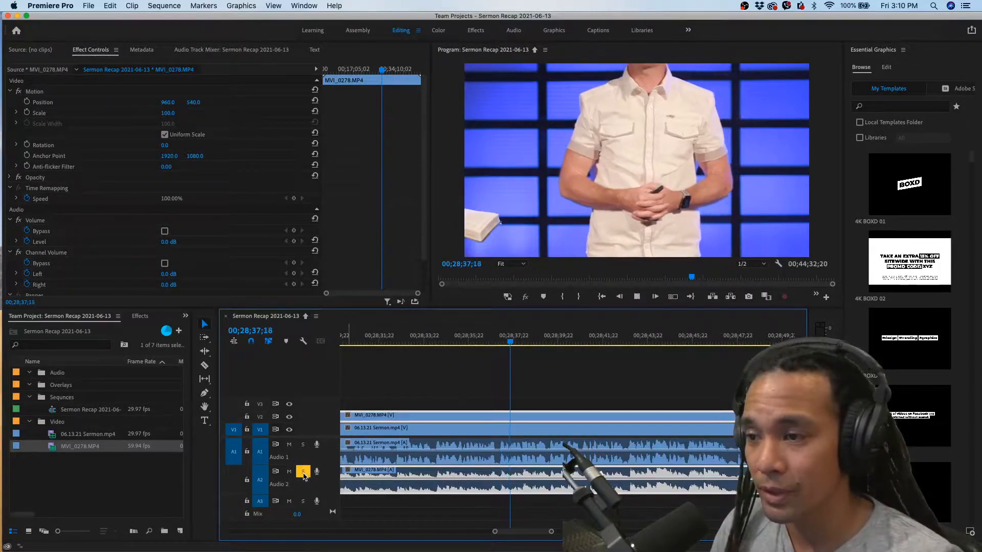
{"action": "key", "text": "space"}
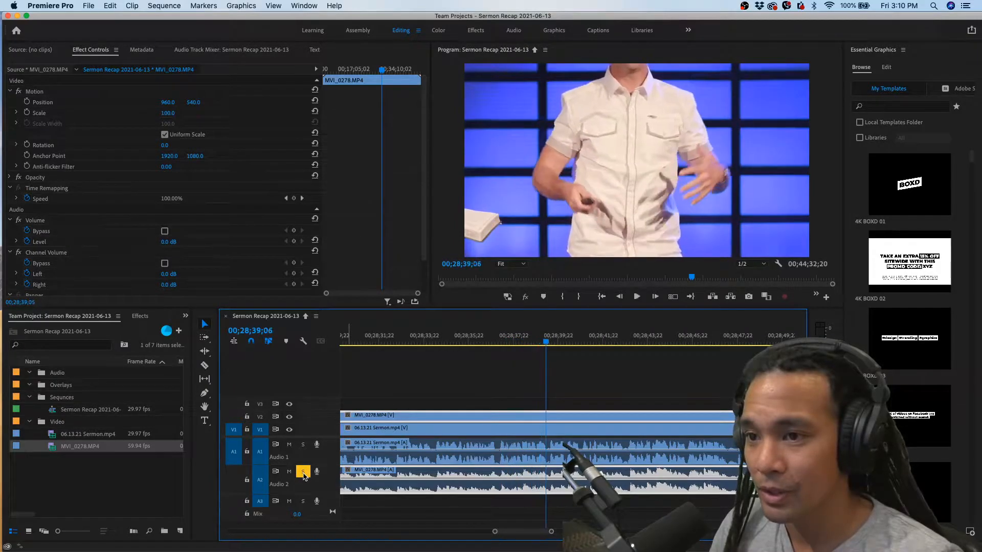
Switch the solo from track A2 to A1, listen to the 06.13.21 Sermon.mp4 audio, and clear the solo
{"action": "left_click", "coordinate": [303, 472]}
{"action": "left_click", "coordinate": [303, 445]}
{"action": "key", "text": "space"}
{"action": "key", "text": "space"}
{"action": "left_click", "coordinate": [303, 445]}
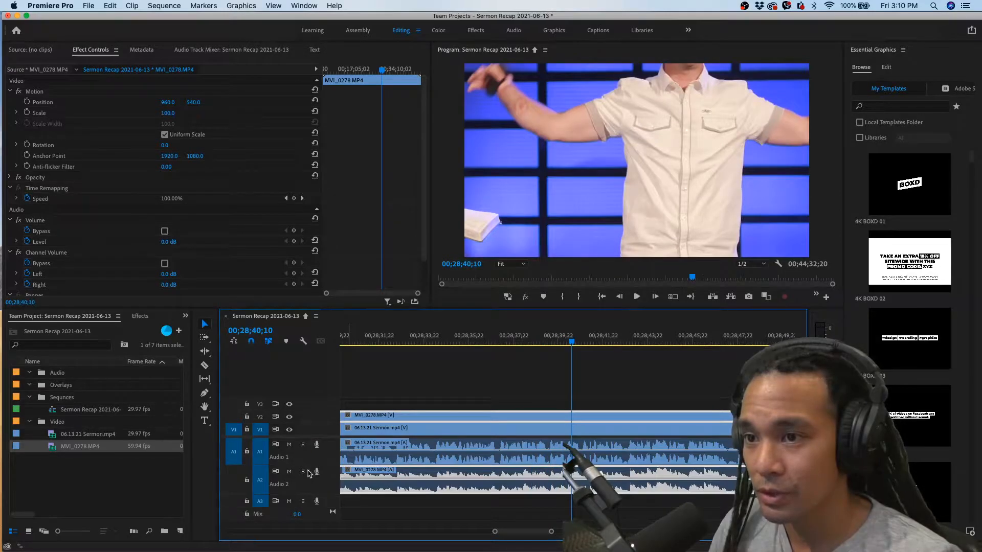
Mute track A2 and play from around 00;28;38 with only the 06.13.21 Sermon.mp4 audio on A1
{"action": "left_click", "coordinate": [289, 472]}
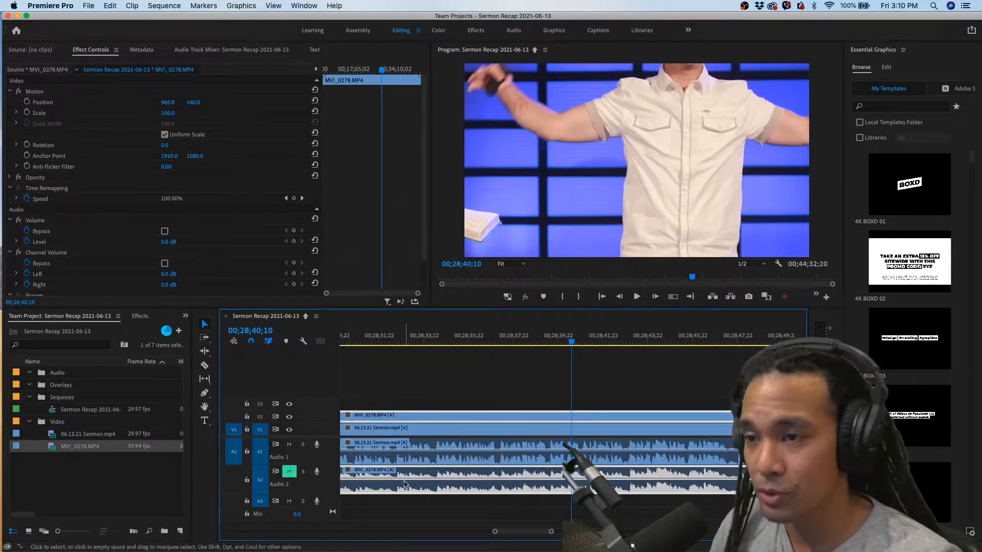
{"action": "scroll", "coordinate": [490, 421], "scroll_direction": "down", "scroll_amount": 1}
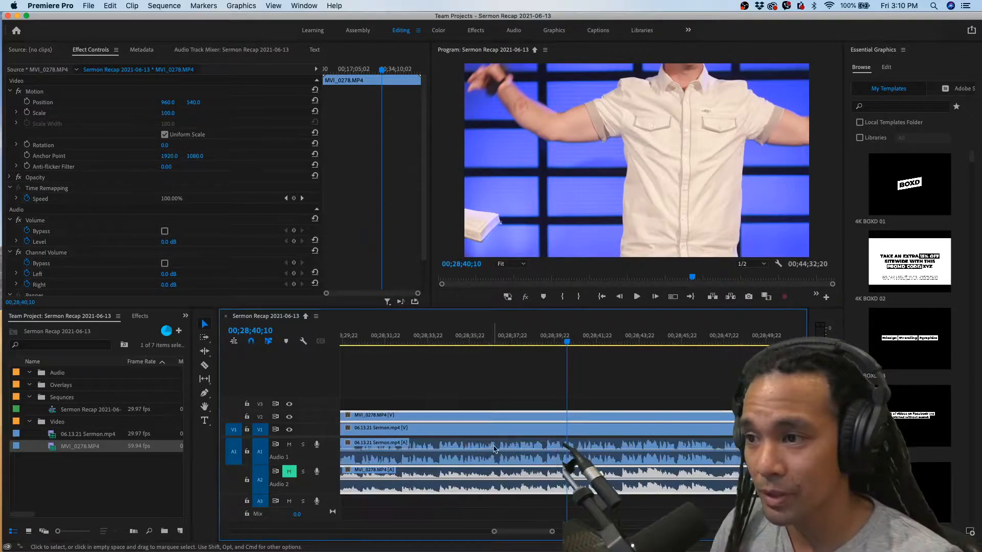
{"action": "left_click", "coordinate": [505, 450]}
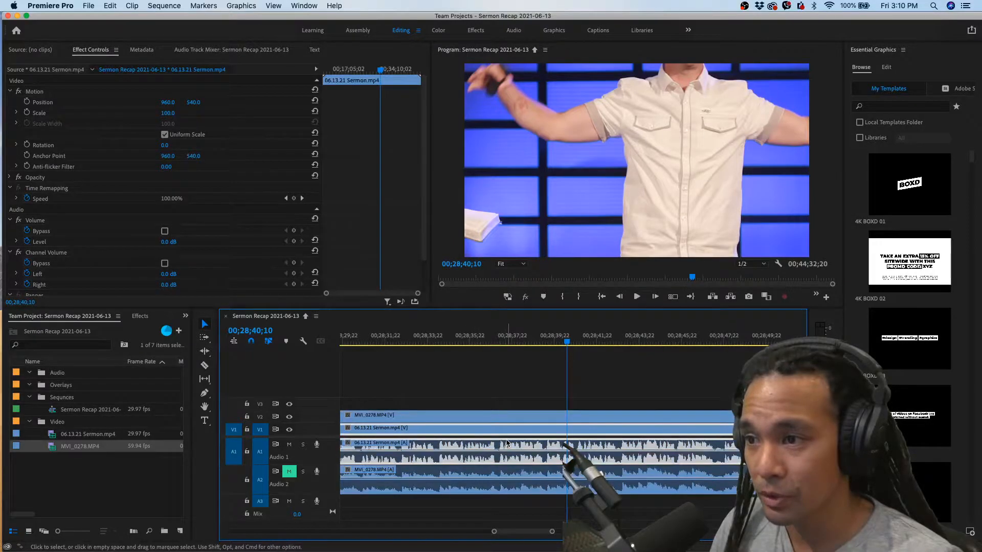
{"action": "left_click", "coordinate": [511, 344]}
{"action": "key", "text": "space"}
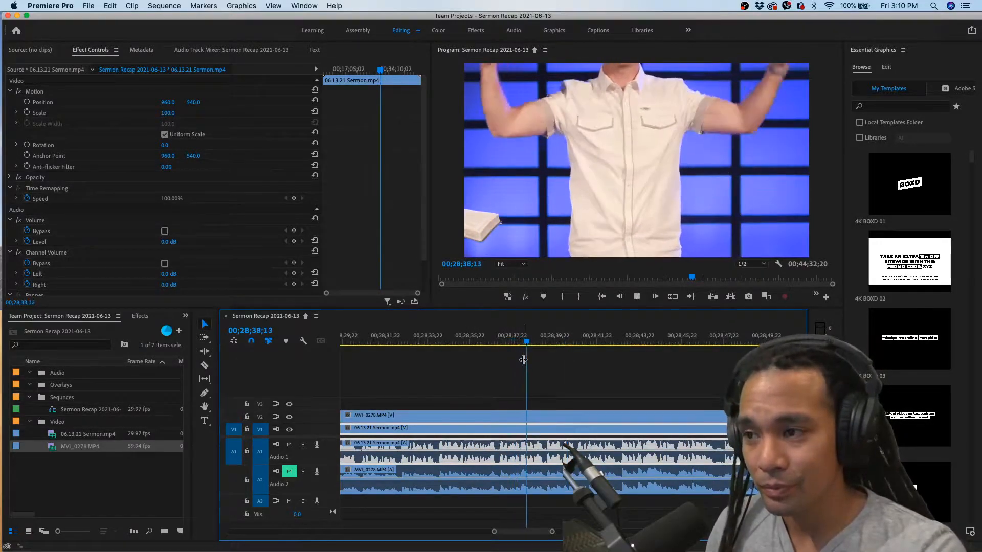
{"action": "key", "text": "space"}
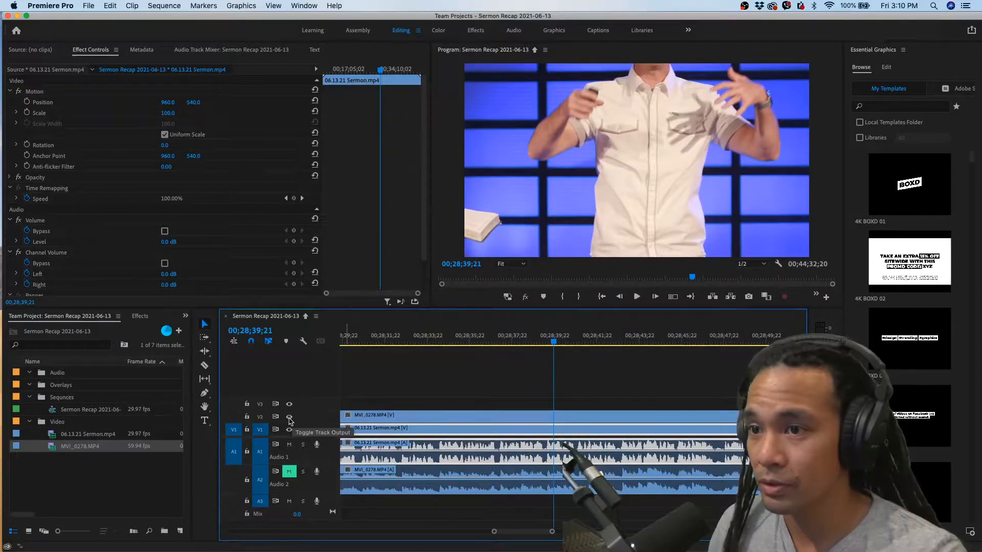
Toggle the output of track V2 off and on to compare the two camera angles
{"action": "left_click", "coordinate": [289, 417]}
{"action": "left_click", "coordinate": [289, 417]}
{"action": "left_click", "coordinate": [289, 418]}
{"action": "left_click", "coordinate": [289, 417]}
Set the MVI_0278.MP4 clip's Scale to 75 and its Position to 950, 767 to reframe the speaker
{"action": "left_click", "coordinate": [527, 415]}
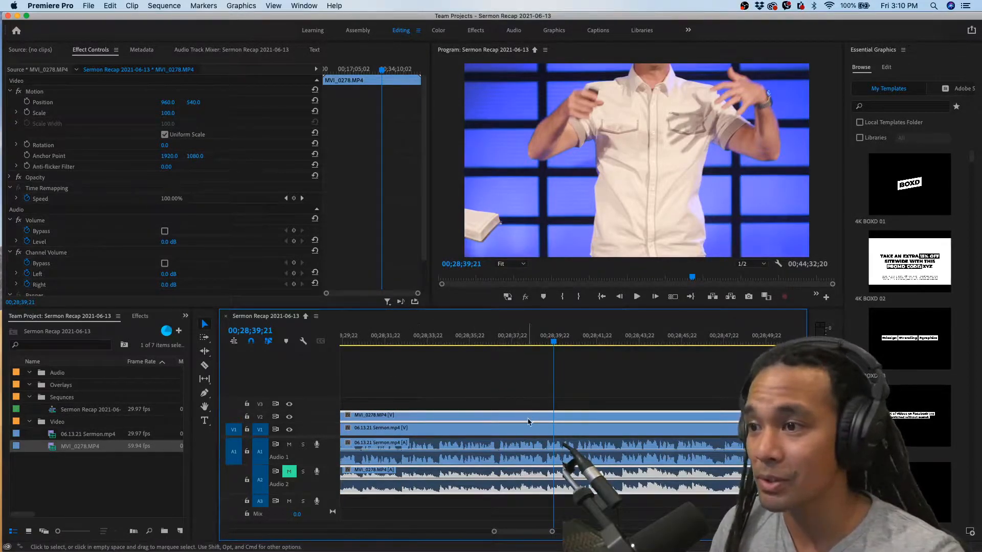
{"action": "left_click", "coordinate": [169, 114]}
{"action": "type", "text": "85"}
{"action": "key", "text": "Return"}
{"action": "left_click_drag", "start_coordinate": [166, 113], "coordinate": [86, 117]}
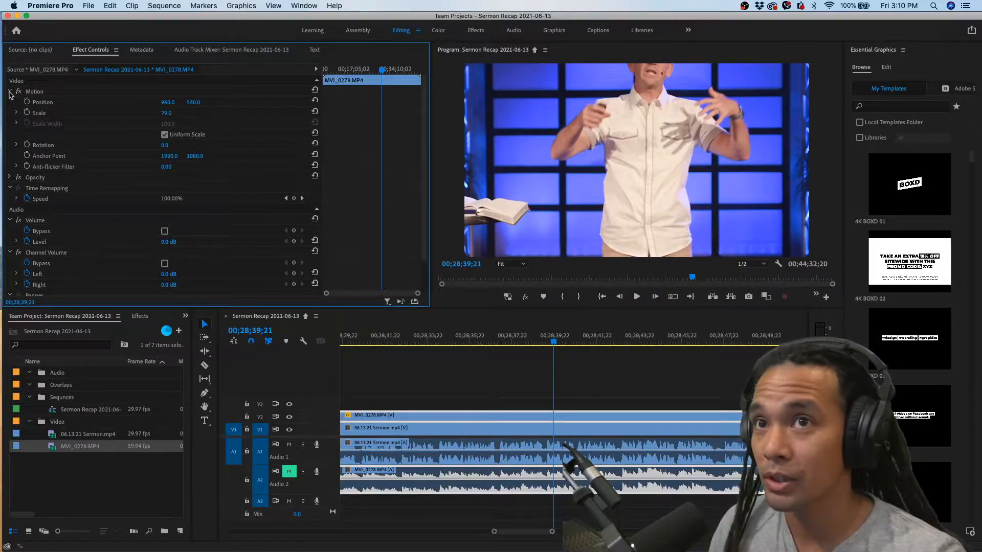
{"action": "left_click", "coordinate": [41, 116]}
{"action": "mouse_move", "coordinate": [166, 113]}
{"action": "left_mouse_down"}
{"action": "mouse_move", "coordinate": [153, 113]}
{"action": "mouse_move", "coordinate": [173, 116]}
{"action": "left_mouse_up"}
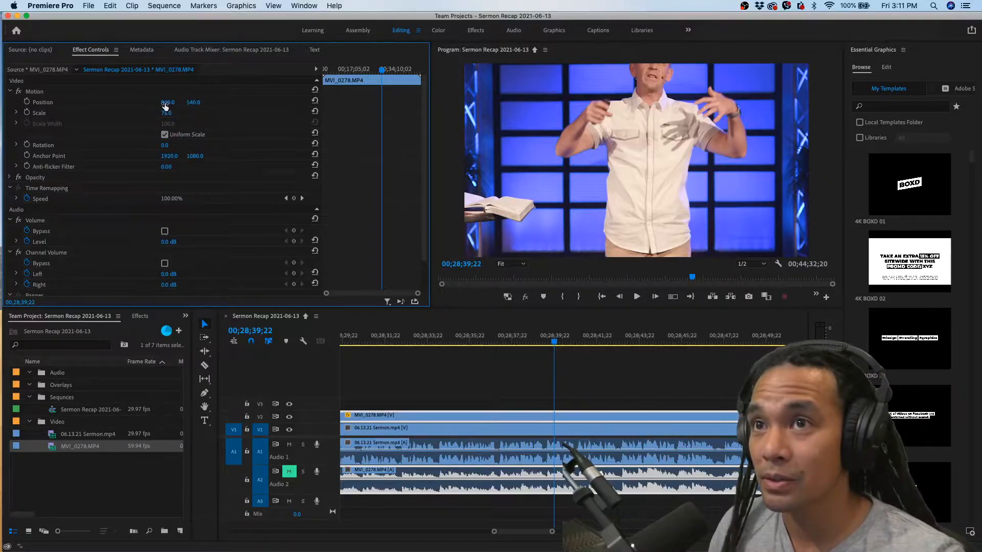
{"action": "left_click_drag", "start_coordinate": [167, 102], "coordinate": [188, 103]}
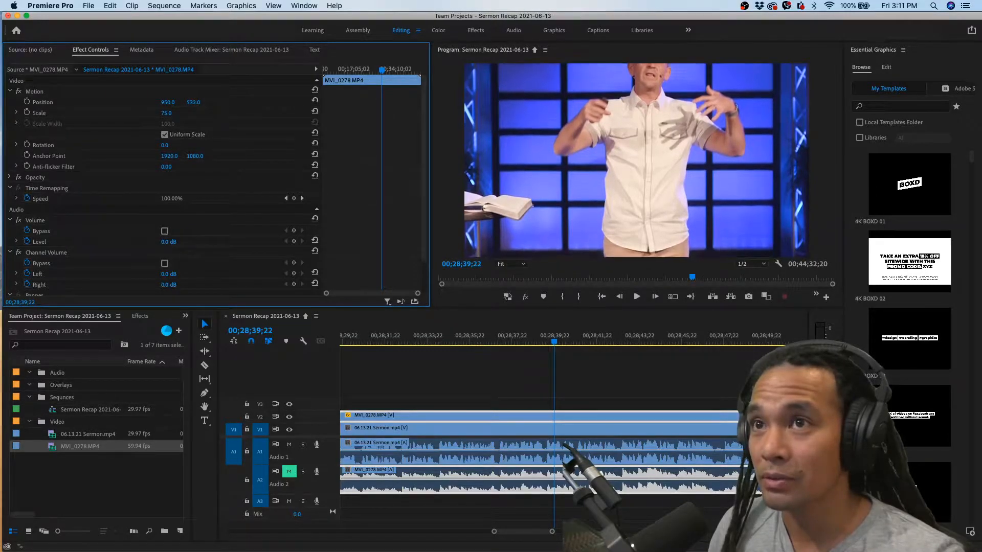
{"action": "left_click_drag", "start_coordinate": [192, 104], "coordinate": [284, 104]}
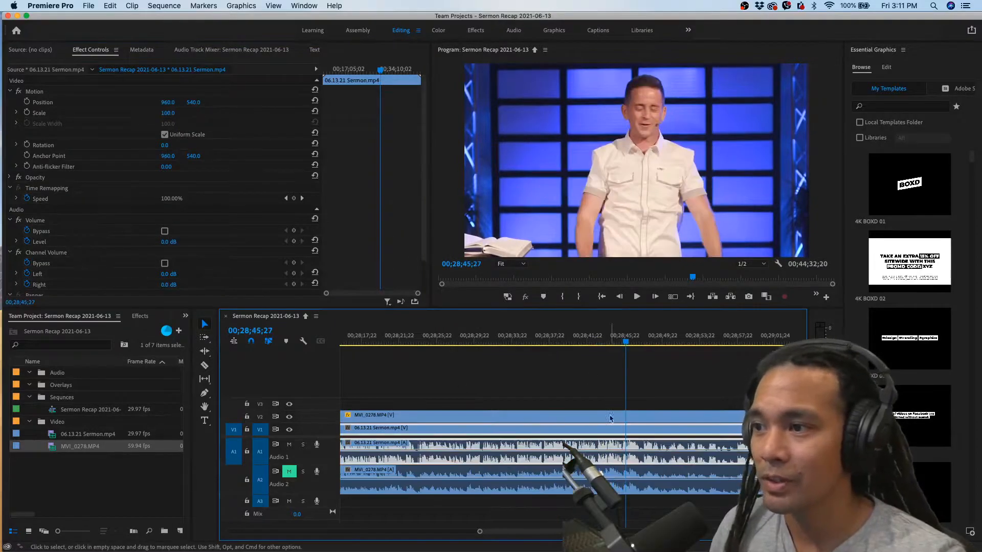
Compare the reframed MVI_0278.MP4 shot with the sermon shot beneath it at 00;28;45;27 by switching V2's output off and on
{"action": "left_click", "coordinate": [610, 417]}
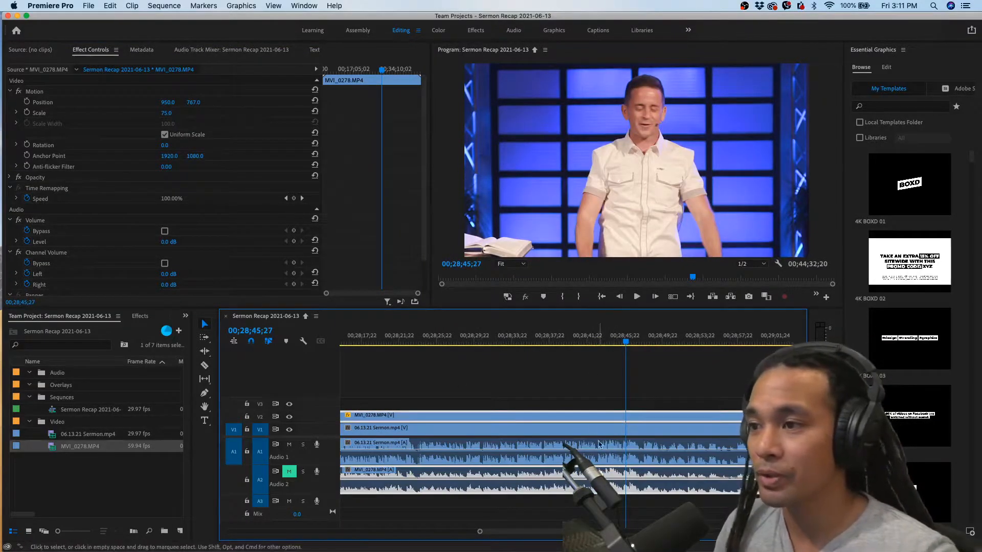
{"action": "left_click", "coordinate": [289, 418]}
{"action": "left_click", "coordinate": [290, 418]}
{"action": "left_click", "coordinate": [290, 417]}
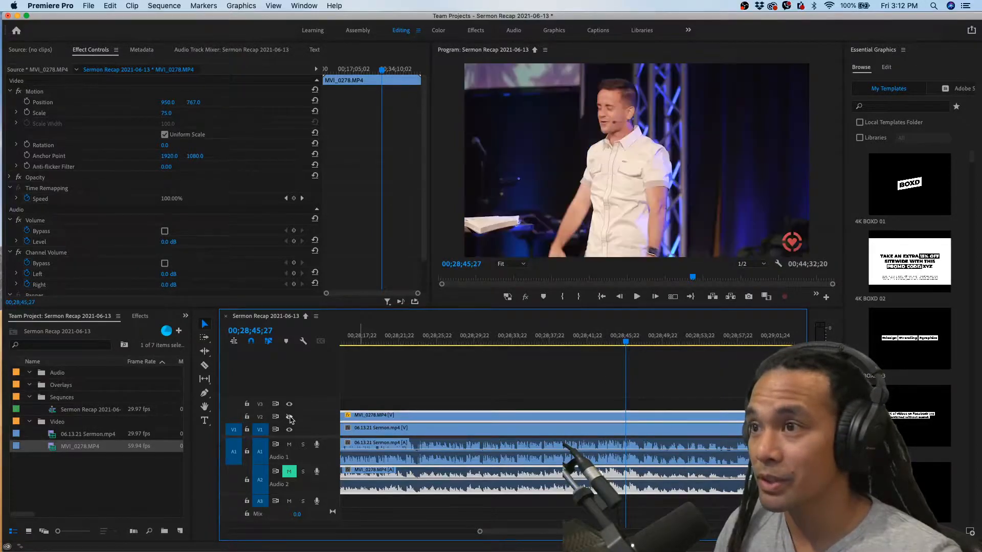
{"action": "left_click", "coordinate": [290, 418]}
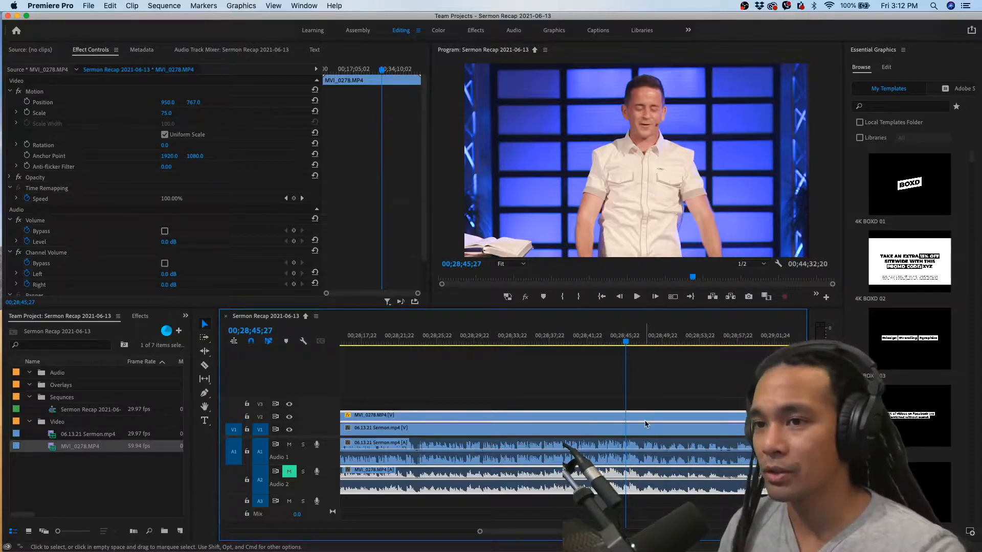
Disable the MVI_0278.MP4 clip on V2 so the 06.13.21 Sermon.mp4 shot beneath it shows
{"action": "right_click", "coordinate": [613, 419]}
{"action": "left_click", "coordinate": [593, 430]}
{"action": "right_click", "coordinate": [593, 429]}
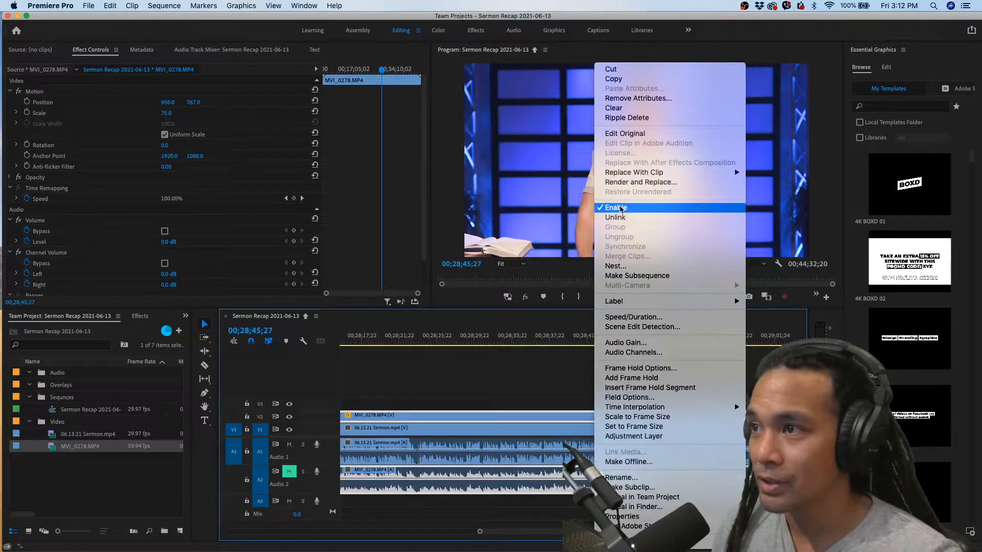
{"action": "left_click", "coordinate": [616, 207]}
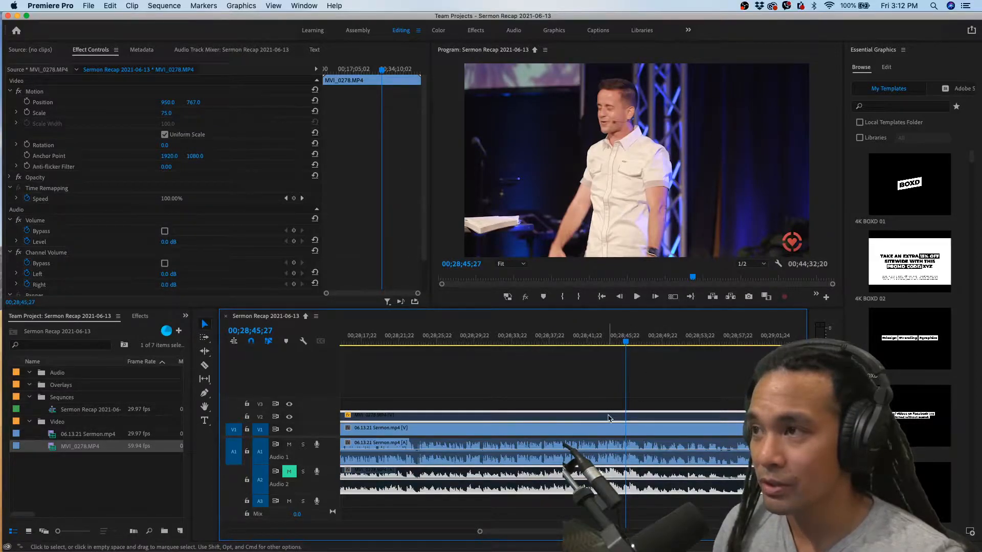
Toggle the MVI_0278.MP4 clip on V2 between enabled and disabled at 00;28;44;23 to compare the two camera angles, leaving it disabled
{"action": "left_click_drag", "start_coordinate": [621, 342], "coordinate": [616, 342]}
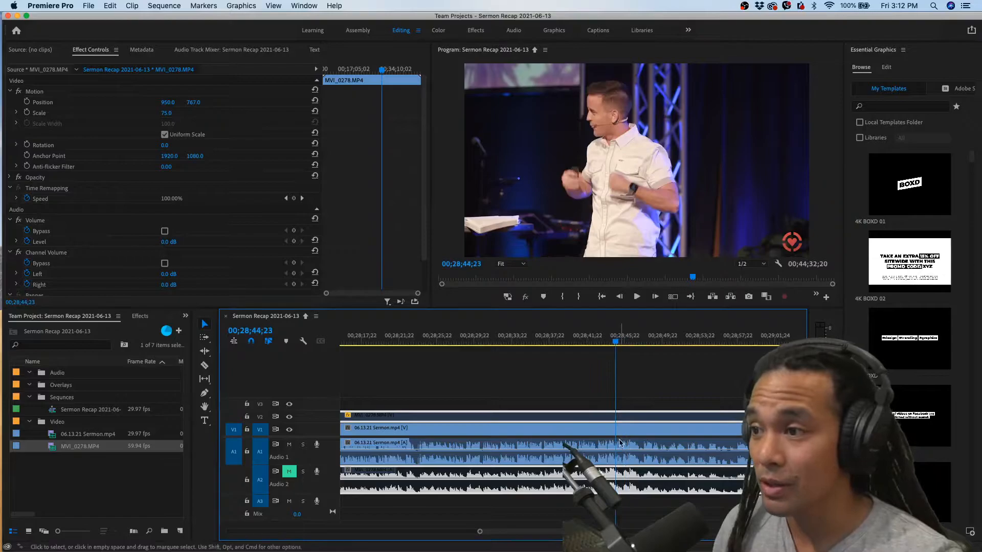
{"action": "right_click", "coordinate": [607, 418]}
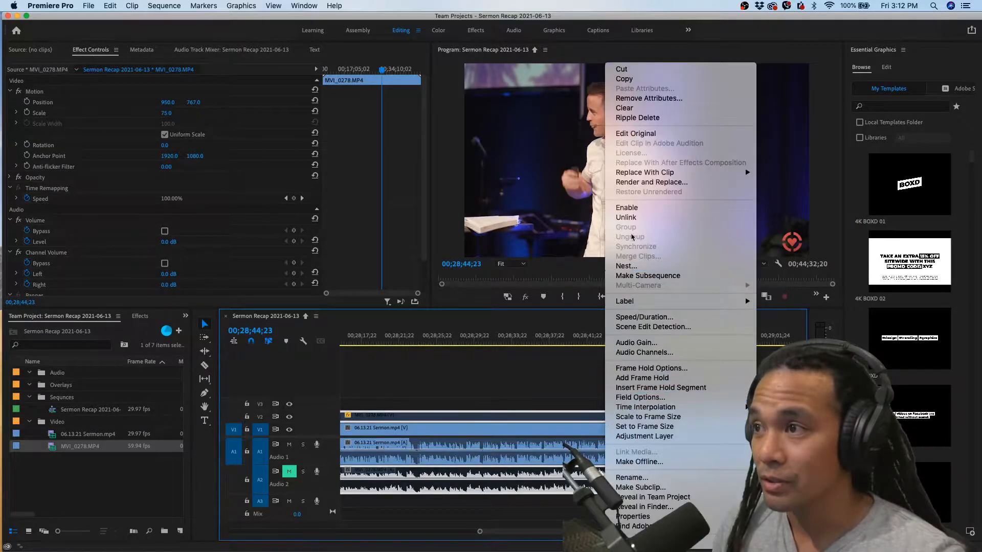
{"action": "left_click", "coordinate": [630, 211]}
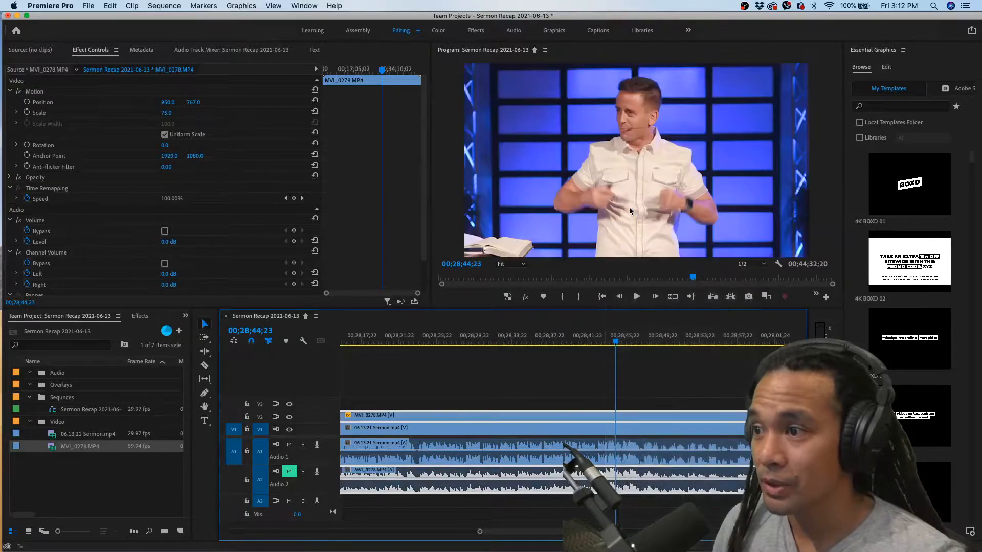
{"action": "right_click", "coordinate": [603, 417]}
{"action": "left_click", "coordinate": [628, 207]}
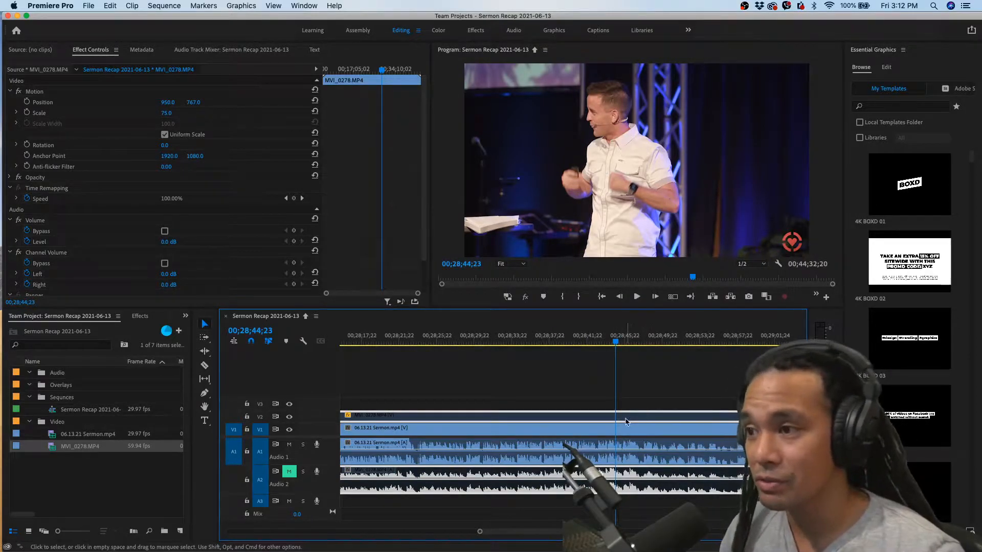
{"action": "key", "text": "shift+super+e"}
{"action": "key", "text": "shift+super+e"}
{"action": "key", "text": "shift+super+e"}
{"action": "key", "text": "shift+super+e"}
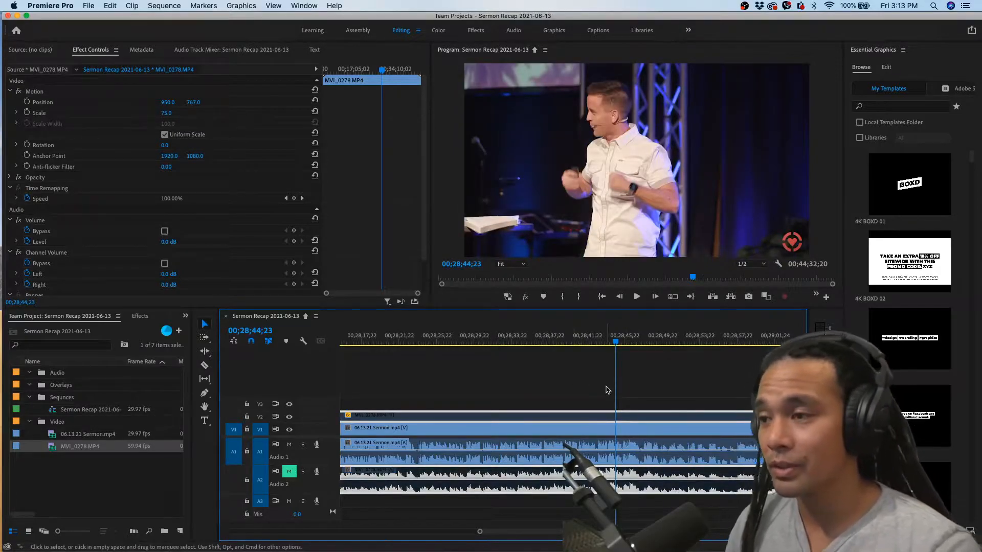
Move along the full-length sequence to about 00;30;02 and play a moment of the sermon footage
{"action": "scroll", "coordinate": [607, 390], "scroll_direction": "down", "scroll_amount": 4}
{"action": "left_click_drag", "start_coordinate": [609, 376], "coordinate": [613, 374]}
{"action": "scroll", "coordinate": [608, 390], "scroll_direction": "down", "scroll_amount": 2}
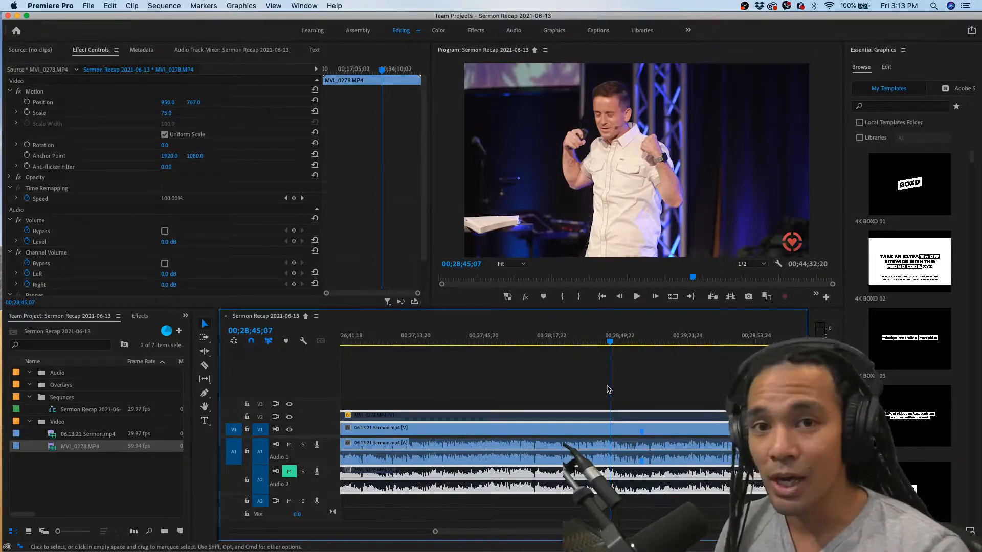
{"action": "scroll", "coordinate": [624, 391], "scroll_direction": "down", "scroll_amount": 8}
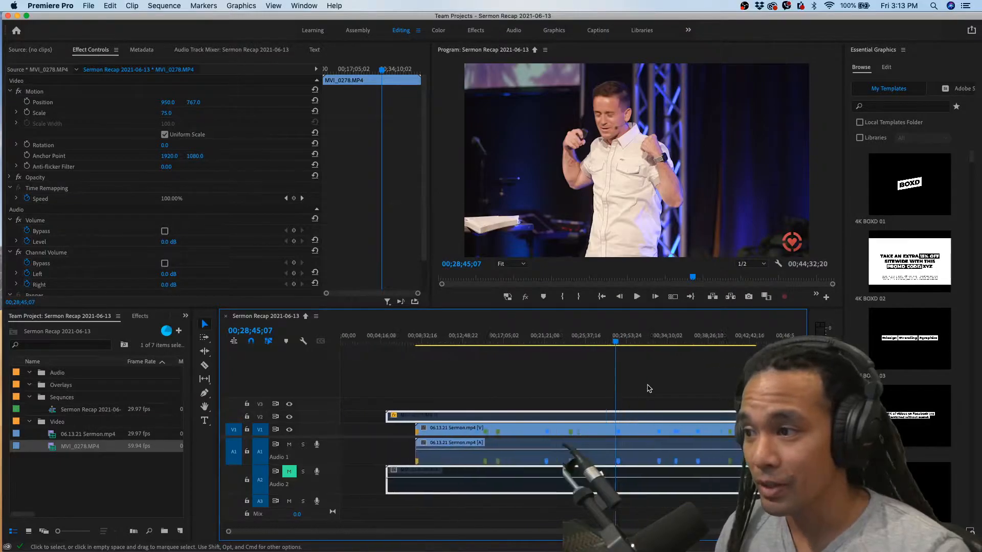
{"action": "left_click_drag", "start_coordinate": [512, 338], "coordinate": [588, 341]}
{"action": "key", "text": "space"}
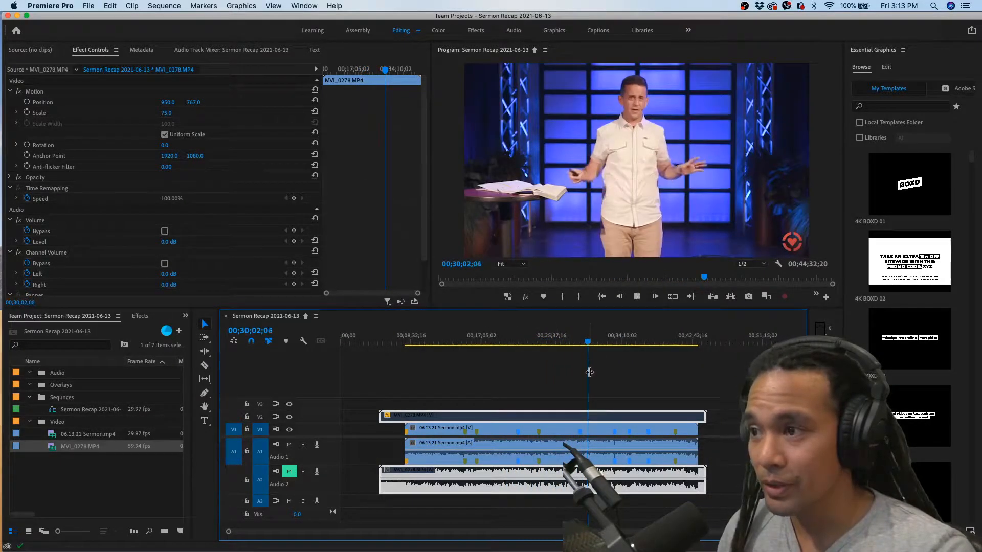
{"action": "key", "text": "space"}
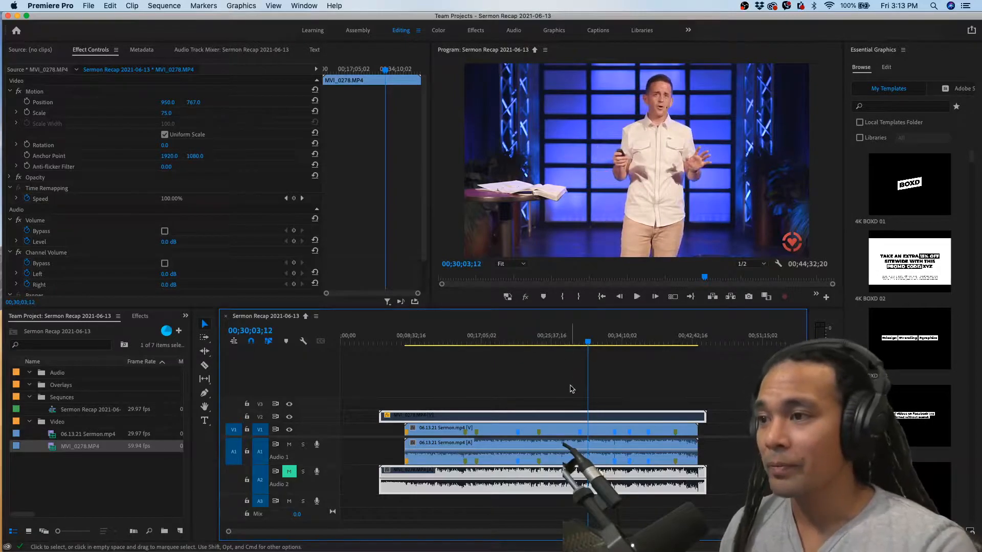
Play the sermon from 00;28;51;19 to about 00;29;29;24 to look for a passage suitable for the recap
{"action": "key", "text": "equal"}
{"action": "key", "text": "equal"}
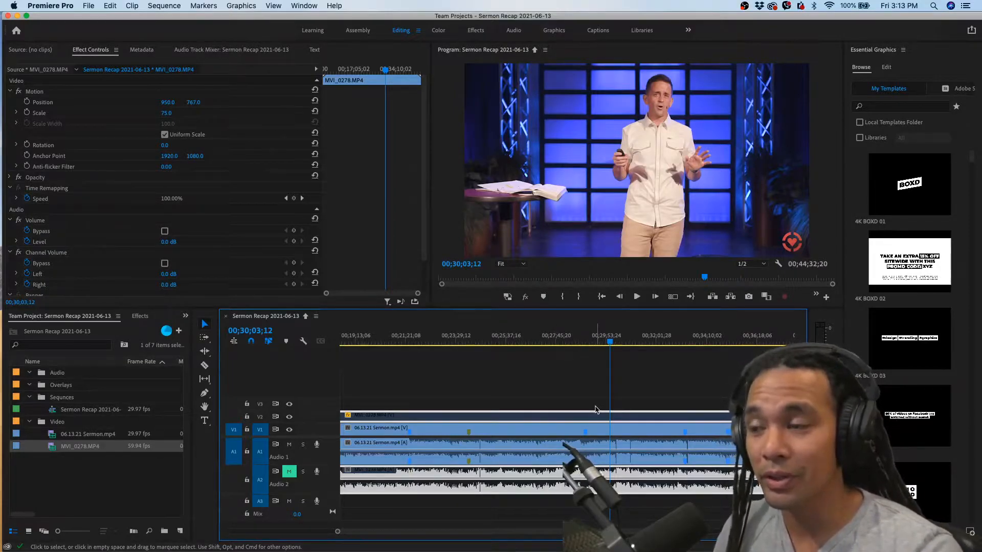
{"action": "left_click", "coordinate": [575, 341]}
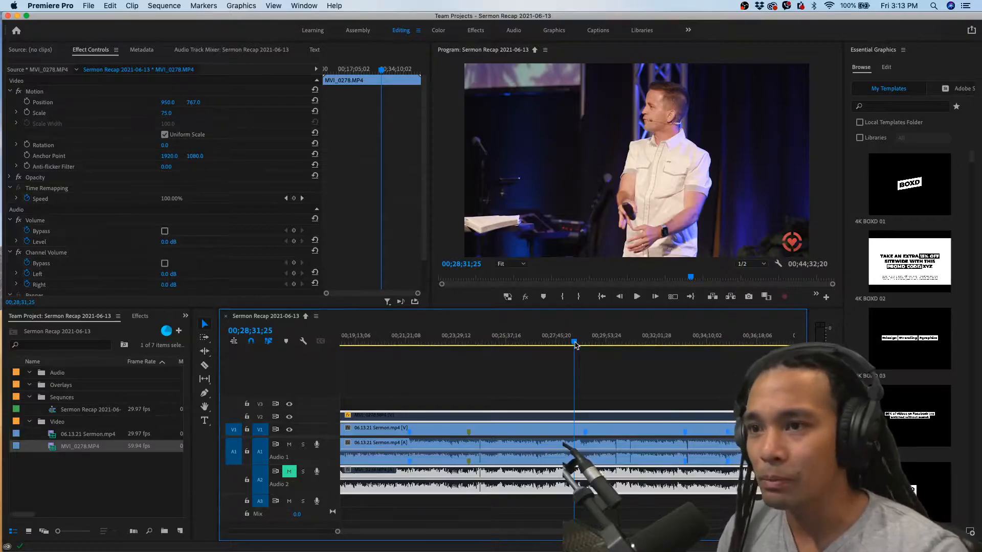
{"action": "scroll", "coordinate": [583, 351], "scroll_direction": "up", "scroll_amount": 3}
{"action": "left_click_drag", "start_coordinate": [571, 342], "coordinate": [559, 343]}
{"action": "left_click", "coordinate": [582, 343]}
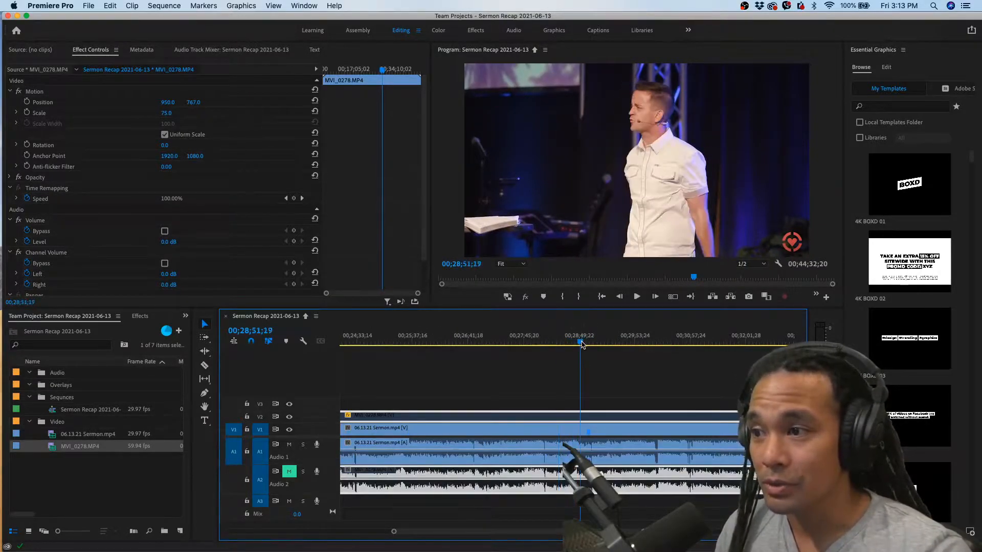
{"action": "key", "text": "space"}
{"action": "scroll", "coordinate": [588, 381], "scroll_direction": "up", "scroll_amount": 3}
{"action": "key", "text": "equal"}
{"action": "key", "text": "equal"}
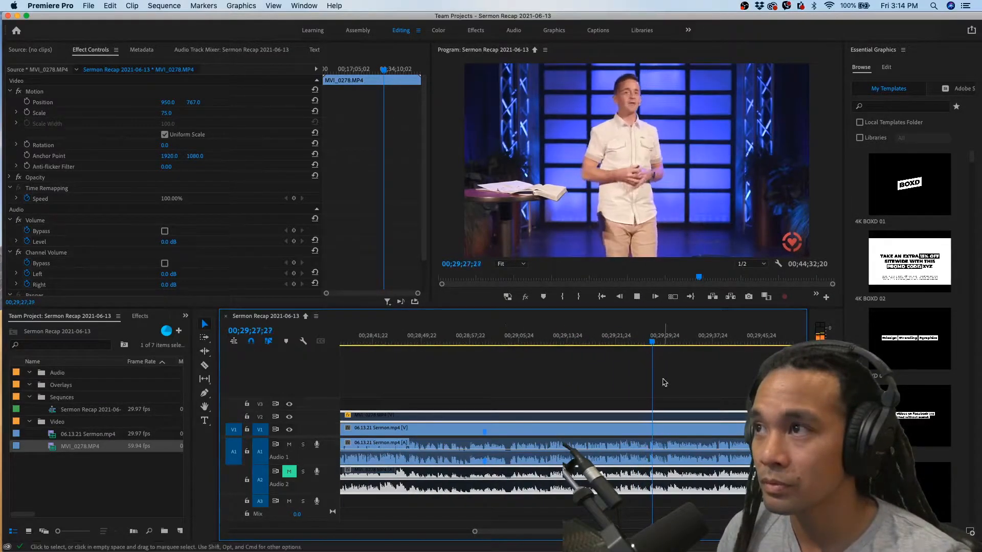
{"action": "key", "text": "space"}
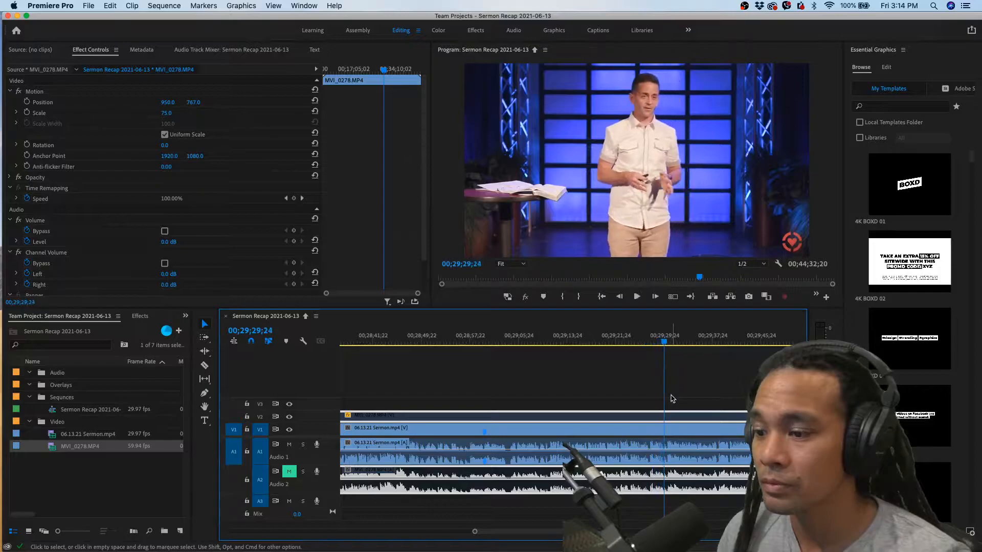
Replay the passage from 00;29;24;12 to just past 00;29;30 to locate where the wanted statement begins
{"action": "scroll", "coordinate": [636, 363], "scroll_direction": "right", "scroll_amount": 3}
{"action": "left_click", "coordinate": [540, 342]}
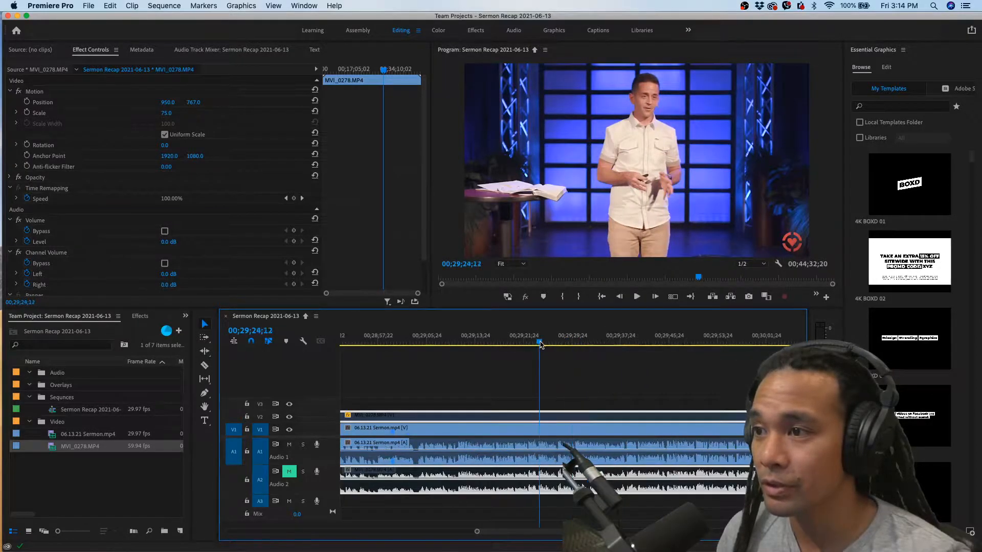
{"action": "key", "text": "space"}
{"action": "scroll", "coordinate": [547, 411], "scroll_direction": "up", "scroll_amount": 1}
{"action": "left_click", "coordinate": [564, 407]}
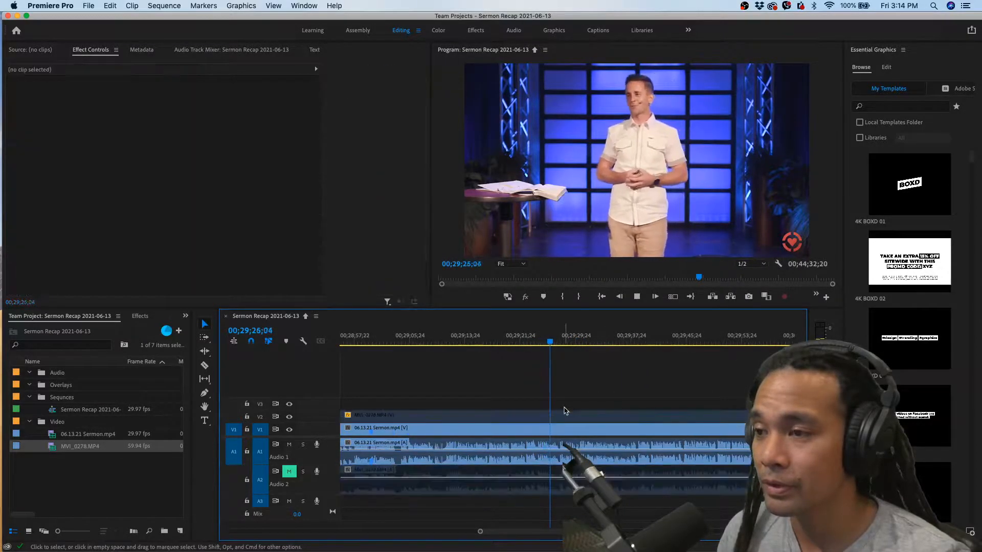
{"action": "key", "text": "space"}
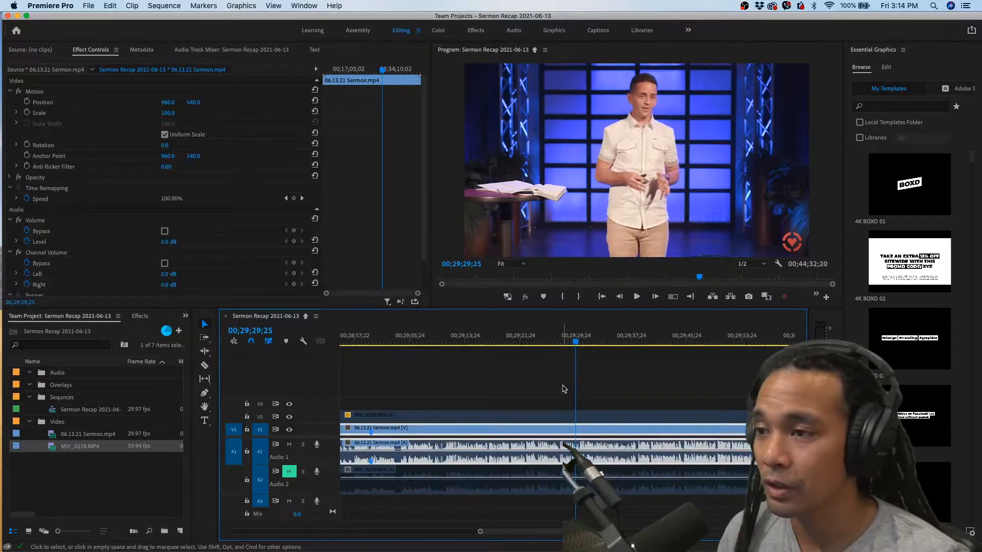
{"action": "scroll", "coordinate": [563, 393], "scroll_direction": "up", "scroll_amount": 2}
{"action": "key", "text": "shift+Right"}
{"action": "key", "text": "shift+Right"}
{"action": "key", "text": "shift+Right"}
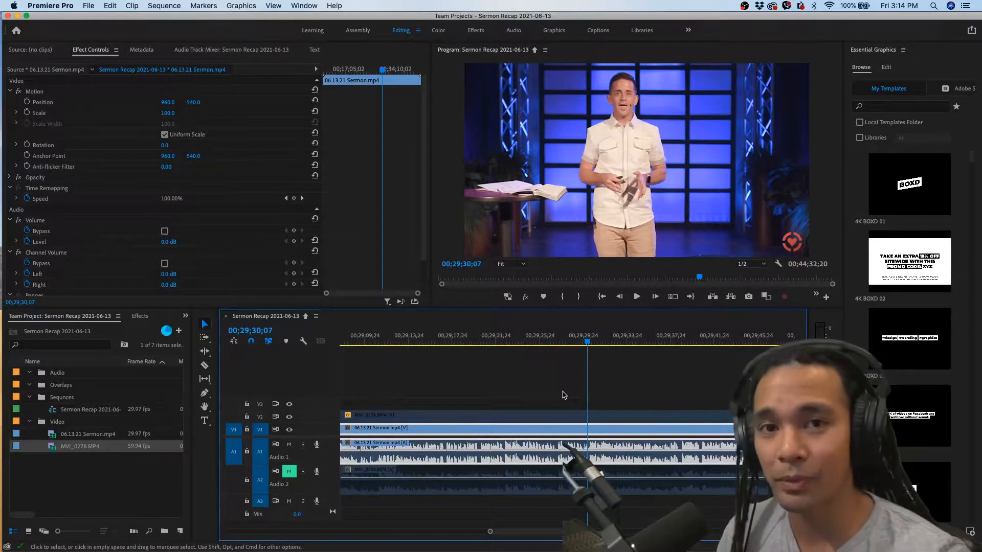
{"action": "key", "text": "space"}
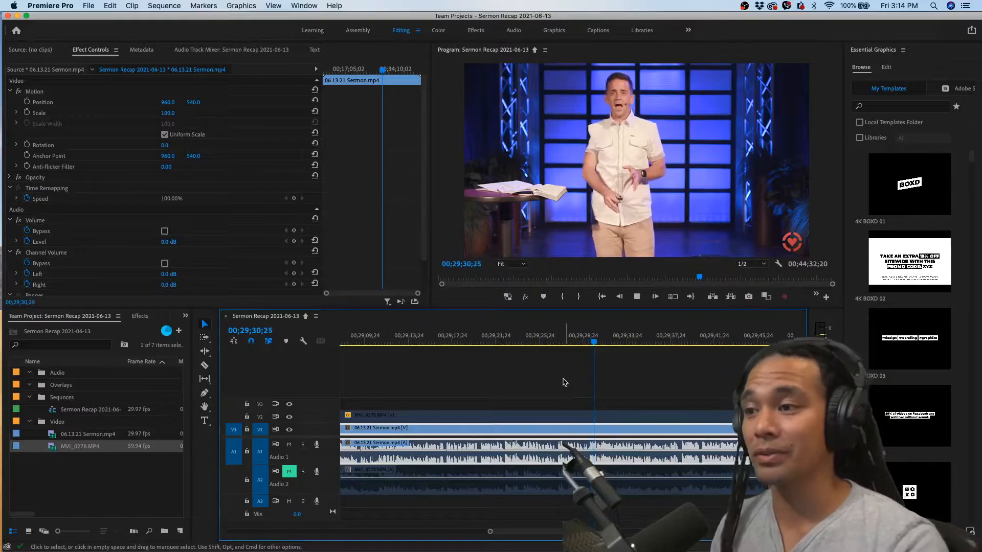
Replay short stretches around 00;29;27 to pinpoint the start of the statement and park the playhead at 00;29;27;21
{"action": "left_click", "coordinate": [554, 341]}
{"action": "scroll", "coordinate": [553, 381], "scroll_direction": "up", "scroll_amount": 2}
{"action": "key", "text": "space"}
{"action": "left_click", "coordinate": [557, 341]}
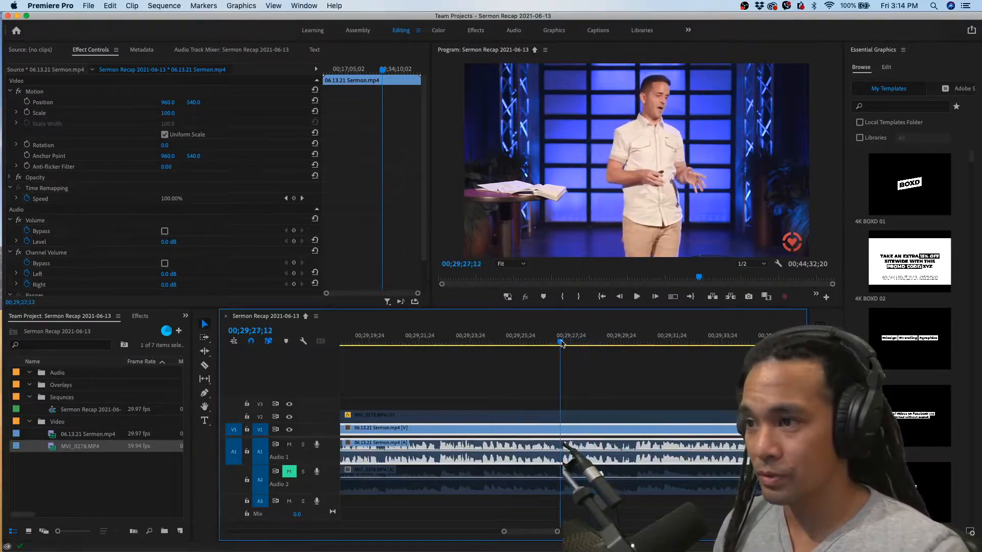
{"action": "key", "text": "space"}
{"action": "left_click", "coordinate": [560, 343]}
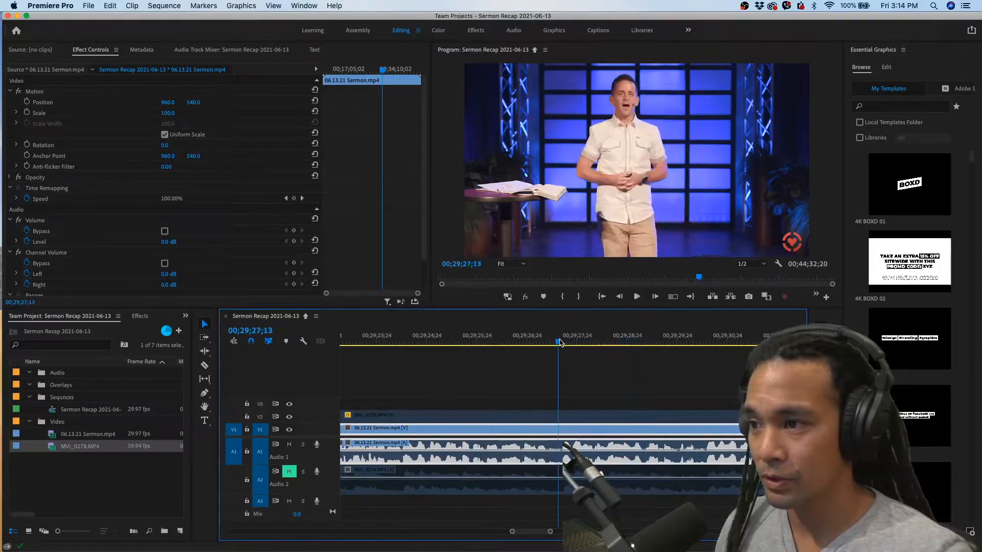
{"action": "left_click_drag", "start_coordinate": [560, 342], "coordinate": [583, 338]}
{"action": "key", "text": "="}
{"action": "key", "text": "space"}
{"action": "left_click", "coordinate": [582, 337]}
{"action": "key", "text": "space"}
{"action": "left_click", "coordinate": [582, 337]}
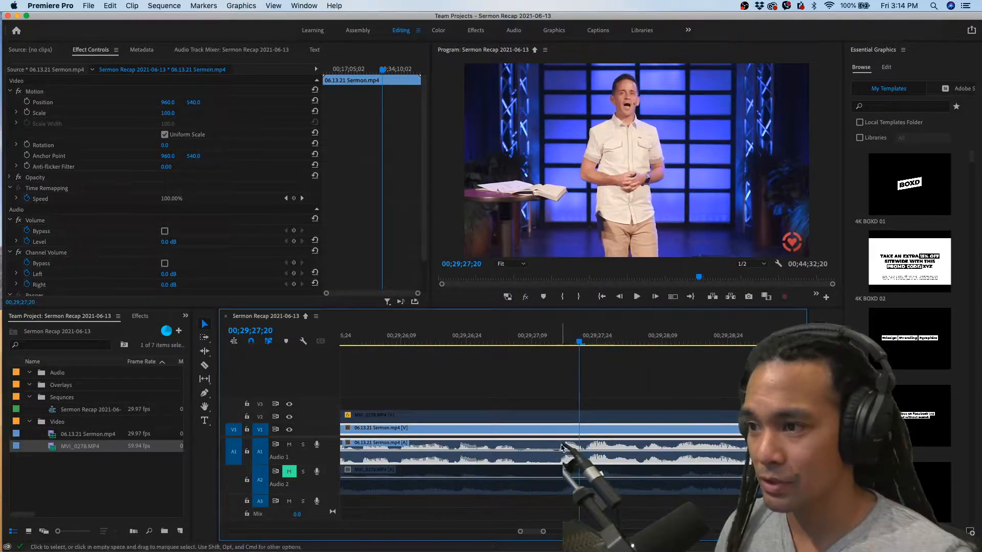
{"action": "key", "text": "Right"}
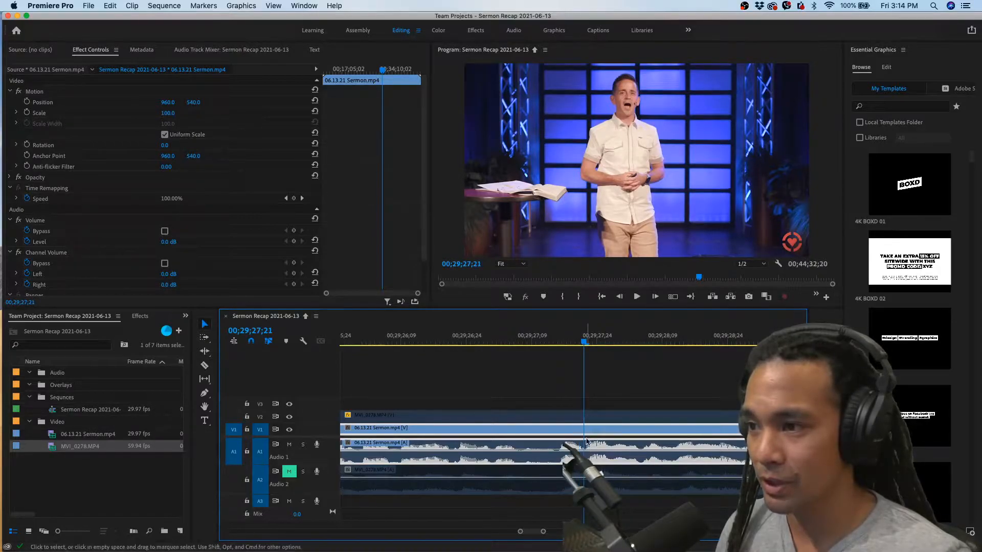
Select both camera clips across the video and audio tracks at the playhead
{"action": "left_click_drag", "start_coordinate": [603, 388], "coordinate": [596, 453]}
{"action": "left_click_drag", "start_coordinate": [600, 386], "coordinate": [577, 457]}
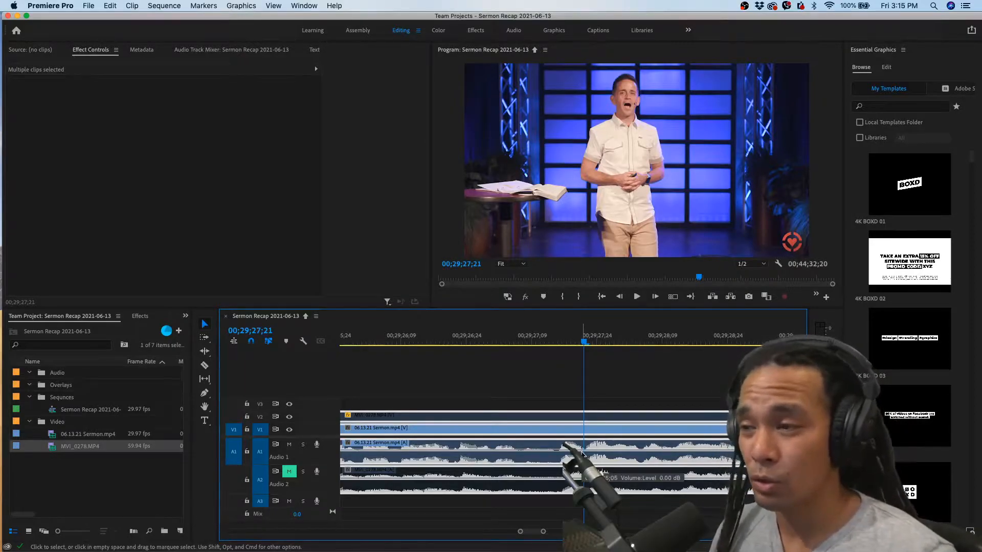
{"action": "key", "text": "="}
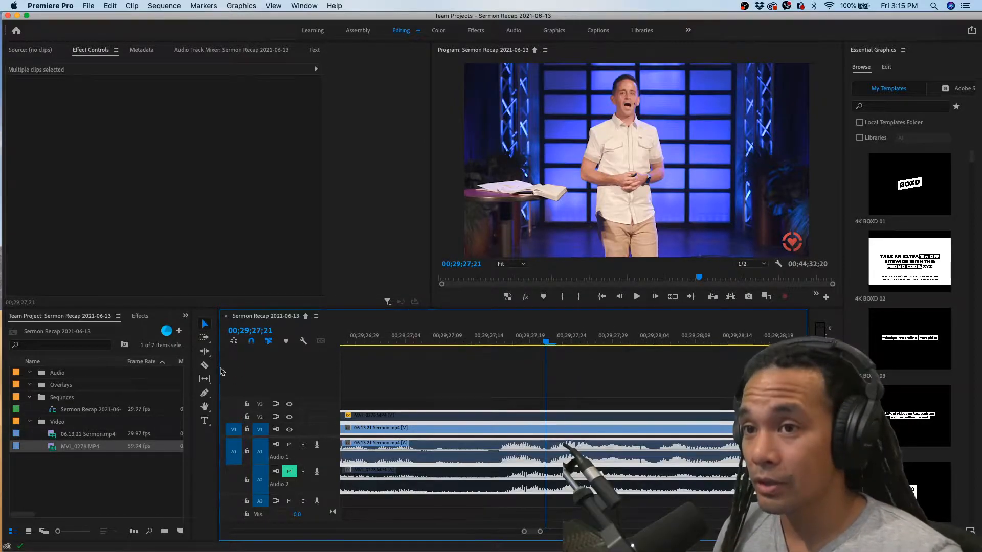
Try splitting the selected clips at 00;29;27;21 with the Razor tool, undo the cut and return to the Selection tool
{"action": "left_click", "coordinate": [205, 366]}
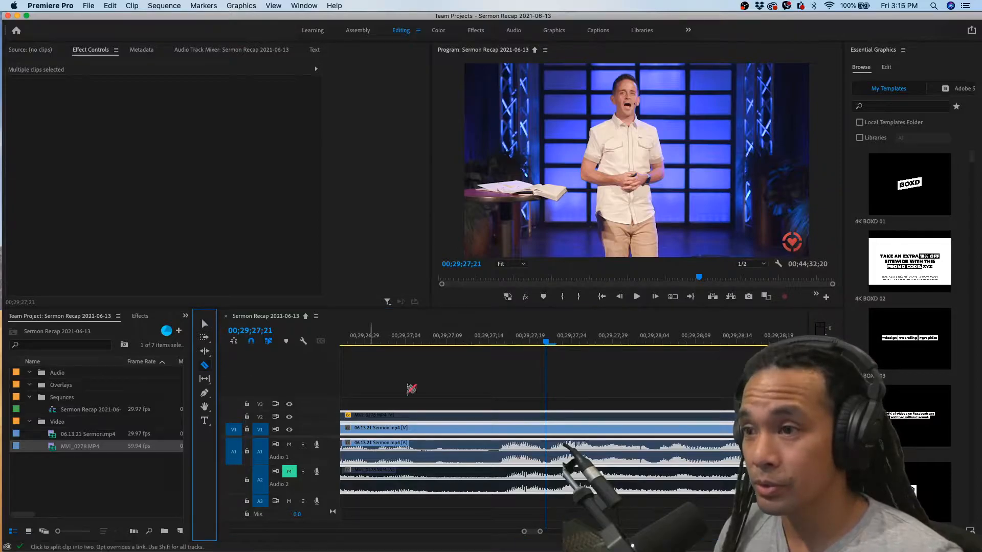
{"action": "left_click", "coordinate": [550, 422], "text": "shift"}
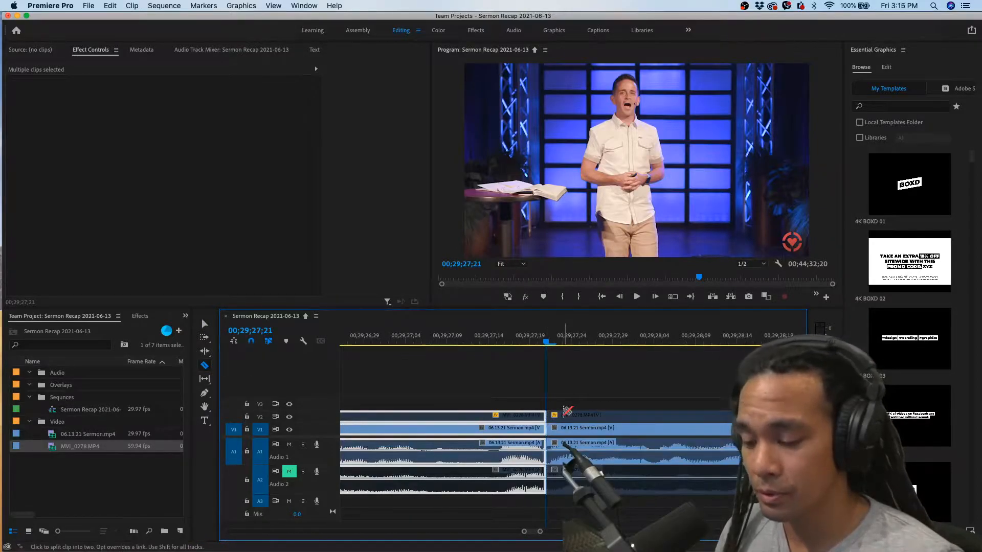
{"action": "key", "text": "super+z"}
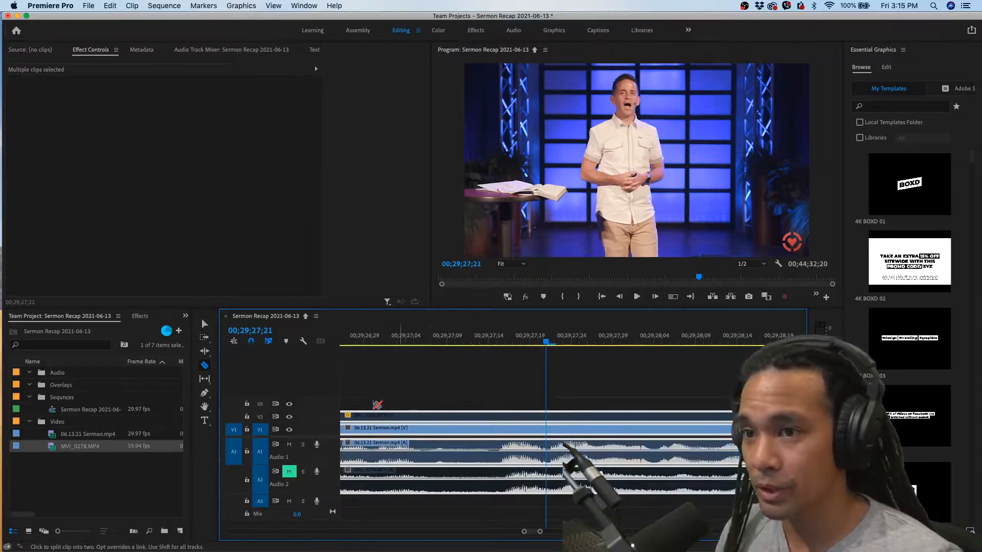
{"action": "left_click", "coordinate": [204, 325]}
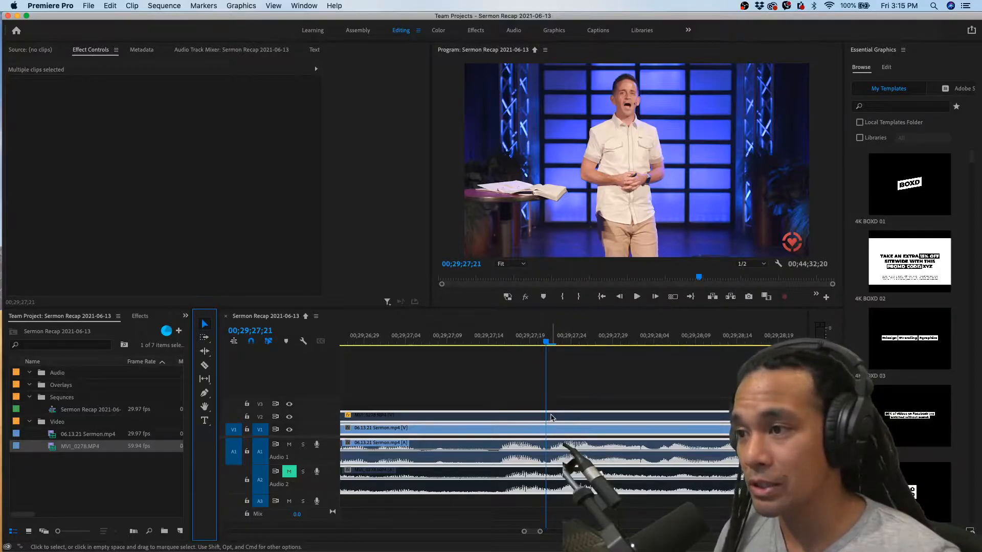
Add an edit through the clips on all tracks at 00;29;27;21
{"action": "key", "text": "super+shift+k"}
{"action": "key", "text": "super+s"}
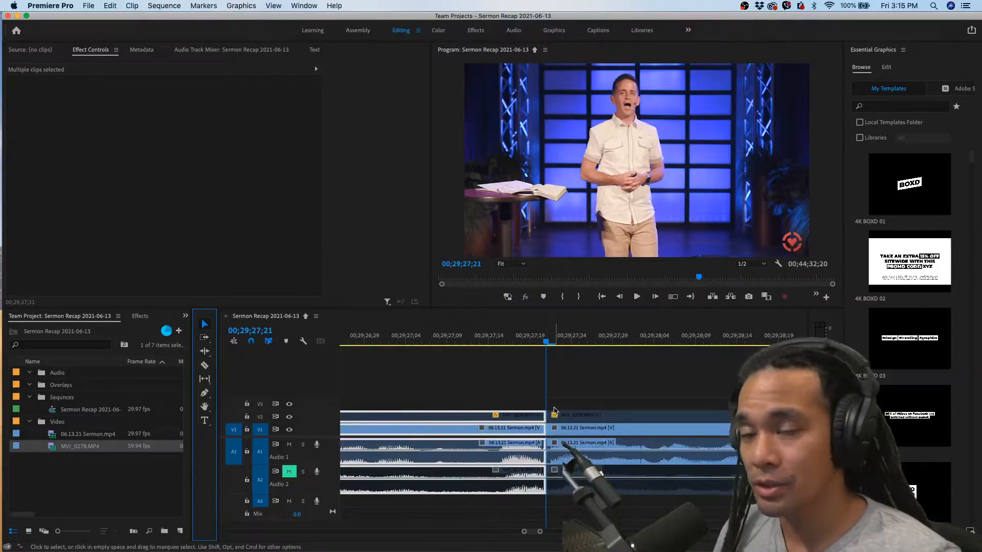
{"action": "scroll", "coordinate": [558, 445], "scroll_direction": "down", "scroll_amount": 1}
{"action": "scroll", "coordinate": [536, 400], "scroll_direction": "down", "scroll_amount": 1}
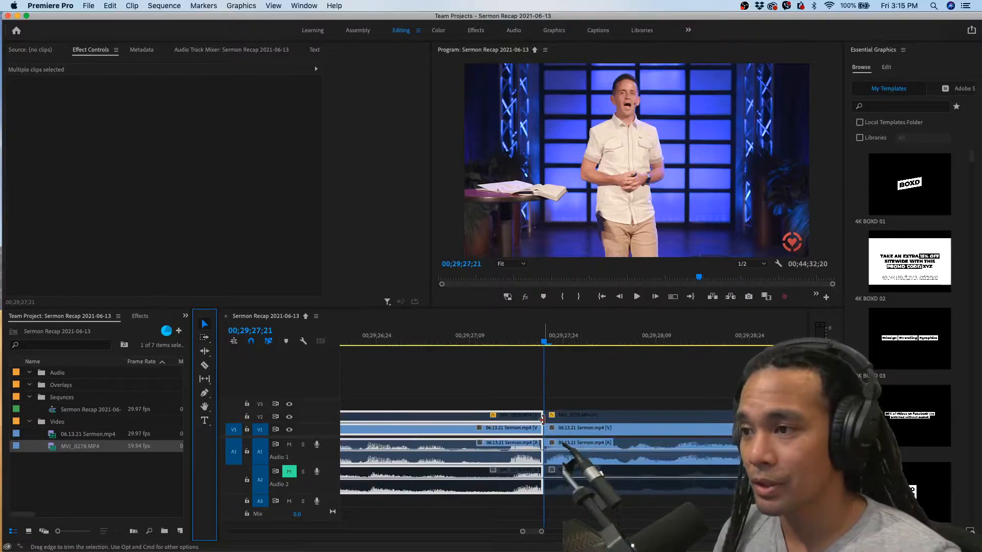
{"action": "scroll", "coordinate": [542, 420], "scroll_direction": "down", "scroll_amount": 1}
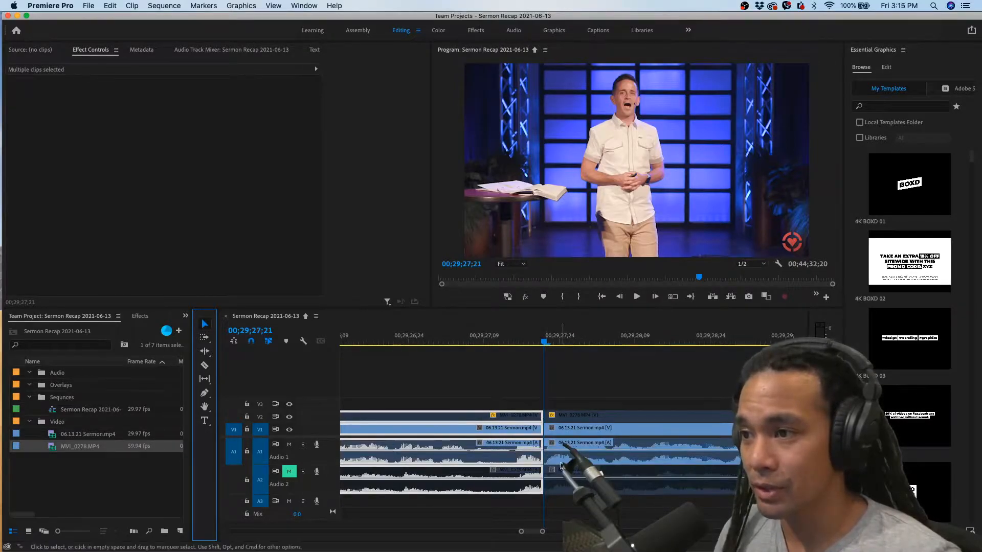
{"action": "scroll", "coordinate": [537, 431], "scroll_direction": "down", "scroll_amount": 3}
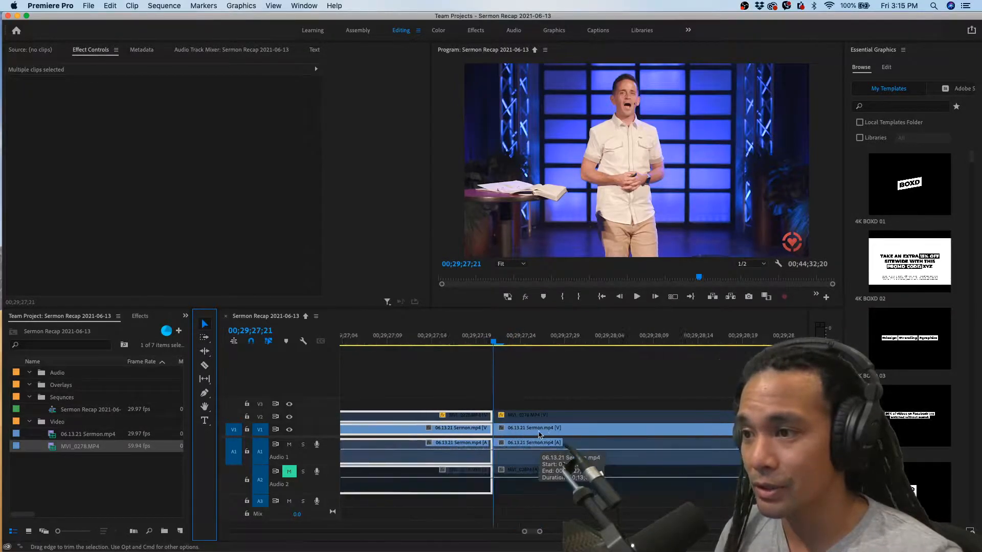
Delete the parts of both camera clips before the 00;29;27;21 cut on all video and audio tracks
{"action": "key", "text": "space"}
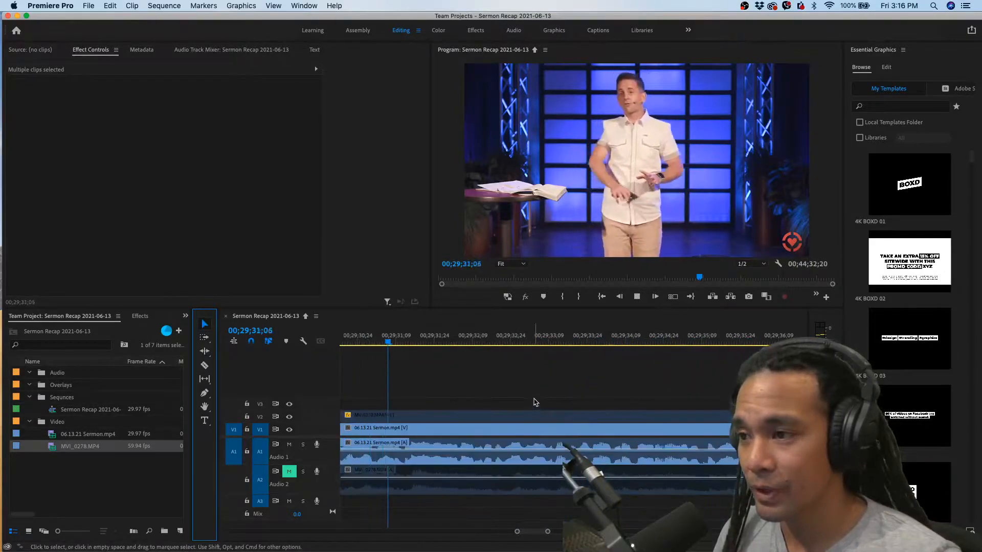
{"action": "key", "text": "space"}
{"action": "scroll", "coordinate": [522, 417], "scroll_direction": "down", "scroll_amount": 5}
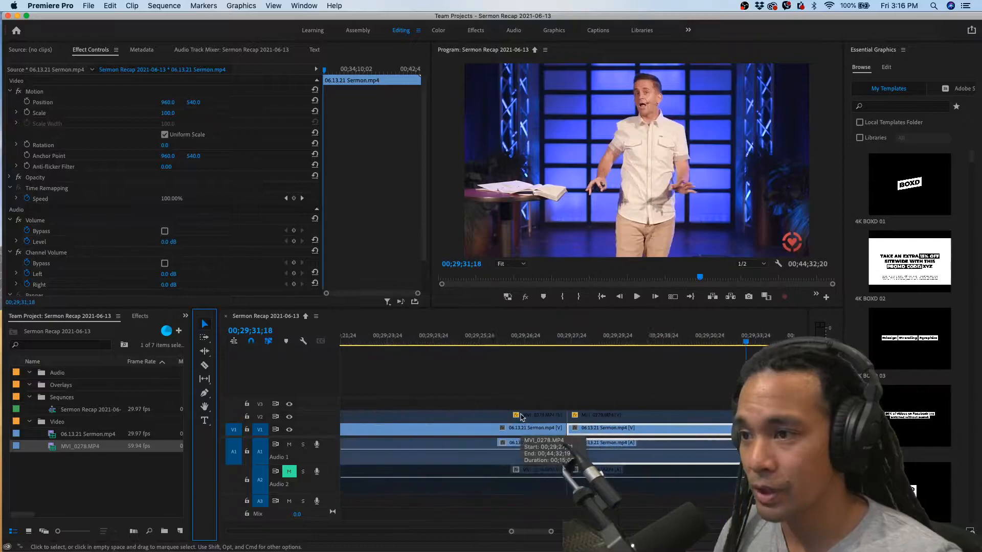
{"action": "left_click_drag", "start_coordinate": [623, 402], "coordinate": [601, 460]}
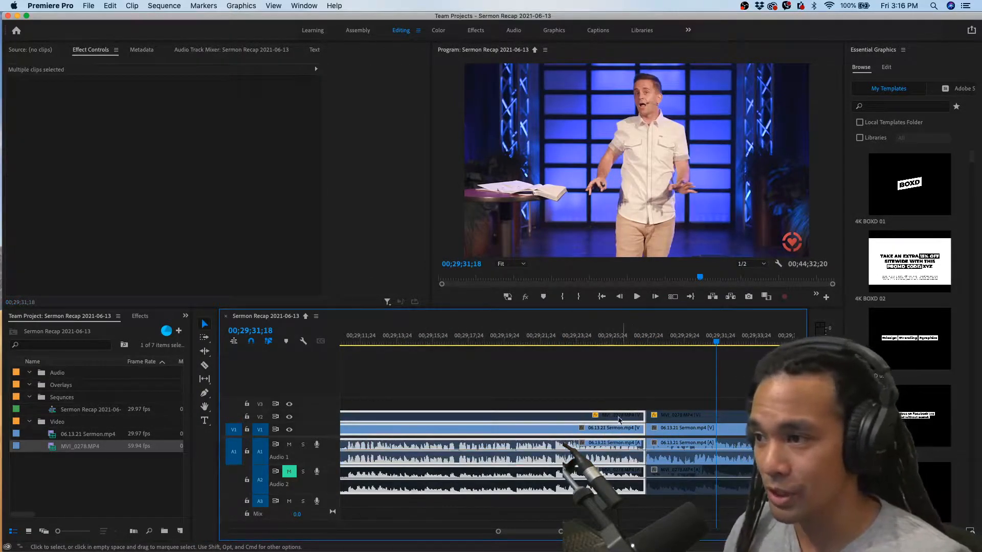
{"action": "key", "text": "Delete"}
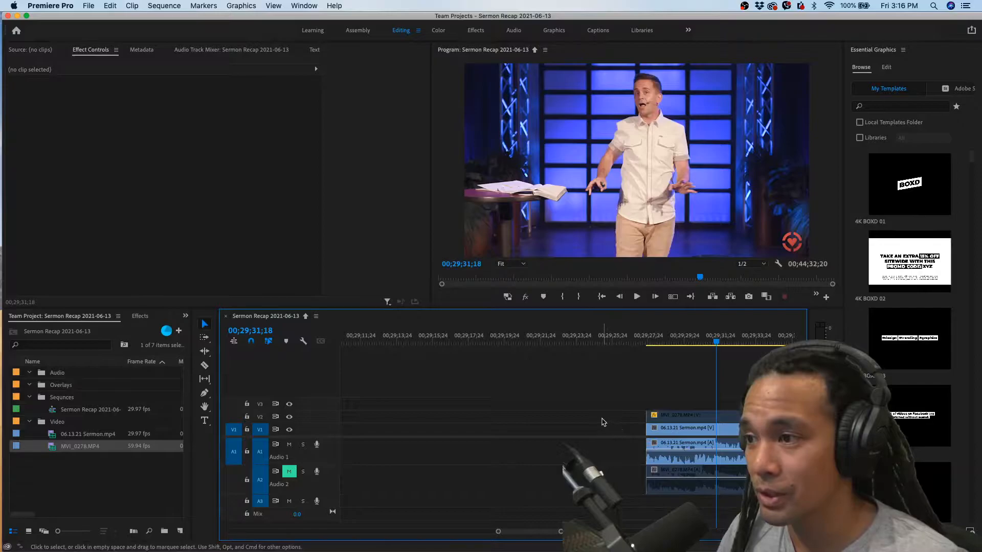
Close the empty gap before the remaining clips so they move to the sequence start
{"action": "left_click", "coordinate": [604, 422]}
{"action": "scroll", "coordinate": [603, 422], "scroll_direction": "down", "scroll_amount": 10}
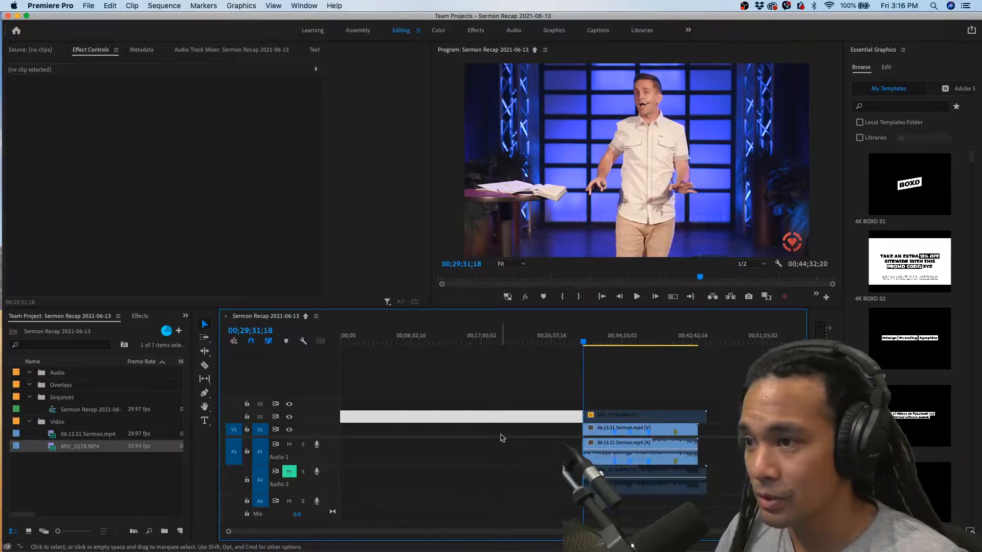
{"action": "left_click", "coordinate": [531, 417]}
{"action": "left_click", "coordinate": [531, 420]}
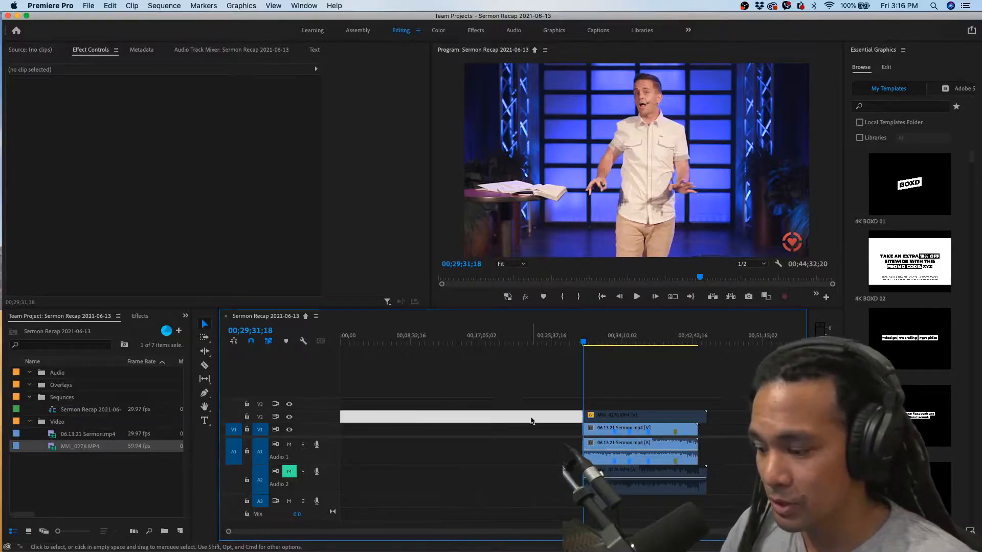
{"action": "key", "text": "Delete"}
Return the playhead to the sequence start and play the opening seconds to check the trimmed beginning
{"action": "left_click_drag", "start_coordinate": [391, 340], "coordinate": [308, 348]}
{"action": "key", "text": "space"}
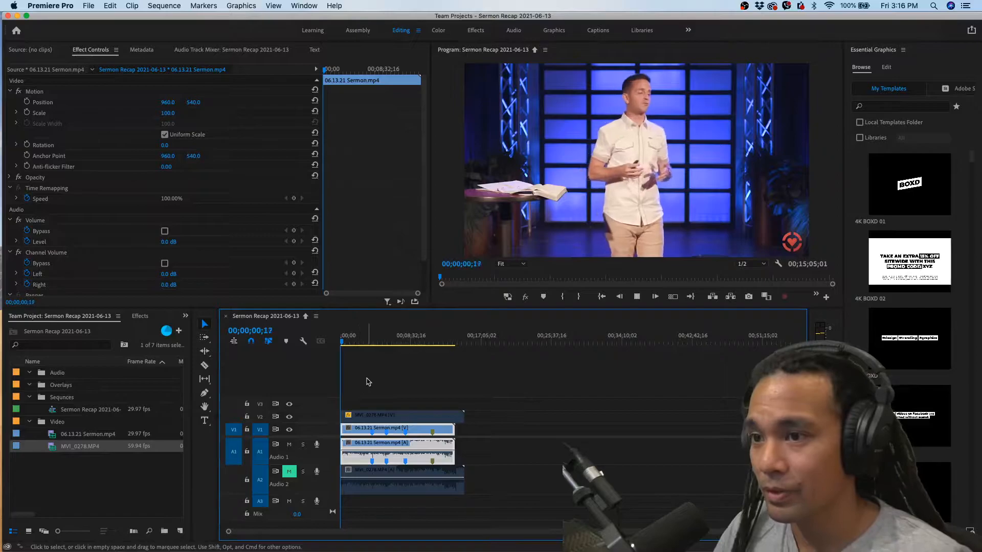
{"action": "key", "text": "equal"}
{"action": "key", "text": "equal"}
{"action": "key", "text": "space"}
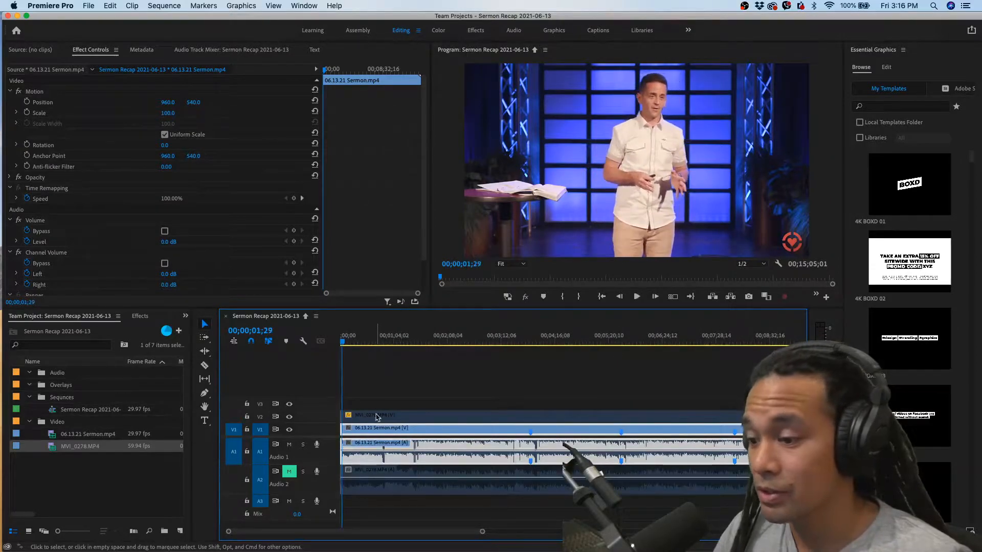
{"action": "key", "text": "space"}
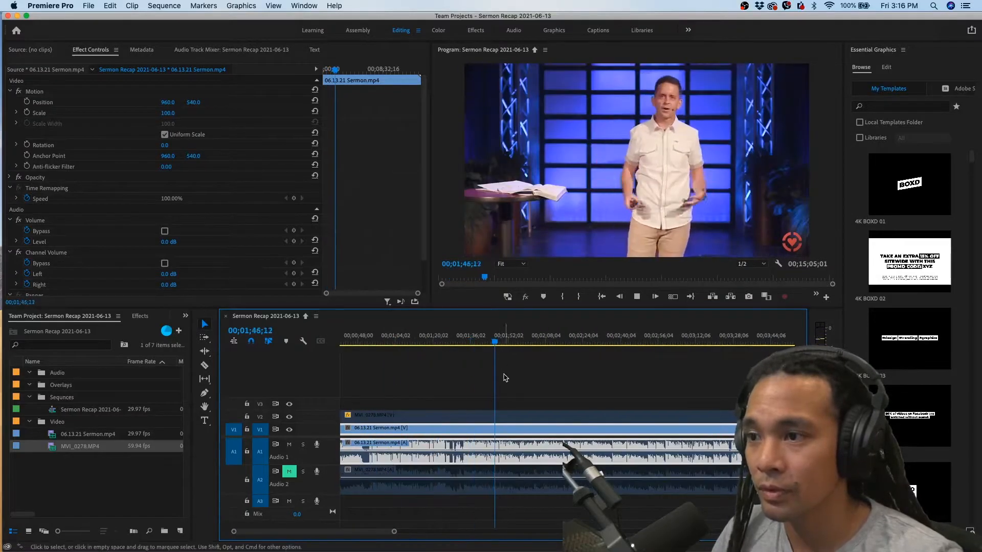
{"action": "key", "text": "space"}
Play the sequence from 00;01;55;12 to listen for the end of the chosen passage
{"action": "left_click", "coordinate": [515, 342]}
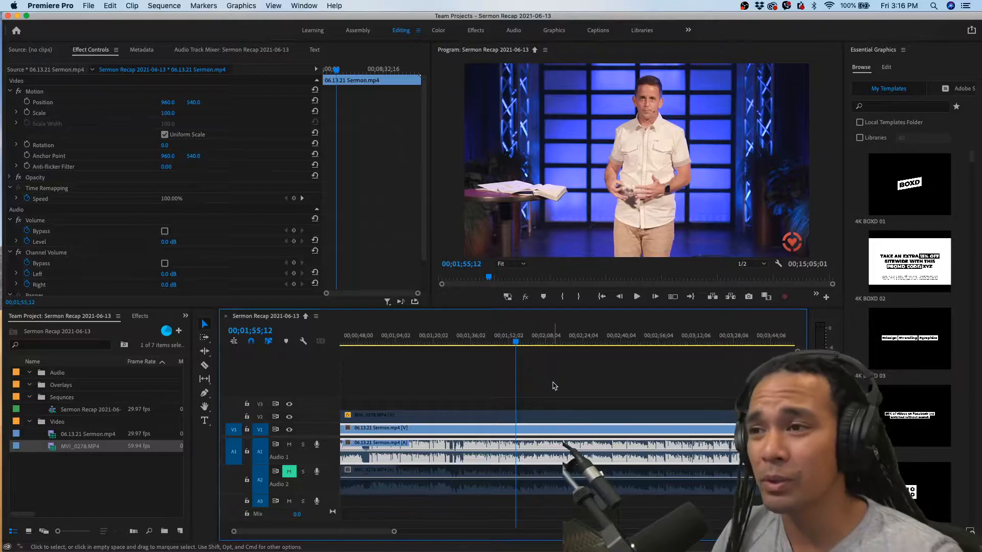
{"action": "key", "text": "space"}
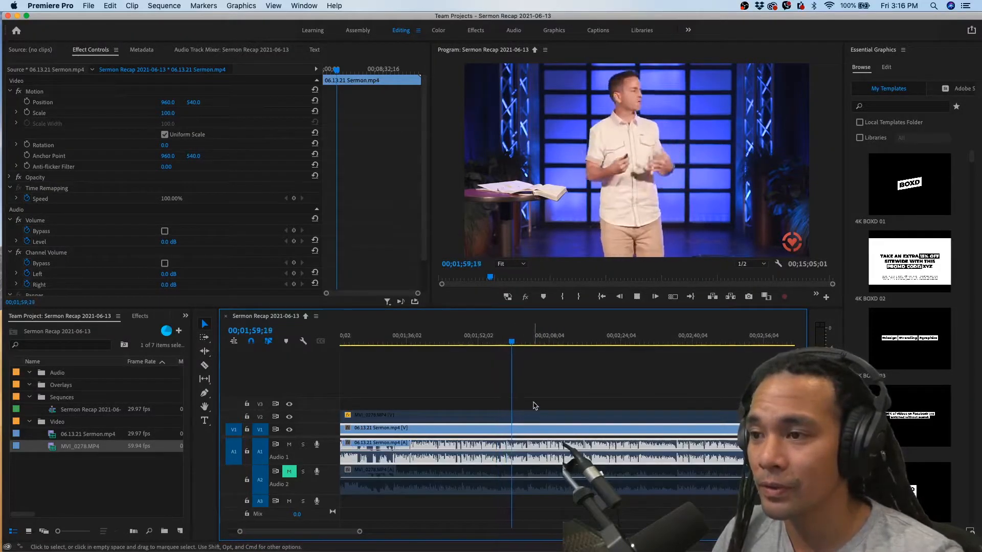
{"action": "key", "text": "space"}
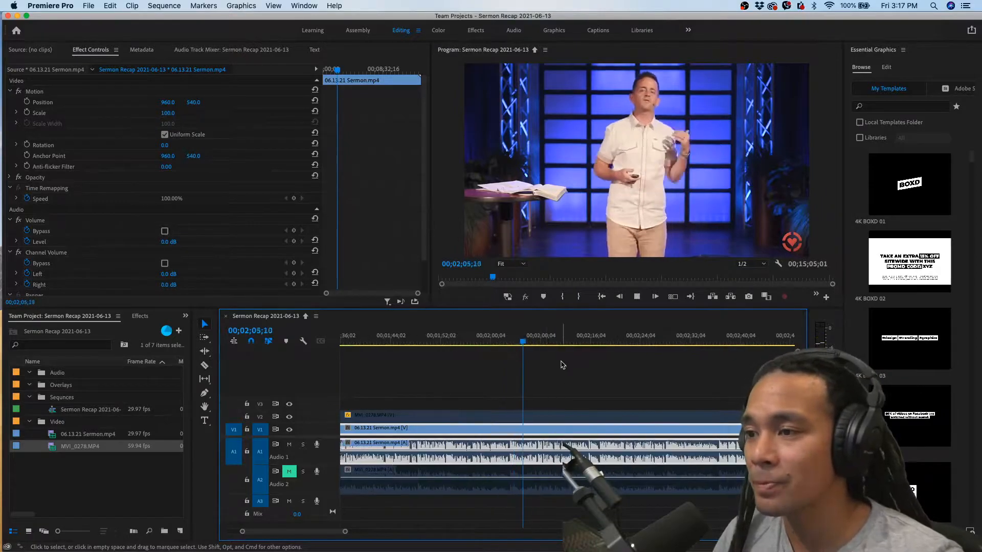
{"action": "key", "text": "="}
{"action": "key", "text": "="}
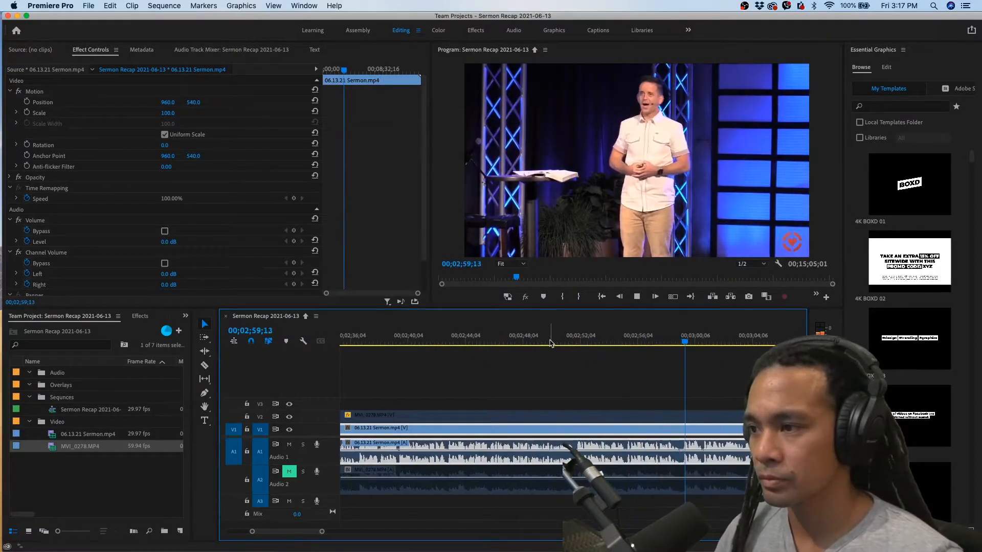
Replay around the end of the passage to find the pause and park the playhead at 00;02;51;18
{"action": "left_click", "coordinate": [547, 342]}
{"action": "left_click", "coordinate": [552, 343]}
{"action": "left_click", "coordinate": [533, 343]}
{"action": "key", "text": "space"}
{"action": "key", "text": "equal"}
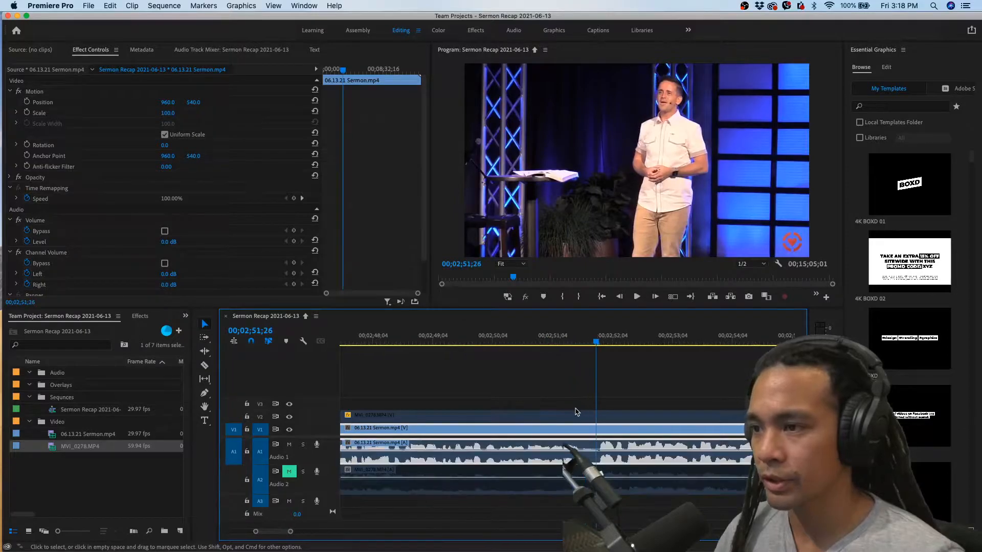
{"action": "left_click", "coordinate": [539, 342]}
{"action": "left_click_drag", "start_coordinate": [538, 343], "coordinate": [582, 343]}
{"action": "key", "text": "="}
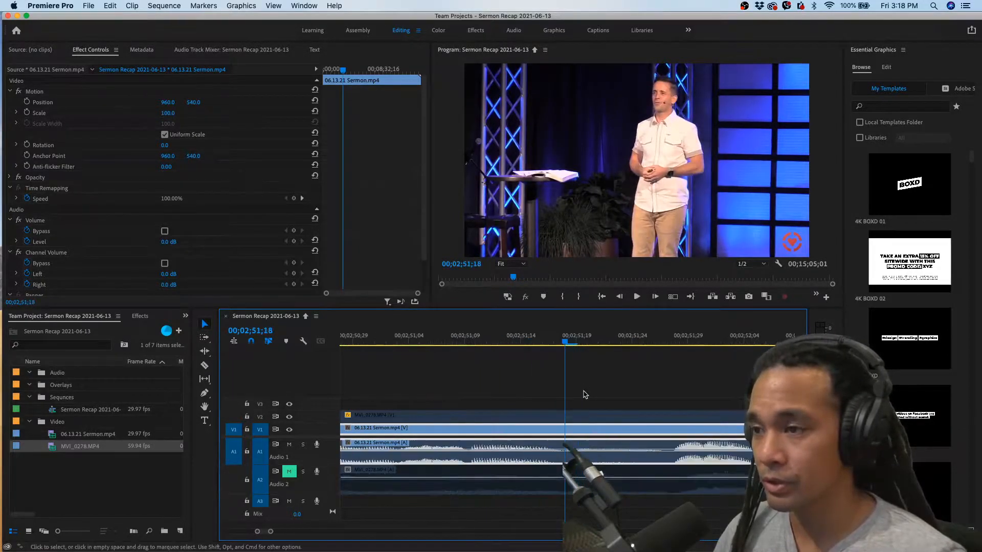
{"action": "key", "text": "-"}
{"action": "key", "text": "-"}
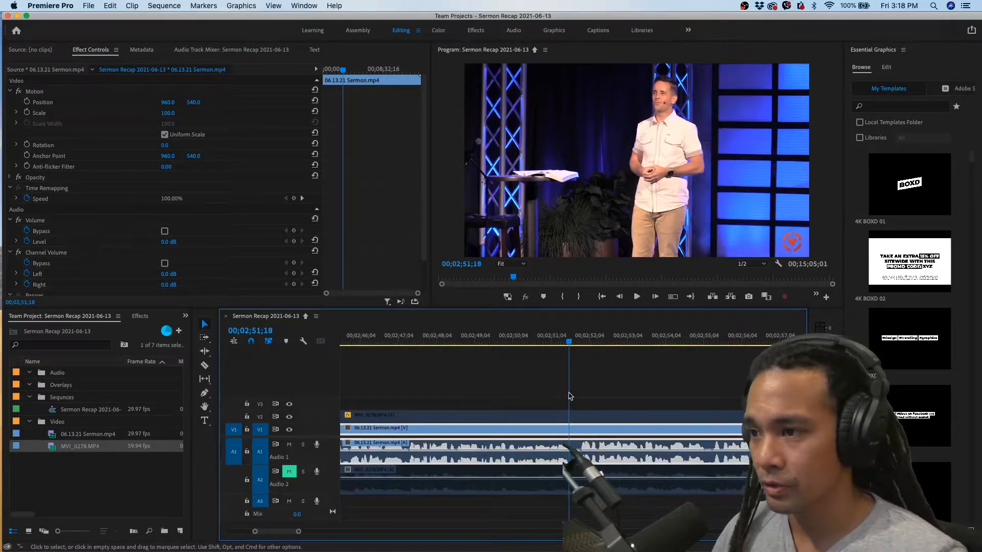
{"action": "key", "text": "="}
Split both camera clips on all tracks at 00;02;51;18 with the Razor tool and return to the Selection tool
{"action": "left_click_drag", "start_coordinate": [592, 409], "coordinate": [583, 476]}
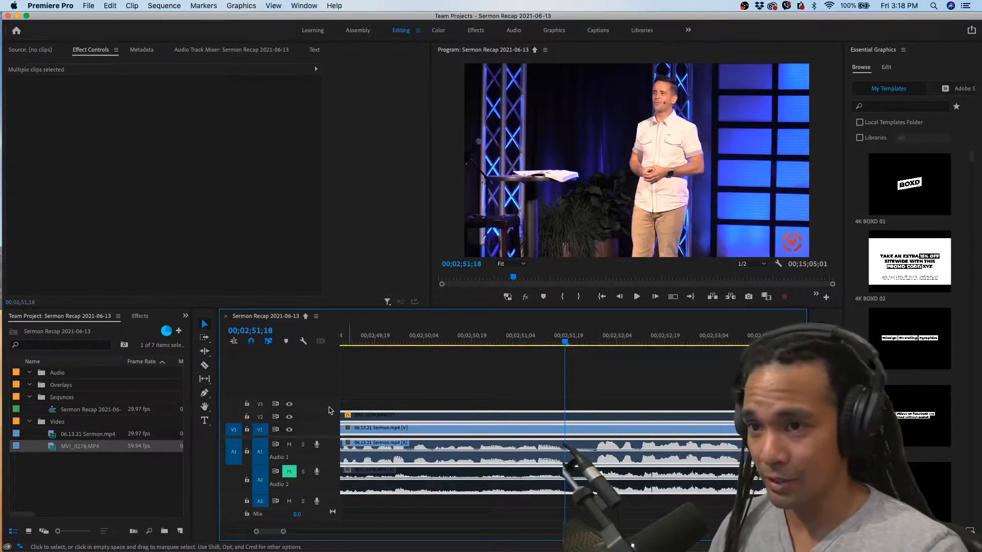
{"action": "left_click", "coordinate": [204, 365]}
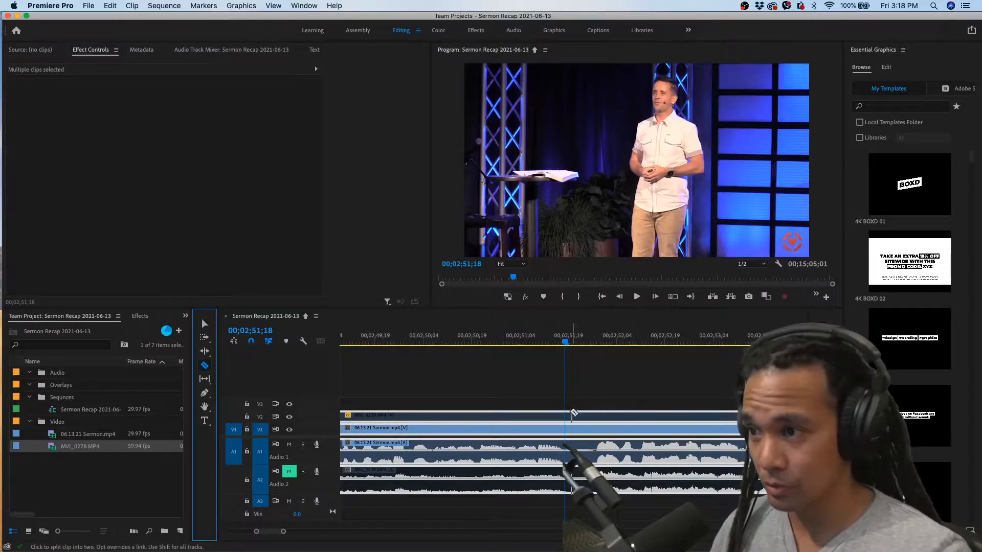
{"action": "left_click", "coordinate": [568, 413]}
{"action": "left_click", "coordinate": [566, 428]}
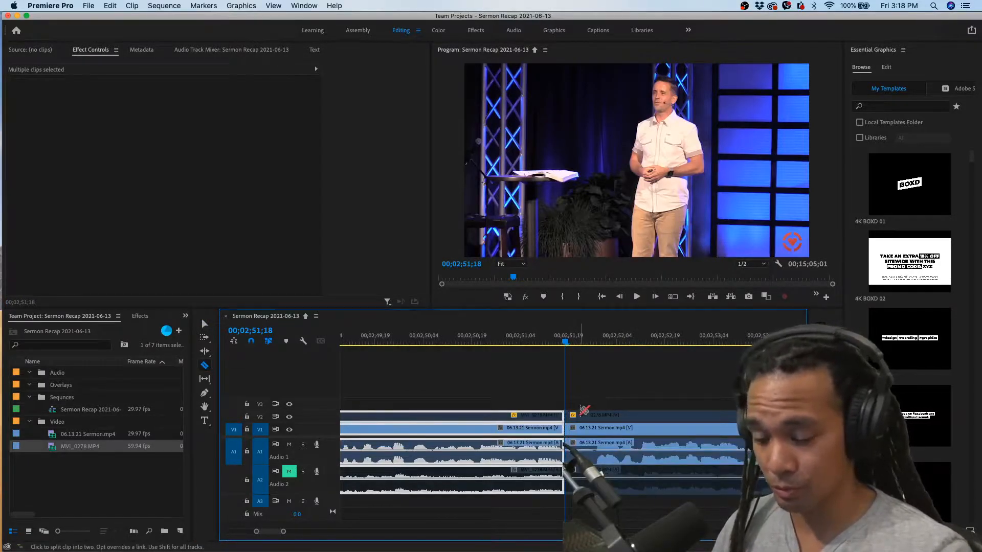
{"action": "key", "text": "super+z"}
{"action": "key", "text": "super+z"}
{"action": "left_click", "coordinate": [584, 410], "text": "shift"}
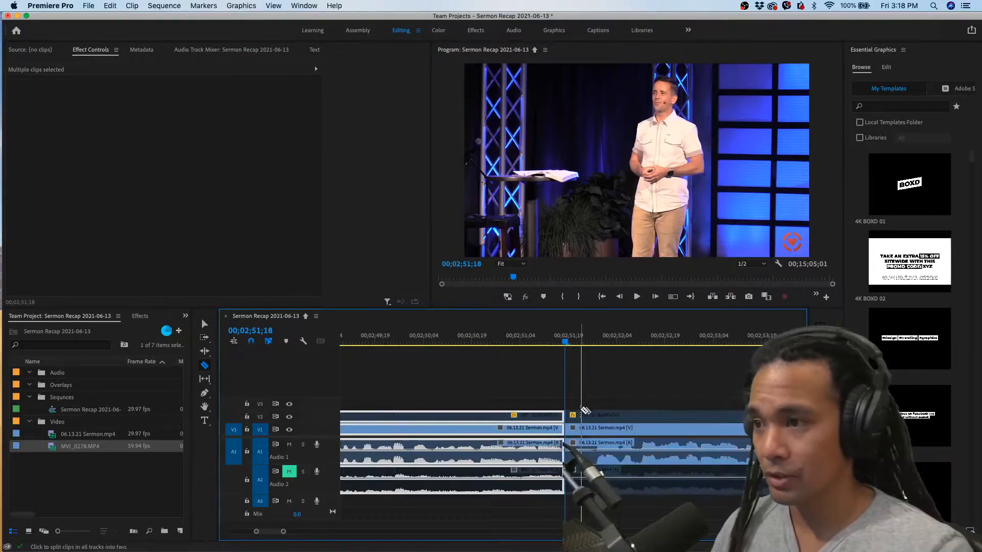
{"action": "key", "text": "v"}
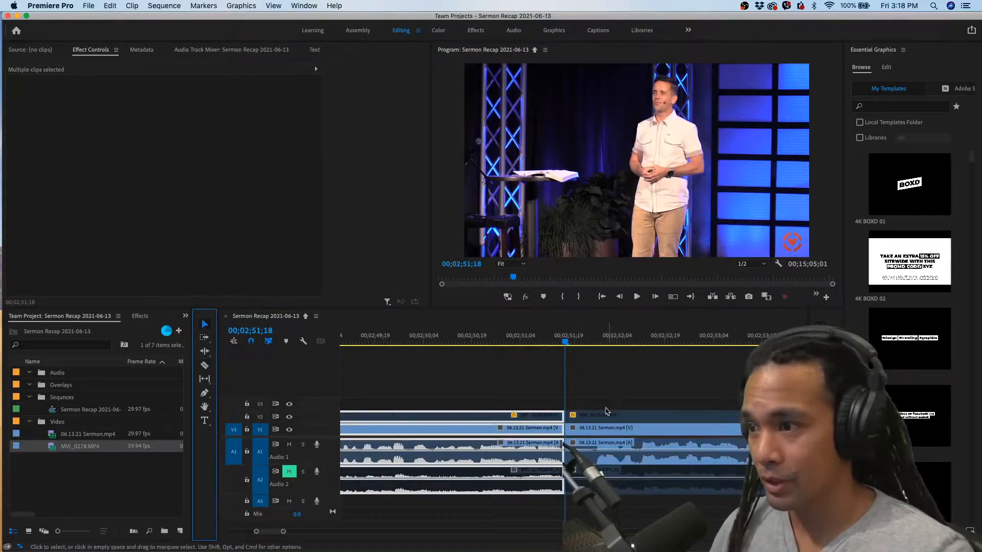
Play through the 00;02;51;18 cut to check it, and delete both camera clips after it on all tracks
{"action": "left_click", "coordinate": [527, 338]}
{"action": "key", "text": "space"}
{"action": "key", "text": "space"}
{"action": "left_click", "coordinate": [610, 426]}
{"action": "scroll", "coordinate": [611, 420], "scroll_direction": "down", "scroll_amount": 3}
{"action": "left_click_drag", "start_coordinate": [613, 387], "coordinate": [641, 471]}
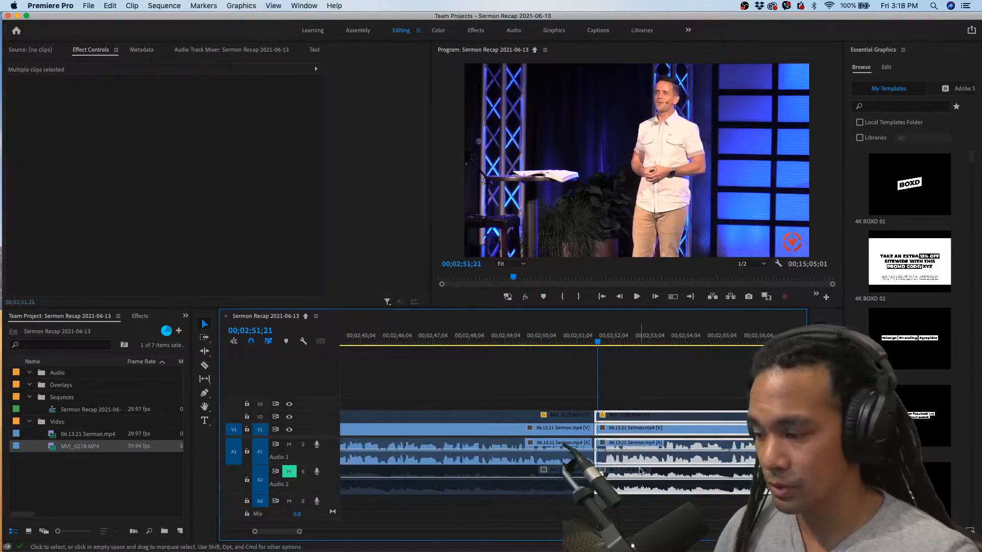
{"action": "key", "text": "Delete"}
{"action": "scroll", "coordinate": [614, 422], "scroll_direction": "down", "scroll_amount": 2}
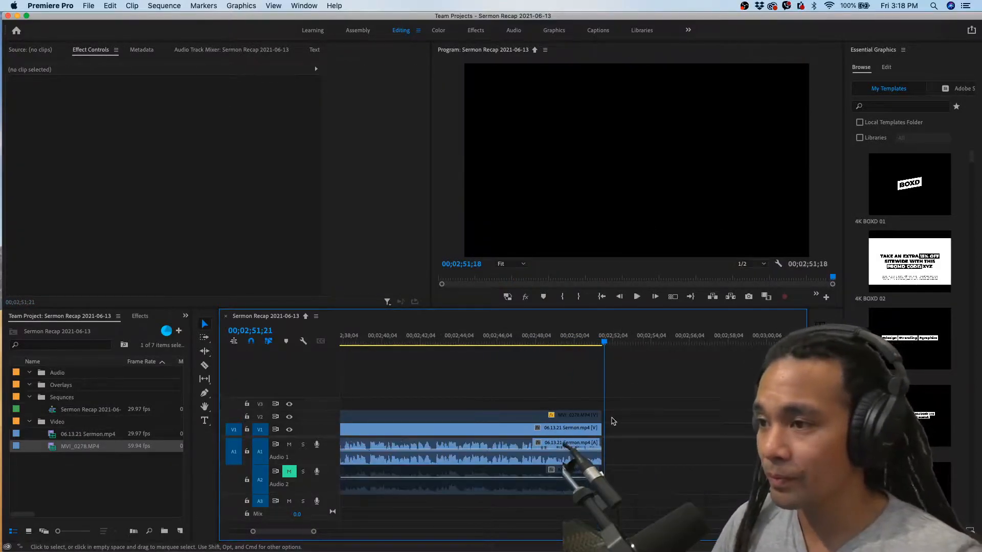
{"action": "scroll", "coordinate": [620, 402], "scroll_direction": "down", "scroll_amount": 5}
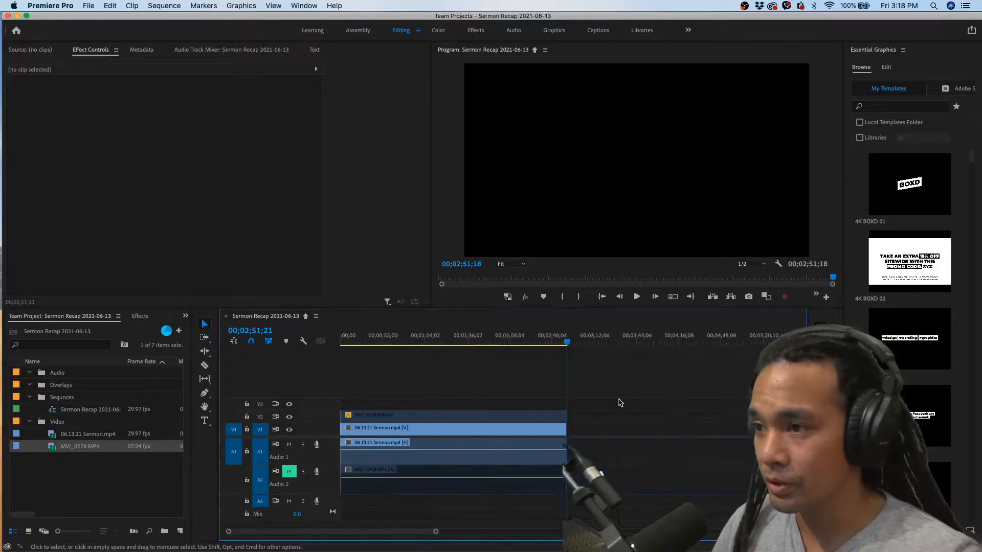
Review the trimmed sequence from its start and replay its ending from 00;02;34;12
{"action": "left_click_drag", "start_coordinate": [397, 343], "coordinate": [329, 342]}
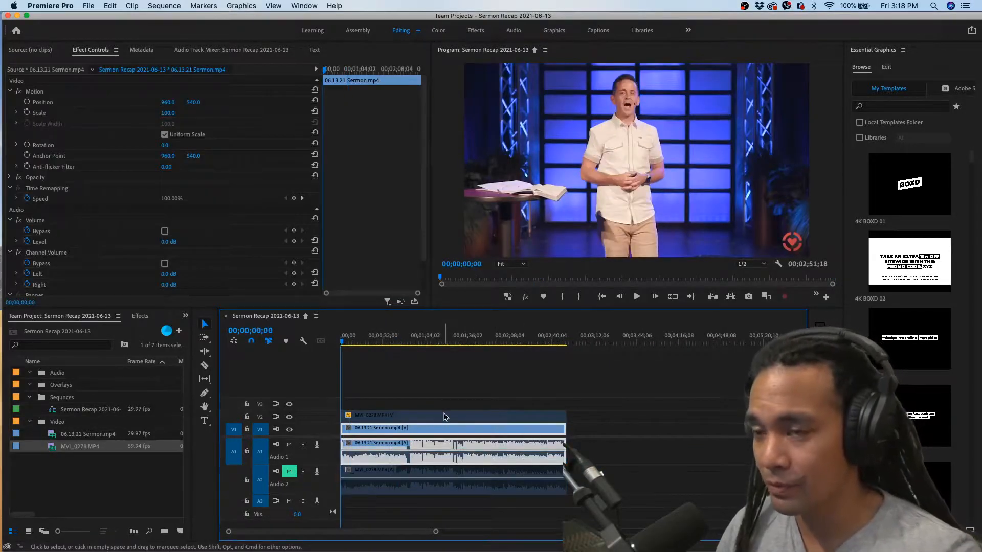
{"action": "left_click", "coordinate": [445, 416]}
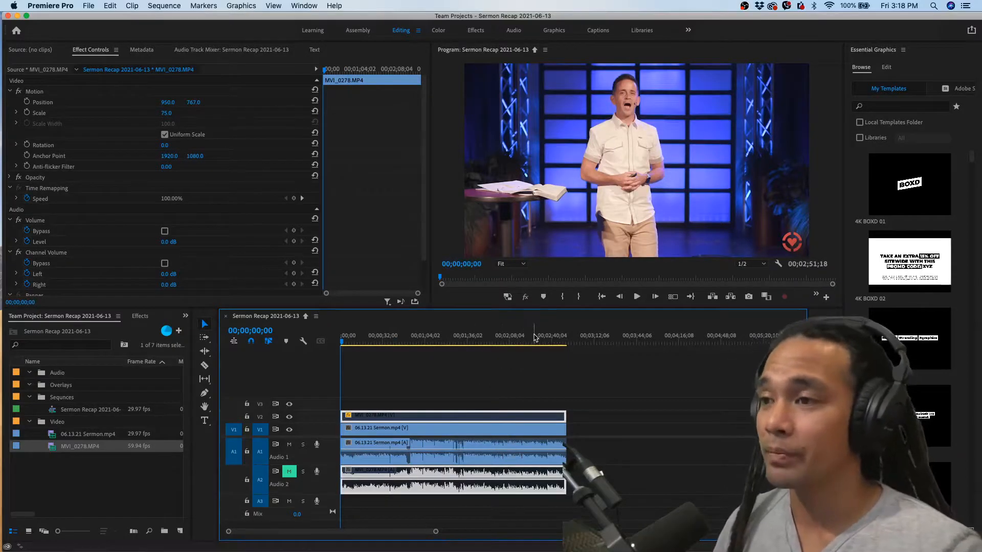
{"action": "left_click", "coordinate": [531, 339]}
{"action": "left_click", "coordinate": [547, 340]}
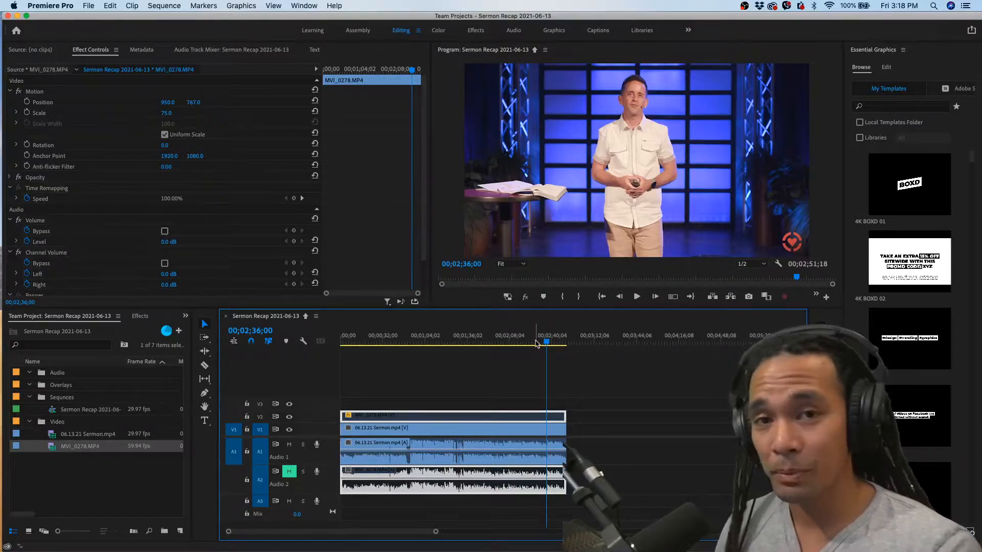
{"action": "left_click_drag", "start_coordinate": [543, 343], "coordinate": [543, 342]}
{"action": "key", "text": "space"}
{"action": "key", "text": "space"}
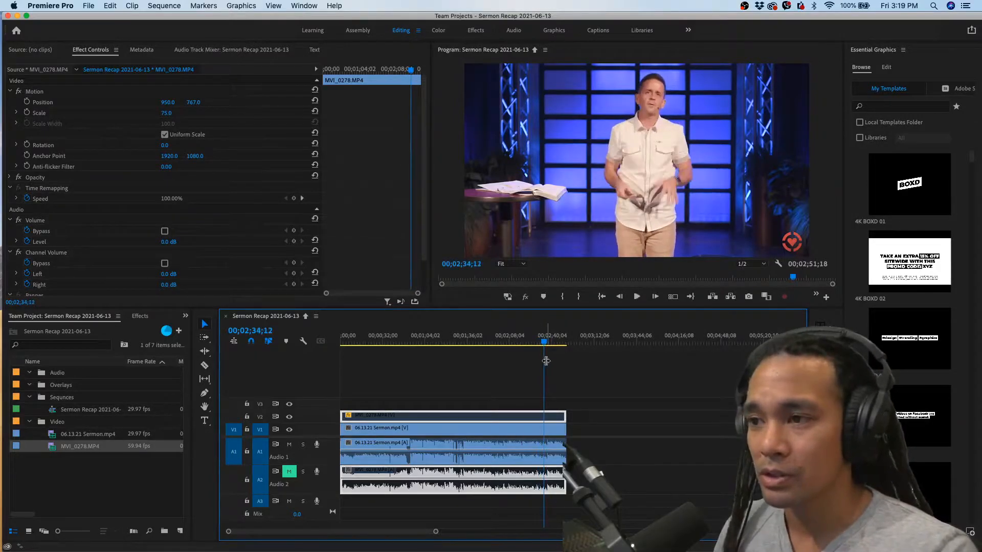
{"action": "scroll", "coordinate": [547, 361], "scroll_direction": "up", "scroll_amount": 5}
{"action": "key", "text": "space"}
{"action": "scroll", "coordinate": [606, 376], "scroll_direction": "up", "scroll_amount": 2}
{"action": "scroll", "coordinate": [604, 387], "scroll_direction": "right", "scroll_amount": 2}
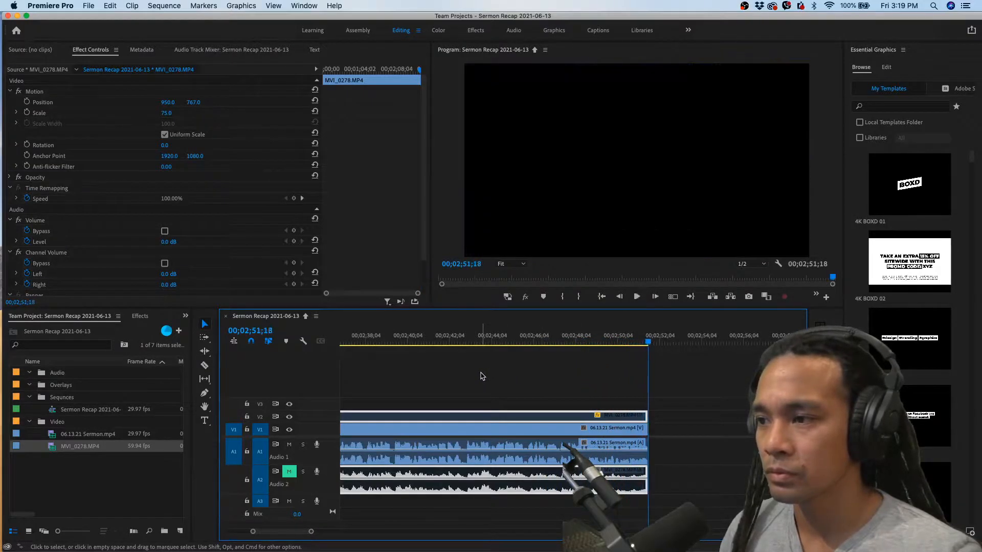
Replay the passage from 00;02;42;24 to find where its closing section begins
{"action": "left_click", "coordinate": [462, 346]}
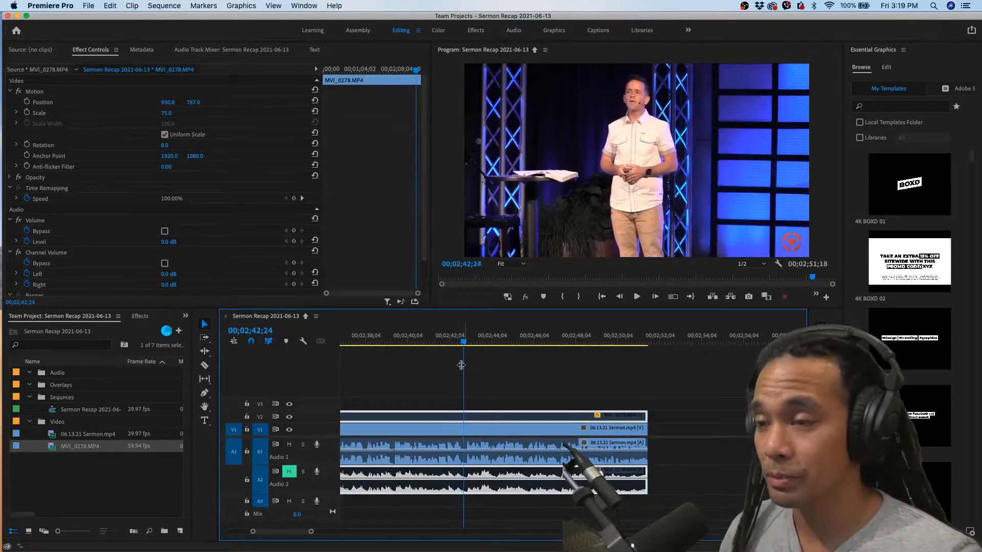
{"action": "scroll", "coordinate": [462, 395], "scroll_direction": "up", "scroll_amount": 1}
{"action": "scroll", "coordinate": [461, 395], "scroll_direction": "up", "scroll_amount": 2}
{"action": "key", "text": "space"}
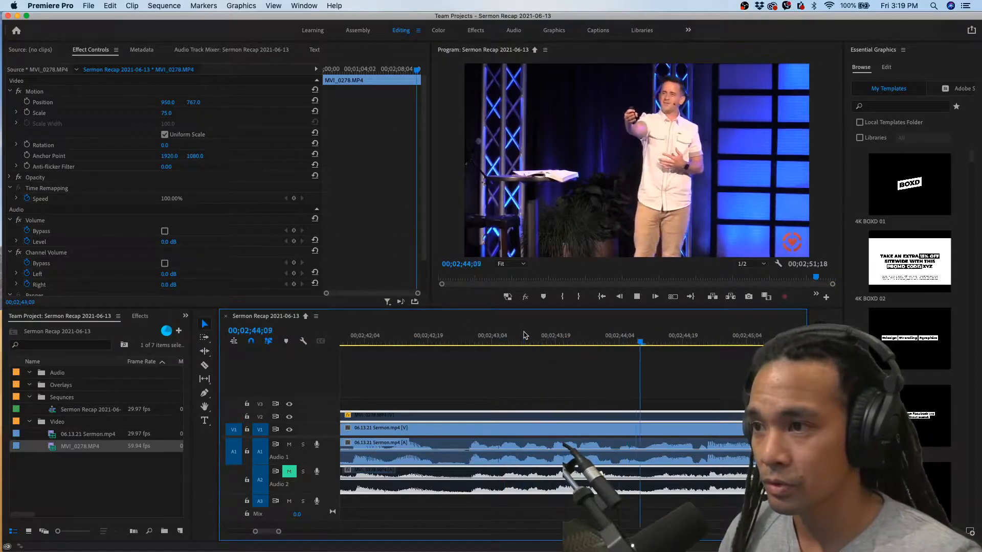
{"action": "key", "text": "space"}
{"action": "scroll", "coordinate": [515, 377], "scroll_direction": "down", "scroll_amount": 2}
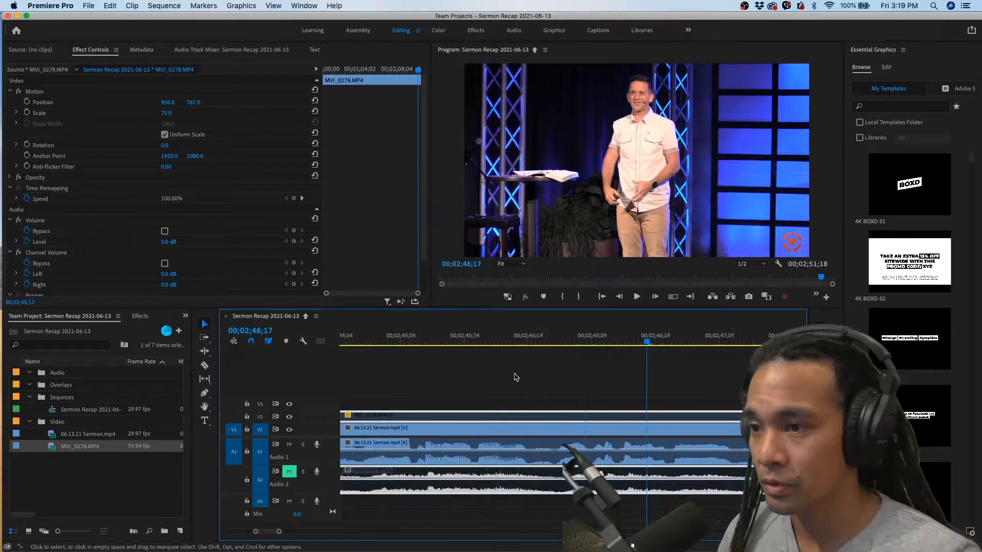
Park the playhead at 00;02;42;27 and add an edit there through both camera clips on all tracks
{"action": "left_click", "coordinate": [420, 343]}
{"action": "key", "text": "space"}
{"action": "left_click", "coordinate": [434, 343]}
{"action": "left_click_drag", "start_coordinate": [449, 389], "coordinate": [448, 445]}
{"action": "key", "text": "super+k"}
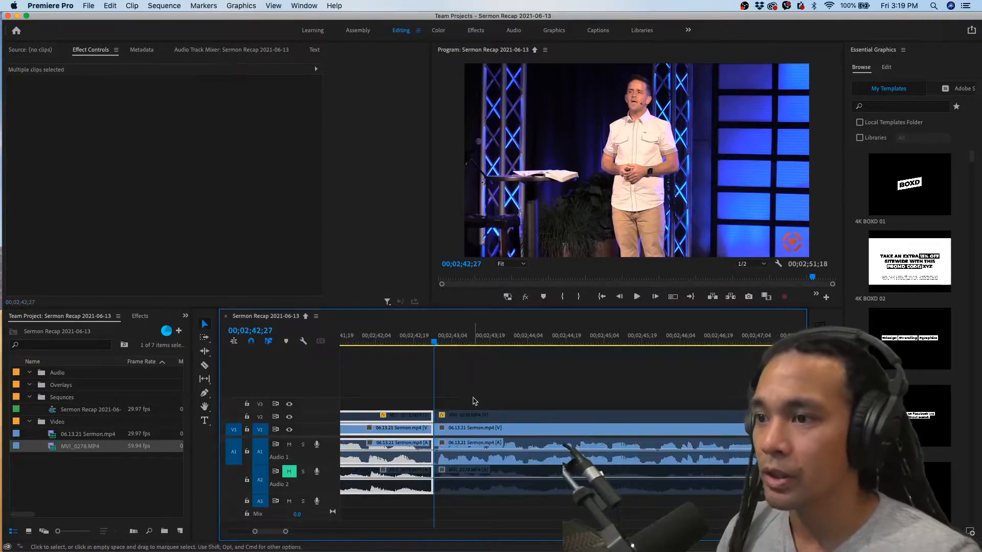
Select the closing section of both camera clips after the 00;02;42;27 edit on all tracks and copy it
{"action": "key", "text": "minus"}
{"action": "left_click_drag", "start_coordinate": [486, 394], "coordinate": [527, 438]}
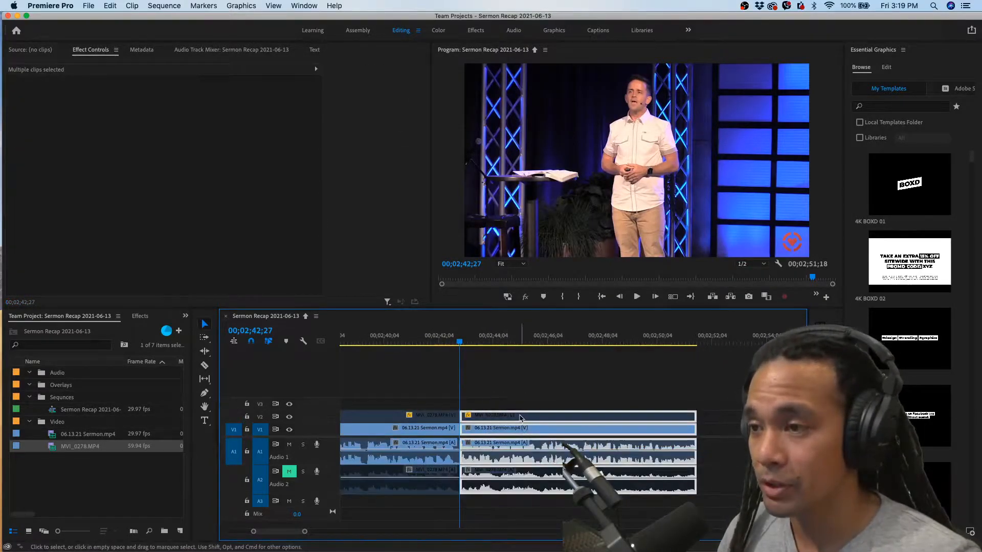
{"action": "key", "text": "minus"}
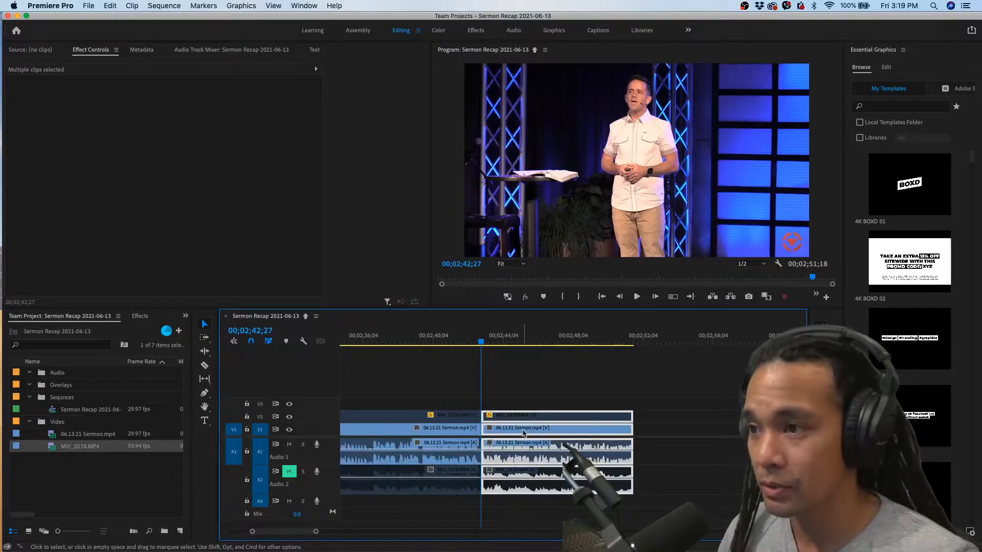
{"action": "right_click", "coordinate": [523, 434]}
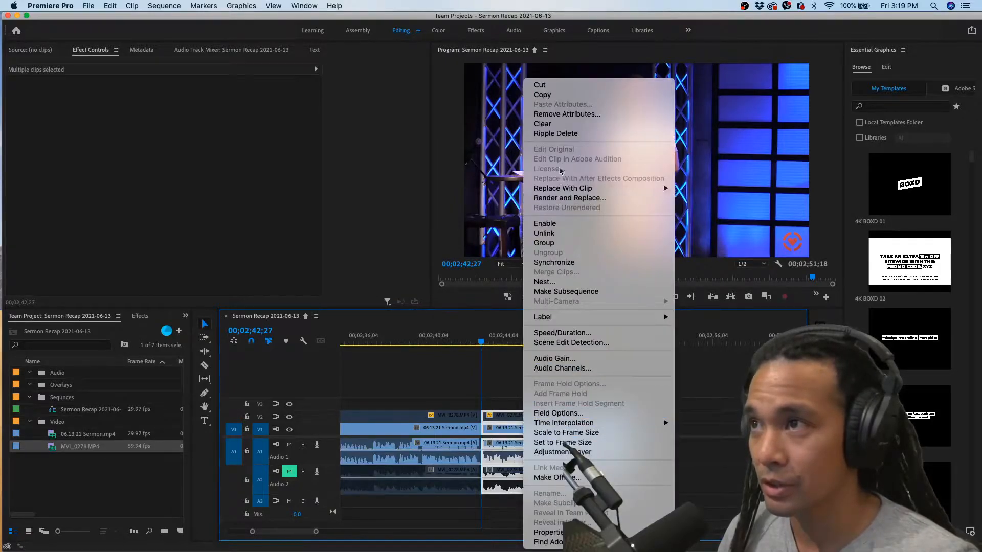
{"action": "left_click", "coordinate": [565, 97]}
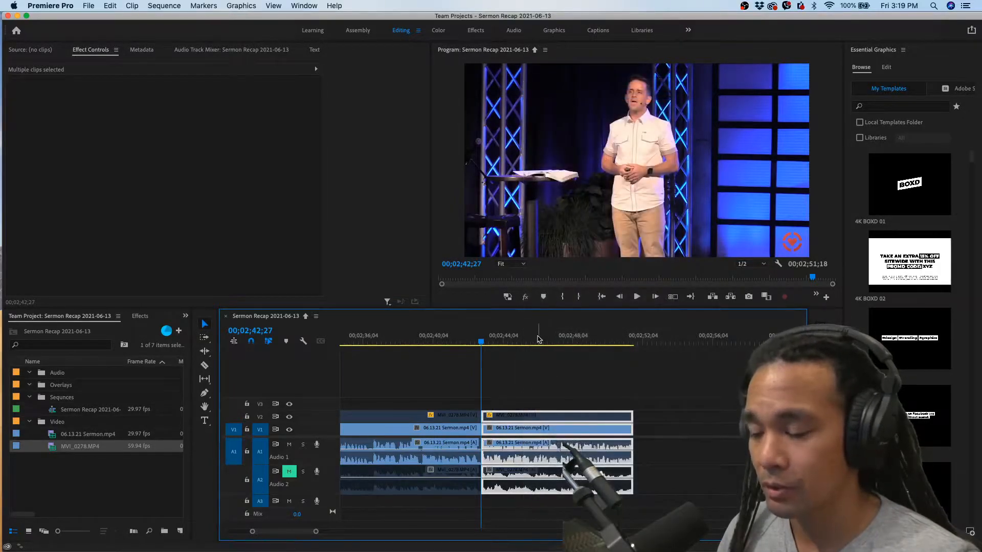
{"action": "scroll", "coordinate": [524, 418], "scroll_direction": "down", "scroll_amount": 10}
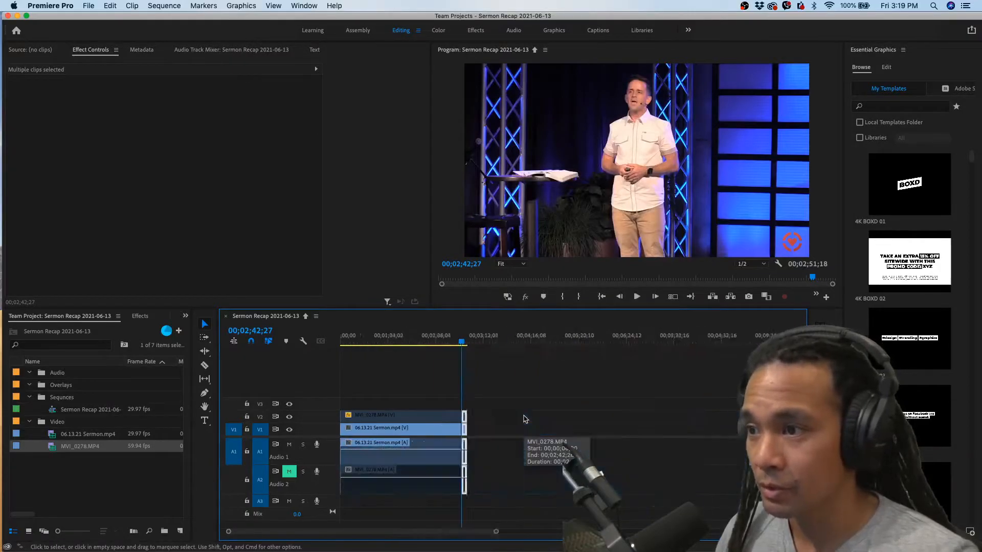
{"action": "scroll", "coordinate": [455, 395], "scroll_direction": "up", "scroll_amount": 6}
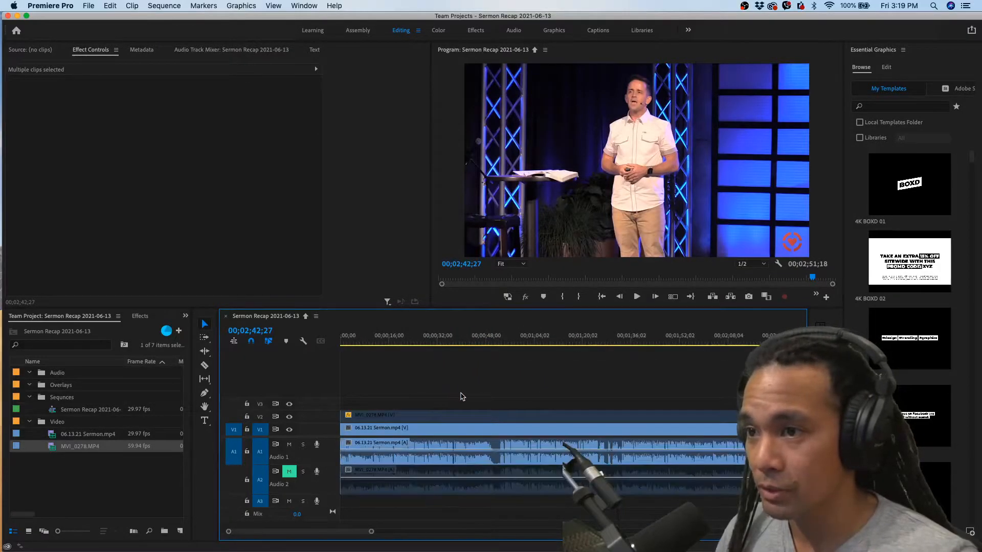
{"action": "scroll", "coordinate": [462, 397], "scroll_direction": "down", "scroll_amount": 3}
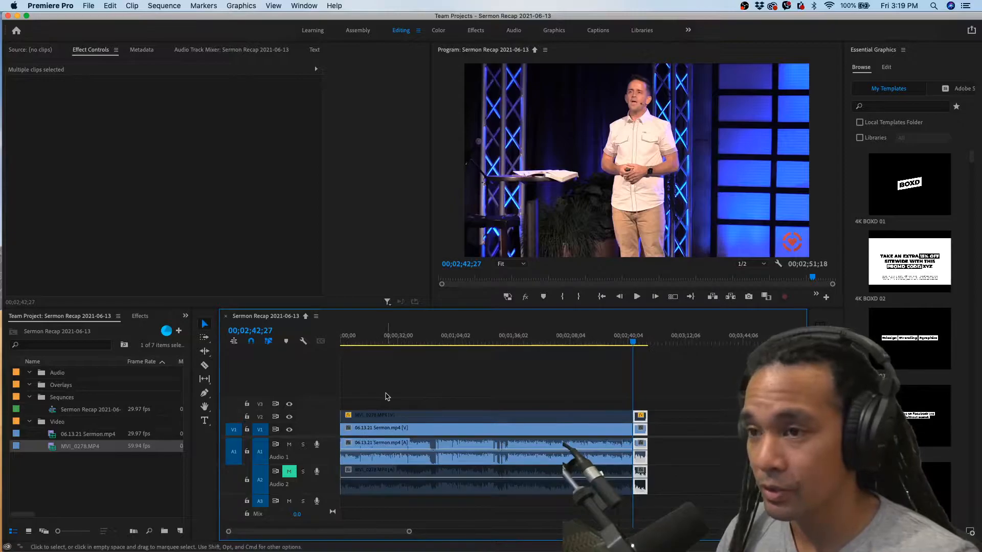
{"action": "left_click_drag", "start_coordinate": [354, 402], "coordinate": [641, 441]}
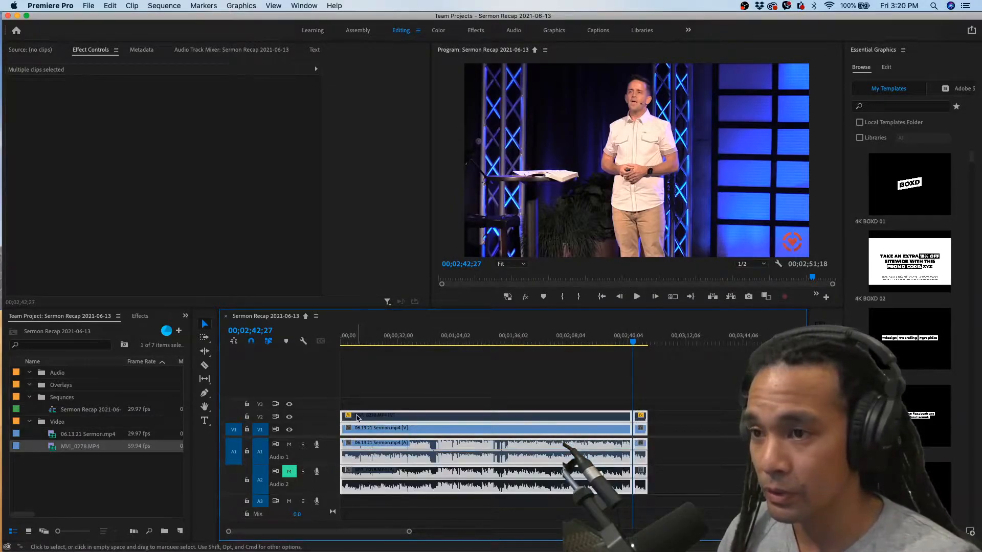
{"action": "left_click_drag", "start_coordinate": [358, 418], "coordinate": [369, 415]}
{"action": "key", "text": "super+z"}
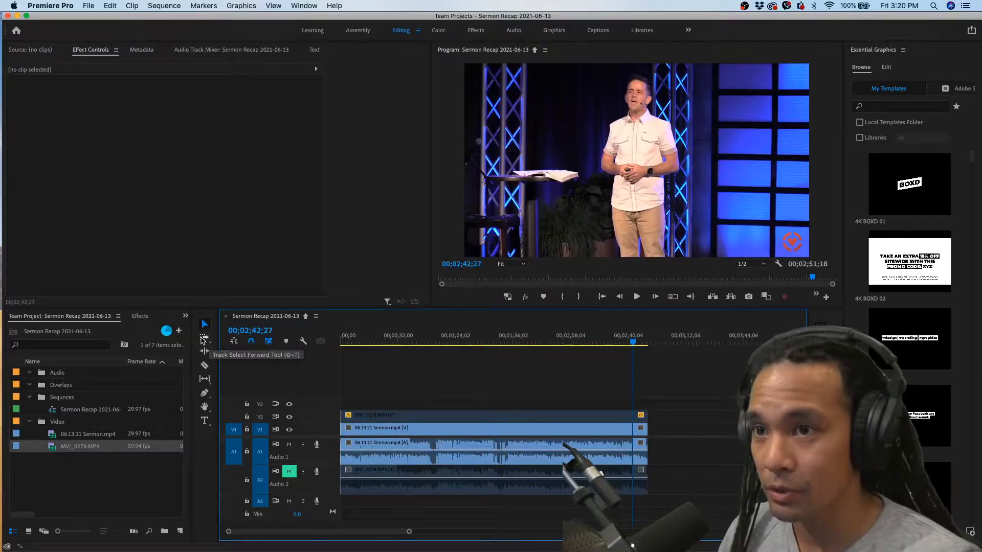
Select all clips on every track with the Track Select Forward tool and move them about 12 seconds later, leaving a gap at the start
{"action": "left_click", "coordinate": [204, 340]}
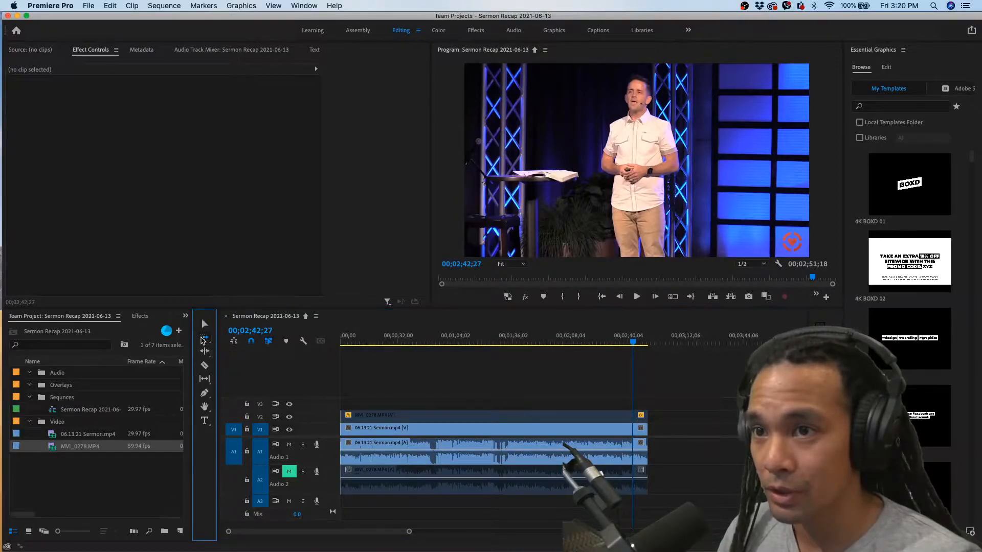
{"action": "left_click", "coordinate": [359, 421]}
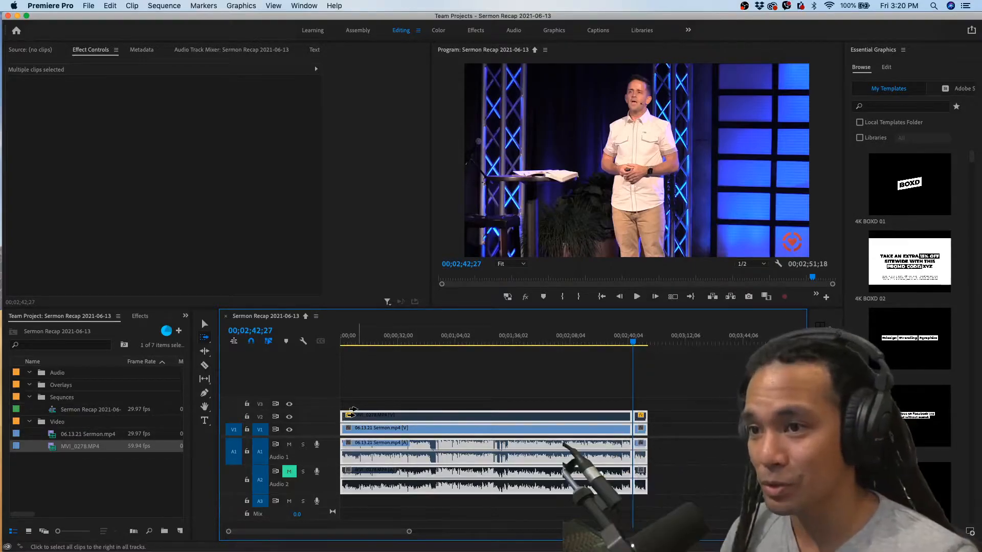
{"action": "left_click_drag", "start_coordinate": [349, 415], "coordinate": [382, 420]}
{"action": "left_click", "coordinate": [204, 324]}
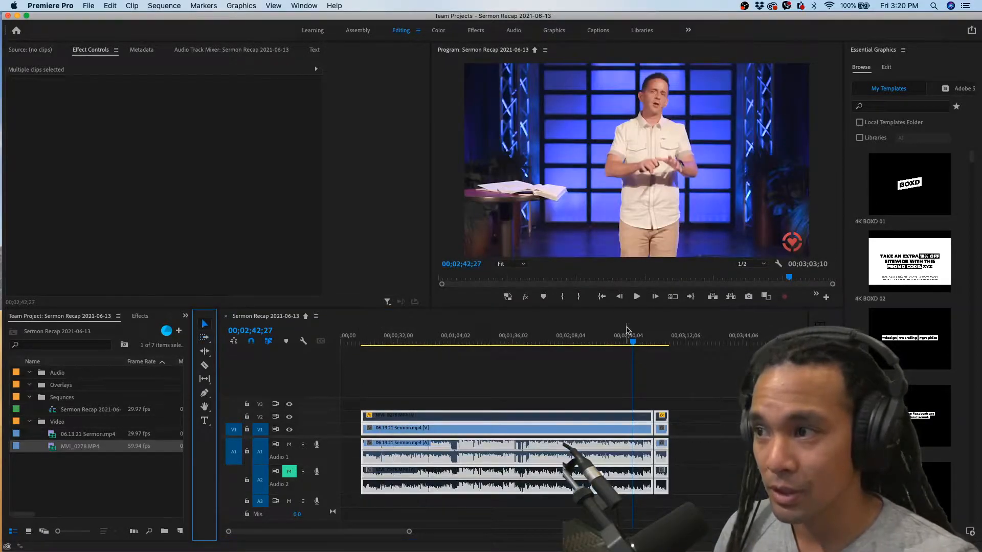
Paste the copied closing section of both cameras at 00;00;00;00 in the gap before the main clips
{"action": "left_click_drag", "start_coordinate": [635, 340], "coordinate": [341, 340]}
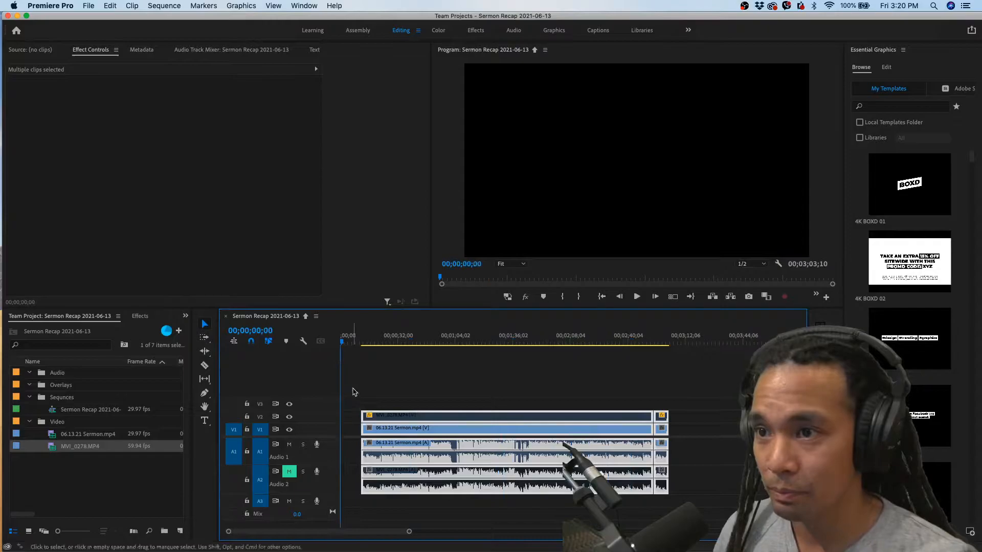
{"action": "left_click", "coordinate": [345, 432]}
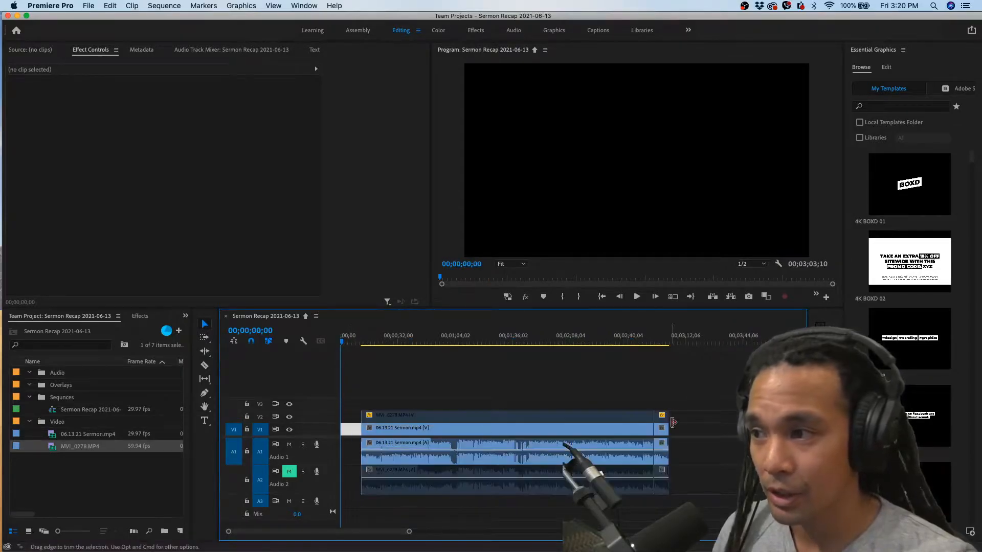
{"action": "left_click", "coordinate": [659, 412]}
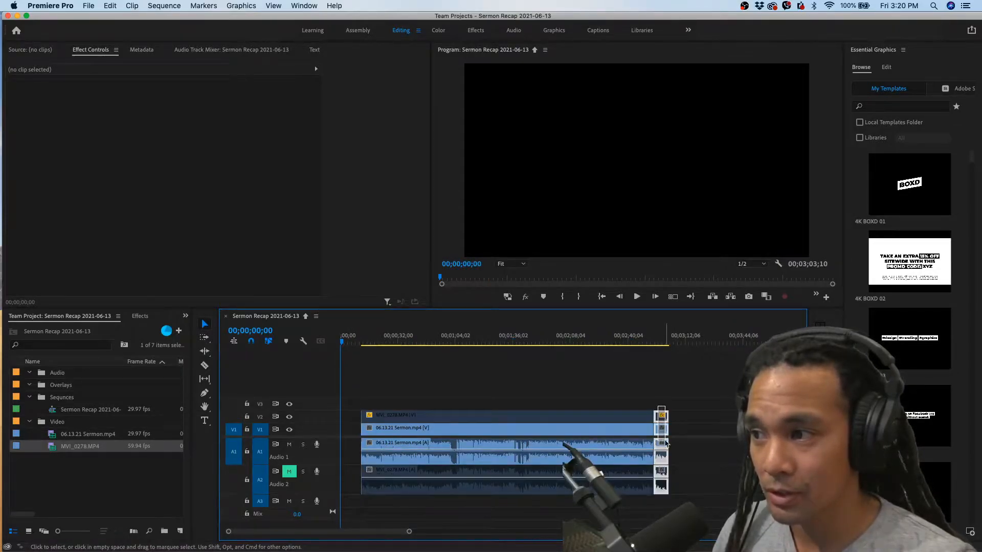
{"action": "left_click_drag", "start_coordinate": [352, 341], "coordinate": [323, 341]}
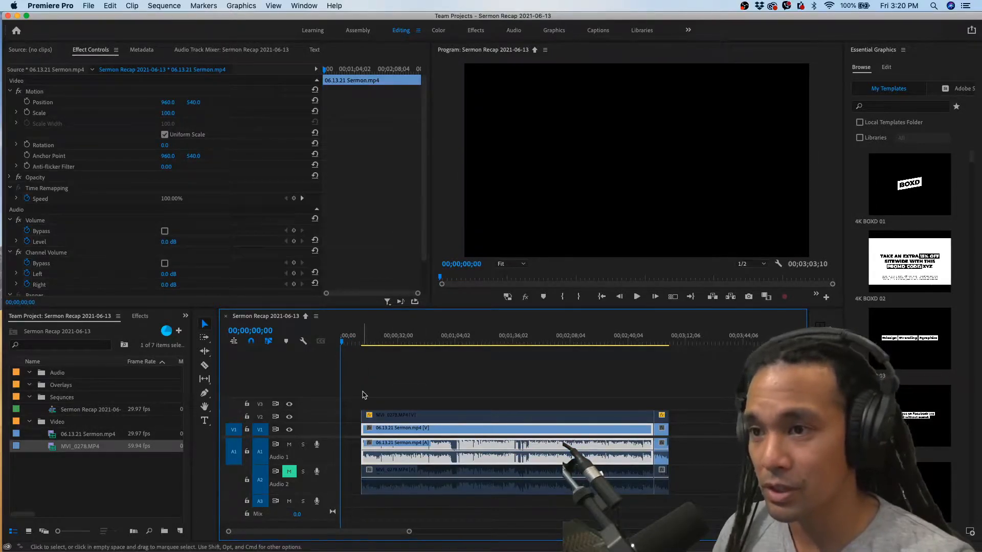
{"action": "key", "text": "super+v"}
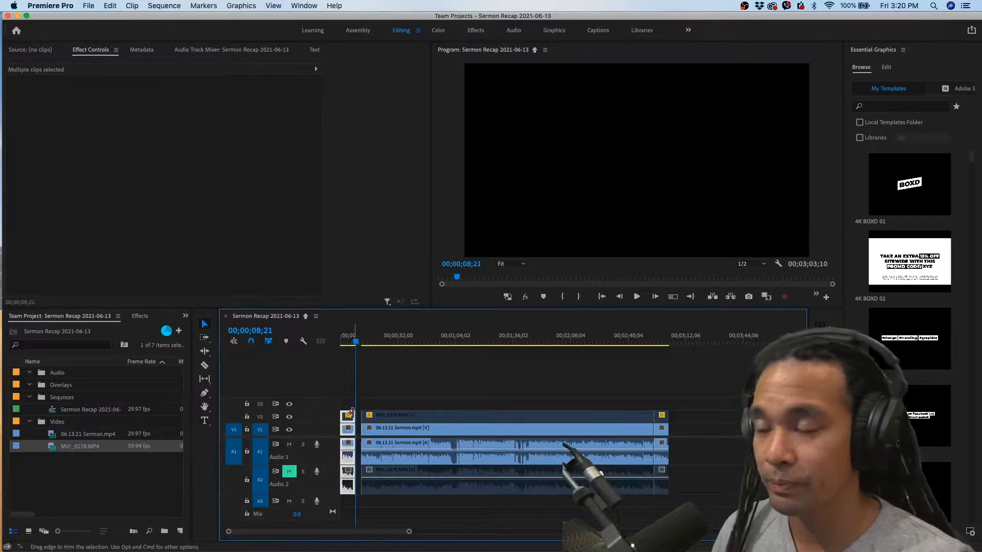
Play the end of the pasted section from 00;00;08;13, and replay the sequence from its start into the main clips
{"action": "key", "text": "equal"}
{"action": "key", "text": "equal"}
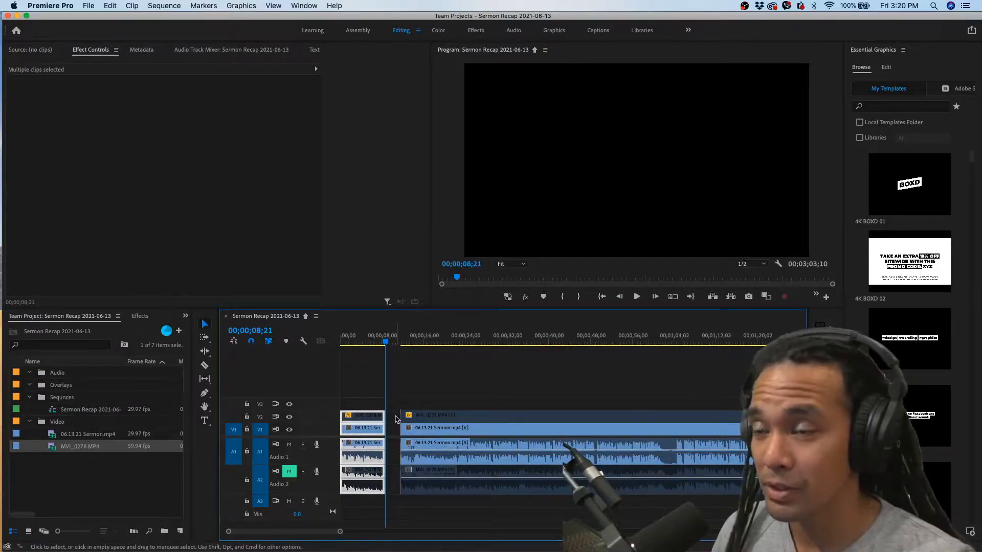
{"action": "left_click_drag", "start_coordinate": [384, 342], "coordinate": [379, 346]}
{"action": "key", "text": "equal"}
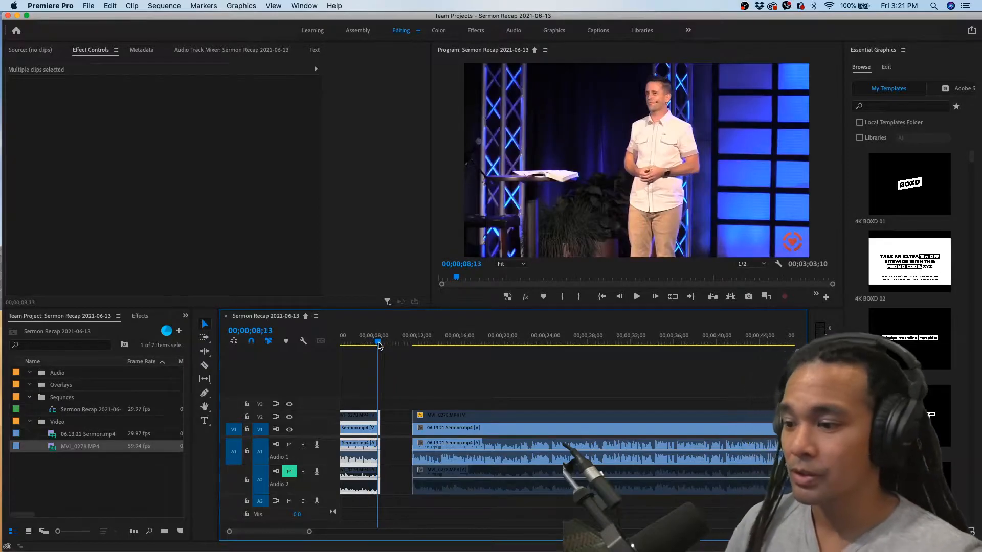
{"action": "key", "text": "space"}
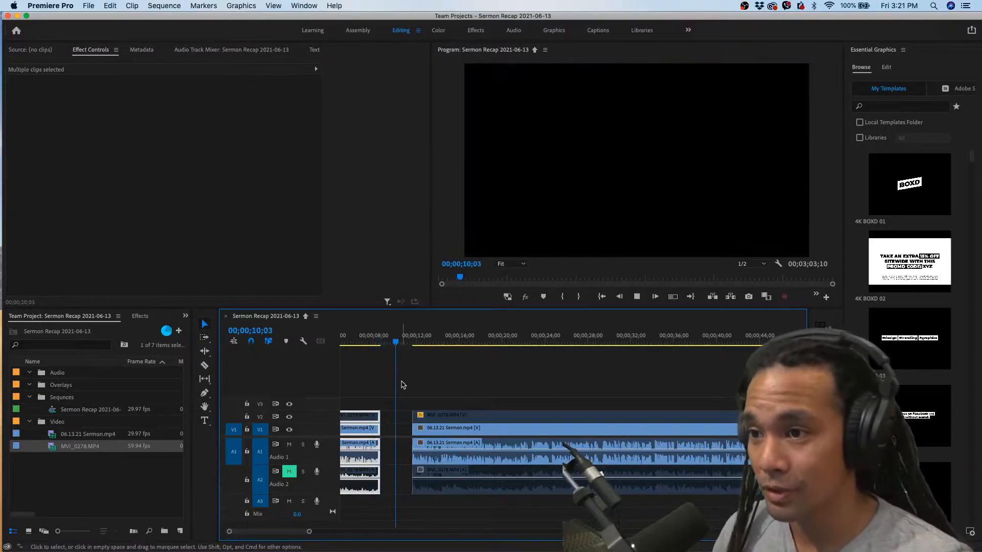
{"action": "key", "text": "space"}
{"action": "scroll", "coordinate": [401, 385], "scroll_direction": "up", "scroll_amount": 2}
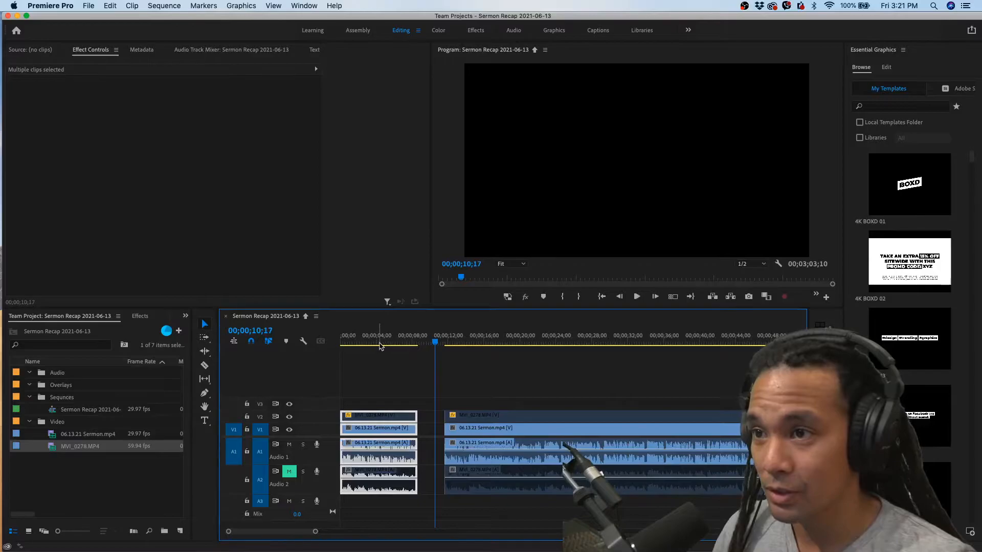
{"action": "key", "text": "Home"}
{"action": "key", "text": "space"}
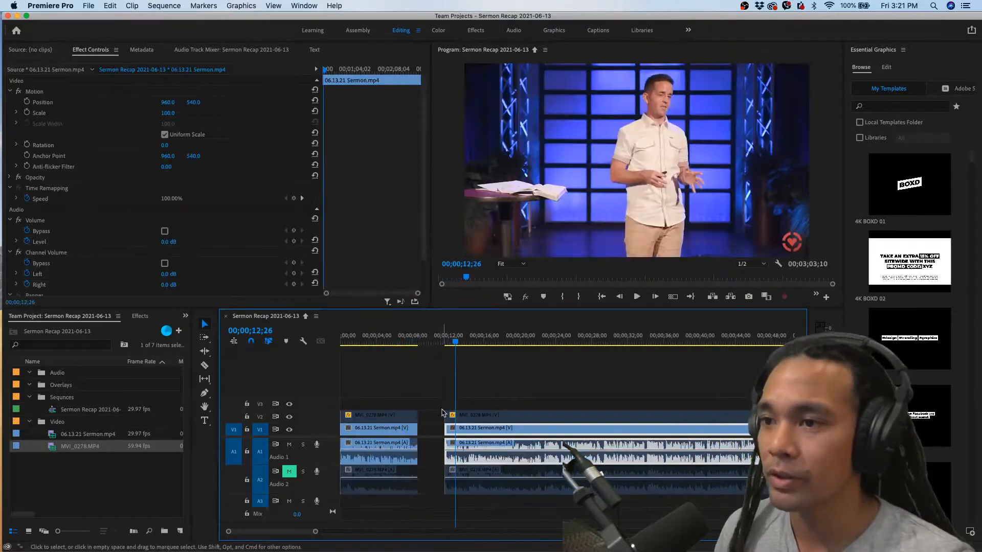
Inspect the gap between the pasted opening section and the main clips, parking the playhead at 00;00;09;05
{"action": "key", "text": "minus"}
{"action": "key", "text": "minus"}
{"action": "key", "text": "minus"}
{"action": "key", "text": "minus"}
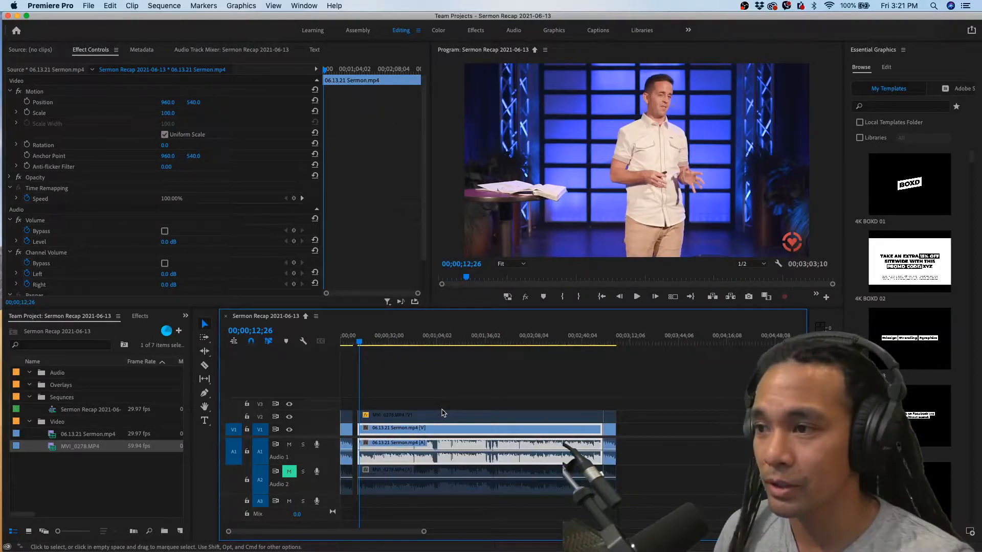
{"action": "key", "text": "equal"}
{"action": "key", "text": "equal"}
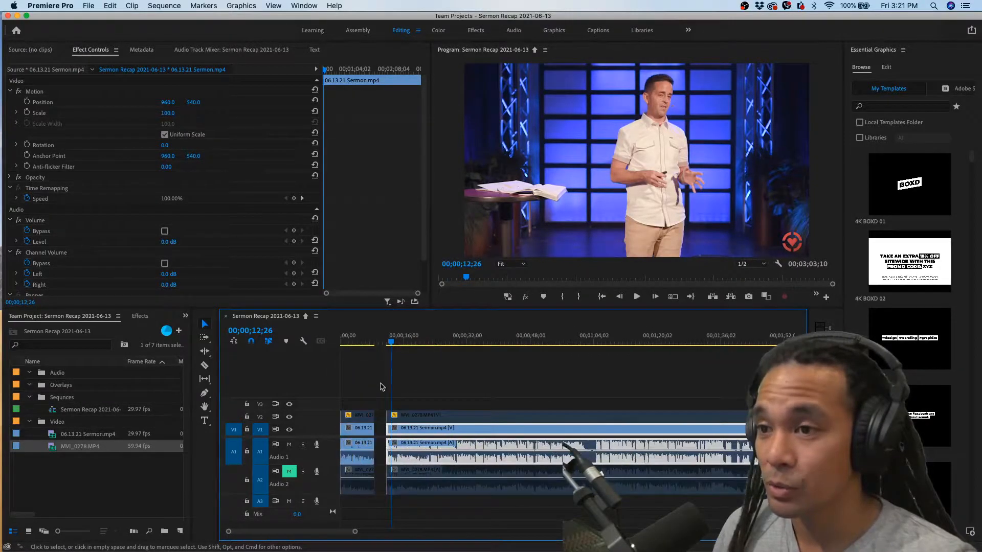
{"action": "left_click", "coordinate": [376, 342]}
{"action": "left_click", "coordinate": [376, 342]}
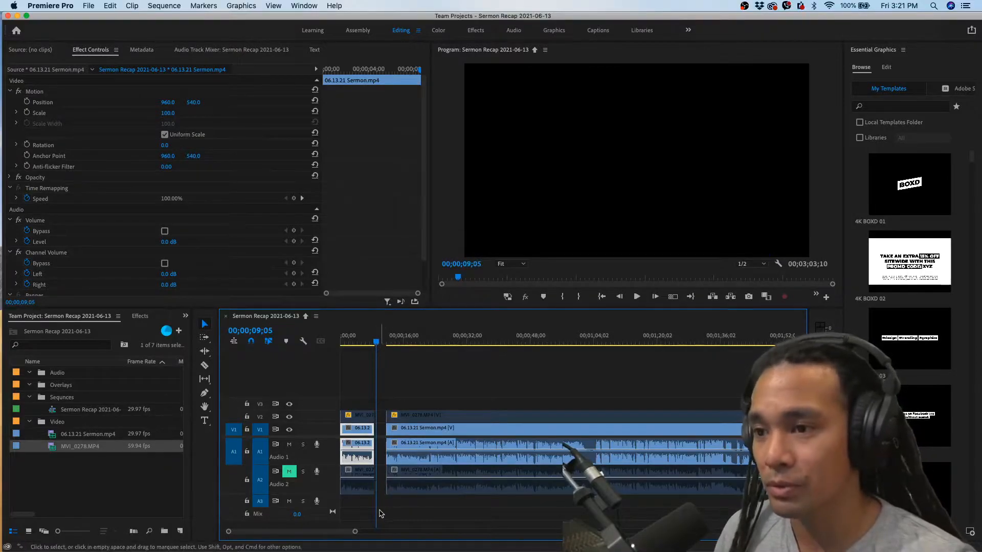
Look through the pasted opening clip for a good still frame and park the playhead at 00;00;01;28
{"action": "key", "text": "equal"}
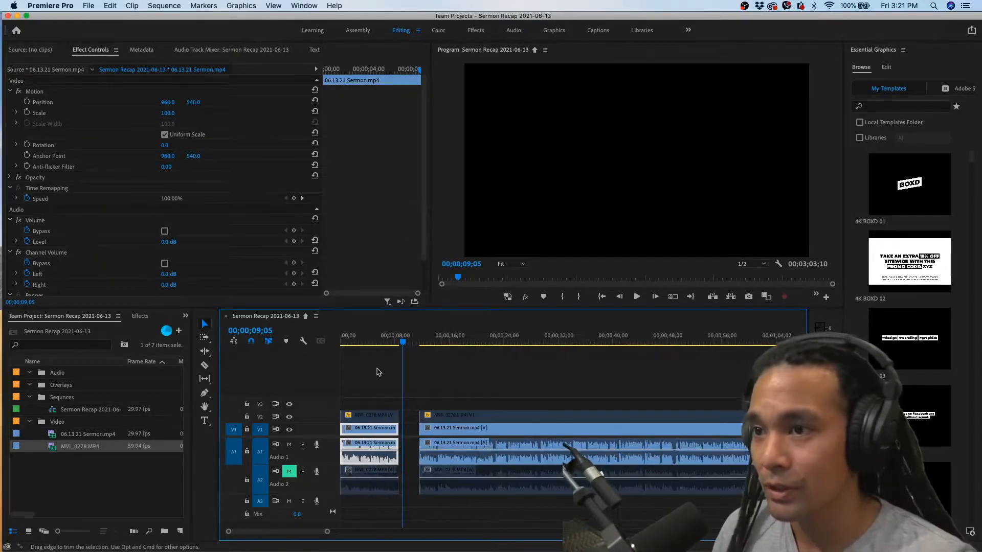
{"action": "key", "text": "equal"}
{"action": "left_click", "coordinate": [379, 342]}
{"action": "key", "text": "equal"}
{"action": "key", "text": "equal"}
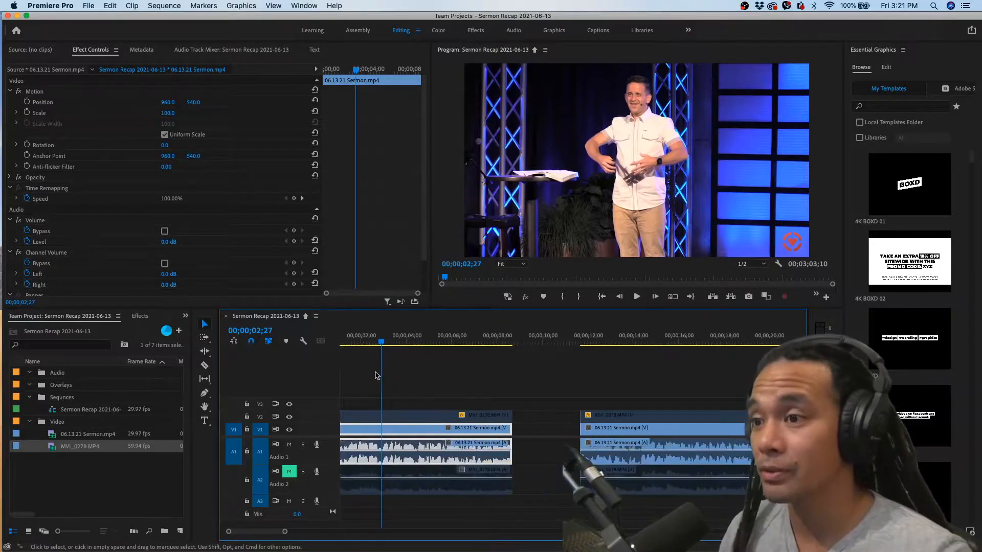
{"action": "left_click", "coordinate": [365, 343]}
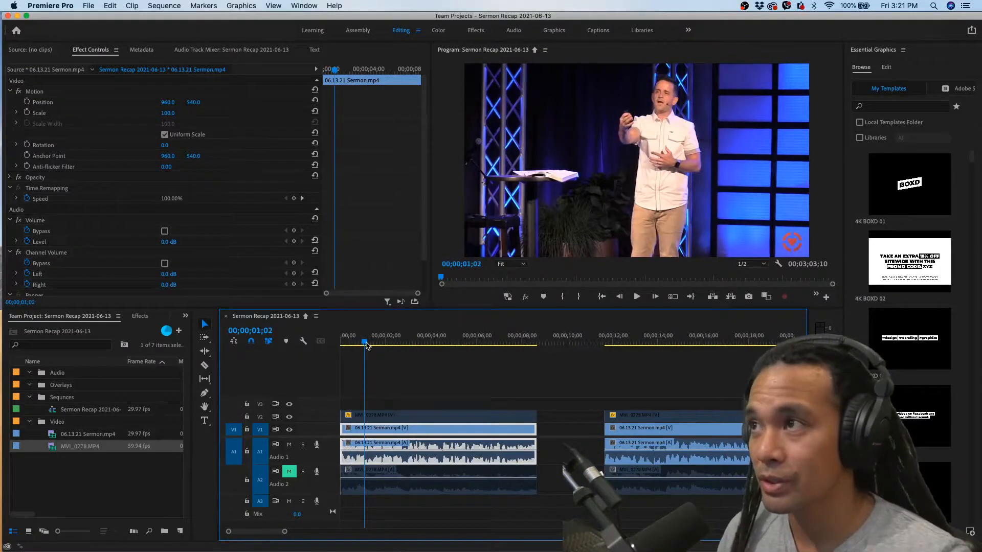
{"action": "left_click", "coordinate": [352, 342]}
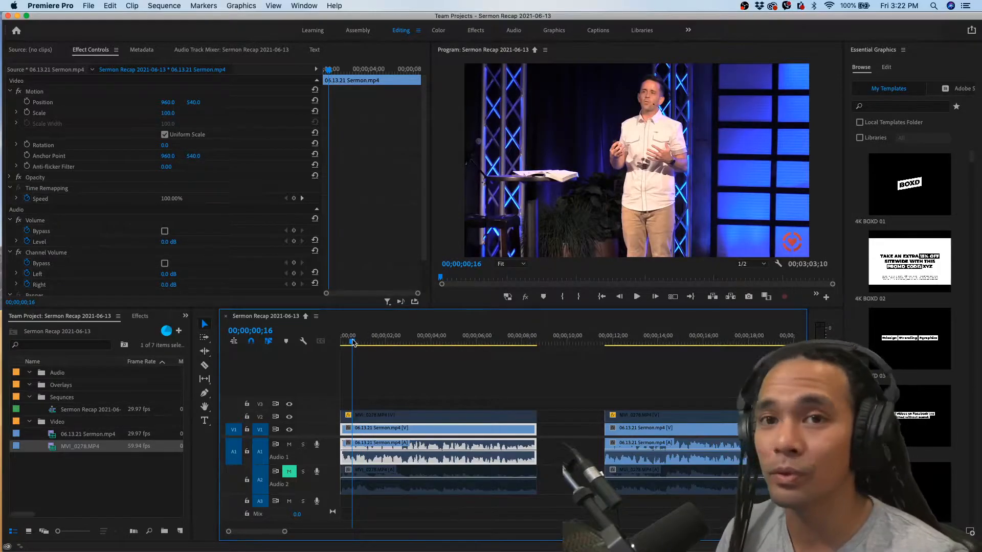
{"action": "left_click", "coordinate": [384, 342]}
{"action": "key", "text": "Left"}
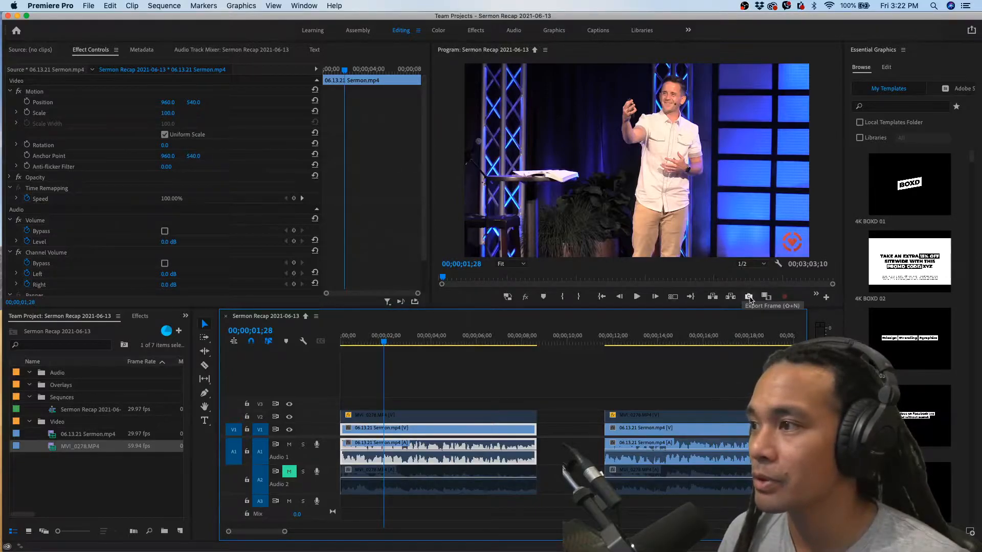
Export the frame at 00;00;01;28 as a JPEG into the Sermon Recap 2021-06-13 folder and import it into the team project
{"action": "left_click", "coordinate": [748, 297]}
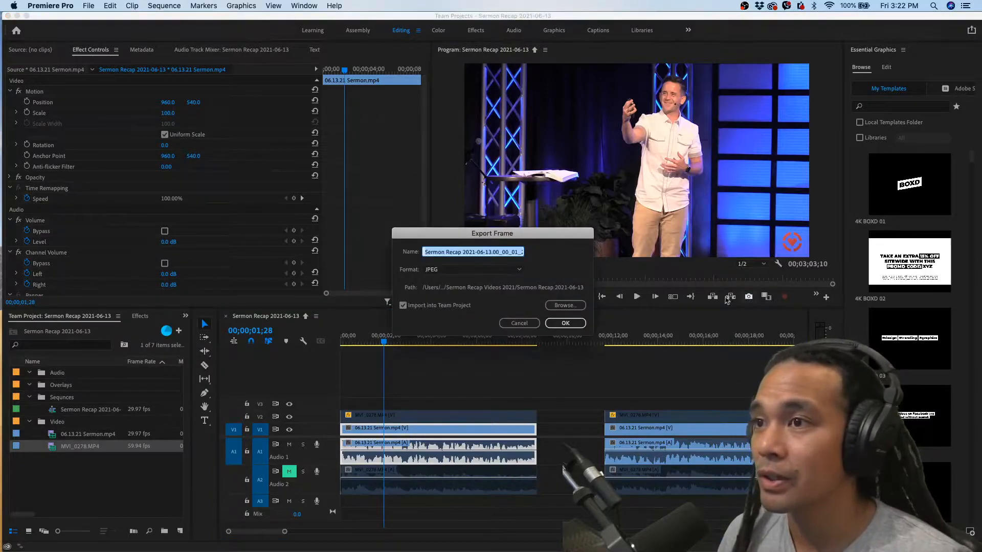
{"action": "left_click", "coordinate": [450, 269]}
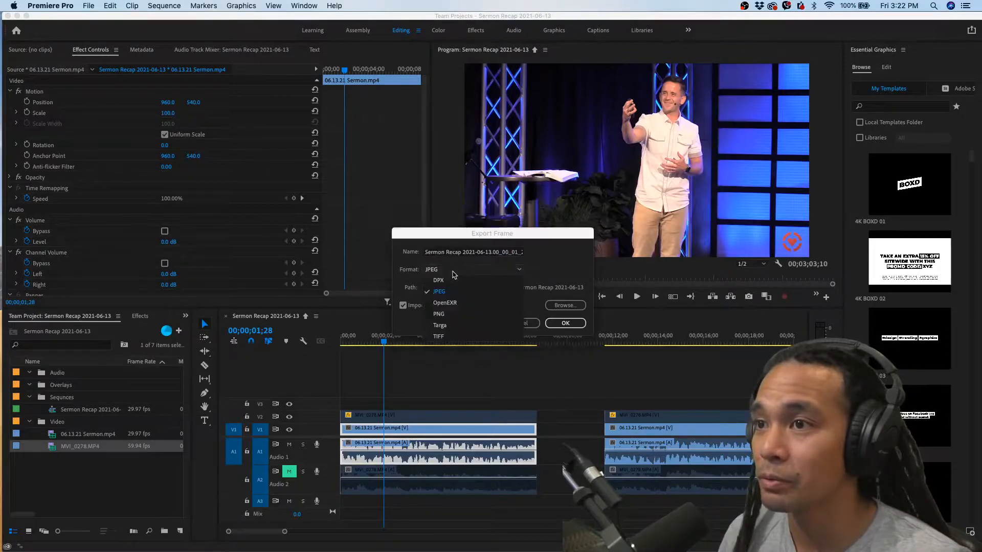
{"action": "left_click", "coordinate": [444, 291]}
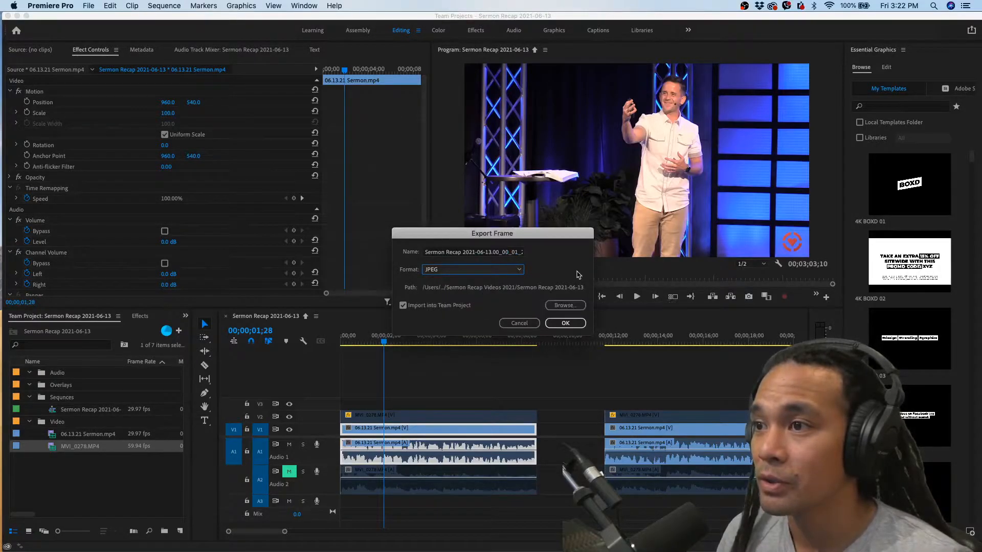
{"action": "left_click", "coordinate": [571, 306]}
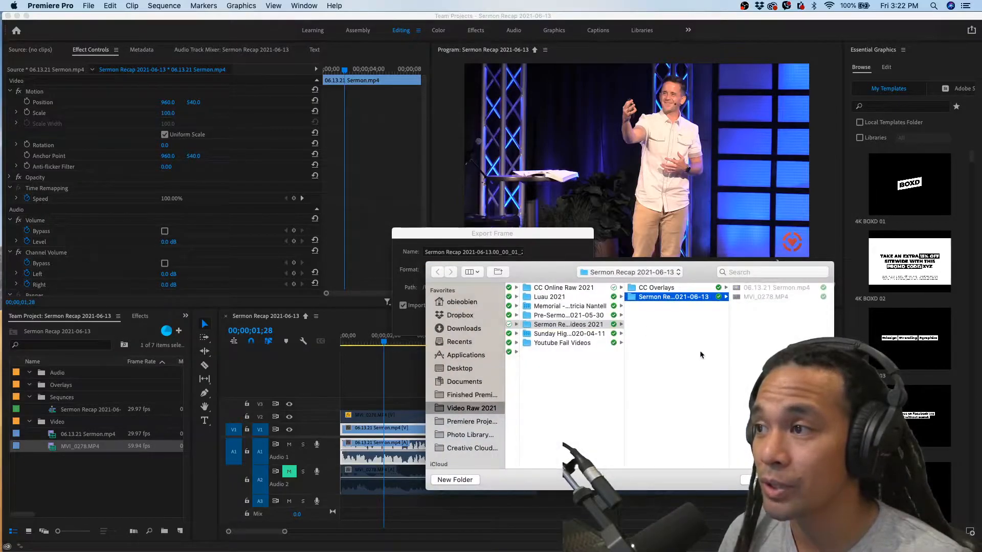
{"action": "double_click", "coordinate": [728, 334]}
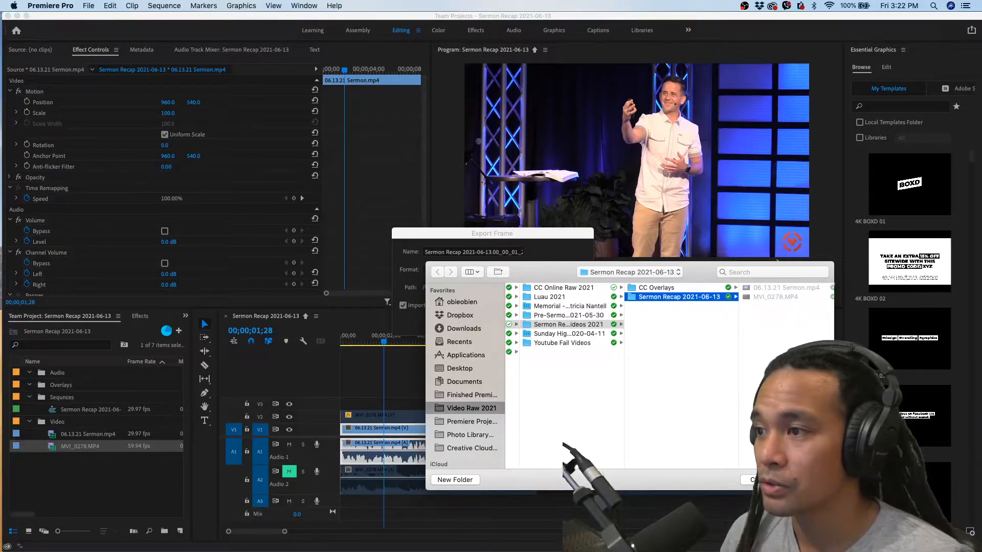
{"action": "key", "text": "Return"}
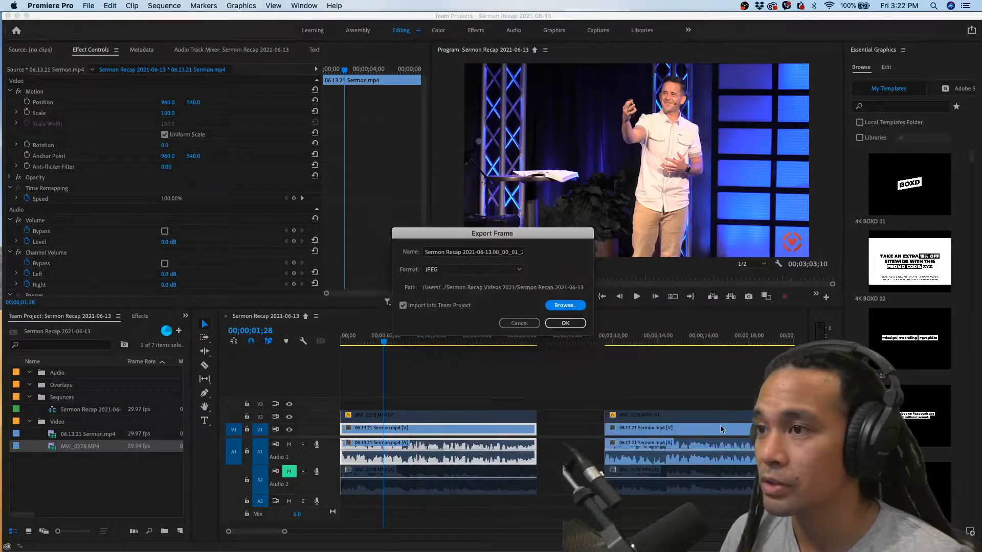
{"action": "left_click", "coordinate": [404, 306]}
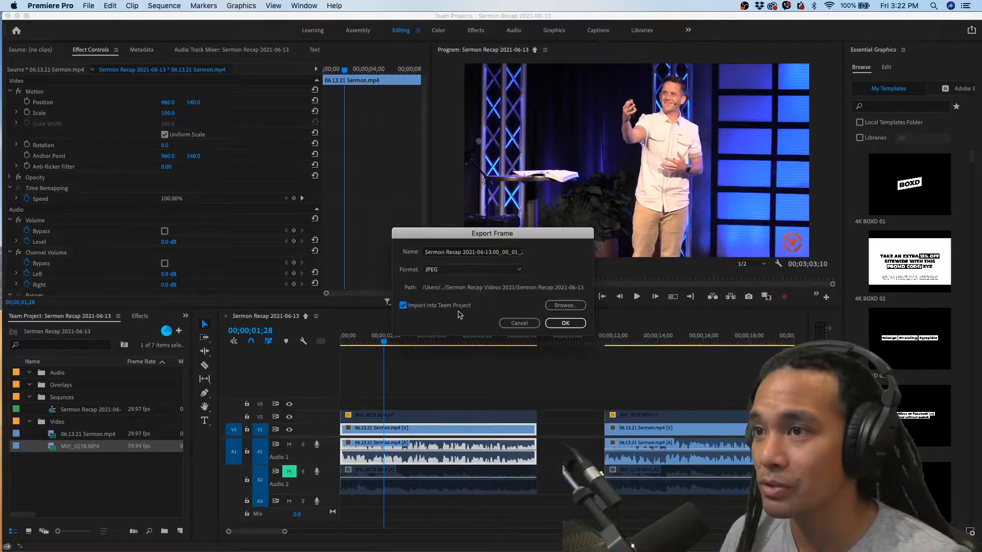
{"action": "left_click", "coordinate": [563, 323]}
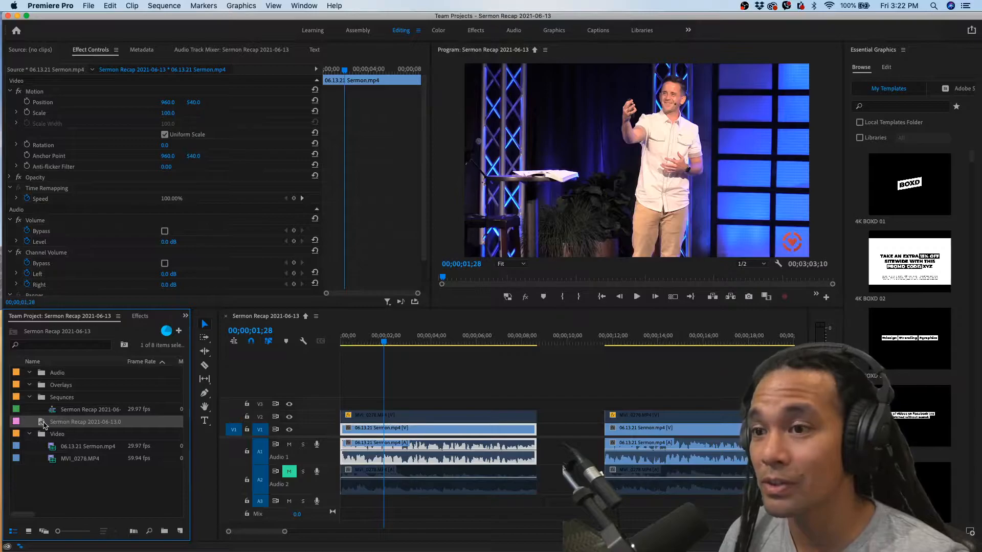
File the exported still in the Overlays bin and fit it on V1 exactly into the gap between the opening and main clips
{"action": "left_click_drag", "start_coordinate": [43, 423], "coordinate": [542, 404]}
{"action": "left_click", "coordinate": [60, 399]}
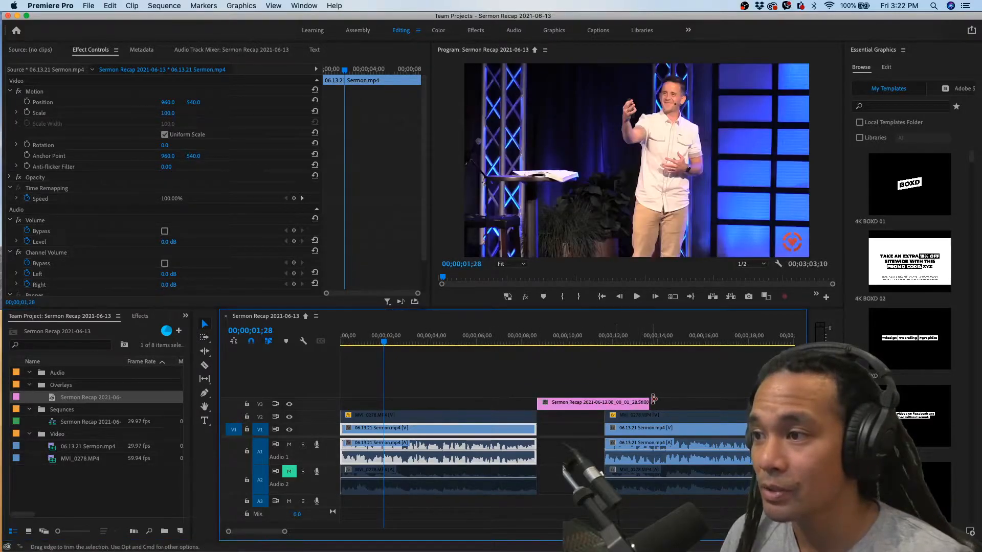
{"action": "left_click_drag", "start_coordinate": [651, 402], "coordinate": [568, 429]}
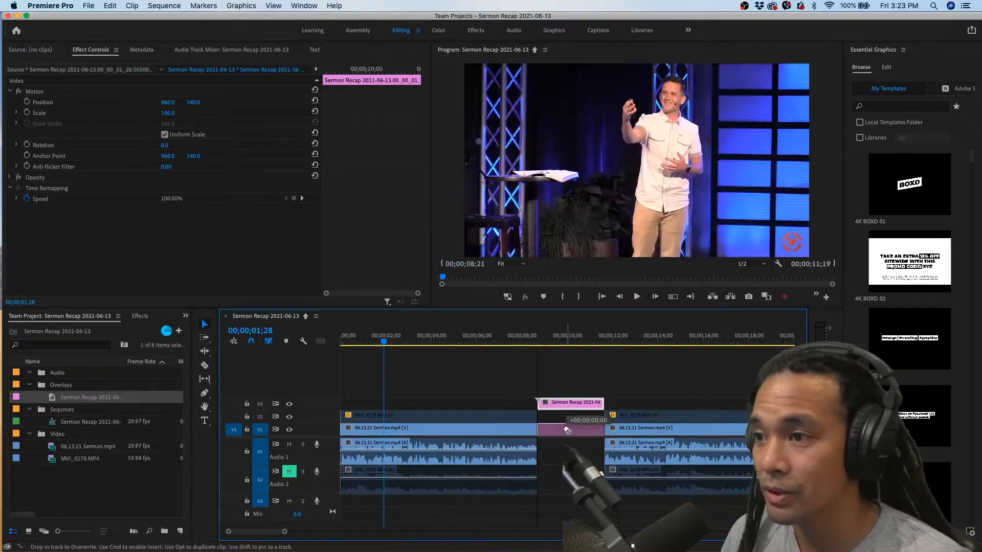
Play from the end of the opening clip through the still, and park the playhead on the still at 00;00;09;04
{"action": "left_click", "coordinate": [527, 344]}
{"action": "key", "text": "space"}
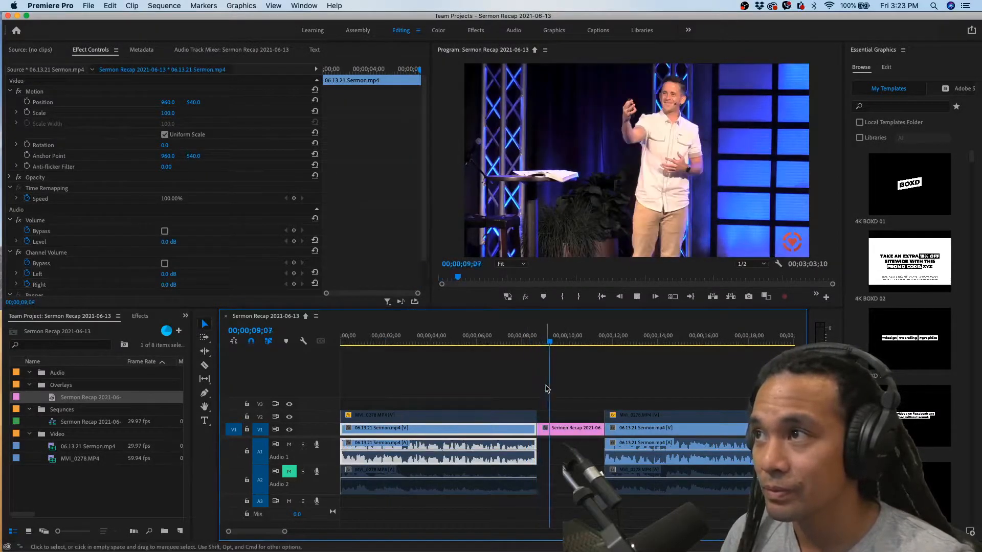
{"action": "left_click", "coordinate": [562, 407]}
{"action": "left_click", "coordinate": [561, 343]}
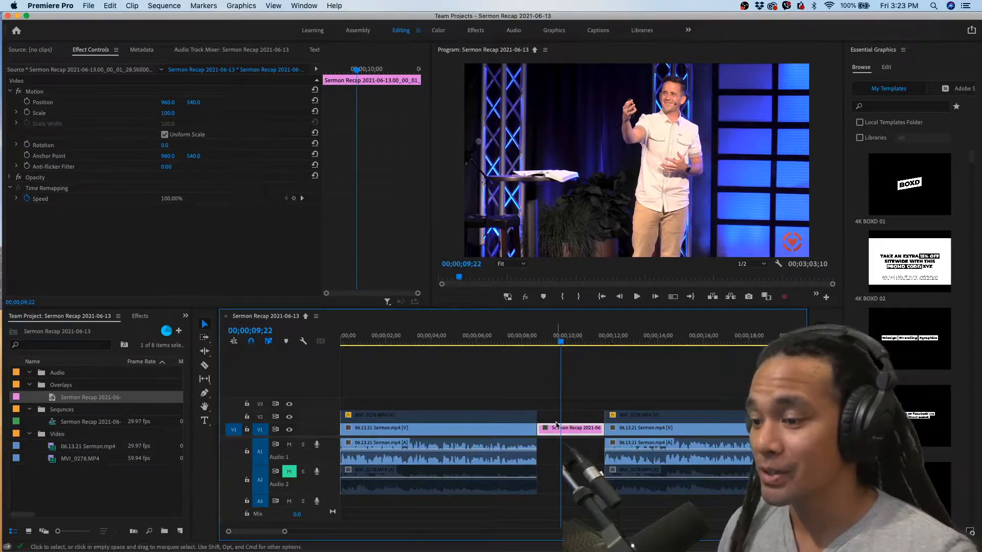
{"action": "left_click_drag", "start_coordinate": [541, 342], "coordinate": [548, 342]}
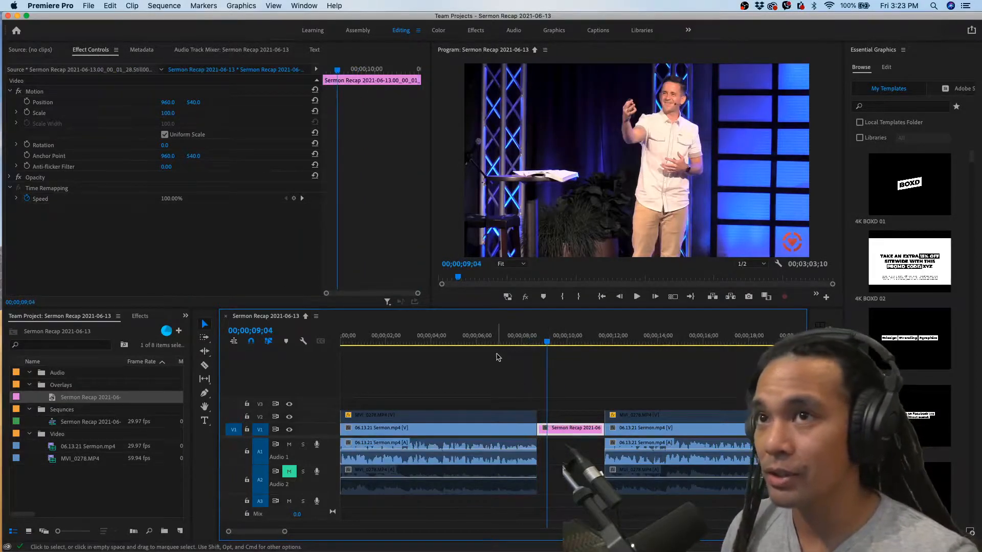
Set the still's Scale to 113 and its vertical Position to 637
{"action": "left_click", "coordinate": [92, 53]}
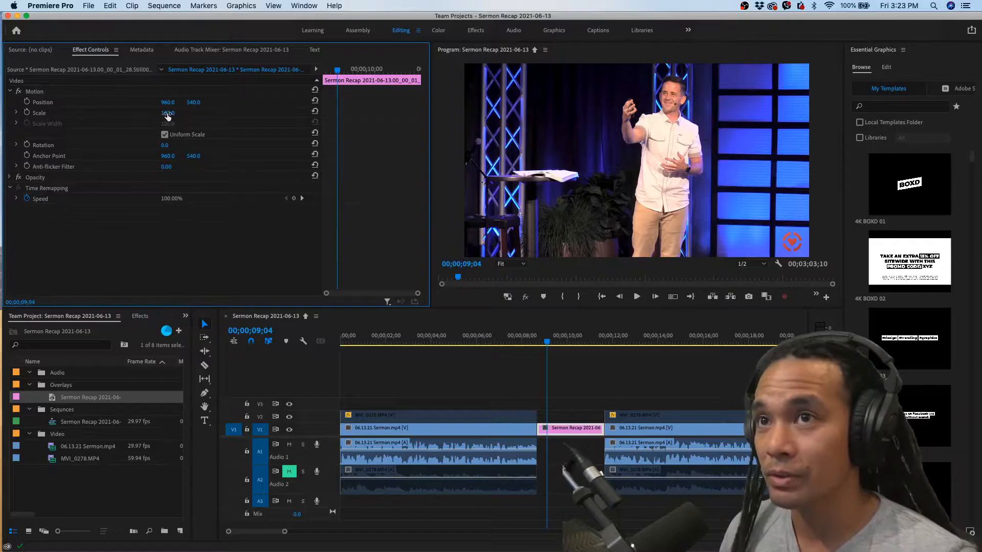
{"action": "left_click_drag", "start_coordinate": [167, 113], "coordinate": [176, 113]}
{"action": "left_click", "coordinate": [185, 111]}
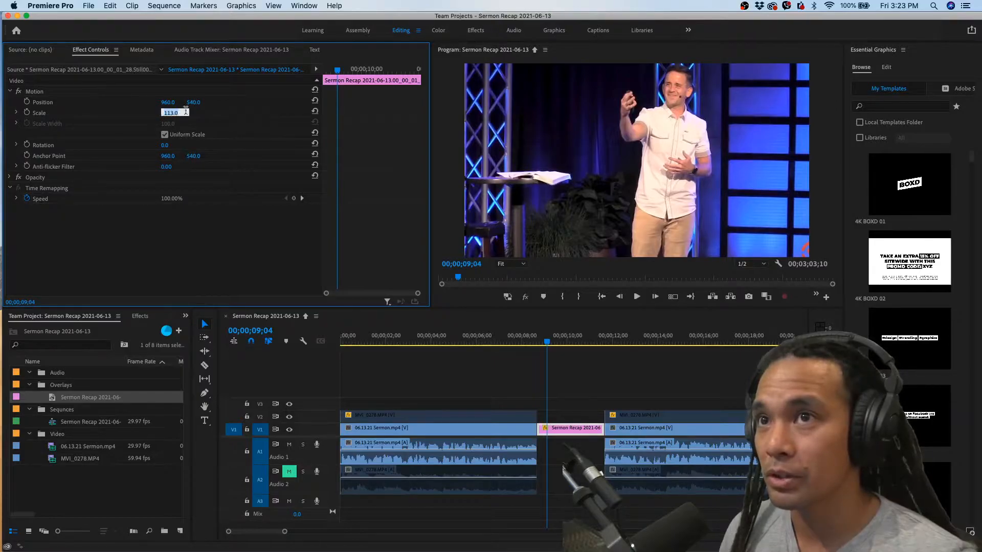
{"action": "left_click", "coordinate": [195, 106]}
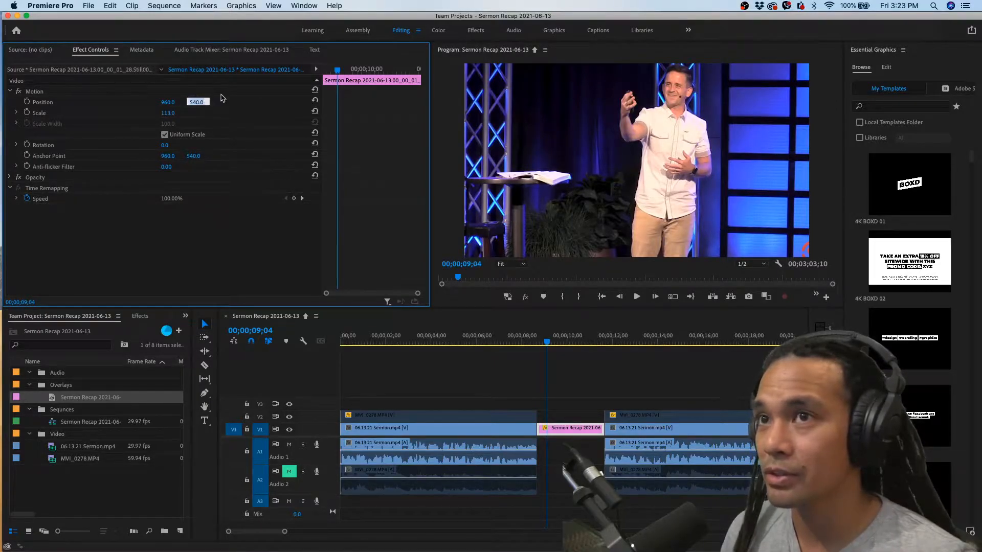
{"action": "left_click", "coordinate": [210, 102]}
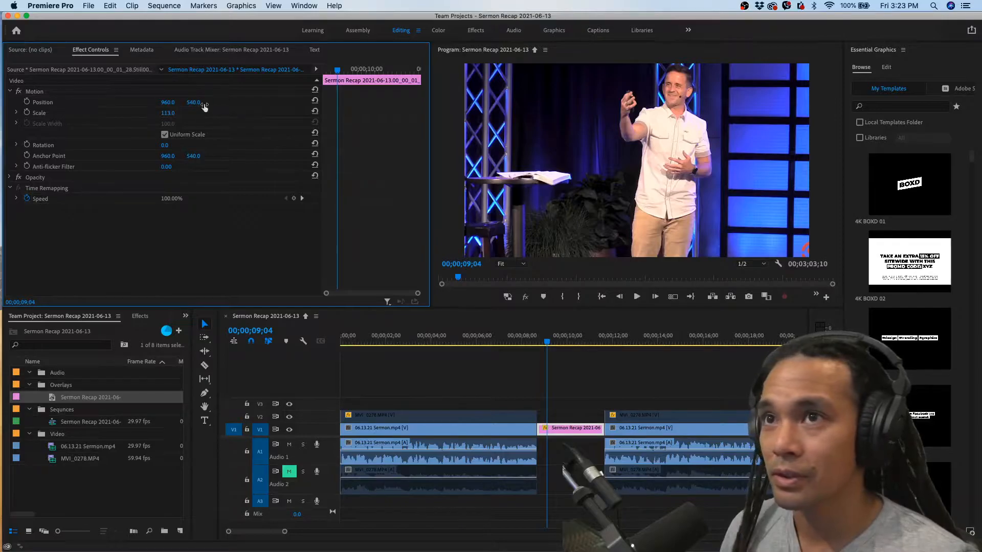
{"action": "left_click_drag", "start_coordinate": [192, 105], "coordinate": [242, 105]}
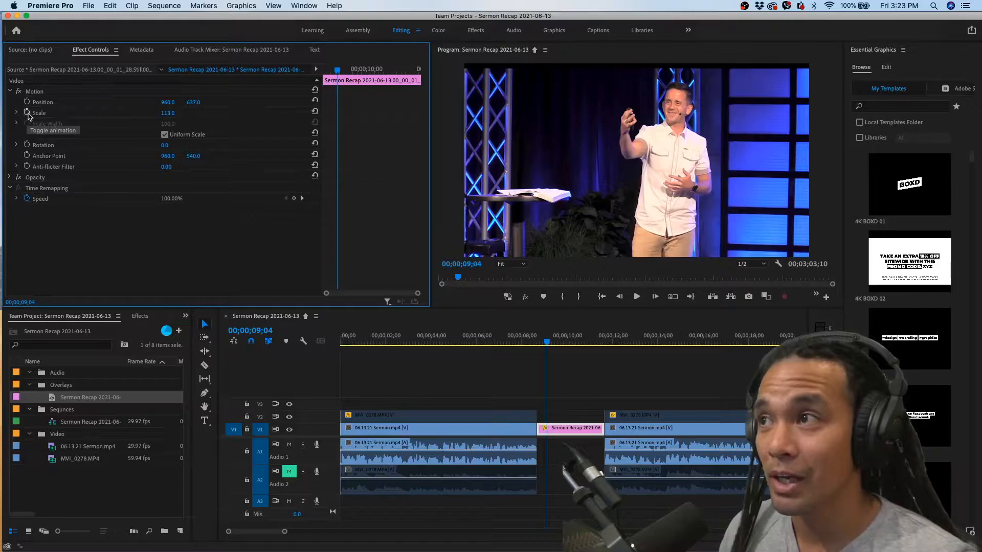
Animate the still's Scale with a keyframe of 113 at 00;00;09;04 and one of 126 at 00;00;09;19
{"action": "left_click", "coordinate": [26, 113]}
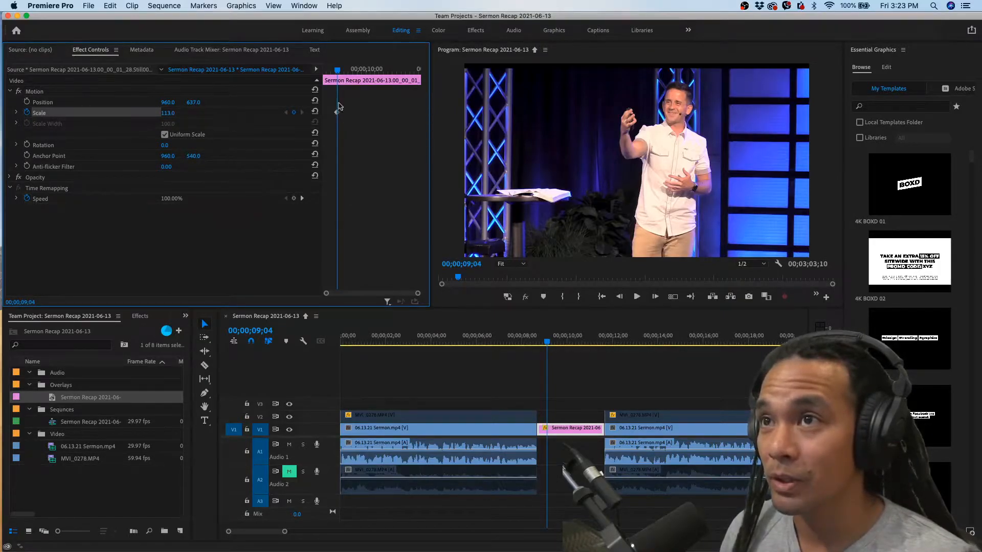
{"action": "left_click_drag", "start_coordinate": [337, 71], "coordinate": [329, 70]}
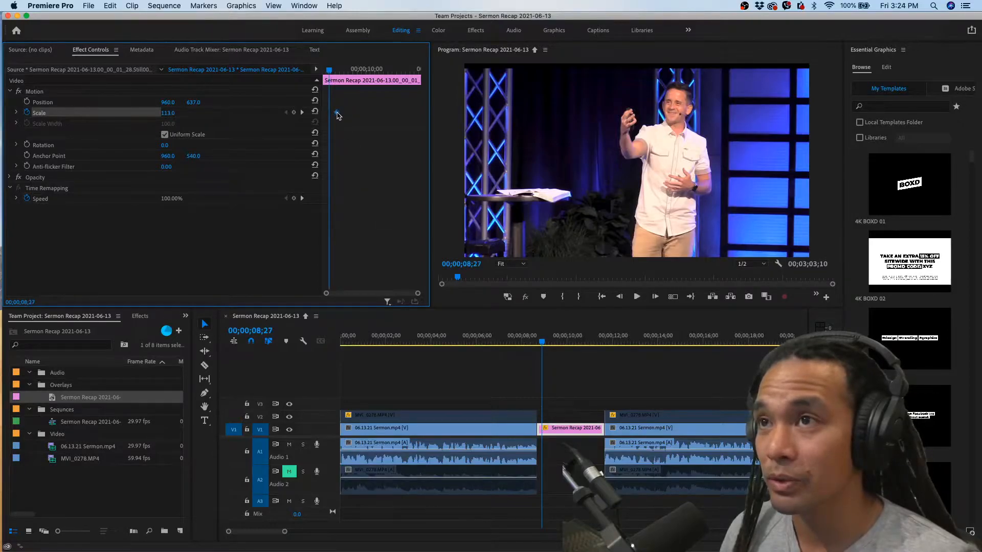
{"action": "left_click_drag", "start_coordinate": [329, 70], "coordinate": [335, 70]}
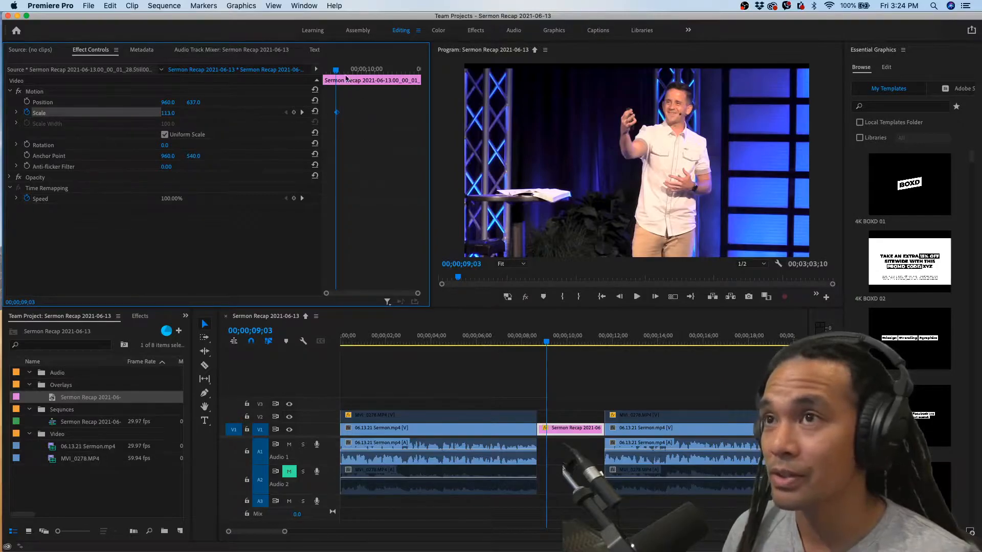
{"action": "mouse_move", "coordinate": [336, 70]}
{"action": "left_mouse_down"}
{"action": "mouse_move", "coordinate": [367, 70]}
{"action": "mouse_move", "coordinate": [354, 70]}
{"action": "left_mouse_up"}
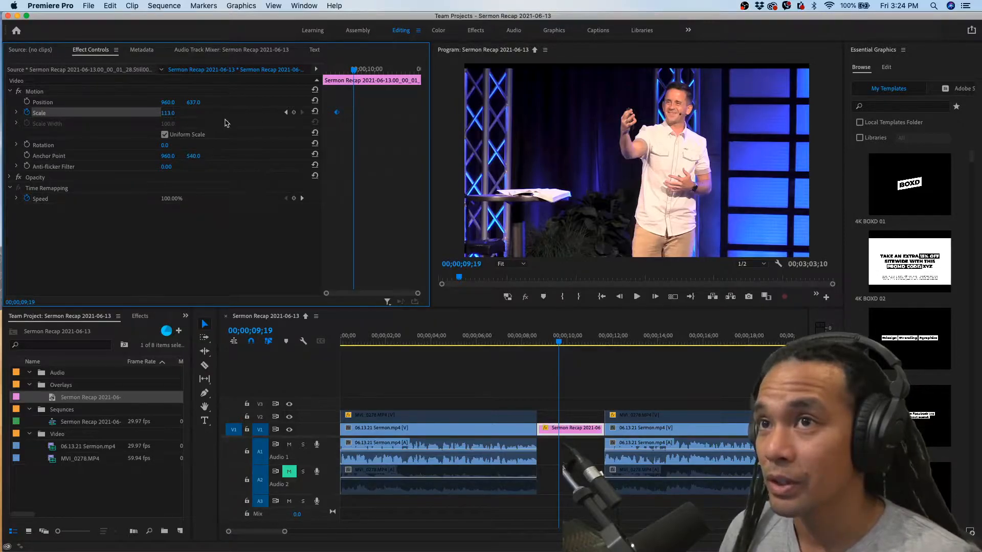
{"action": "left_click_drag", "start_coordinate": [168, 113], "coordinate": [174, 113]}
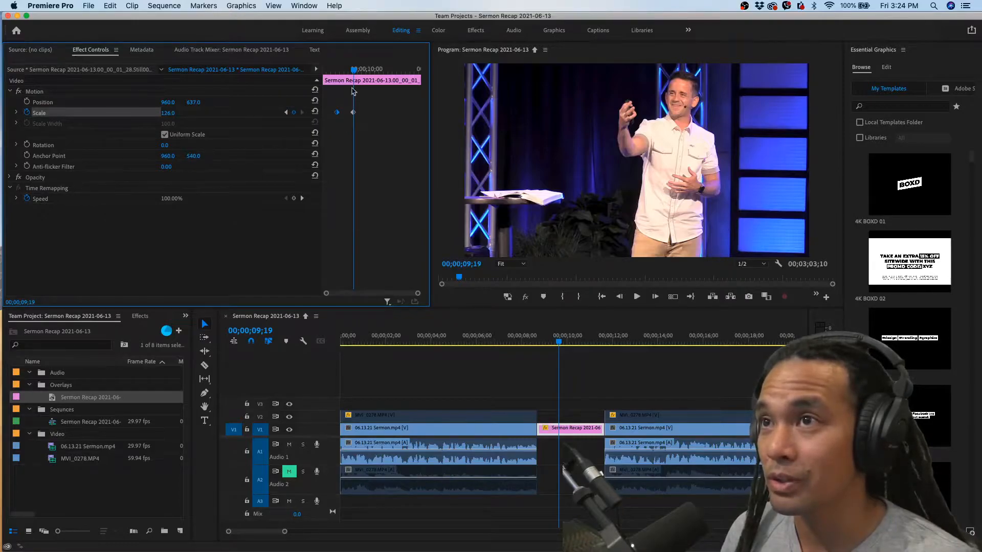
Preview the zoom, move the two Scale keyframes to the very start and end of the still, and play it again
{"action": "mouse_move", "coordinate": [354, 69]}
{"action": "left_mouse_down"}
{"action": "mouse_move", "coordinate": [338, 73]}
{"action": "mouse_move", "coordinate": [370, 71]}
{"action": "mouse_move", "coordinate": [339, 75]}
{"action": "left_mouse_up"}
{"action": "key", "text": "space"}
{"action": "key", "text": "space"}
{"action": "left_click_drag", "start_coordinate": [339, 71], "coordinate": [367, 72]}
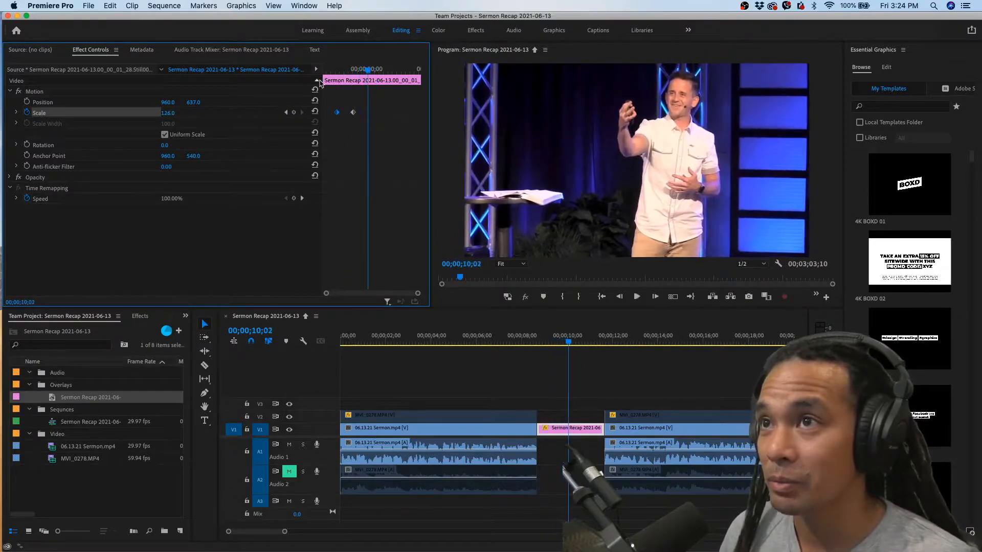
{"action": "left_click_drag", "start_coordinate": [337, 112], "coordinate": [422, 114]}
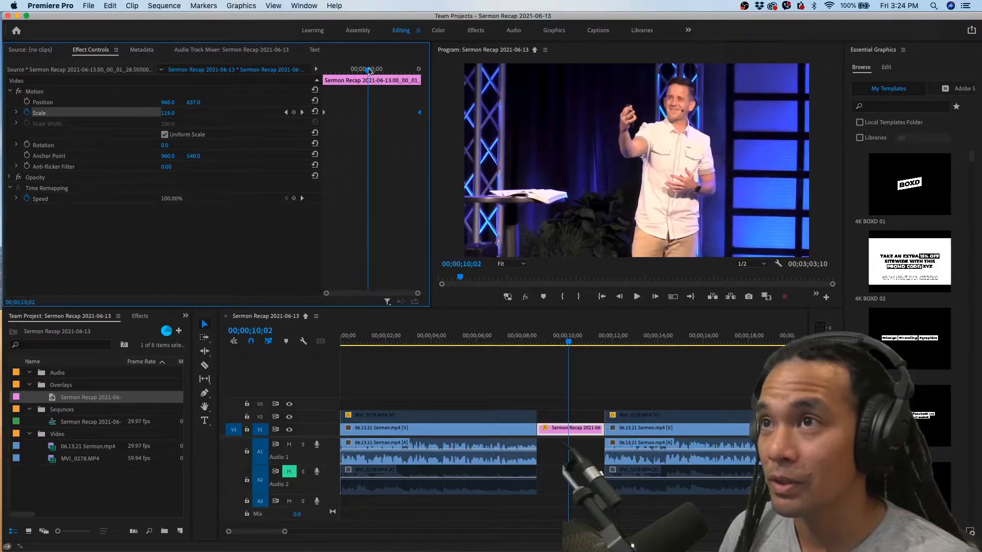
{"action": "left_click_drag", "start_coordinate": [369, 71], "coordinate": [315, 66]}
{"action": "key", "text": "space"}
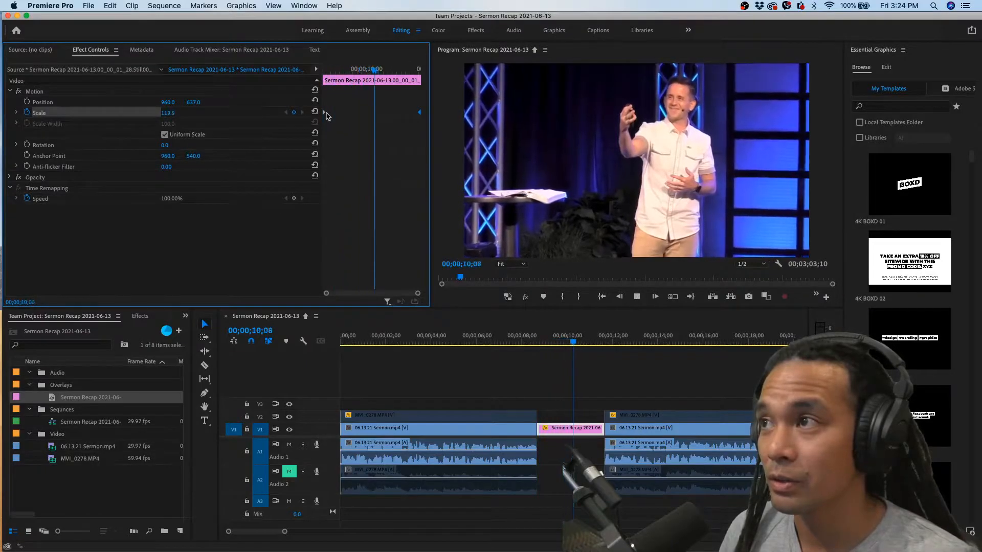
Set the still's vertical Position to 603 with the playhead near its start at 00;00;08;23
{"action": "left_click", "coordinate": [543, 341]}
{"action": "left_click_drag", "start_coordinate": [544, 343], "coordinate": [540, 343]}
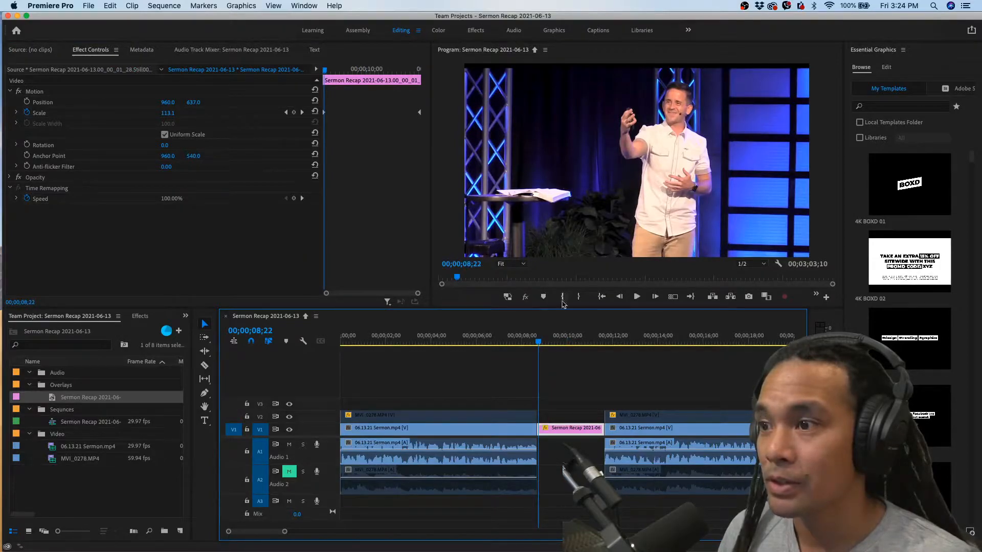
{"action": "key", "text": "Right"}
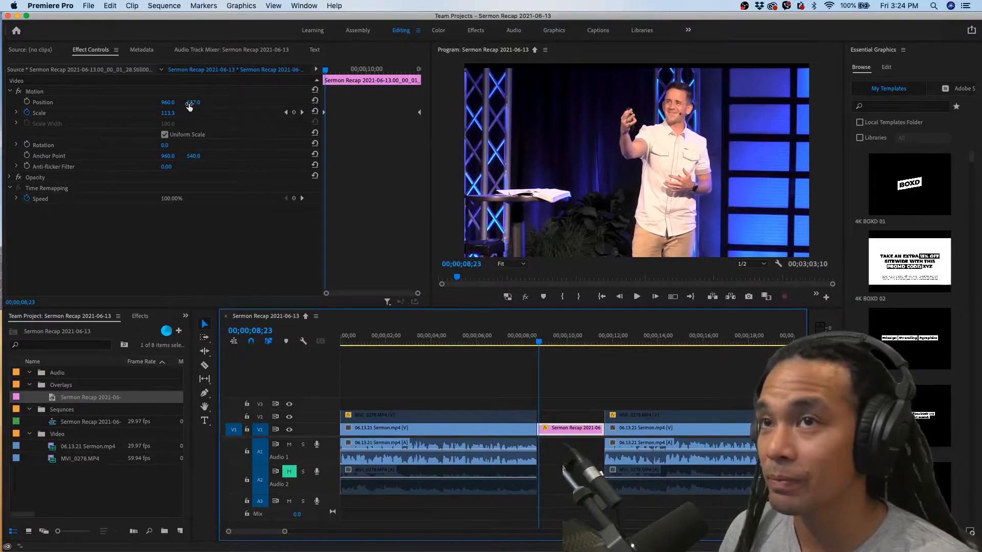
{"action": "left_click_drag", "start_coordinate": [193, 104], "coordinate": [176, 103]}
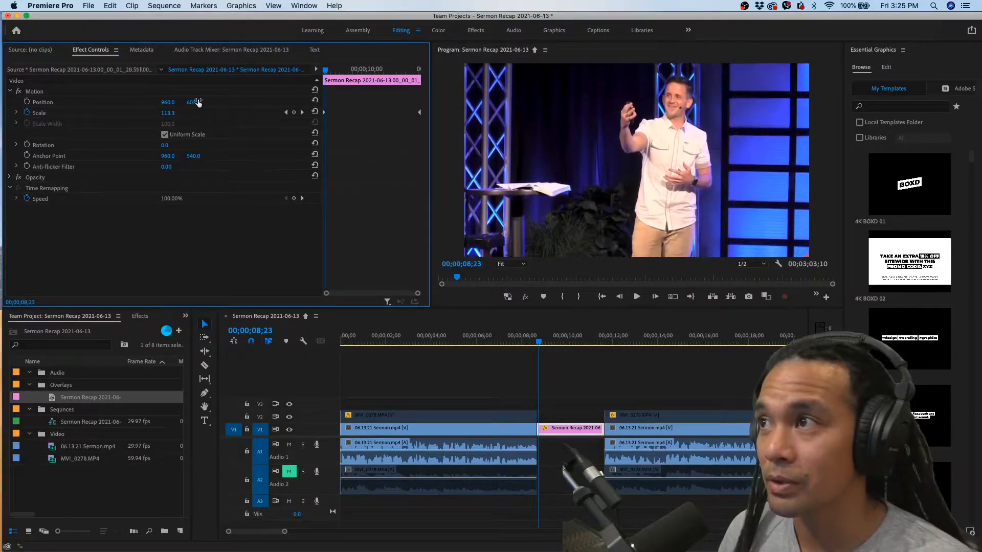
Play from 00;00;07;11 through the zooming still, and return the playhead to 00;00;08;24
{"action": "left_click", "coordinate": [509, 342]}
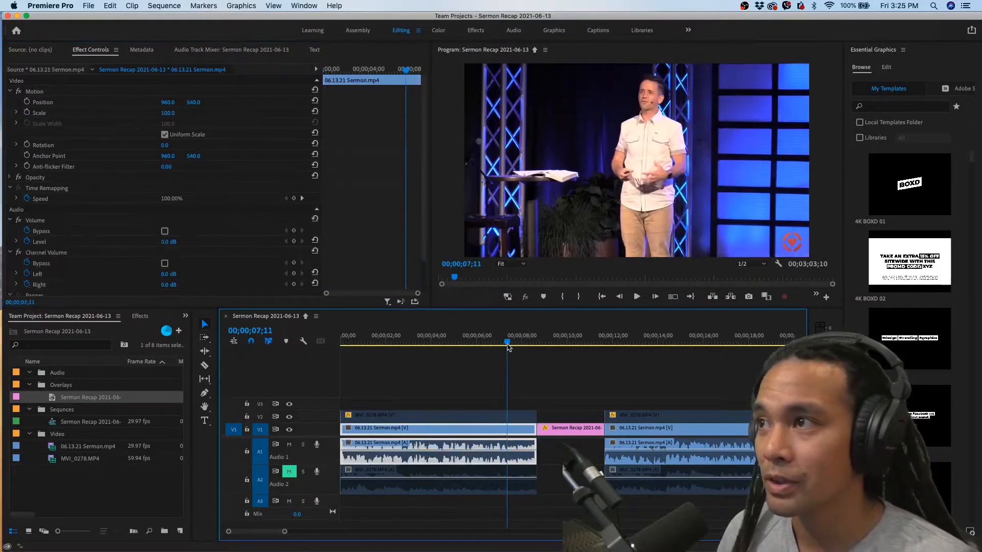
{"action": "key", "text": "space"}
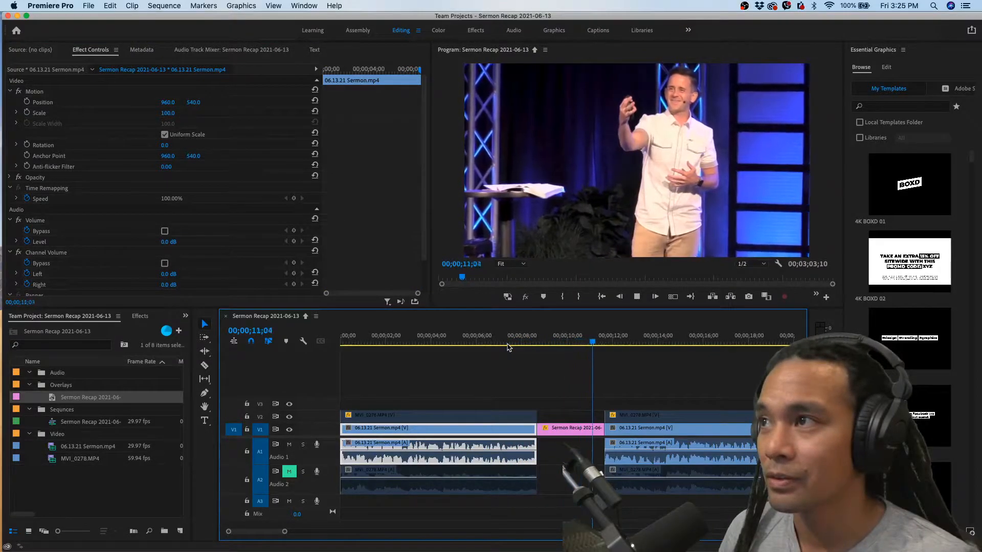
{"action": "key", "text": "space"}
{"action": "left_click", "coordinate": [540, 340]}
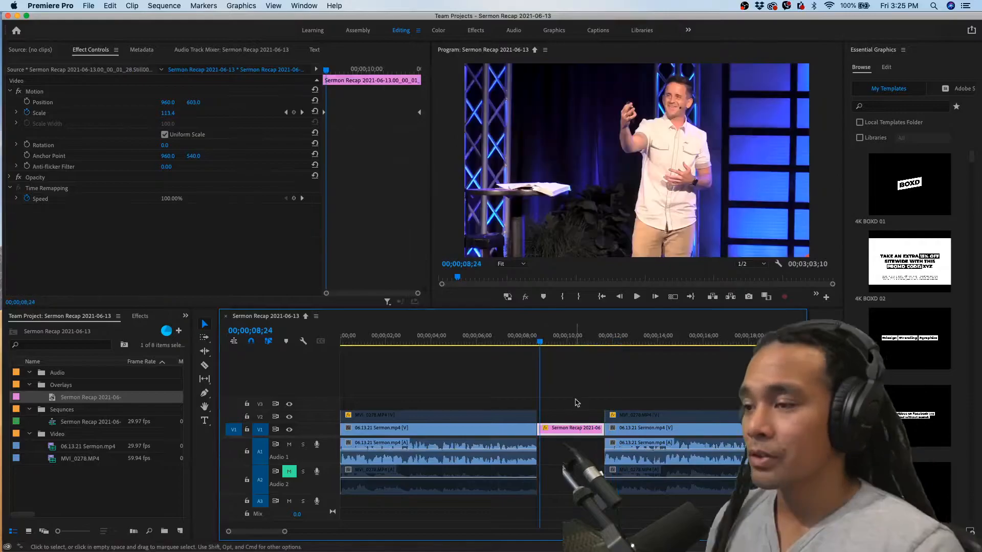
Browse the motion graphics templates and place 4K BOXD 04 on V3 above the still frame
{"action": "key", "text": "minus"}
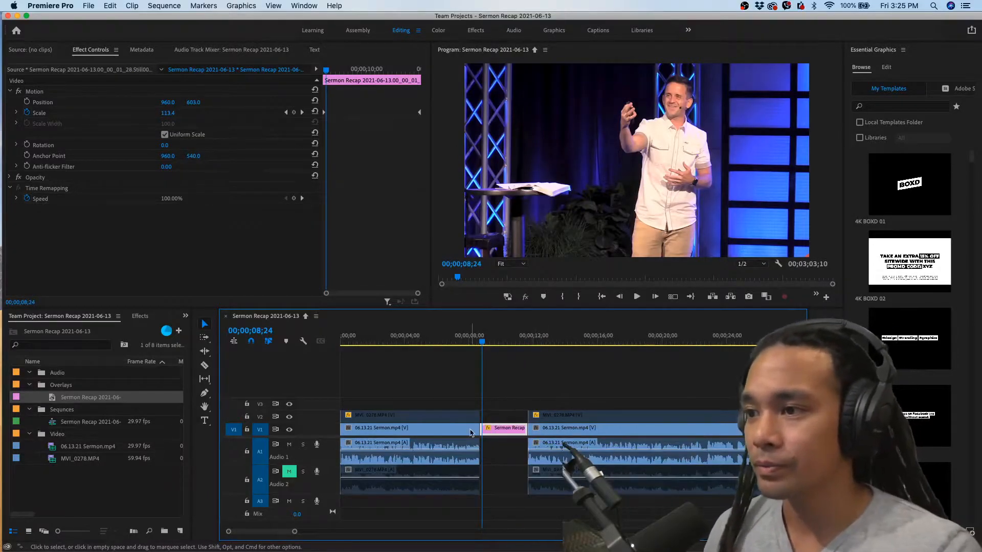
{"action": "key", "text": "minus"}
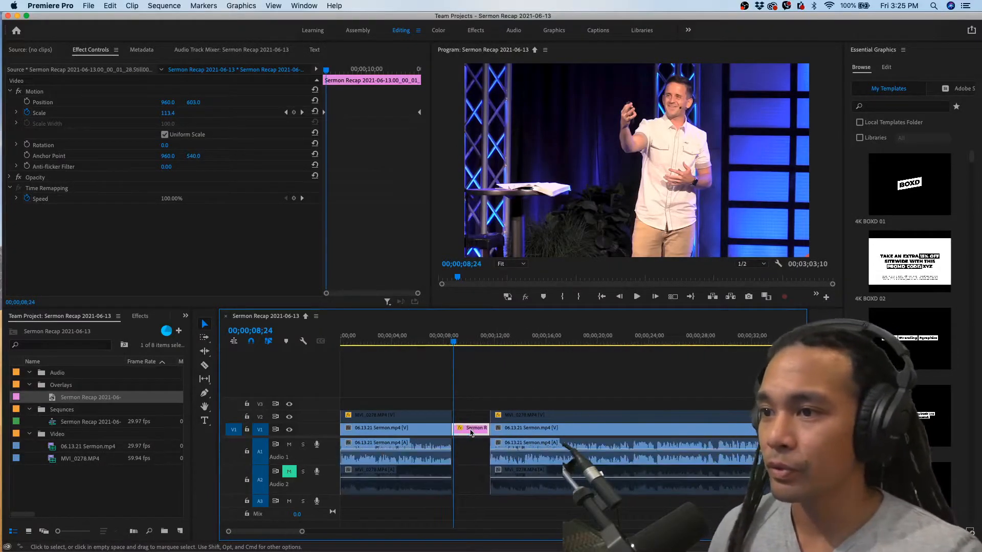
{"action": "left_click", "coordinate": [871, 51]}
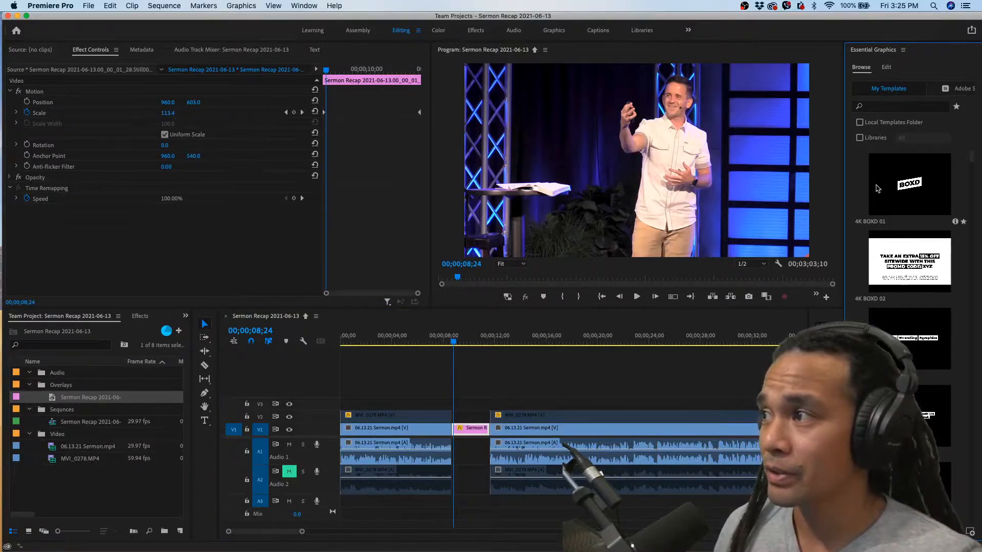
{"action": "scroll", "coordinate": [876, 189], "scroll_direction": "down", "scroll_amount": 10}
{"action": "scroll", "coordinate": [876, 189], "scroll_direction": "up", "scroll_amount": 5}
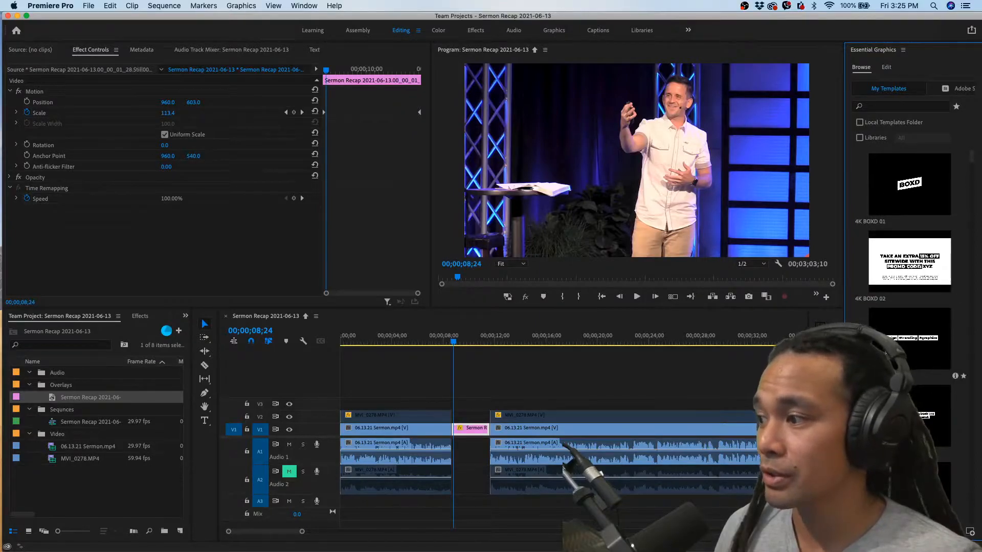
{"action": "scroll", "coordinate": [876, 245], "scroll_direction": "down", "scroll_amount": 10}
{"action": "scroll", "coordinate": [877, 347], "scroll_direction": "up", "scroll_amount": 10}
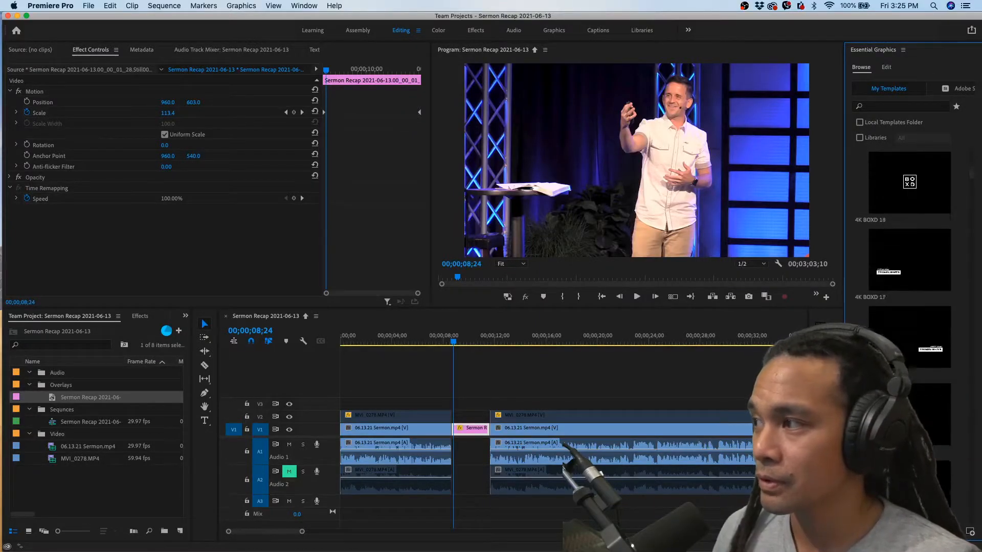
{"action": "left_click_drag", "start_coordinate": [921, 416], "coordinate": [453, 404]}
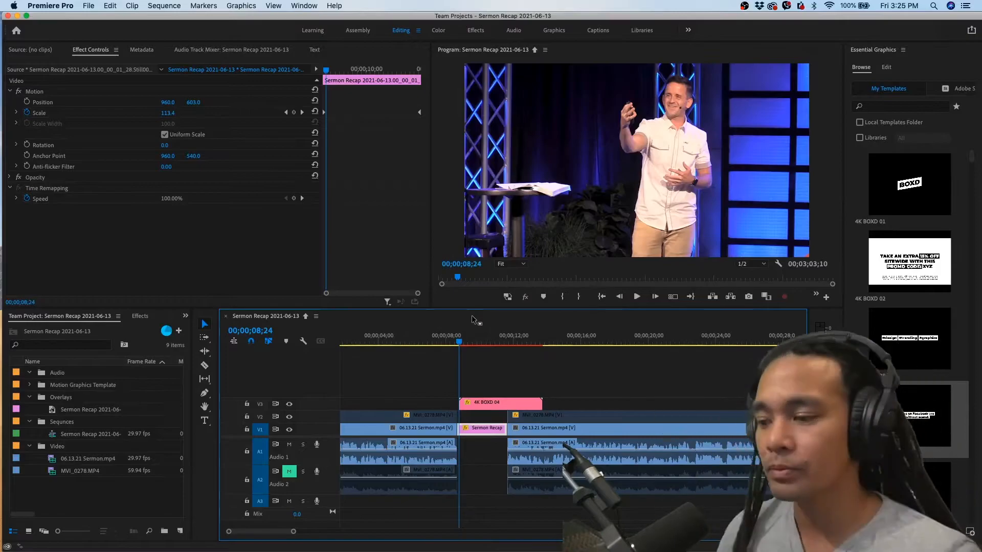
Align the 4K BOXD 04 graphic with the still's start and trim its end to match the still's end
{"action": "key", "text": "="}
{"action": "left_click_drag", "start_coordinate": [526, 404], "coordinate": [519, 405]}
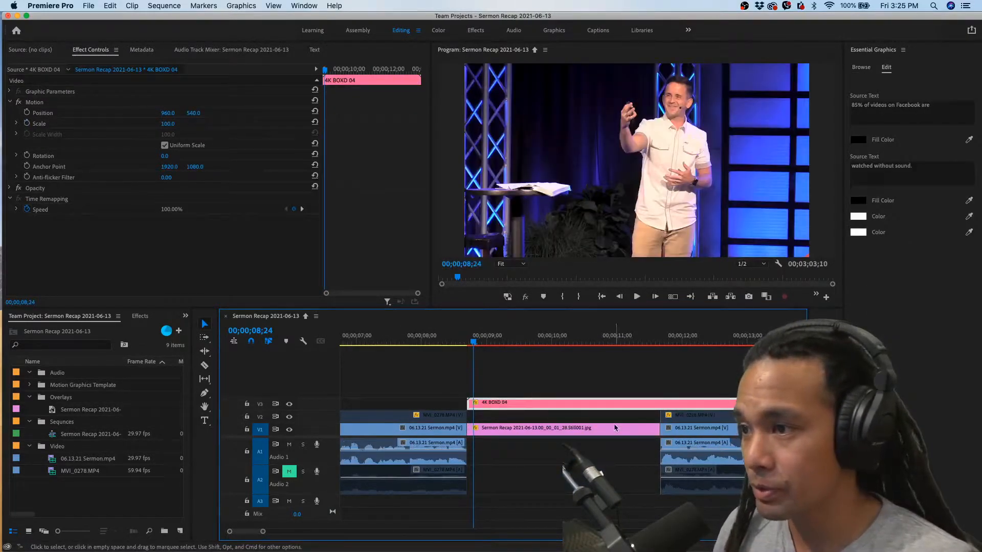
{"action": "left_click_drag", "start_coordinate": [787, 403], "coordinate": [656, 402]}
Set the graphic's Scale to 39 and vertical Position to 613 with the playhead at 00;00;10;15
{"action": "left_click_drag", "start_coordinate": [480, 339], "coordinate": [584, 335]}
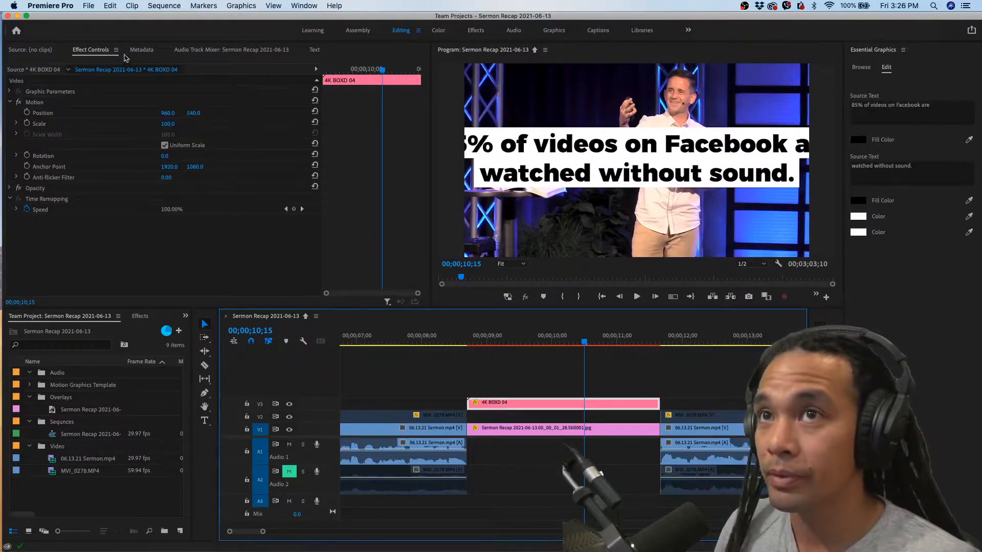
{"action": "left_click_drag", "start_coordinate": [167, 124], "coordinate": [138, 124]}
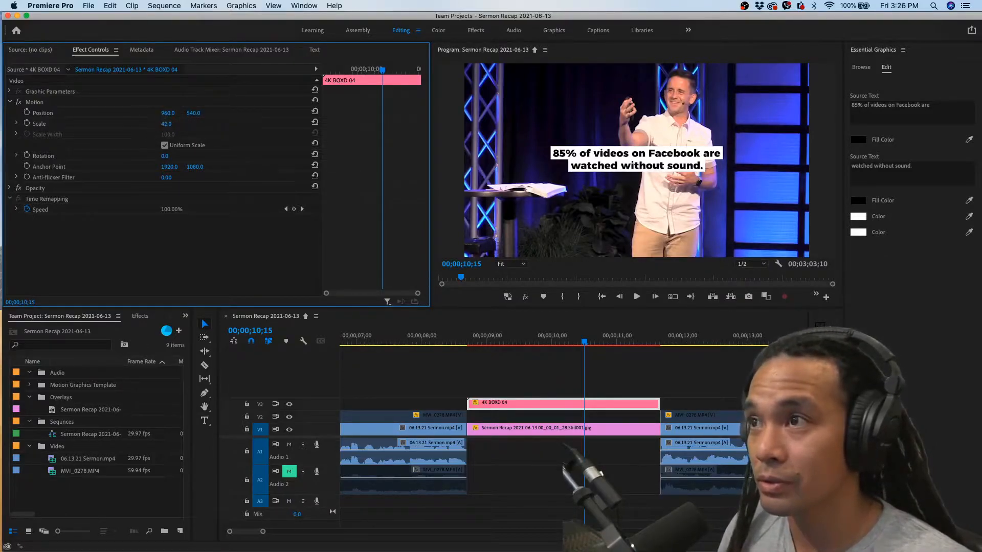
{"action": "left_click_drag", "start_coordinate": [166, 124], "coordinate": [163, 123]}
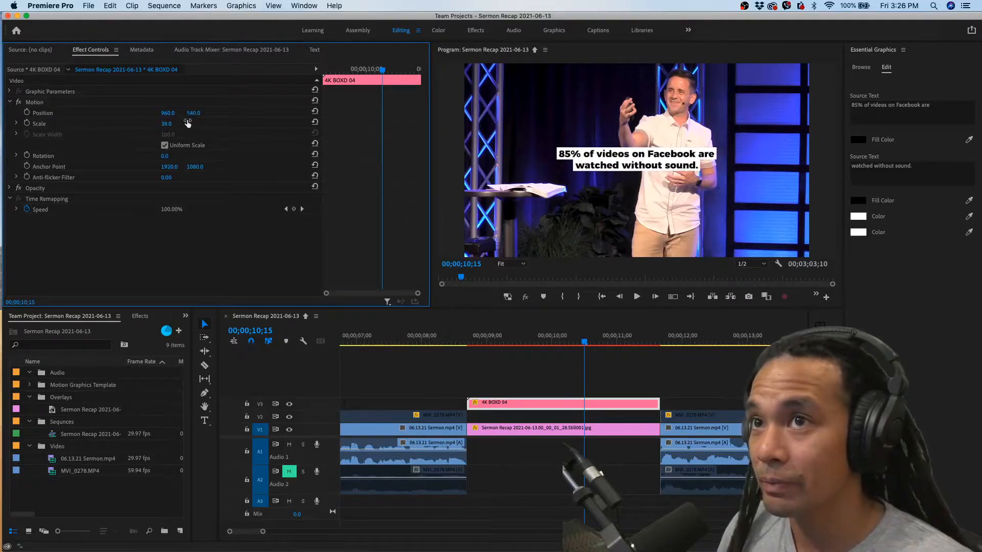
{"action": "left_click_drag", "start_coordinate": [198, 115], "coordinate": [235, 115]}
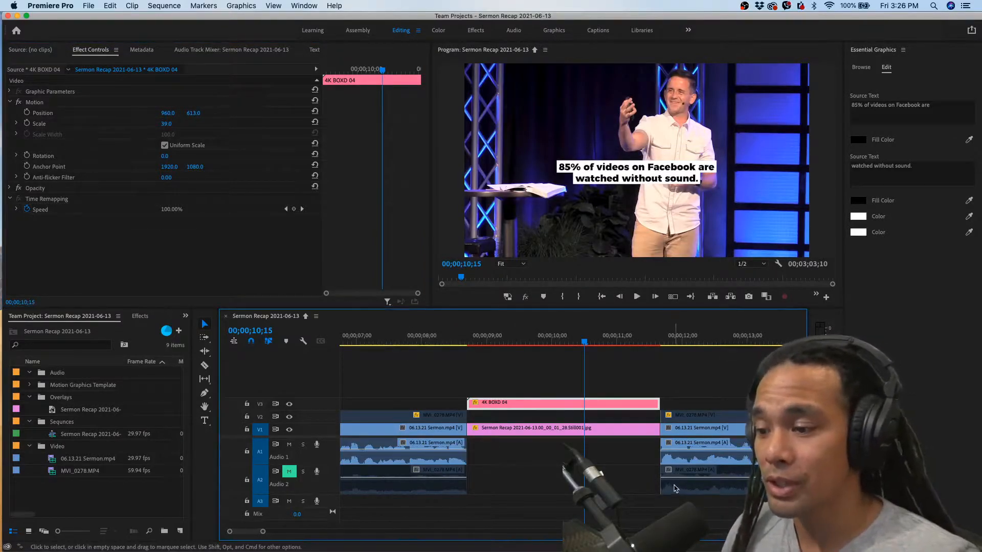
Replace the graphic's two source text lines with TEST and TITLE in capitals
{"action": "left_click", "coordinate": [877, 113]}
{"action": "type", "text": "Test"}
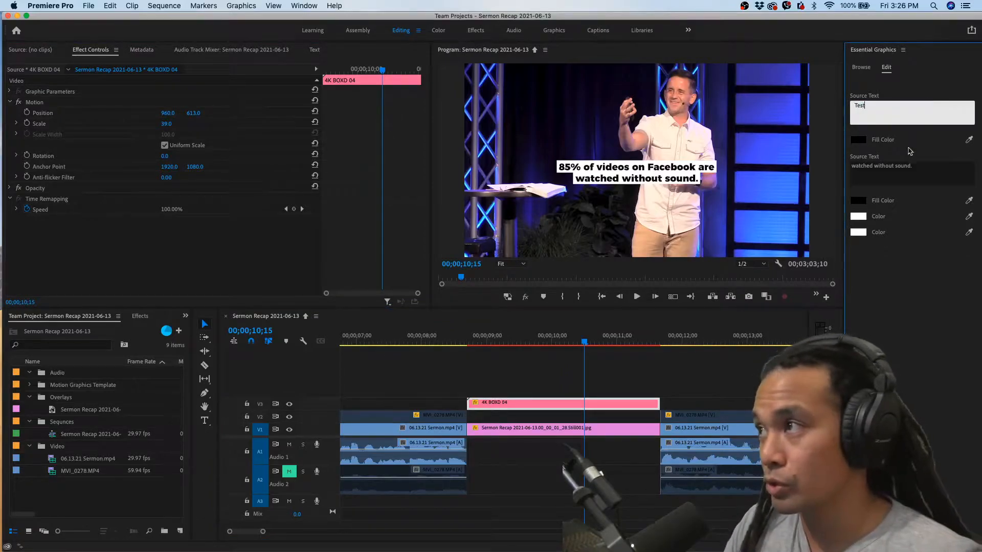
{"action": "left_click", "coordinate": [908, 171]}
{"action": "type", "text": "Tit"}
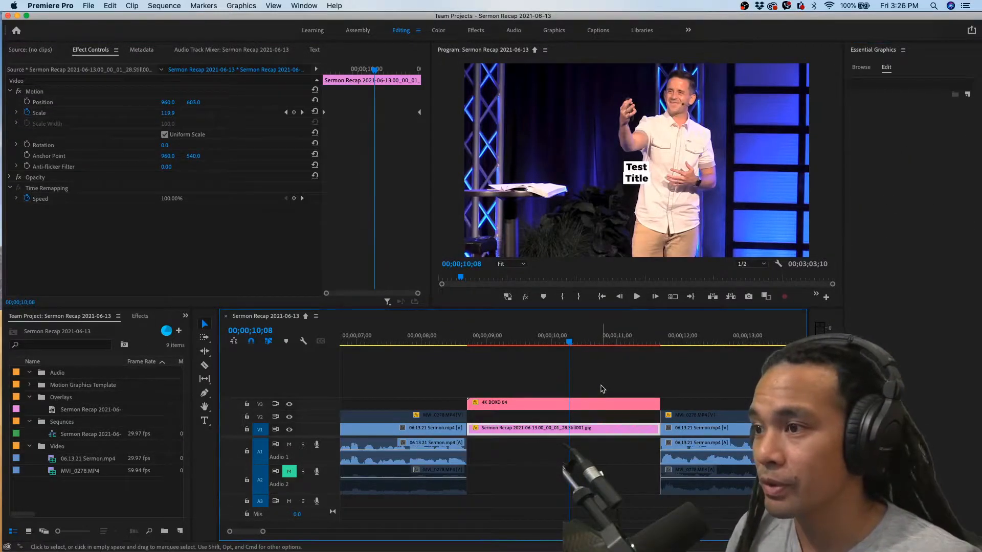
{"action": "left_click", "coordinate": [603, 403]}
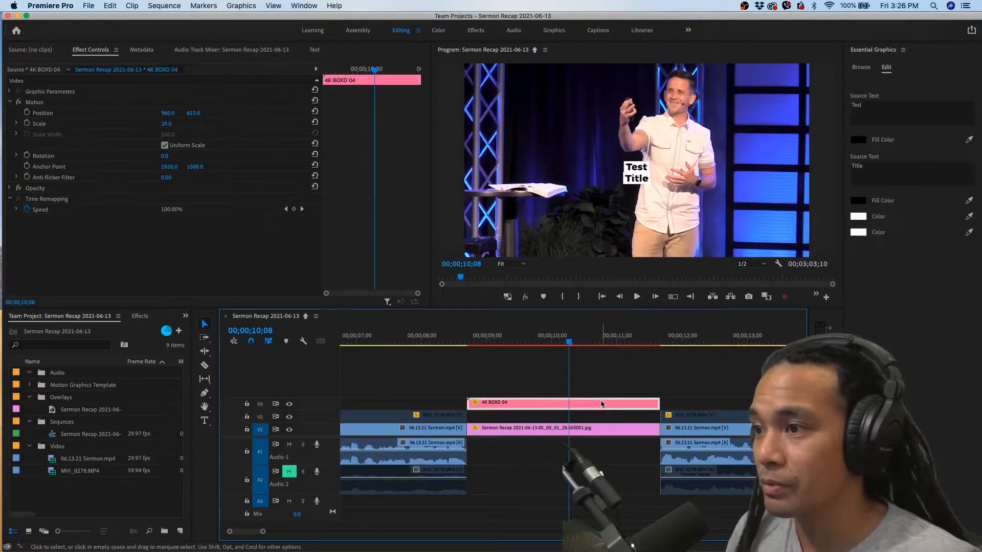
{"action": "left_click", "coordinate": [895, 113]}
{"action": "type", "text": "TEEST"}
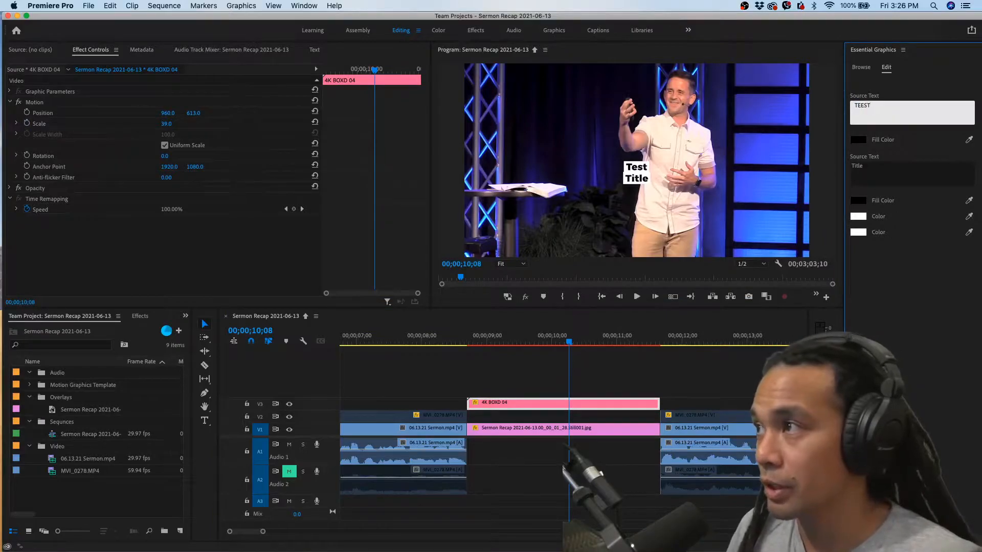
{"action": "left_click", "coordinate": [571, 347]}
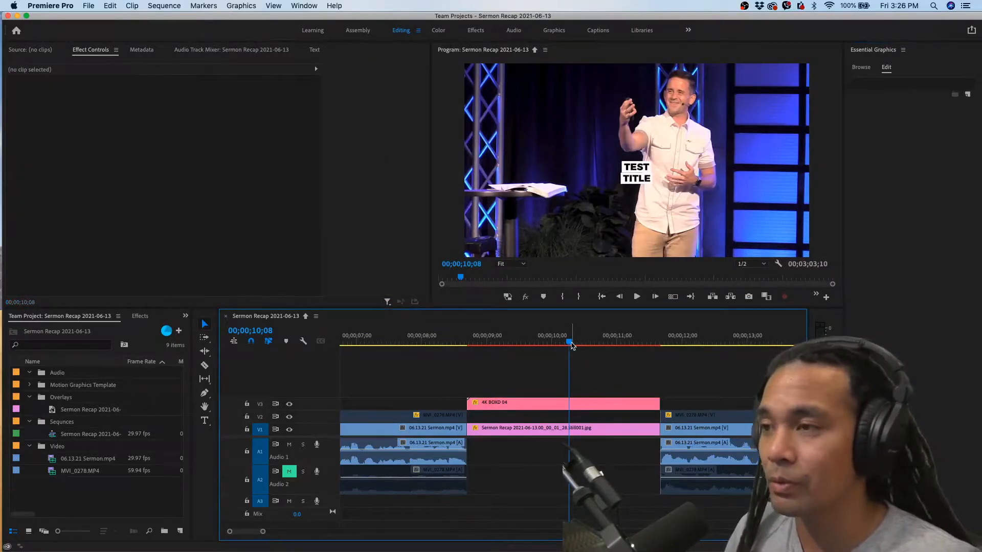
Enlarge the title graphic to Scale 72 and set its vertical Position to 650
{"action": "left_click_drag", "start_coordinate": [571, 346], "coordinate": [563, 346]}
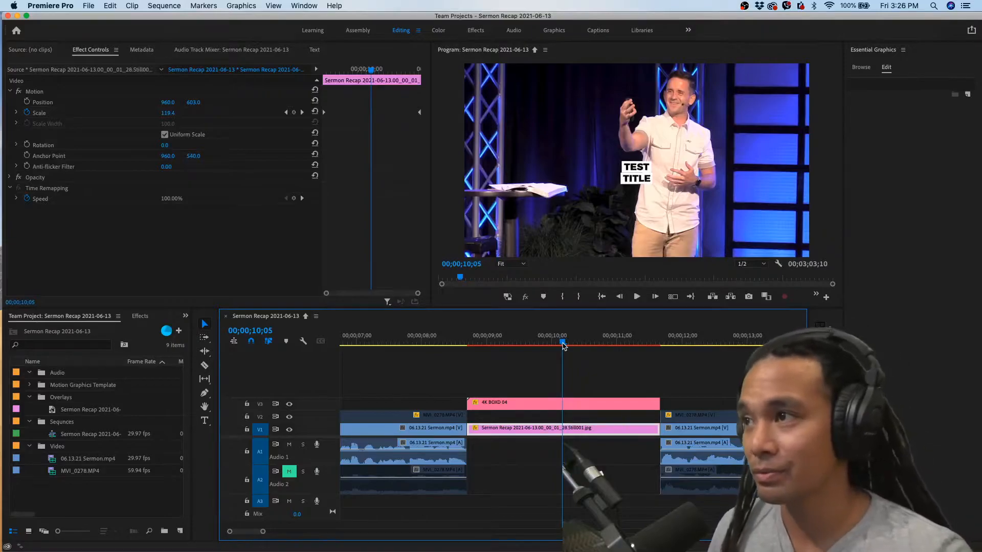
{"action": "left_click", "coordinate": [550, 403]}
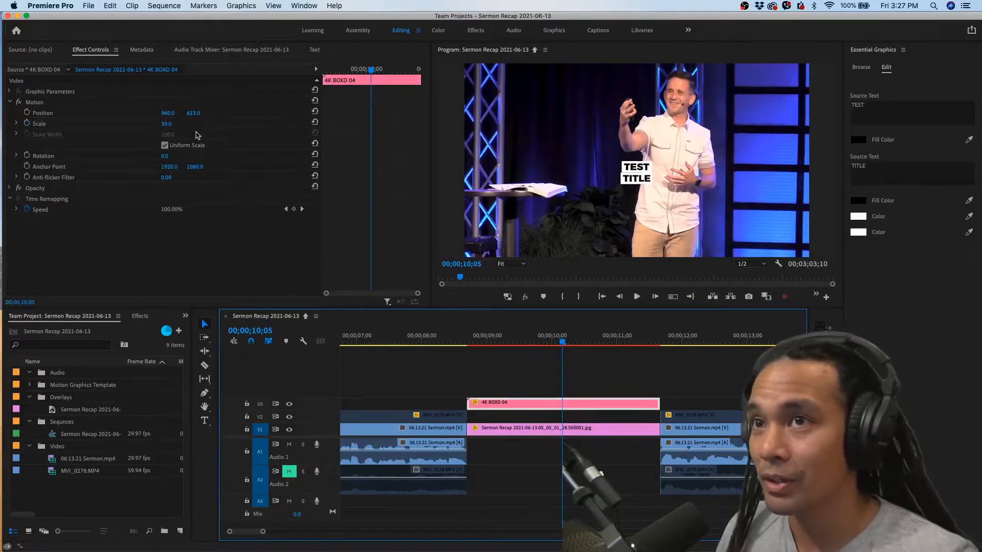
{"action": "mouse_move", "coordinate": [167, 125]}
{"action": "left_mouse_down"}
{"action": "mouse_move", "coordinate": [219, 114]}
{"action": "mouse_move", "coordinate": [176, 125]}
{"action": "left_mouse_up"}
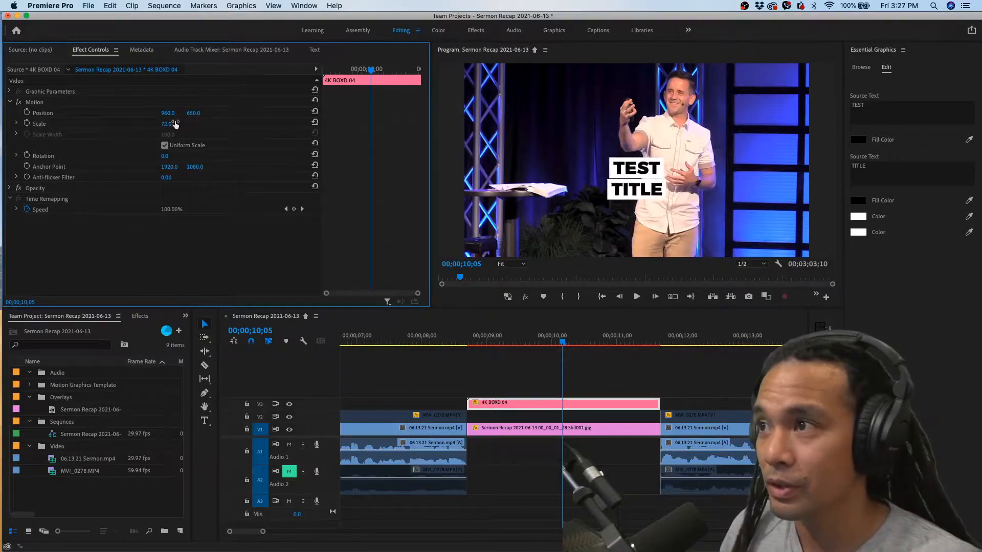
Preview the title graphic over the zooming still, from 00;00;08;14 through to 00;00;12;07
{"action": "scroll", "coordinate": [527, 389], "scroll_direction": "down", "scroll_amount": 3}
{"action": "left_click", "coordinate": [490, 341]}
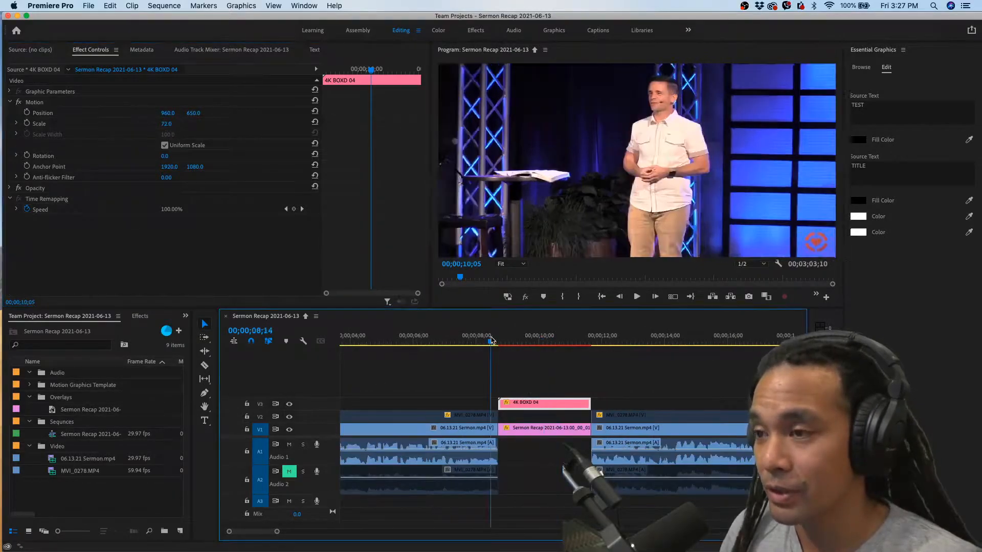
{"action": "left_click_drag", "start_coordinate": [491, 340], "coordinate": [509, 338]}
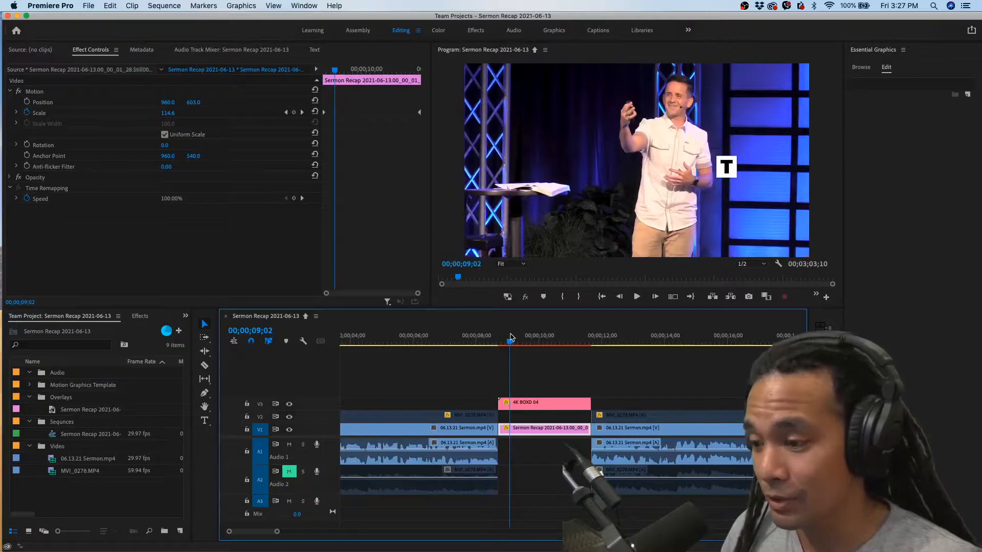
{"action": "key", "text": "space"}
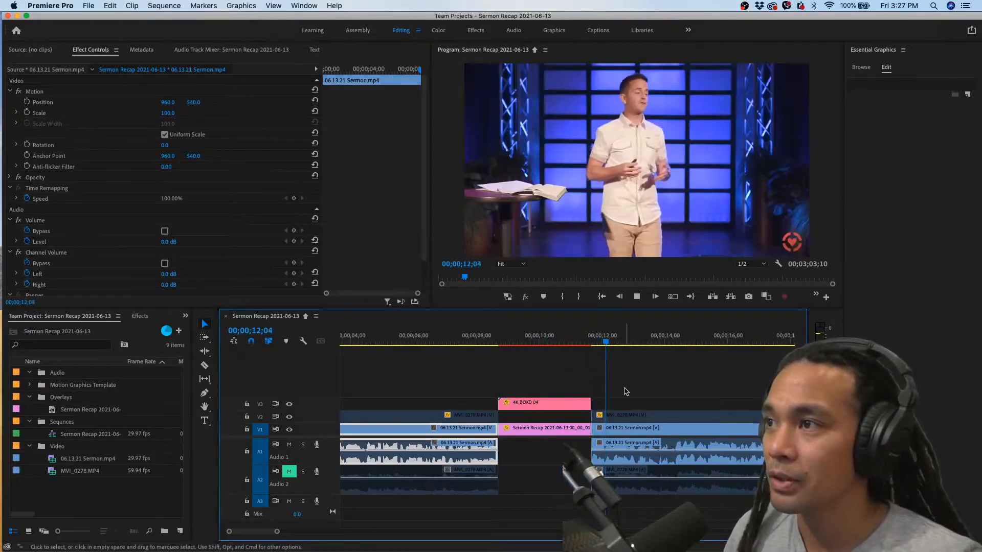
{"action": "key", "text": "space"}
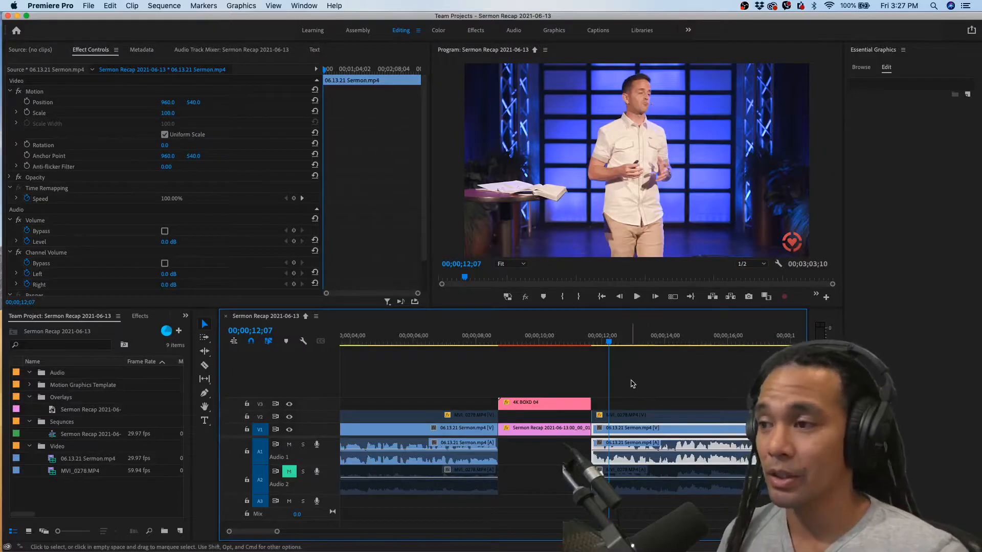
Play the sermon footage repeatedly between about 00;00;23 and 00;00;28 to find where a phrase begins
{"action": "scroll", "coordinate": [633, 384], "scroll_direction": "up", "scroll_amount": 1}
{"action": "scroll", "coordinate": [633, 384], "scroll_direction": "right", "scroll_amount": 1}
{"action": "key", "text": "space"}
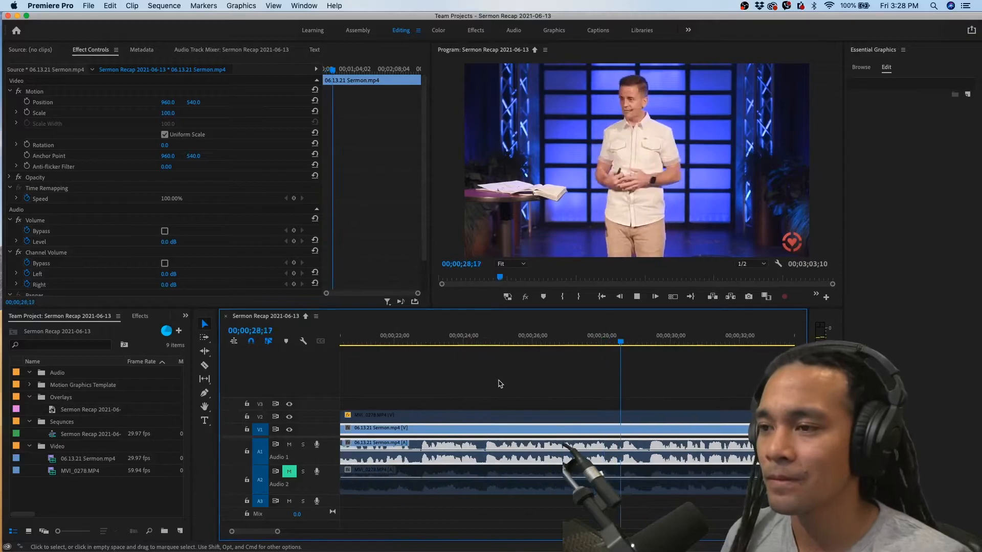
{"action": "left_click", "coordinate": [484, 343]}
{"action": "key", "text": "space"}
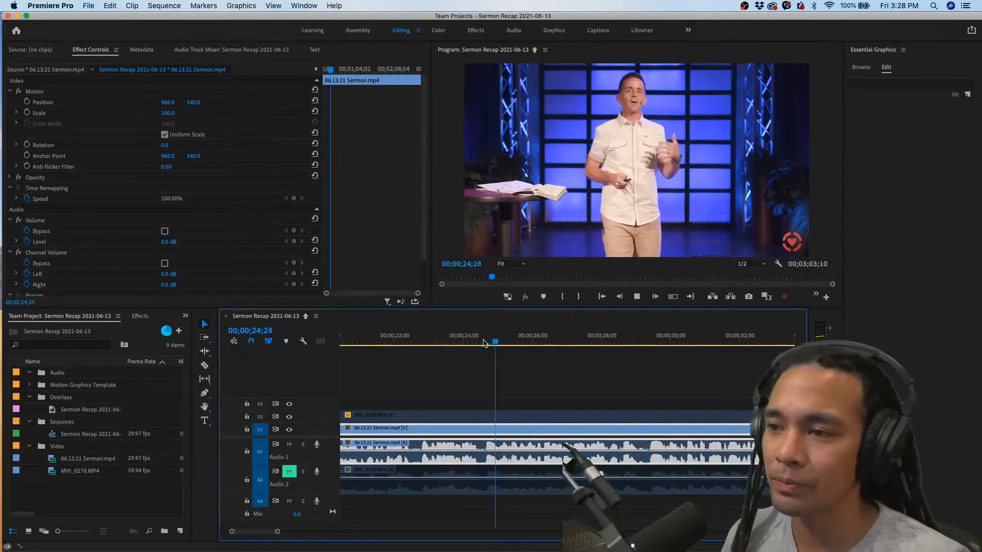
{"action": "left_click", "coordinate": [439, 344]}
{"action": "key", "text": "space"}
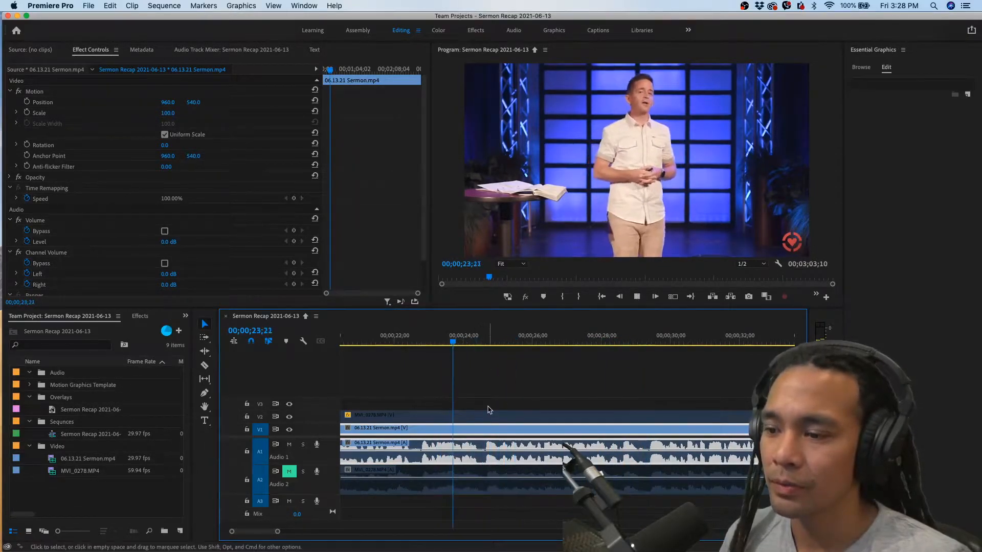
{"action": "key", "text": "space"}
{"action": "left_click", "coordinate": [479, 339]}
{"action": "key", "text": "="}
{"action": "key", "text": "space"}
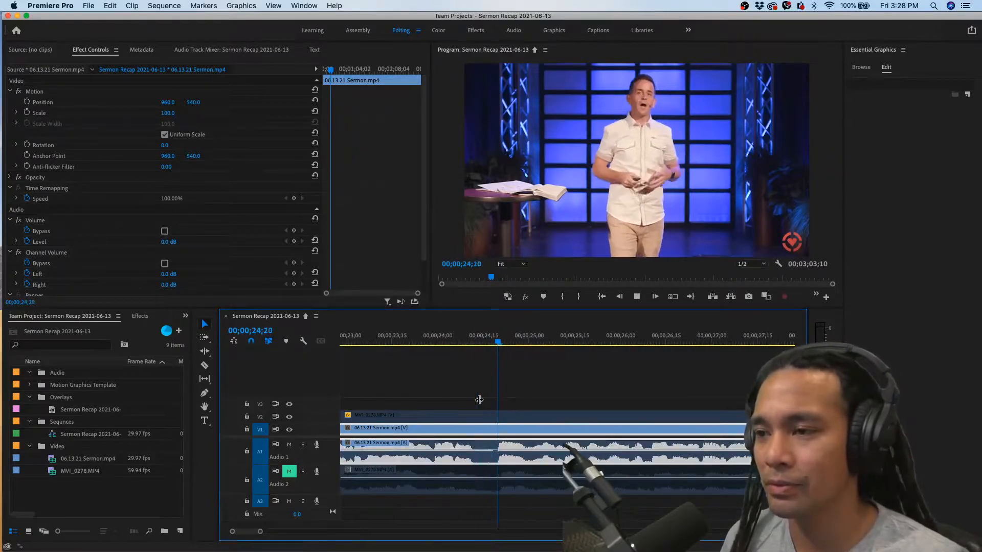
Place the playhead at 00;00;24;18, in the audio gap just before the phrase, after auditioning the spot
{"action": "mouse_move", "coordinate": [492, 338]}
{"action": "left_mouse_down"}
{"action": "mouse_move", "coordinate": [531, 337]}
{"action": "mouse_move", "coordinate": [477, 338]}
{"action": "mouse_move", "coordinate": [490, 348]}
{"action": "left_mouse_up"}
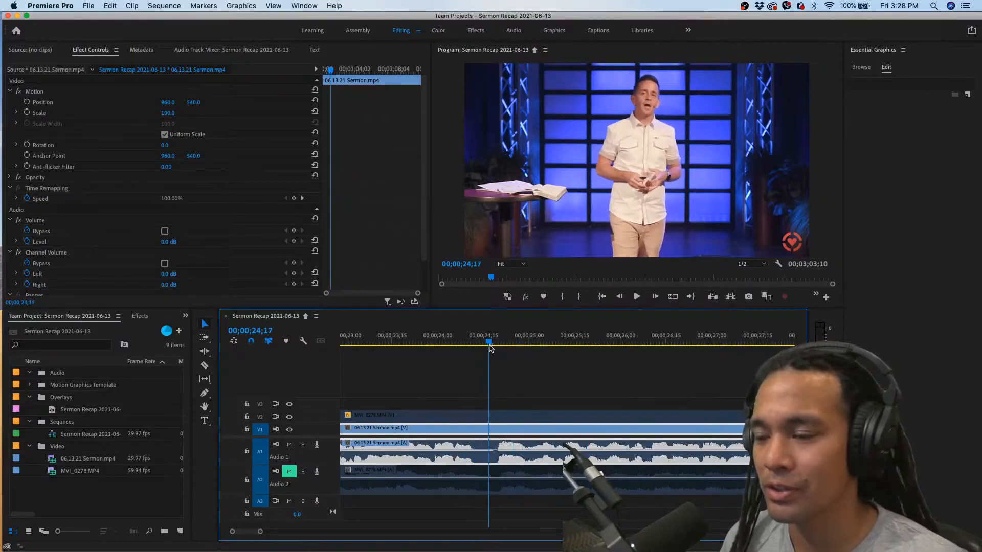
{"action": "key", "text": "="}
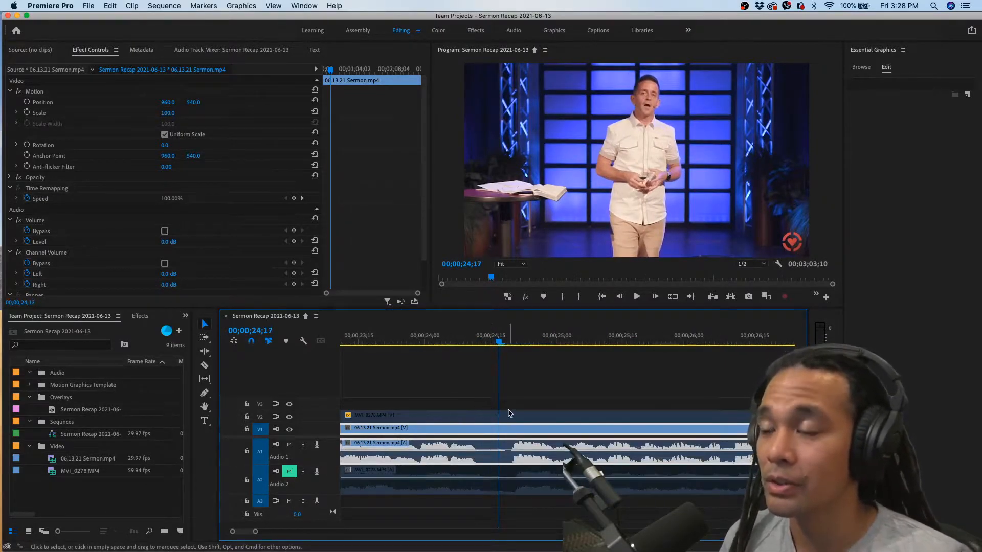
{"action": "left_click_drag", "start_coordinate": [500, 344], "coordinate": [509, 342]}
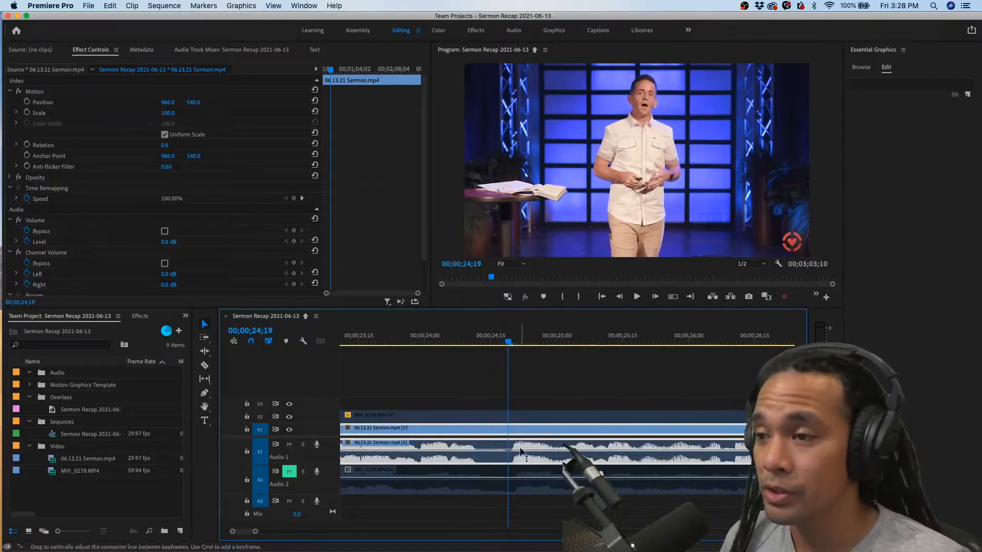
{"action": "key", "text": "space"}
{"action": "key", "text": "space"}
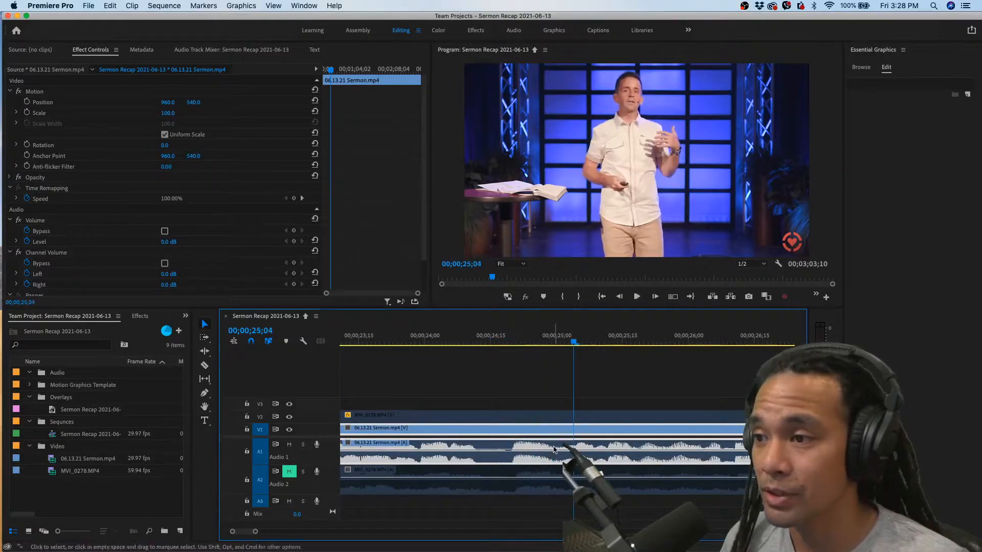
{"action": "left_click", "coordinate": [504, 341]}
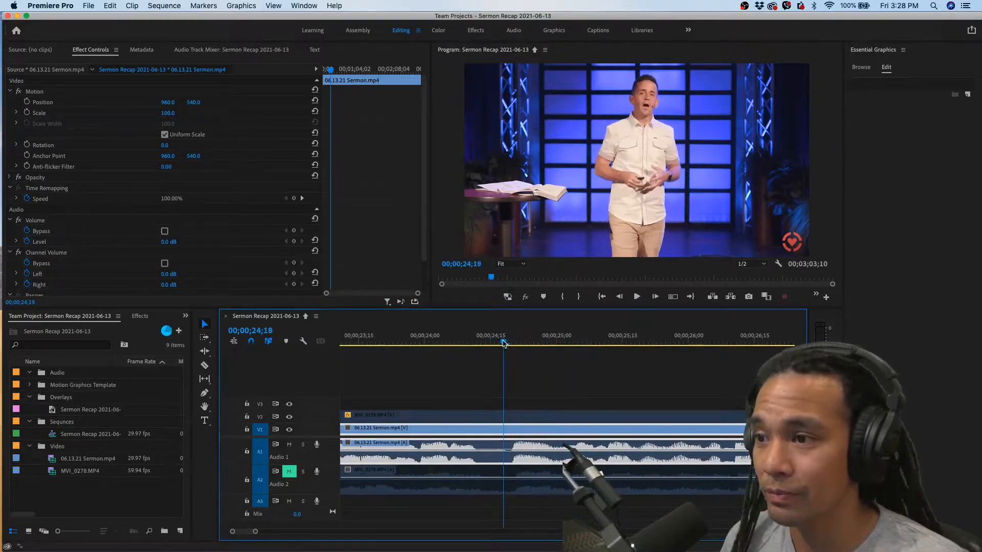
Select the sermon and MVI_0278 clips on all tracks, audition the audio gap, and add an edit through them at 00;00;24;18
{"action": "left_click_drag", "start_coordinate": [518, 381], "coordinate": [496, 483]}
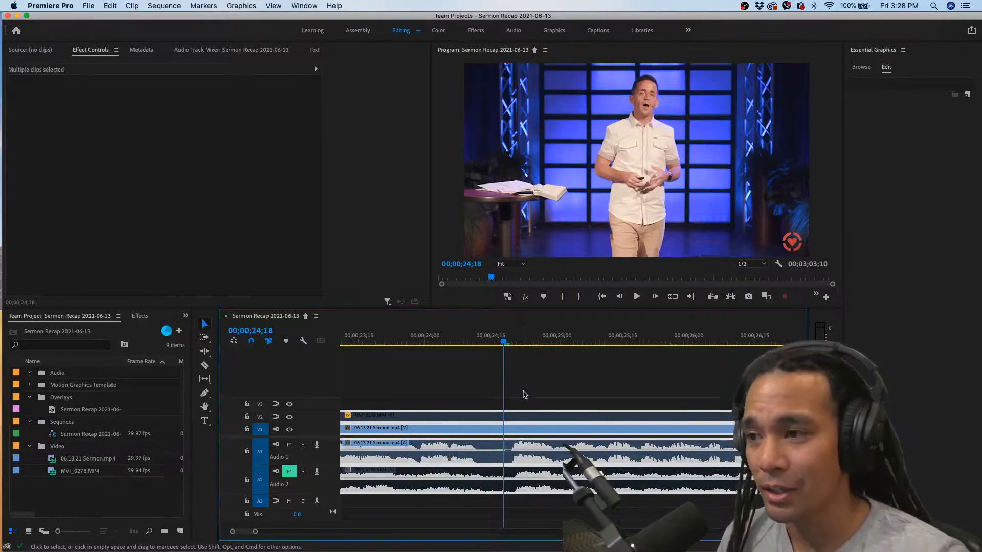
{"action": "left_click", "coordinate": [524, 394]}
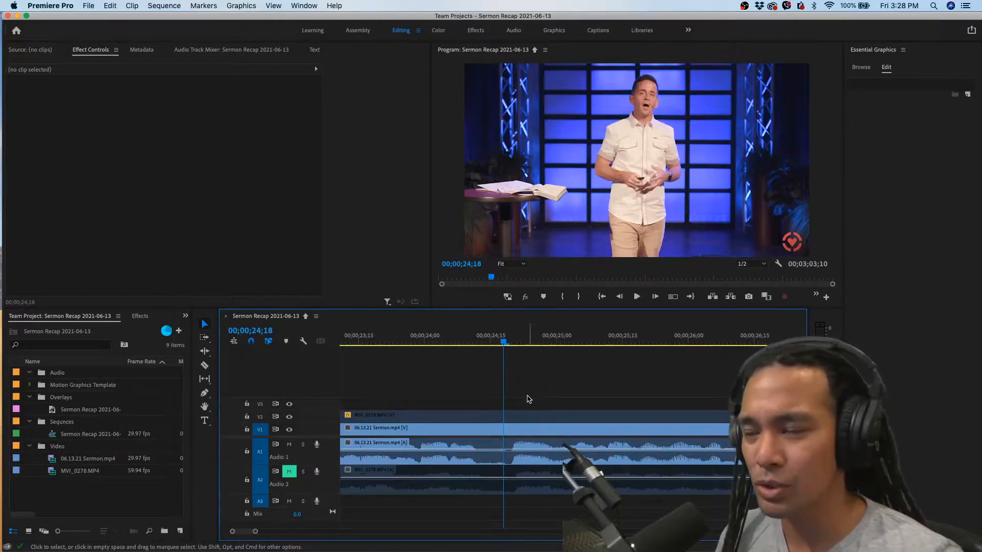
{"action": "left_click_drag", "start_coordinate": [539, 390], "coordinate": [508, 455]}
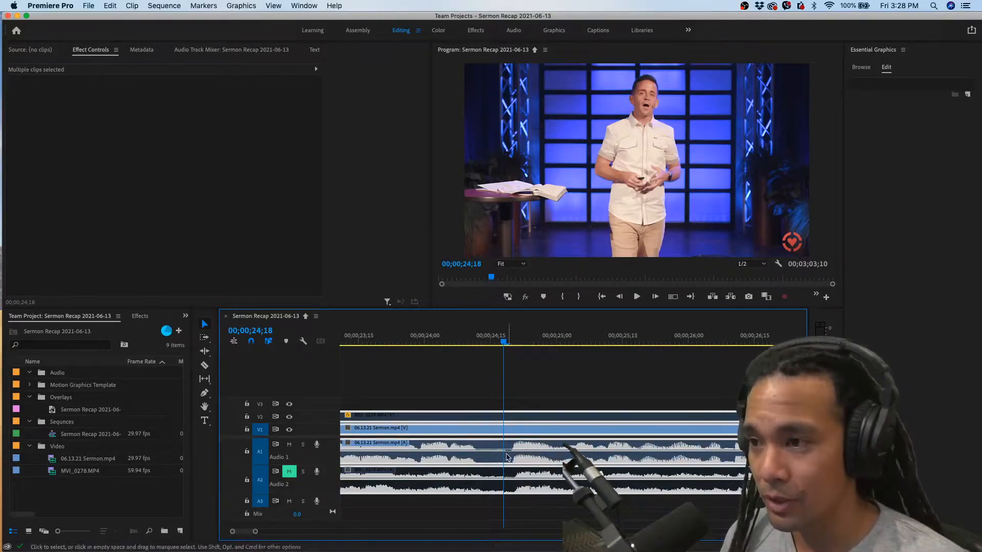
{"action": "key", "text": "Right"}
{"action": "key", "text": "space"}
{"action": "key", "text": "space"}
{"action": "left_click", "coordinate": [505, 341]}
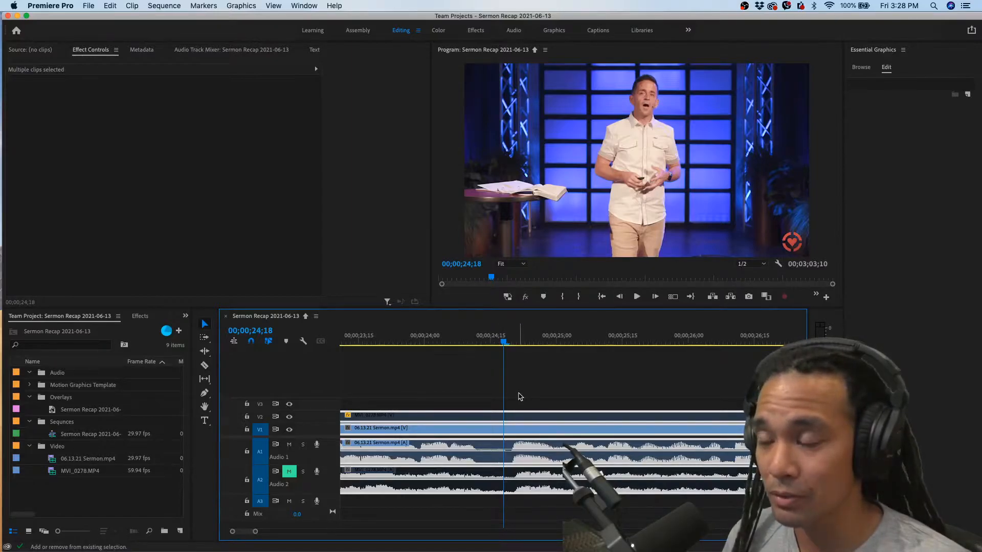
{"action": "key", "text": "super+k"}
Play the footage past the cut to find where the unwanted phrase ends, and park the playhead at 00;00;25;00
{"action": "key", "text": "space"}
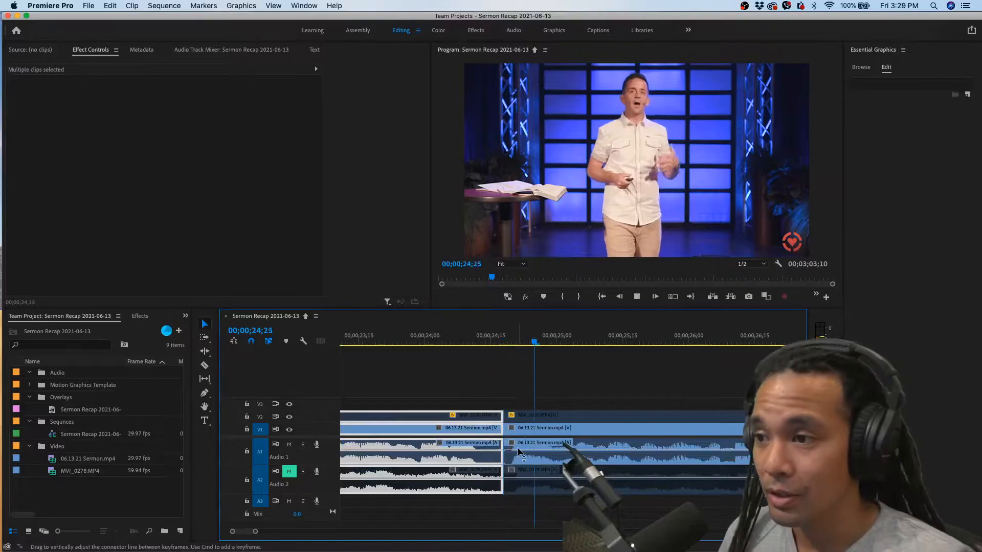
{"action": "key", "text": "space"}
{"action": "left_click", "coordinate": [518, 450]}
{"action": "left_click_drag", "start_coordinate": [521, 339], "coordinate": [557, 344]}
{"action": "key", "text": "space"}
{"action": "key", "text": "space"}
{"action": "left_click", "coordinate": [557, 344]}
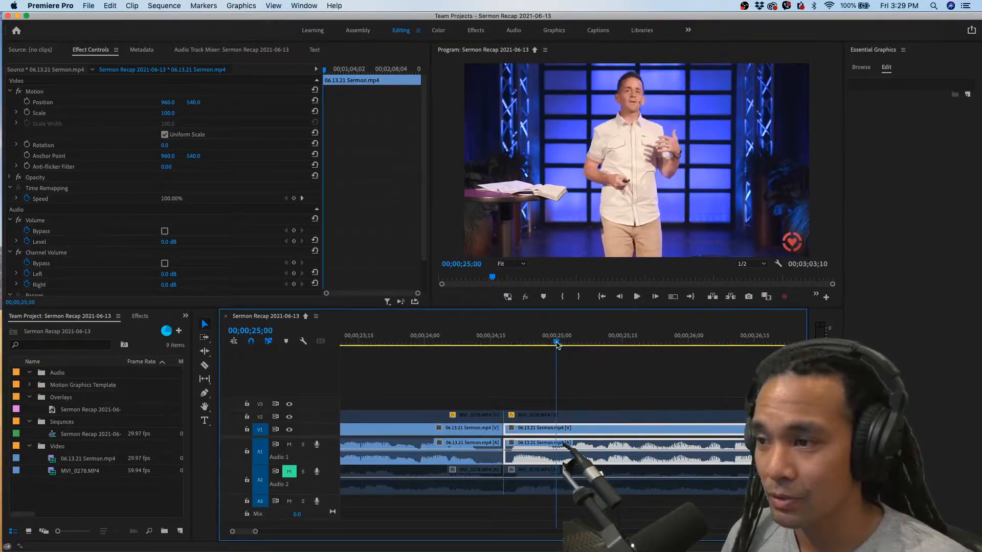
{"action": "left_click", "coordinate": [507, 345]}
{"action": "left_click_drag", "start_coordinate": [508, 345], "coordinate": [555, 341]}
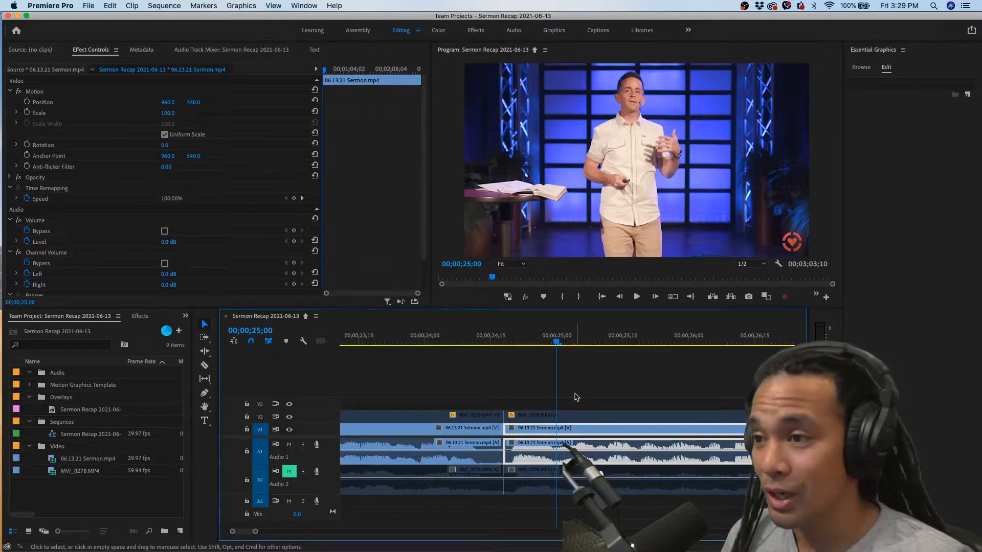
Undo the added edit and cut the clips on all tracks at 00;00;24;18 with the Razor tool instead
{"action": "key", "text": "super+z"}
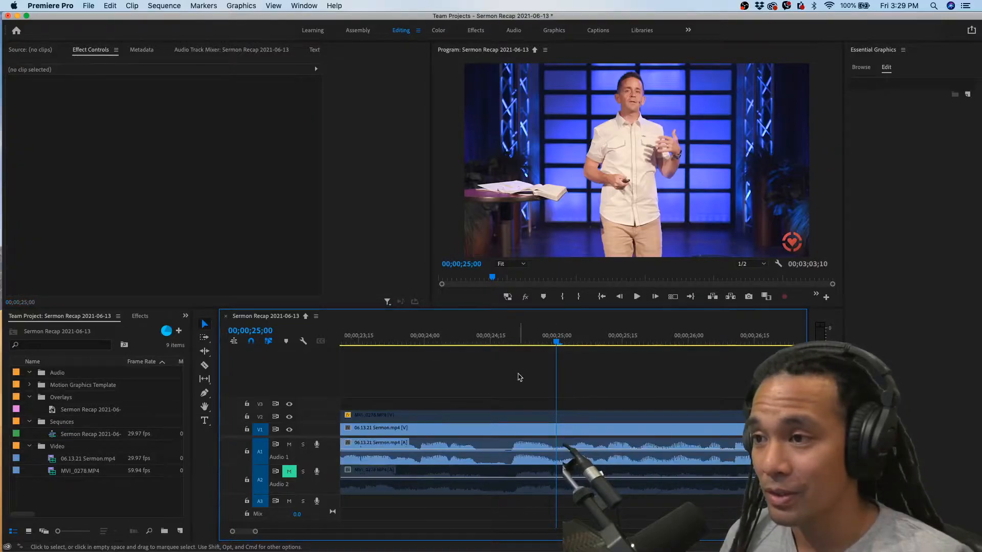
{"action": "left_click", "coordinate": [509, 340]}
{"action": "key", "text": "Left"}
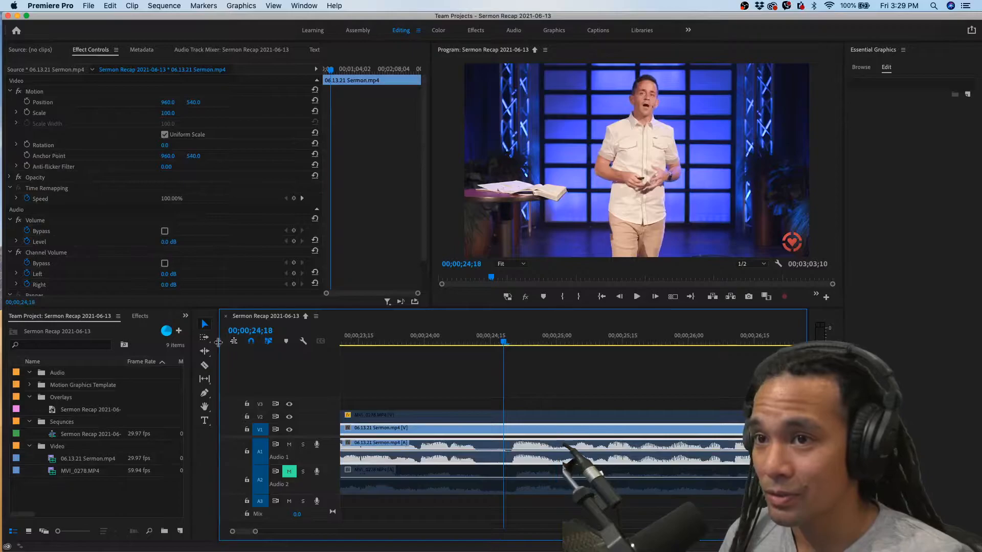
{"action": "left_click", "coordinate": [205, 366]}
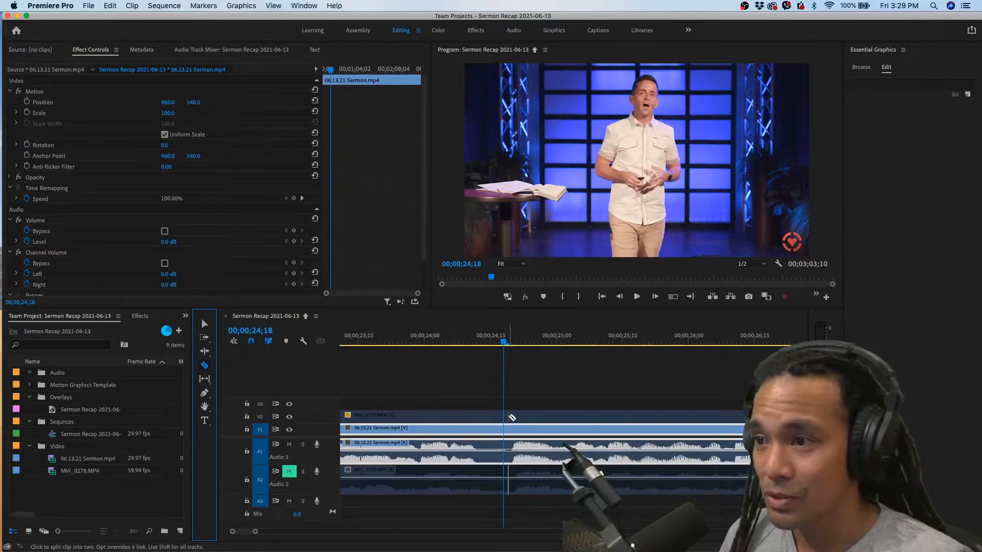
{"action": "left_click", "coordinate": [506, 433], "text": "shift"}
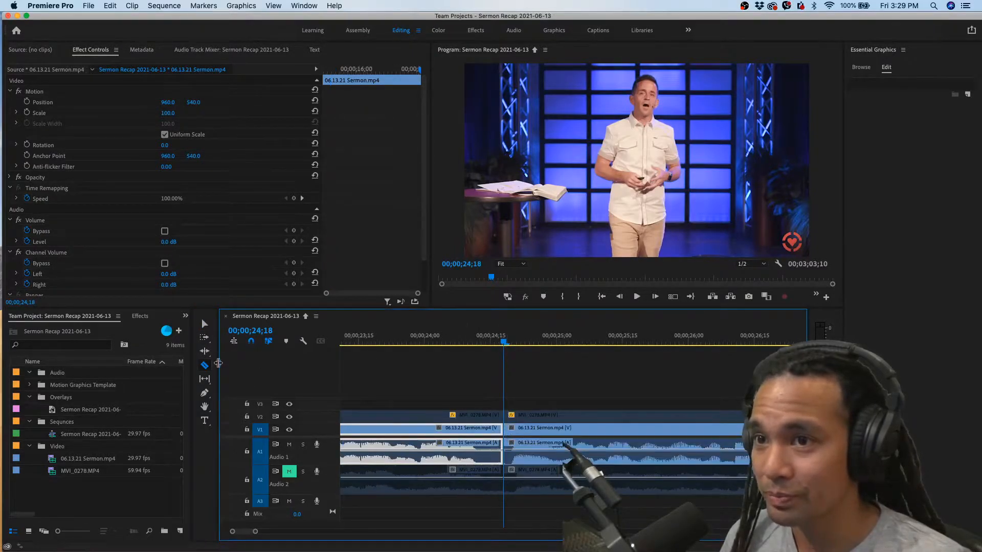
{"action": "left_click", "coordinate": [205, 324]}
Make a second razor cut through the clips on all tracks at 00;00;25;00
{"action": "left_click_drag", "start_coordinate": [505, 337], "coordinate": [559, 339]}
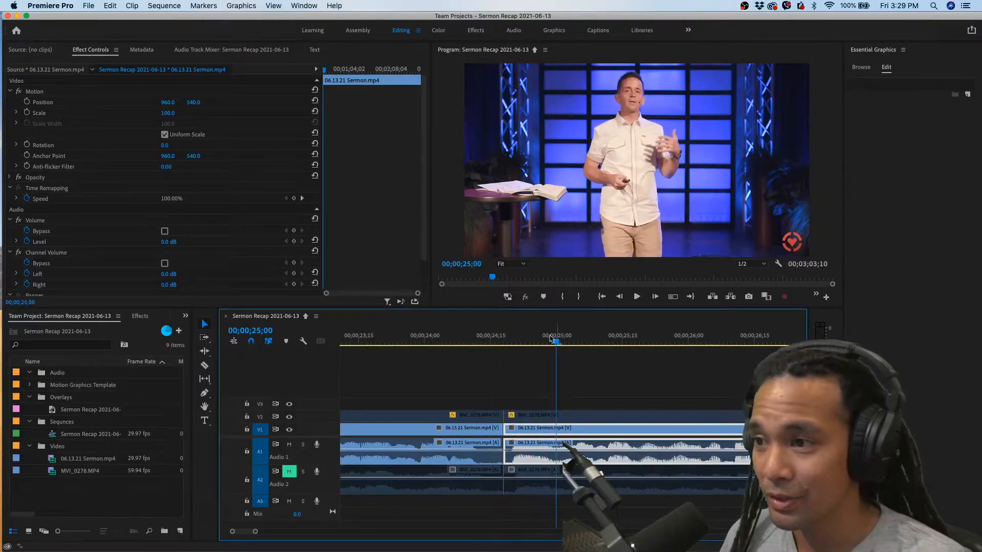
{"action": "left_click", "coordinate": [204, 365]}
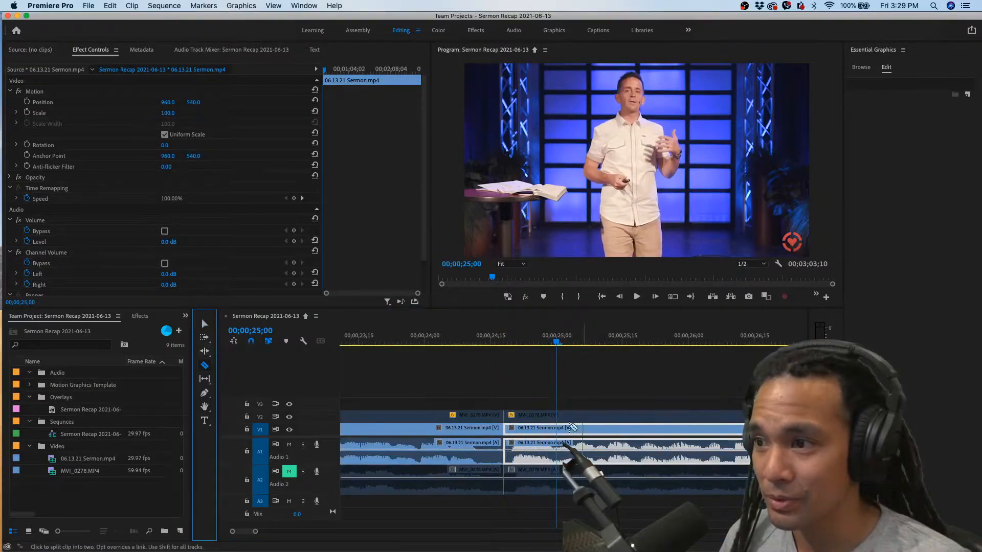
{"action": "left_click", "coordinate": [557, 416], "text": "shift"}
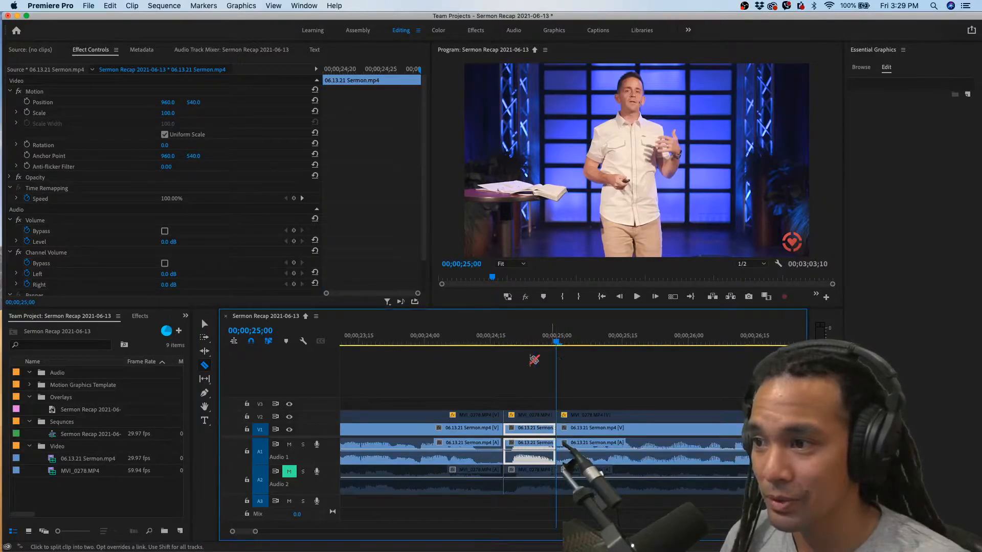
{"action": "key", "text": "v"}
Delete the MVI_0278 and sermon segments between 00;00;24;18 and 00;00;25;00, and close the gap they leave
{"action": "key", "text": "shift+Left"}
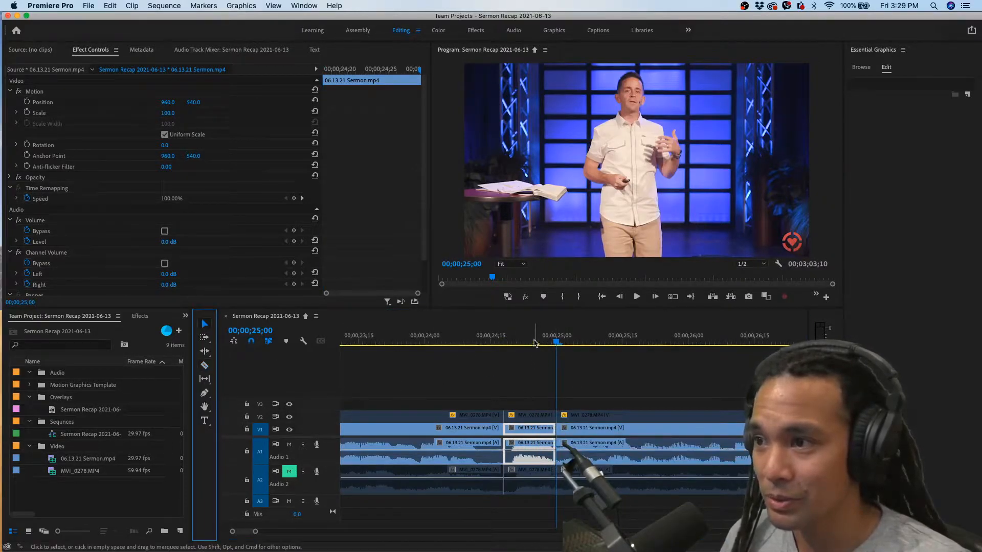
{"action": "left_click", "coordinate": [535, 415]}
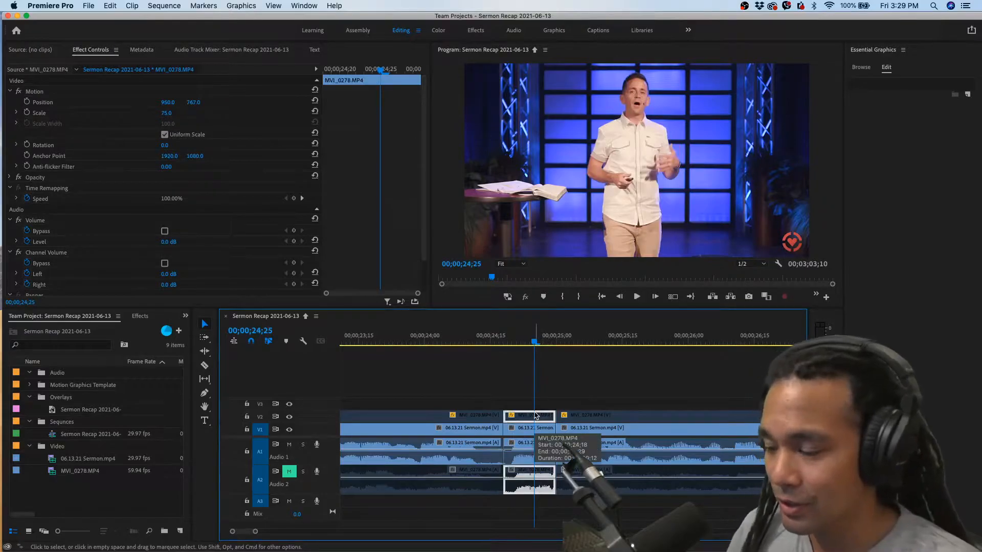
{"action": "key", "text": "Delete"}
{"action": "left_click", "coordinate": [534, 428]}
{"action": "key", "text": "Delete"}
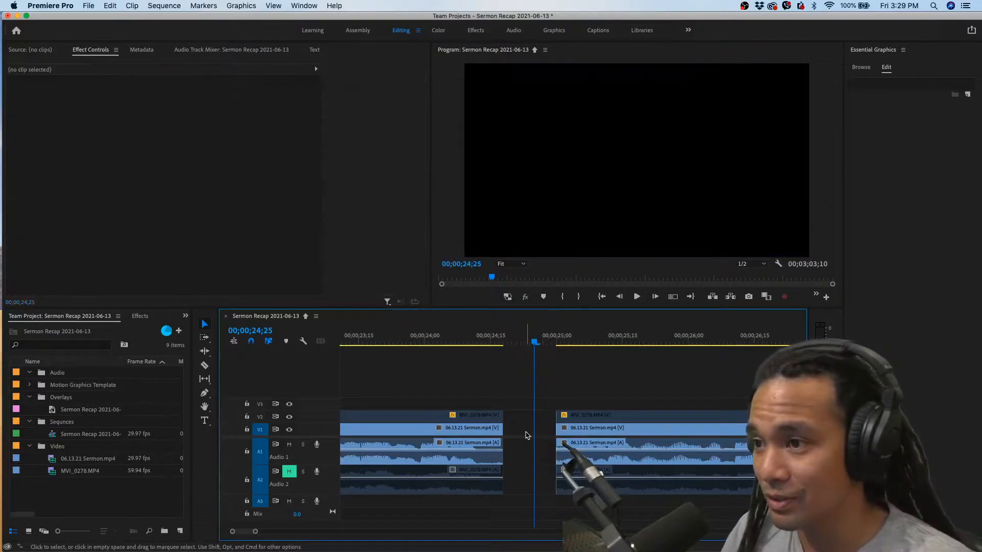
{"action": "left_click", "coordinate": [530, 418]}
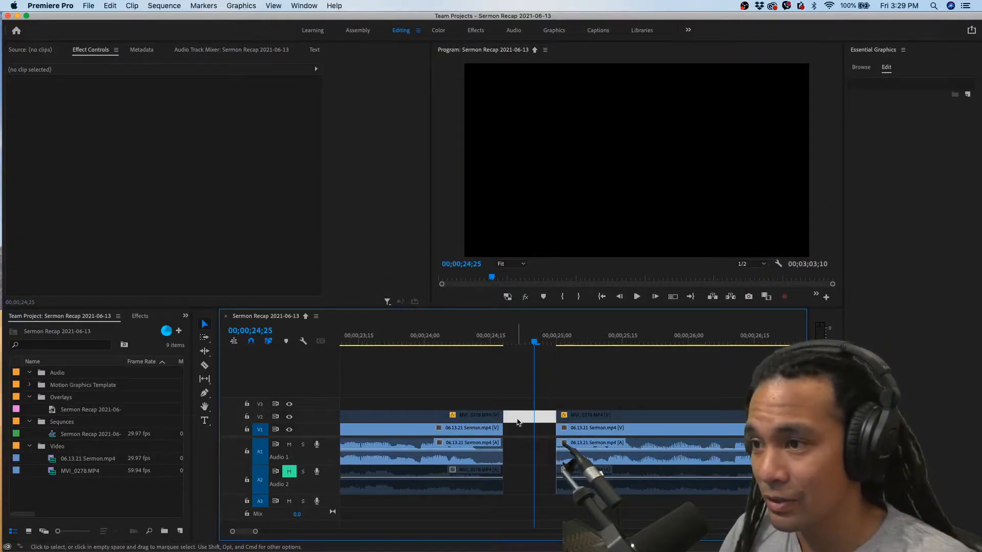
{"action": "key", "text": "Delete"}
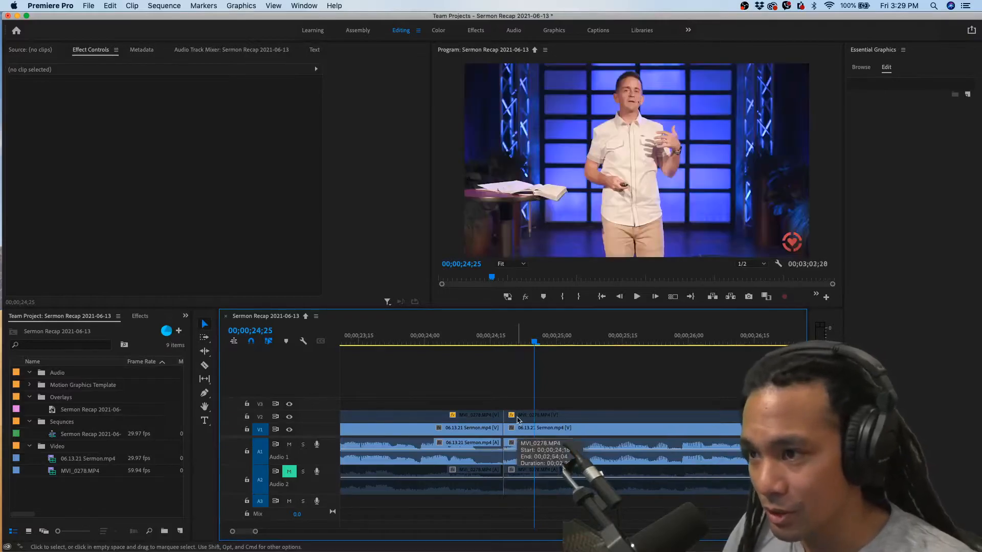
Play the footage across the join at 00;00;24;18 to check how the cut sounds
{"action": "left_click", "coordinate": [481, 338]}
{"action": "key", "text": "space"}
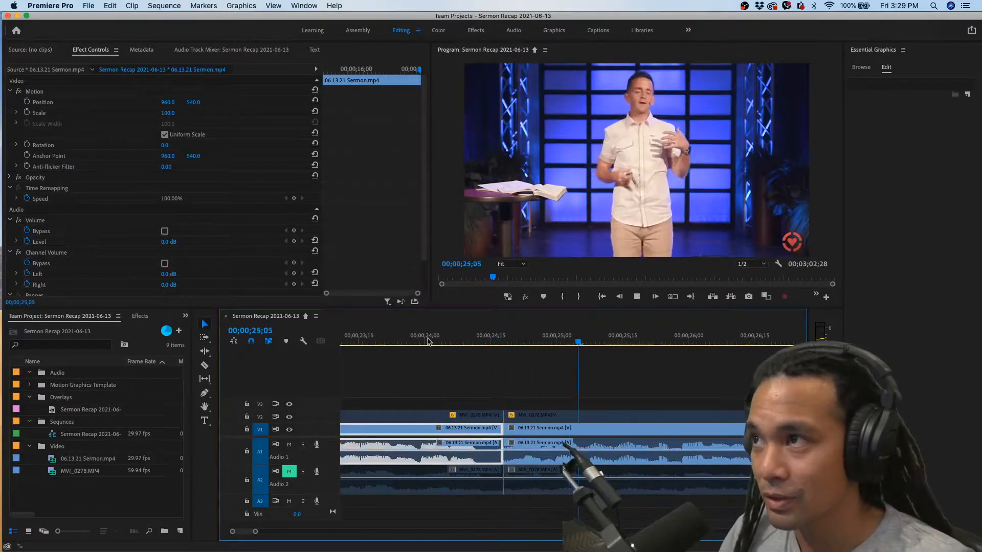
{"action": "key", "text": "space"}
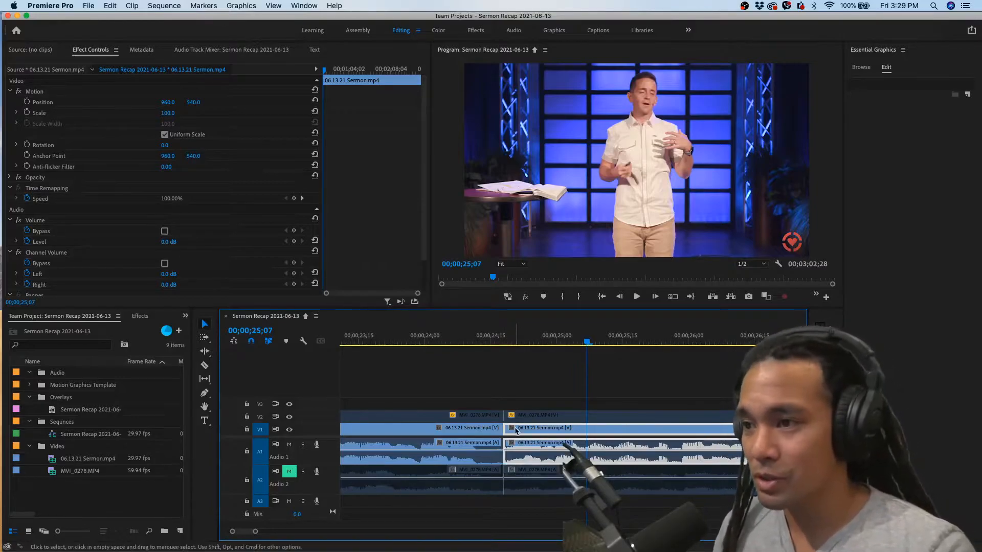
Undo the gap removal, both segment deletions and the razor cuts, and return the playhead to 00;00;24;18
{"action": "key", "text": "super+z"}
{"action": "key", "text": "super+z"}
{"action": "key", "text": "super+z"}
{"action": "key", "text": "super+z"}
{"action": "key", "text": "super+z"}
{"action": "key", "text": "super+z"}
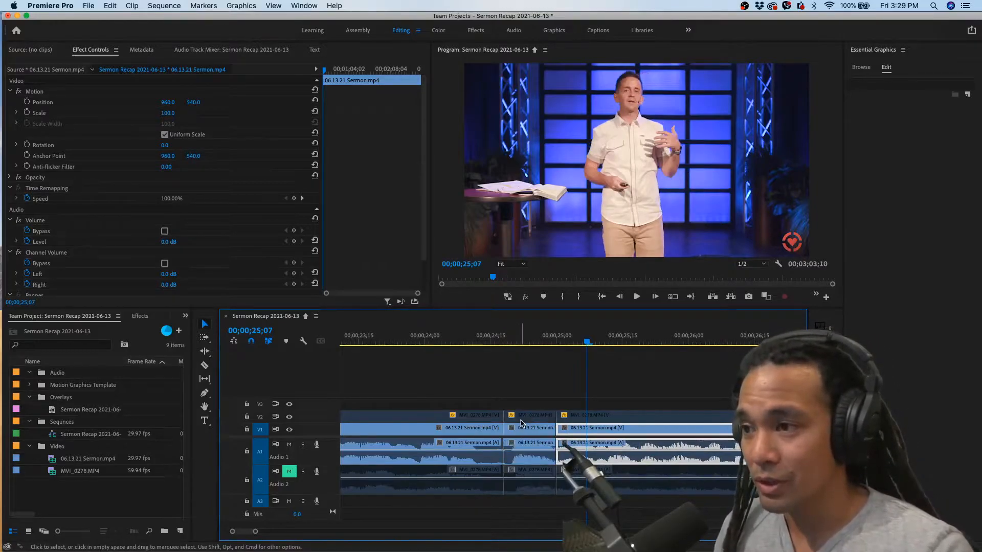
{"action": "key", "text": "super+z"}
{"action": "key", "text": "super+z"}
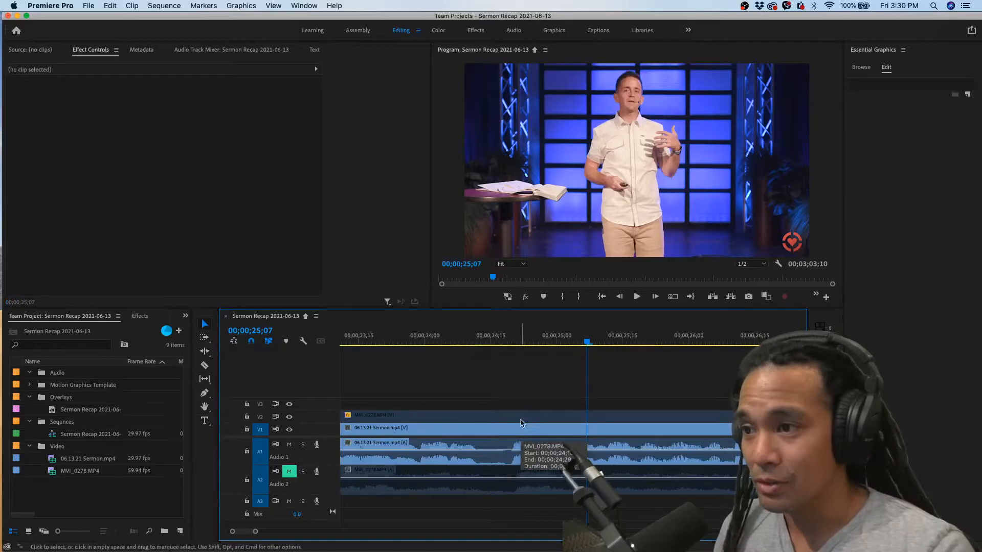
{"action": "left_click", "coordinate": [490, 344]}
{"action": "left_click_drag", "start_coordinate": [490, 346], "coordinate": [504, 346]}
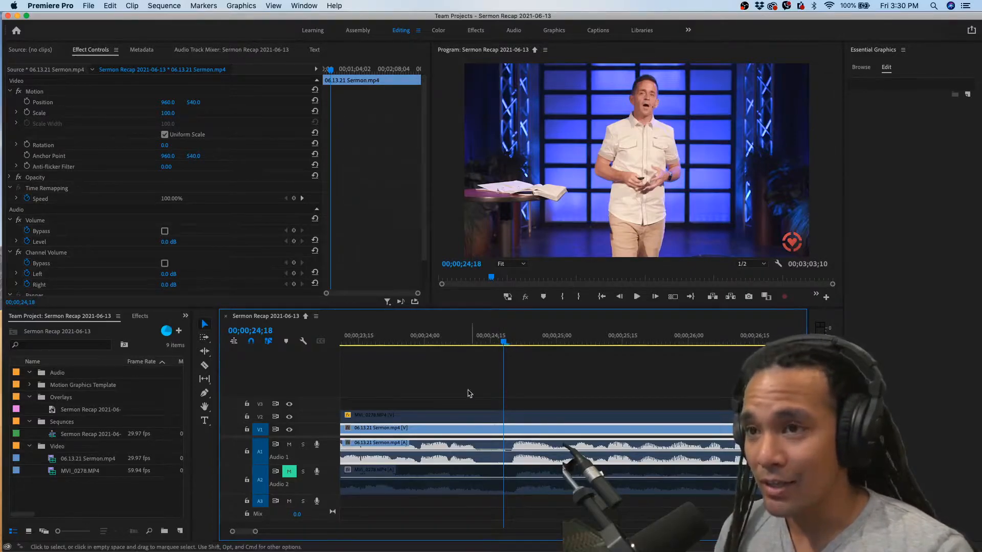
Look up the keyboard shortcuts assigned to Add Edit and to the trim commands, leaving the assignments as they are
{"action": "left_click", "coordinate": [51, 5]}
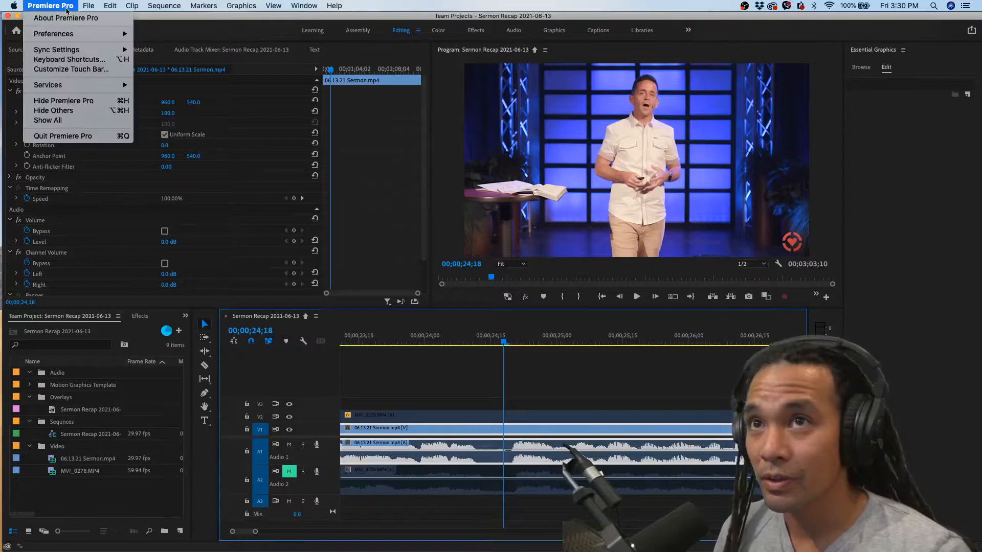
{"action": "left_click", "coordinate": [66, 60]}
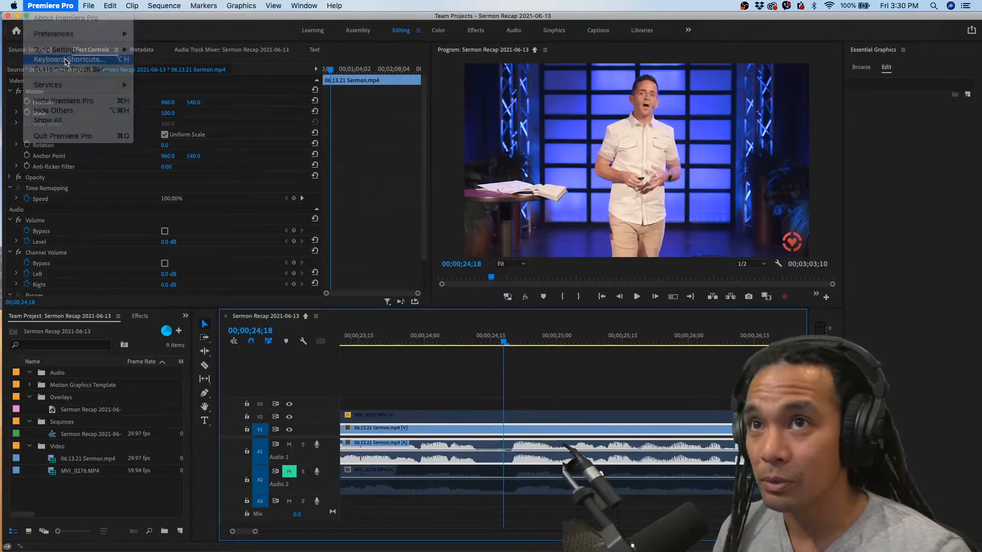
{"action": "type", "text": "add edit"}
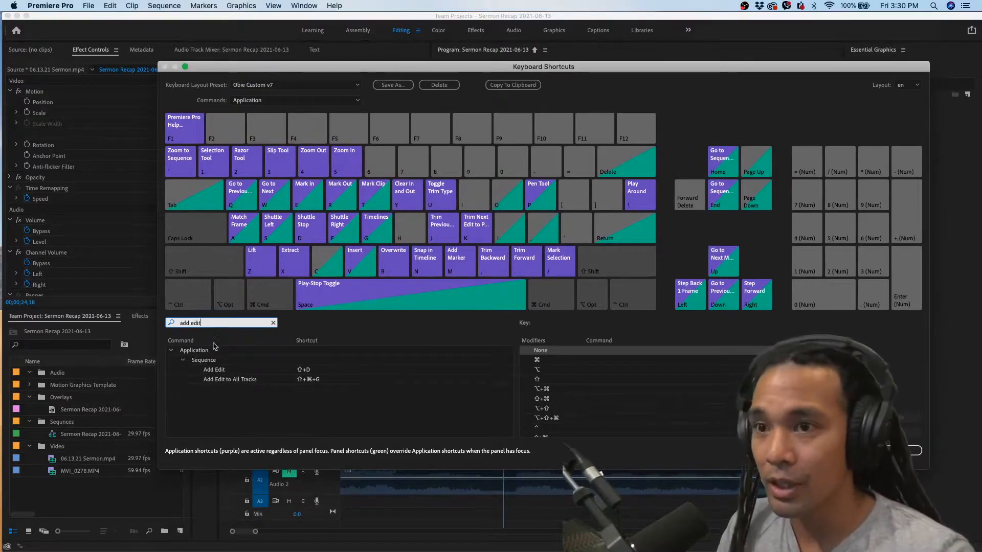
{"action": "left_click", "coordinate": [221, 372]}
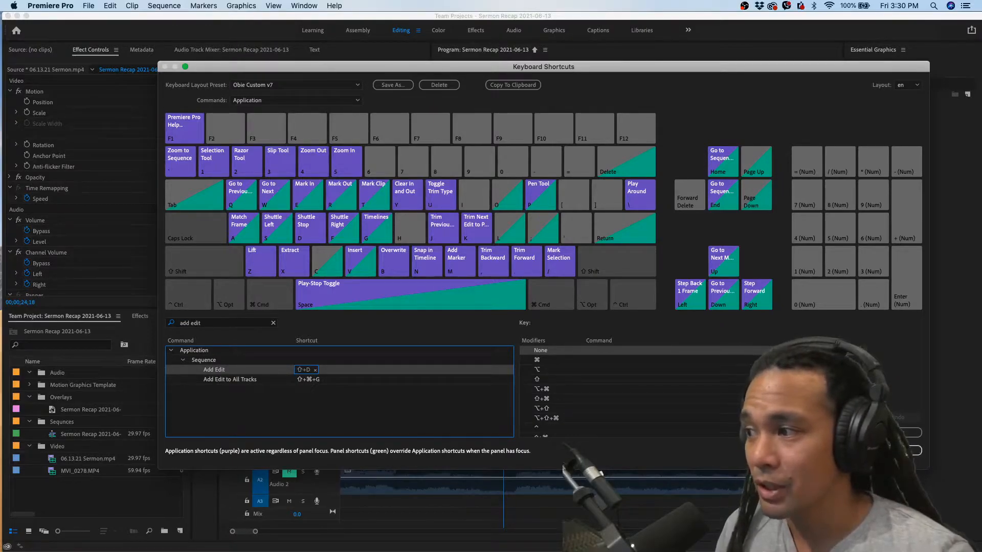
{"action": "left_click", "coordinate": [209, 324]}
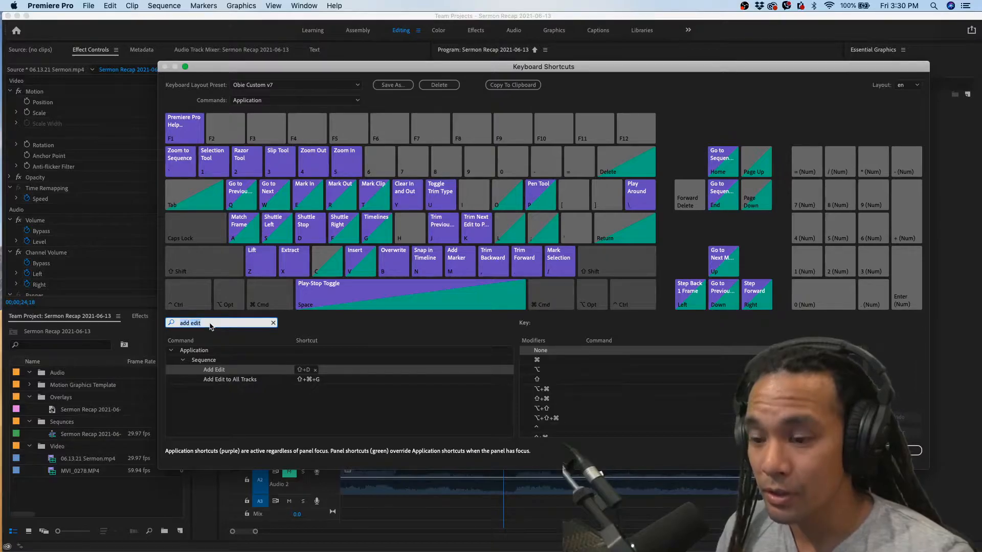
{"action": "type", "text": "trim"}
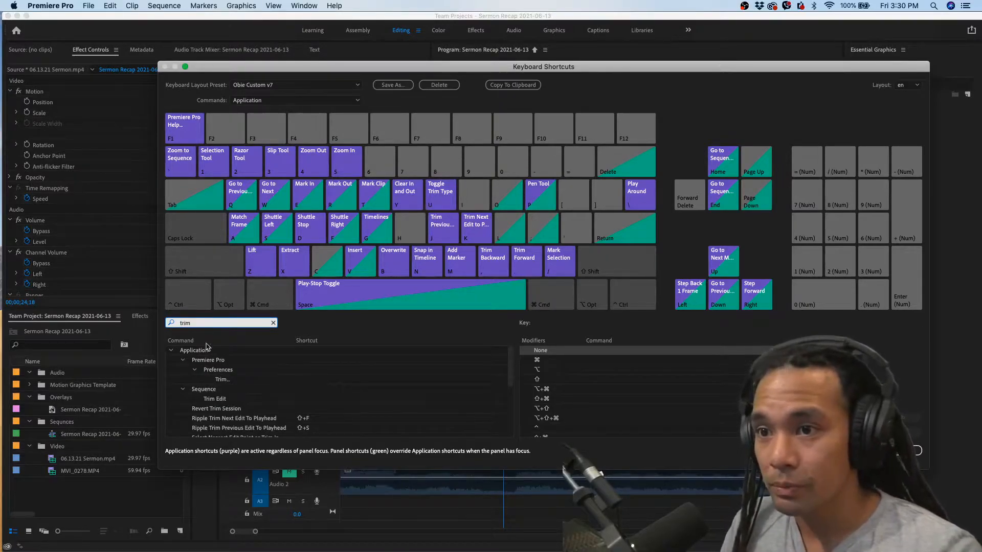
{"action": "scroll", "coordinate": [225, 399], "scroll_direction": "down", "scroll_amount": 1}
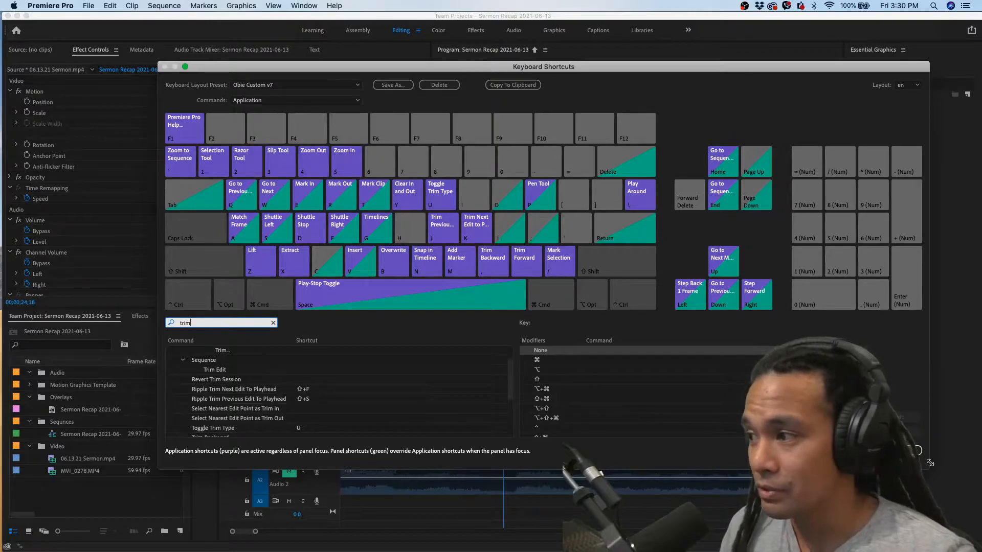
{"action": "left_click", "coordinate": [908, 451]}
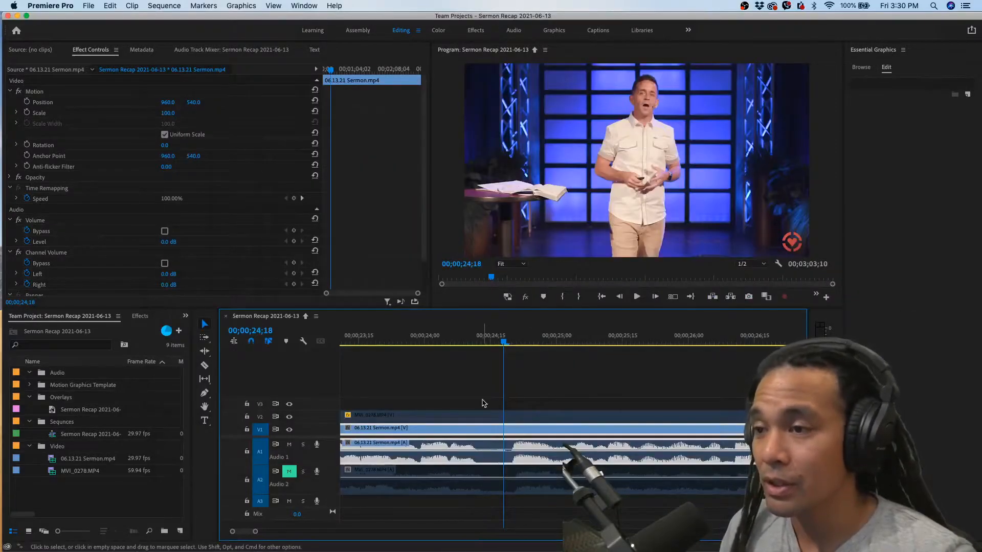
Select the sermon and MVI_0278 clips on all tracks and add an edit through them at 00;00;24;18
{"action": "left_click_drag", "start_coordinate": [495, 377], "coordinate": [515, 417]}
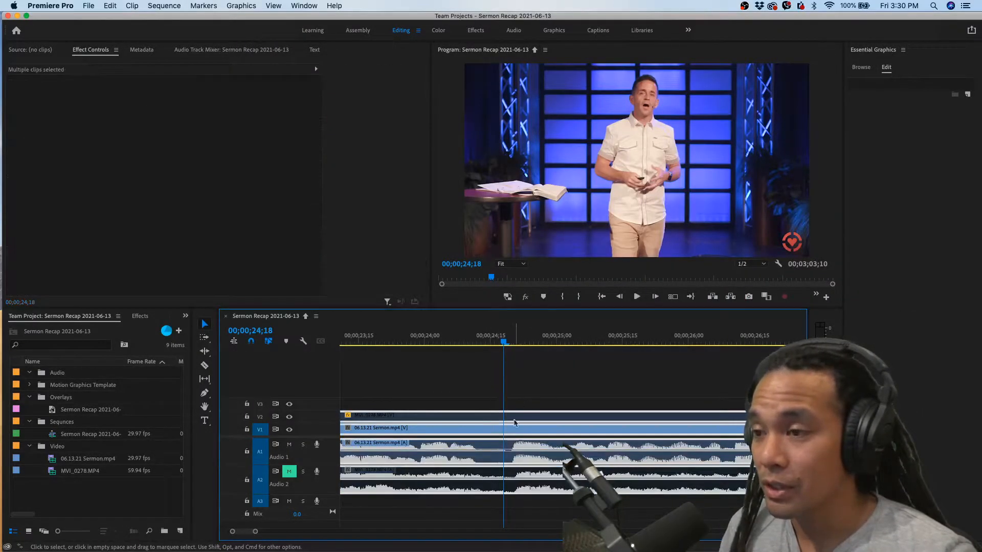
{"action": "key", "text": "space"}
{"action": "left_click_drag", "start_coordinate": [500, 340], "coordinate": [504, 343]}
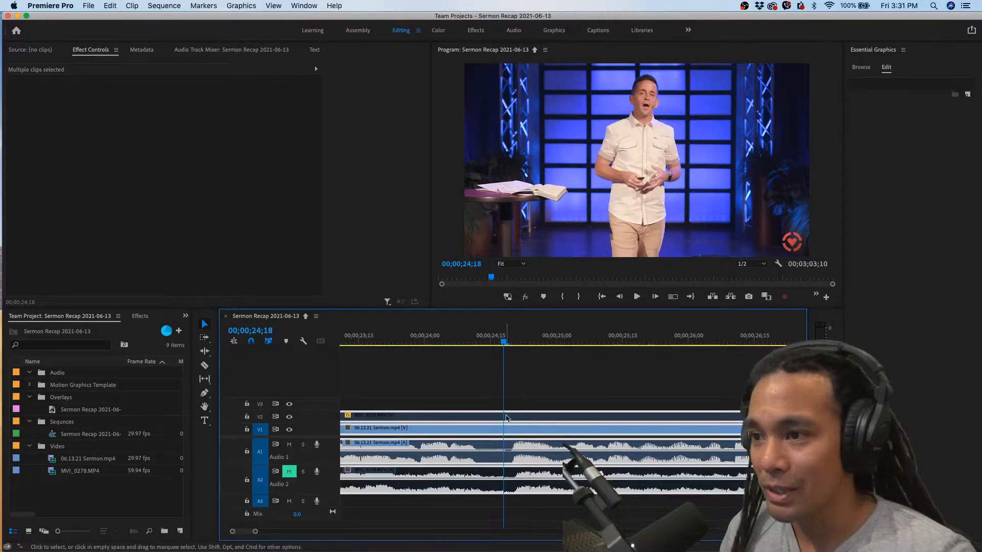
{"action": "left_click_drag", "start_coordinate": [547, 386], "coordinate": [503, 455]}
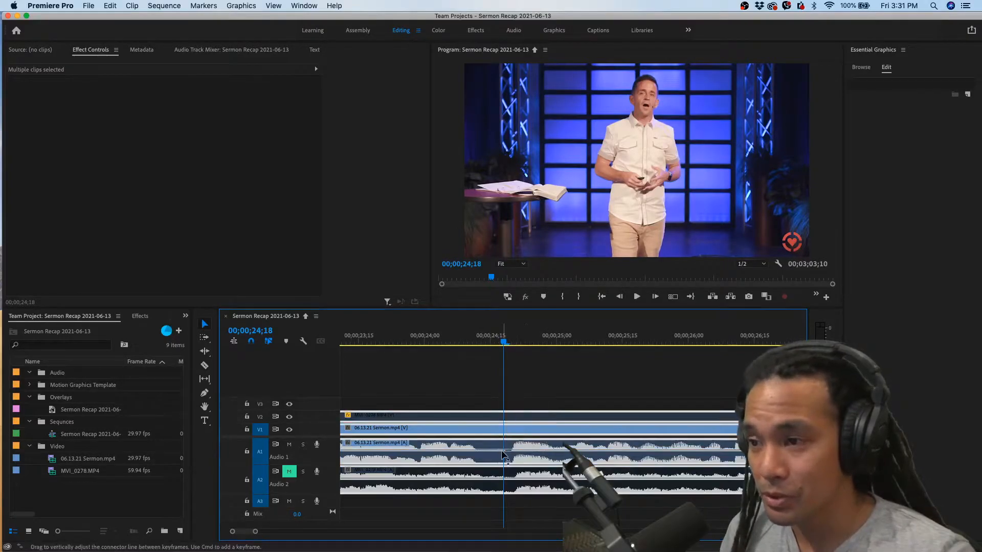
{"action": "key", "text": "super+k"}
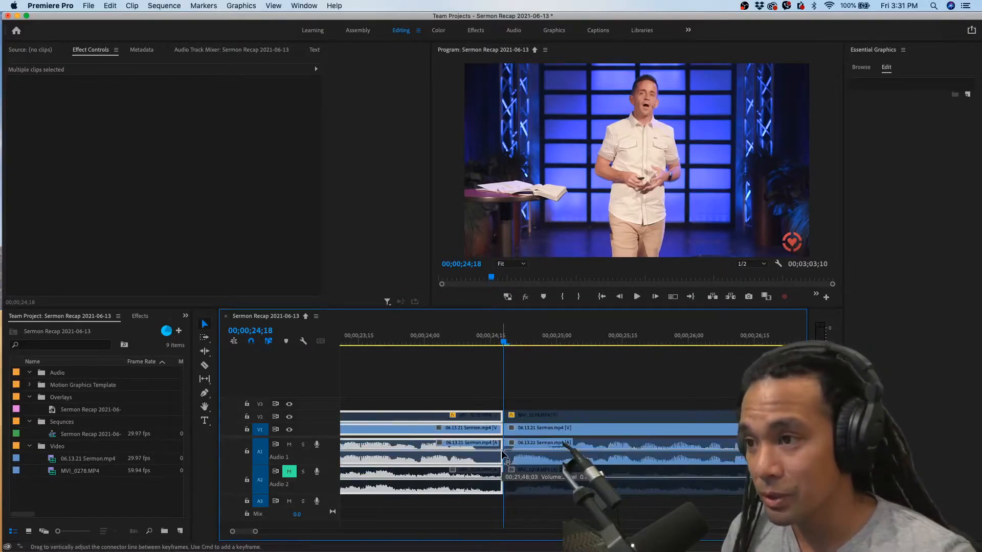
Place the playhead at the end of the unwanted phrase, 00;00;25;01, and select the clips there on all tracks
{"action": "key", "text": "space"}
{"action": "key", "text": "space"}
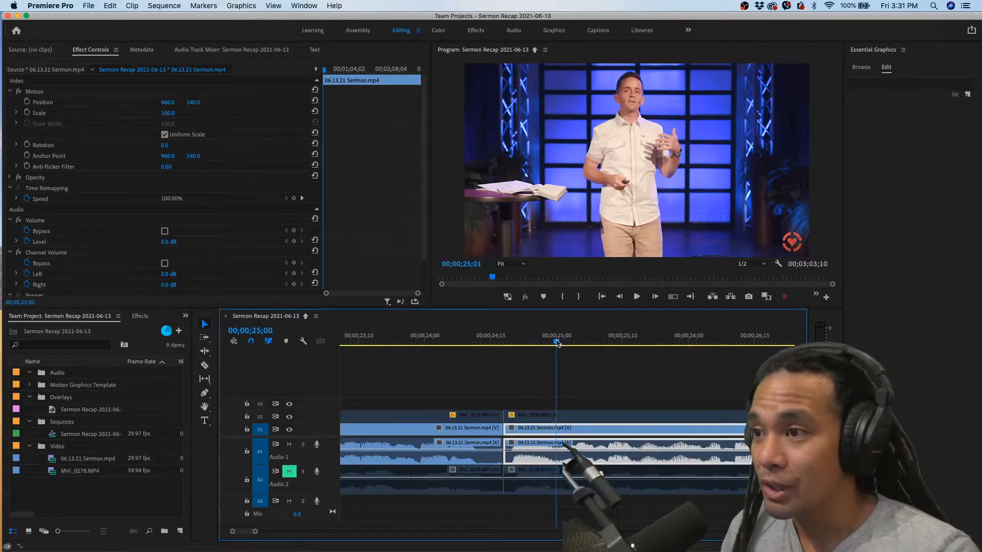
{"action": "left_click_drag", "start_coordinate": [561, 342], "coordinate": [563, 343]}
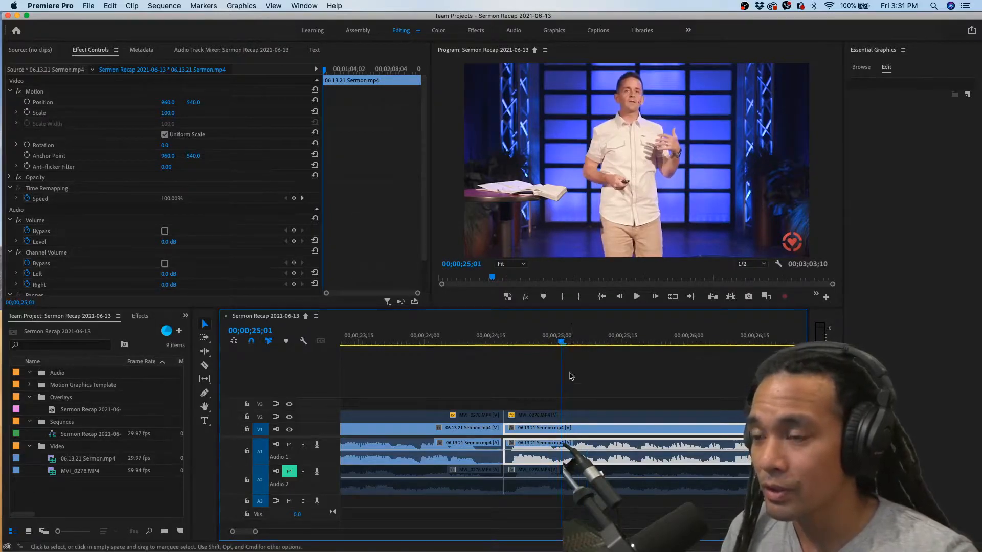
{"action": "left_click_drag", "start_coordinate": [580, 387], "coordinate": [566, 439]}
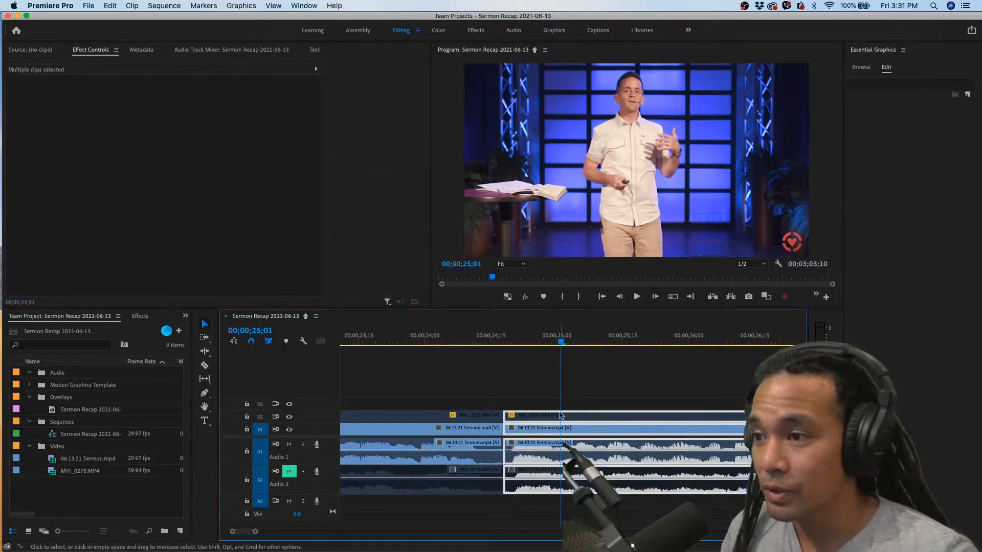
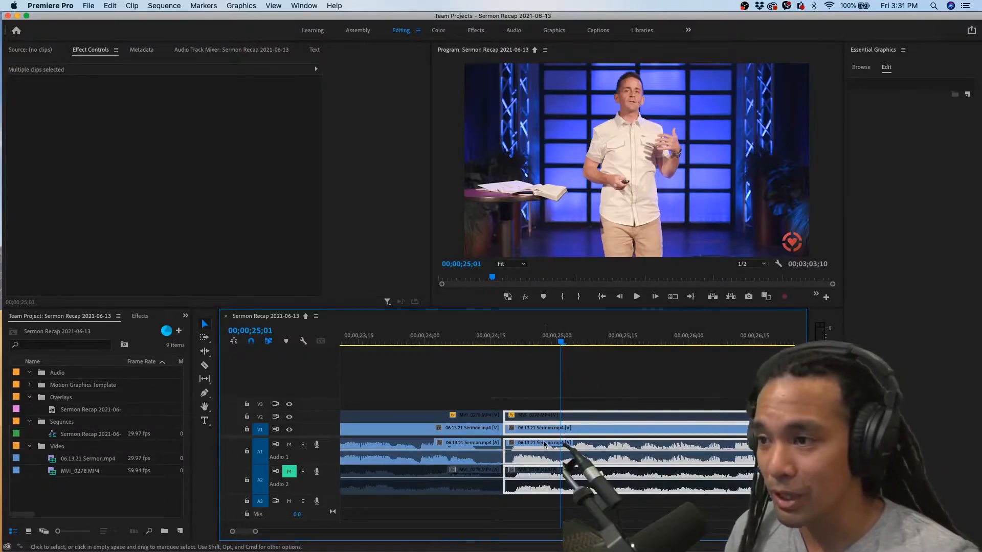
Ripple-trim the start of the selected clips on all tracks to the playhead, removing the unwanted phrase, and play back across the cut
{"action": "key", "text": "shift+Up"}
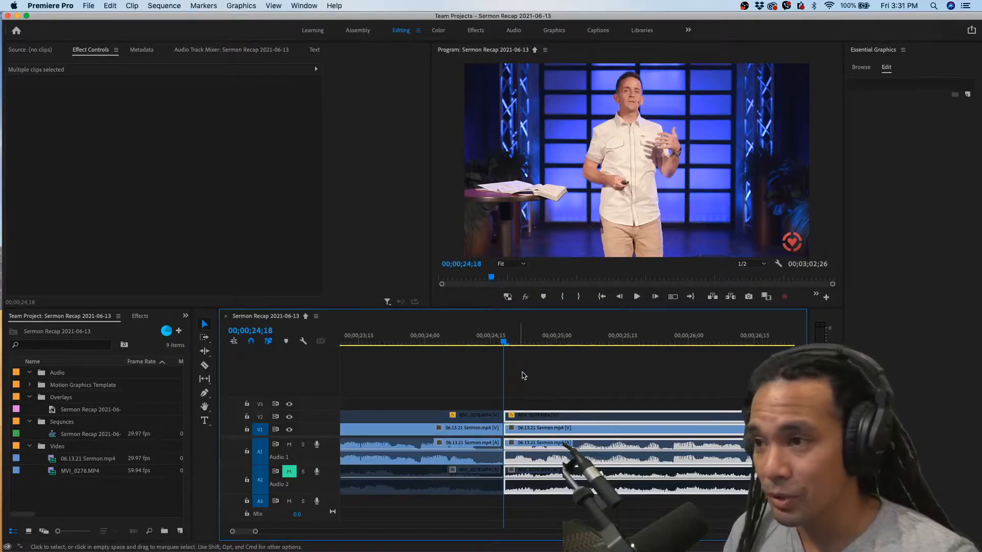
{"action": "left_click", "coordinate": [465, 343]}
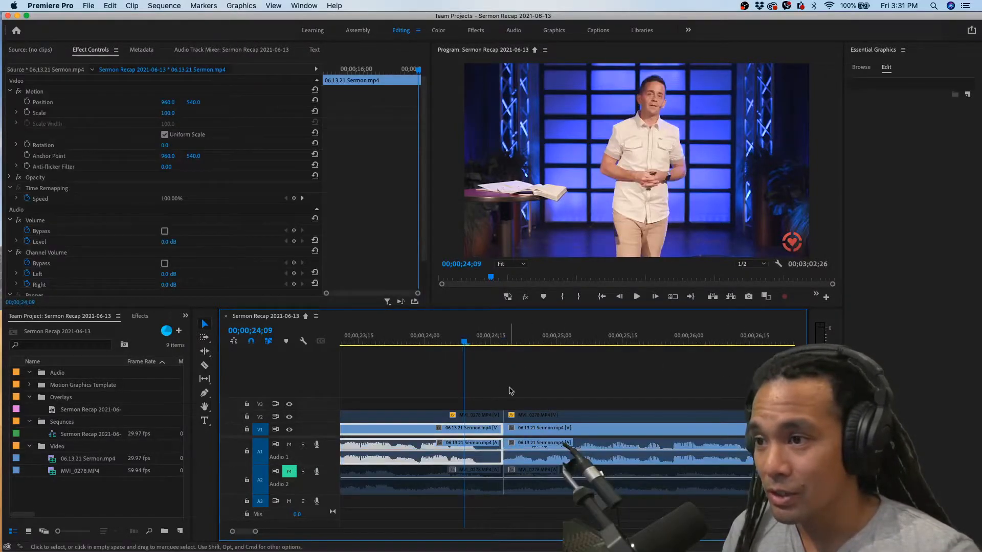
{"action": "key", "text": "space"}
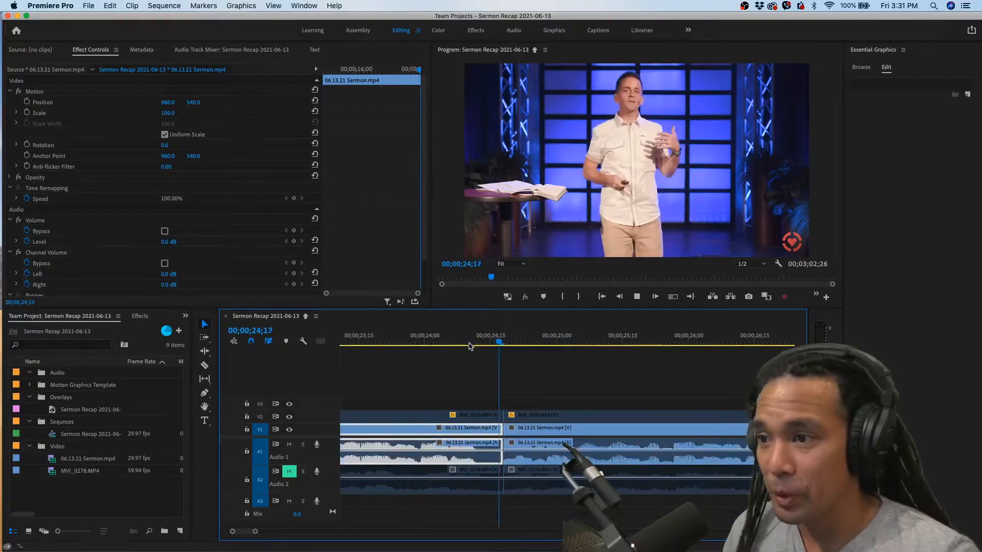
{"action": "key", "text": "space"}
{"action": "scroll", "coordinate": [447, 387], "scroll_direction": "down", "scroll_amount": 3}
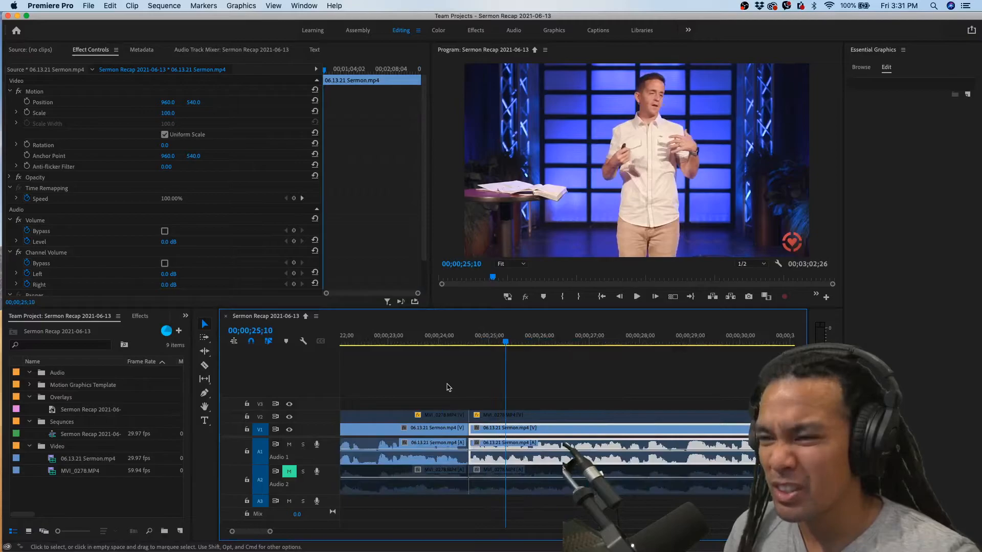
{"action": "left_click", "coordinate": [442, 341]}
{"action": "key", "text": "space"}
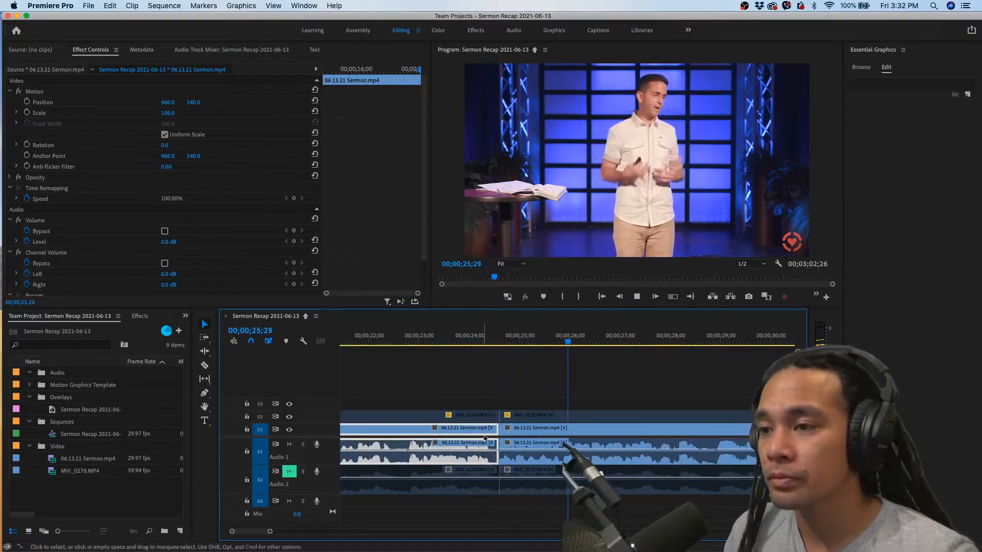
{"action": "key", "text": "space"}
Try applying the default transitions at the sermon clip's cut at 00;00;24;18, and undo them
{"action": "scroll", "coordinate": [485, 442], "scroll_direction": "up", "scroll_amount": 5}
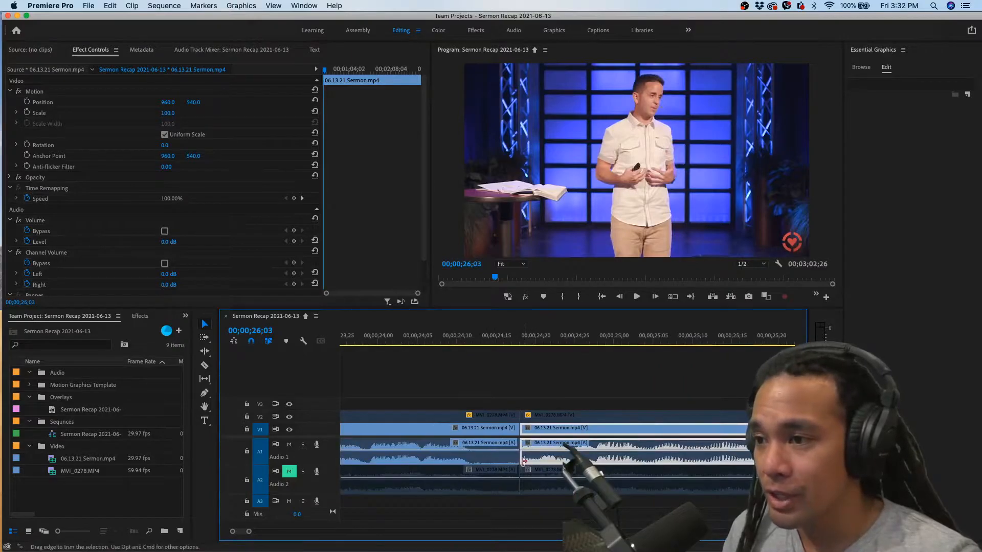
{"action": "left_click", "coordinate": [522, 459]}
{"action": "scroll", "coordinate": [521, 457], "scroll_direction": "up", "scroll_amount": 2}
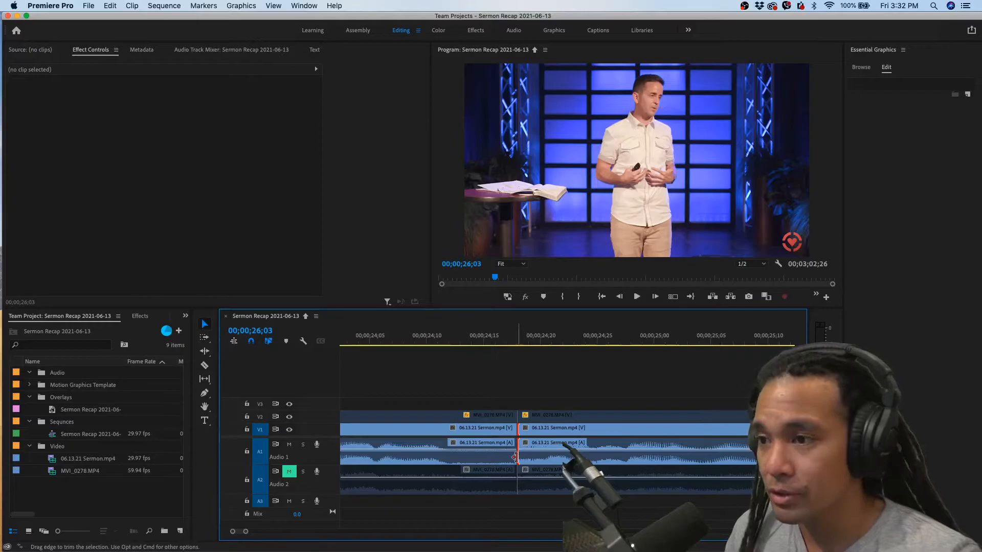
{"action": "right_click", "coordinate": [517, 460]}
{"action": "left_click", "coordinate": [546, 523]}
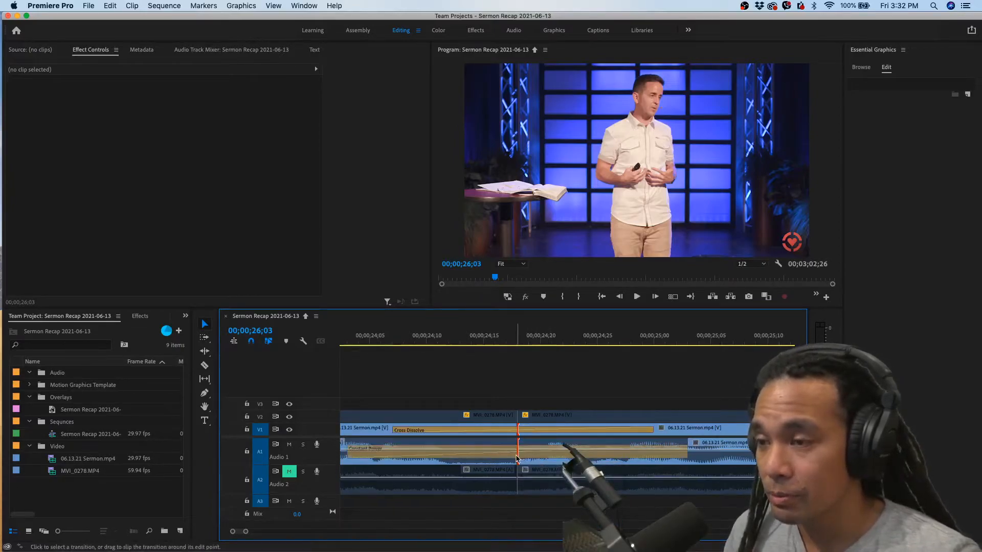
{"action": "right_click", "coordinate": [518, 453]}
{"action": "left_click", "coordinate": [517, 445]}
{"action": "key", "text": "super+z"}
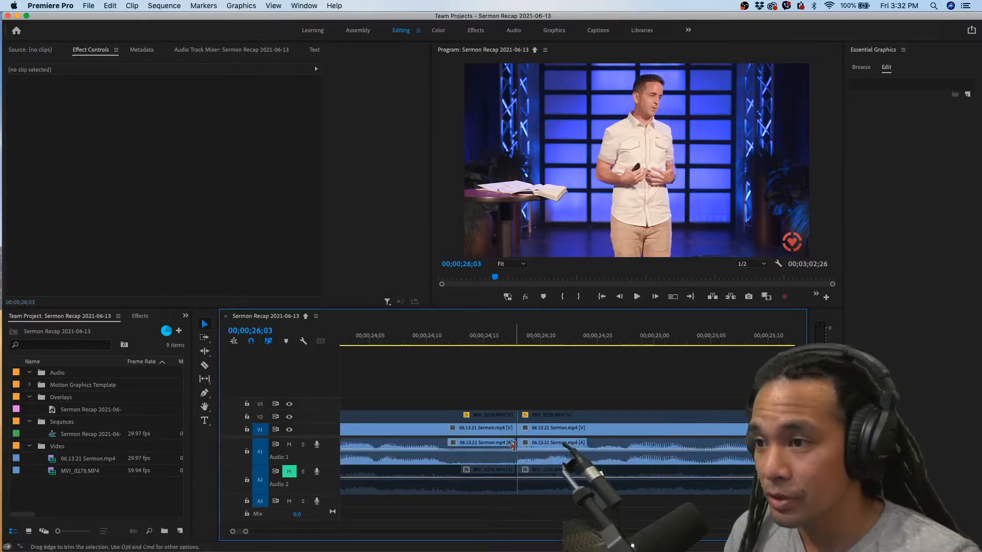
Apply the default transitions at the sermon cut, keeping only the audio Constant Power shortened to about 2 frames and deleting the V1 Cross Dissolve
{"action": "left_click", "coordinate": [516, 450]}
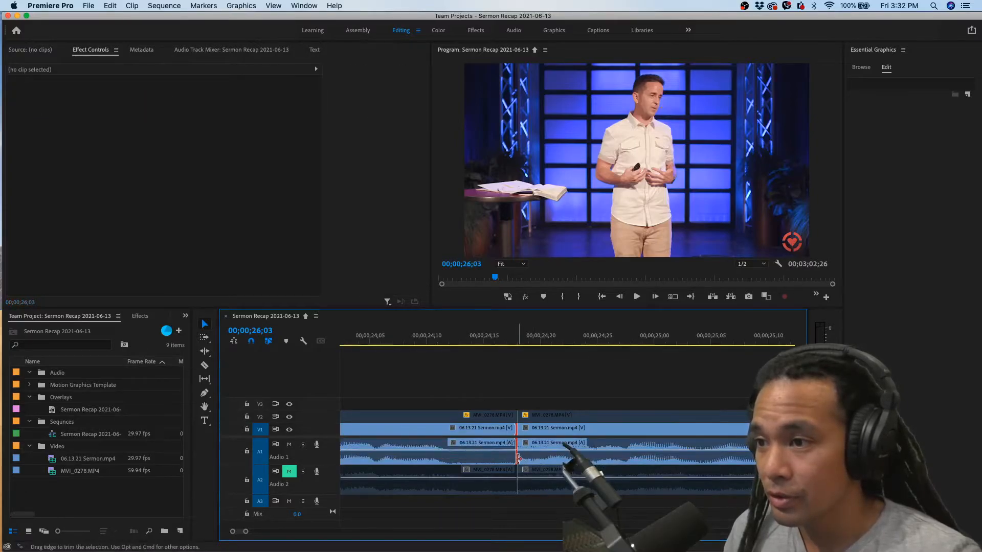
{"action": "right_click", "coordinate": [518, 458]}
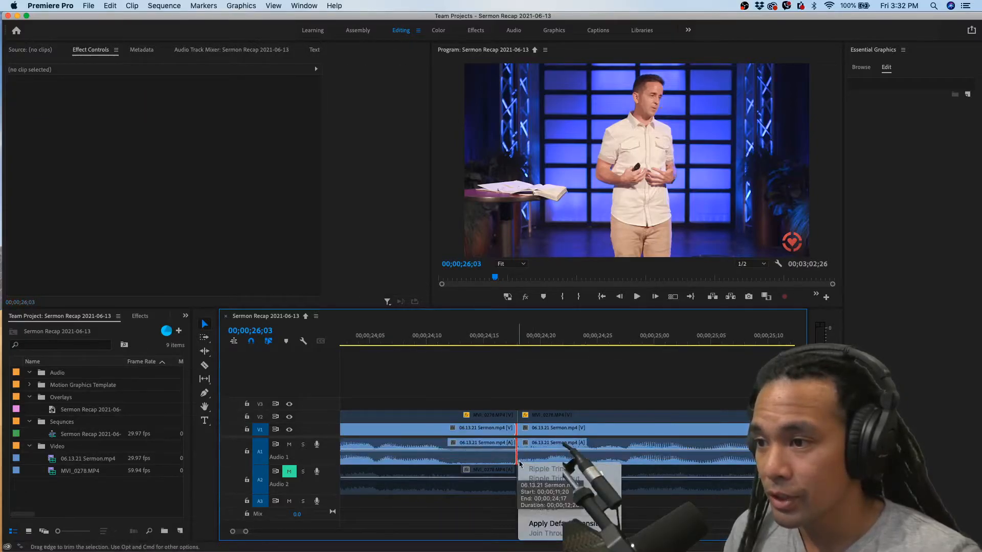
{"action": "left_click", "coordinate": [539, 523]}
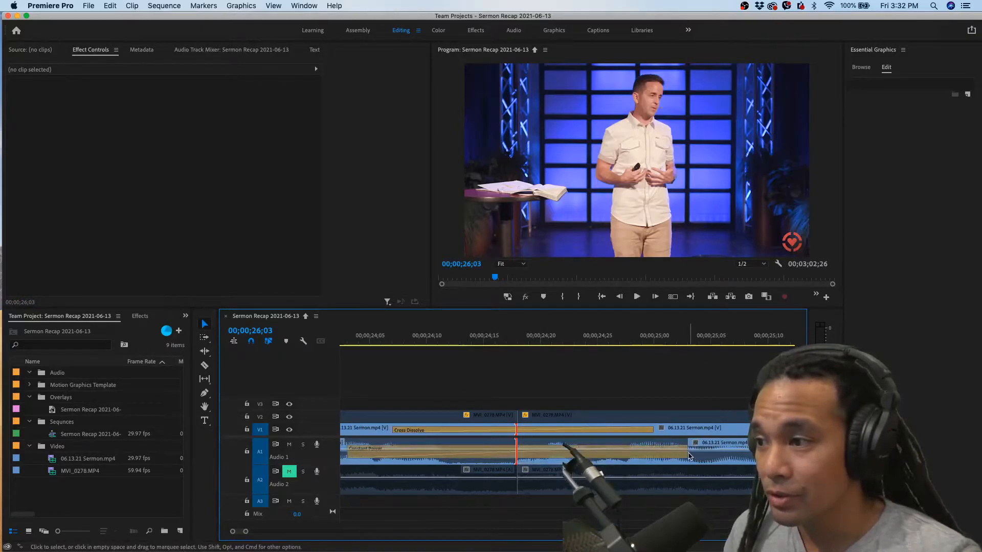
{"action": "left_click", "coordinate": [682, 455]}
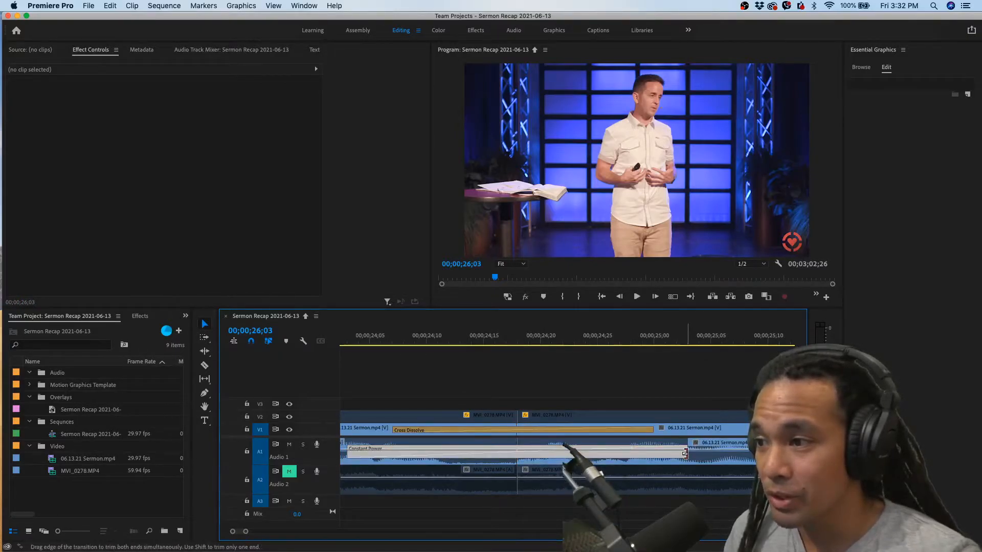
{"action": "left_click_drag", "start_coordinate": [680, 456], "coordinate": [504, 454]}
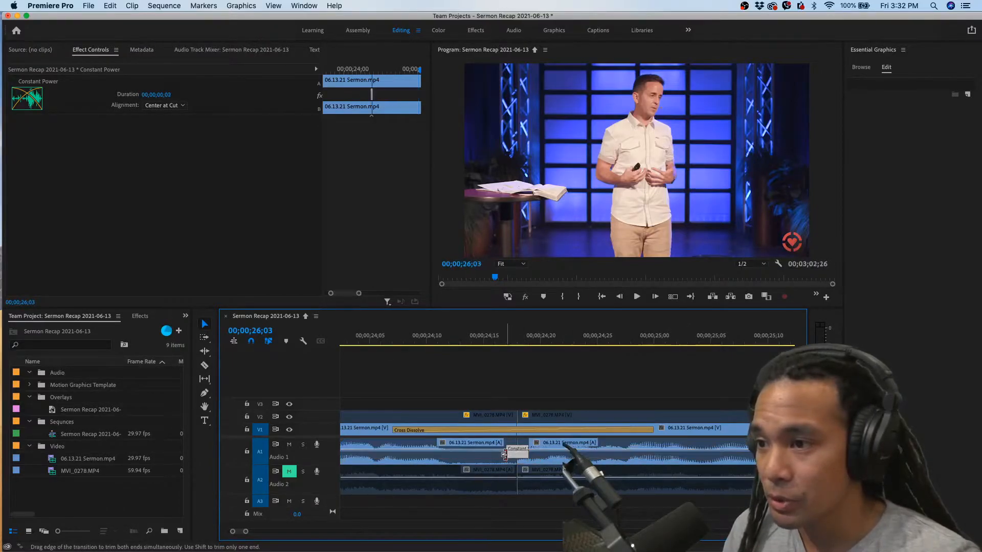
{"action": "left_click", "coordinate": [525, 432]}
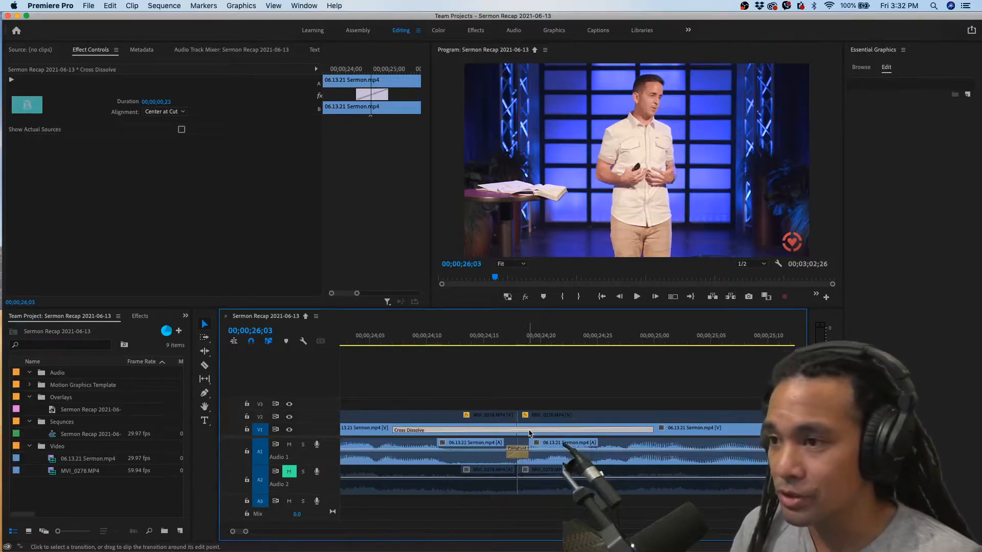
{"action": "key", "text": "Delete"}
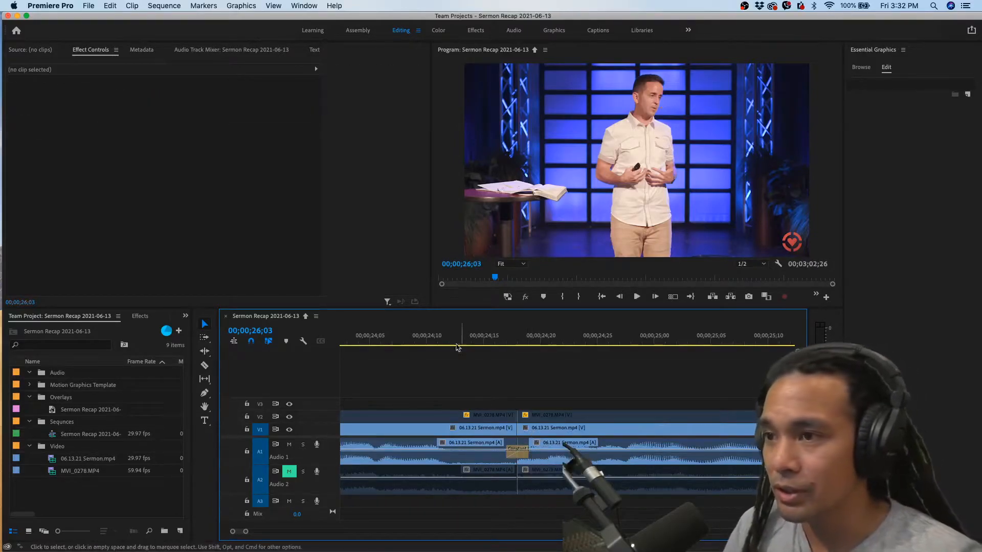
Play back repeatedly across the sermon cut at 00;00;24;18 to check how the short audio crossfade sounds
{"action": "left_click", "coordinate": [429, 336]}
{"action": "key", "text": "space"}
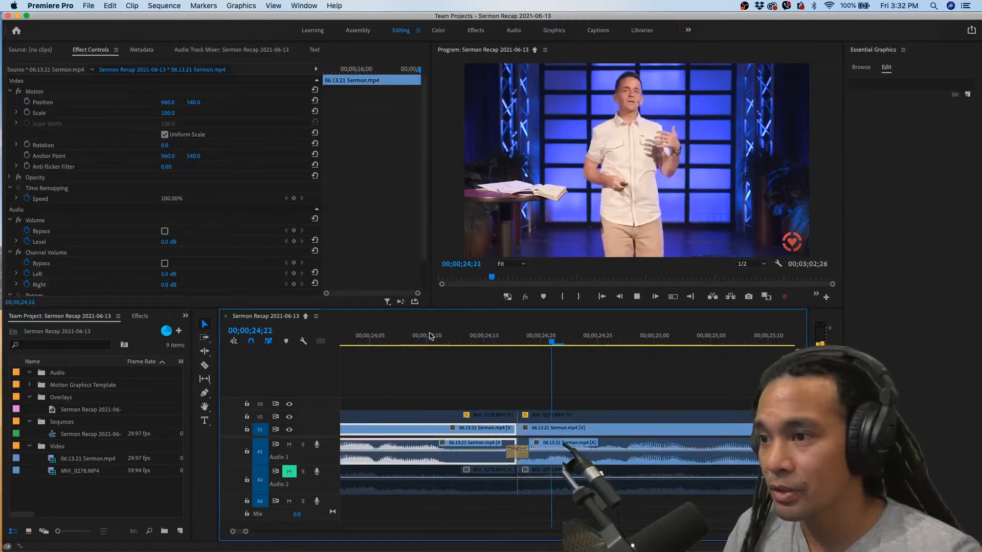
{"action": "key", "text": "space"}
{"action": "key", "text": "minus"}
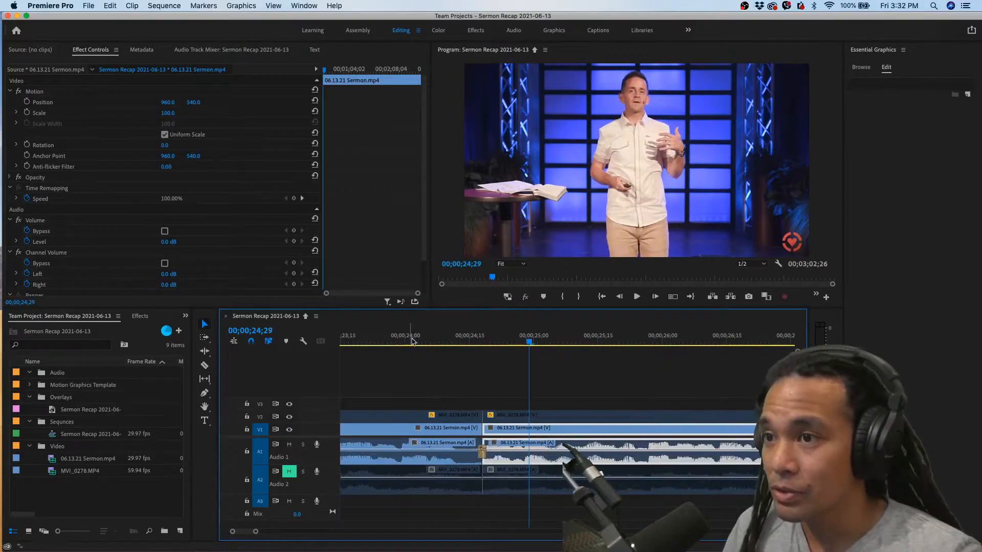
{"action": "left_click", "coordinate": [412, 339]}
{"action": "key", "text": "space"}
{"action": "key", "text": "space"}
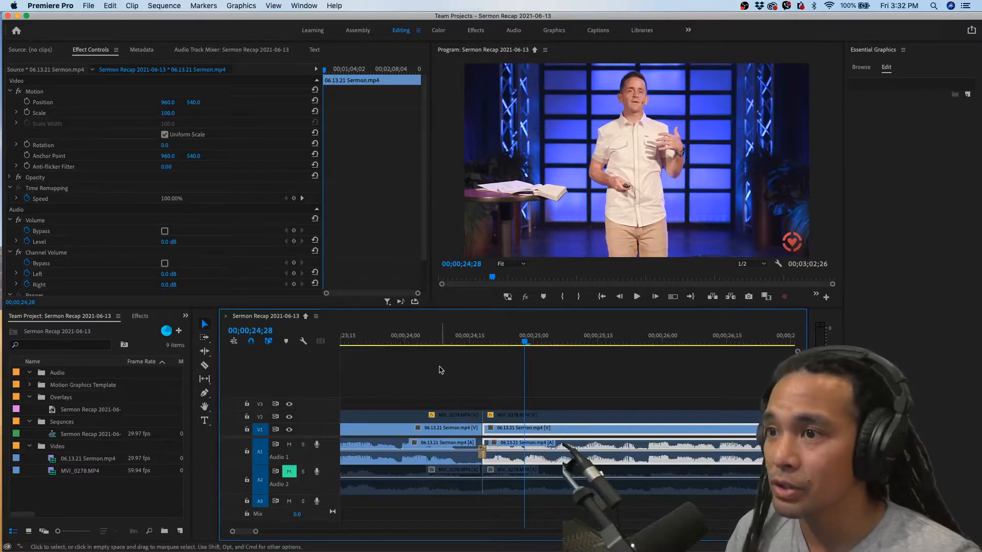
{"action": "left_click", "coordinate": [413, 340]}
{"action": "key", "text": "space"}
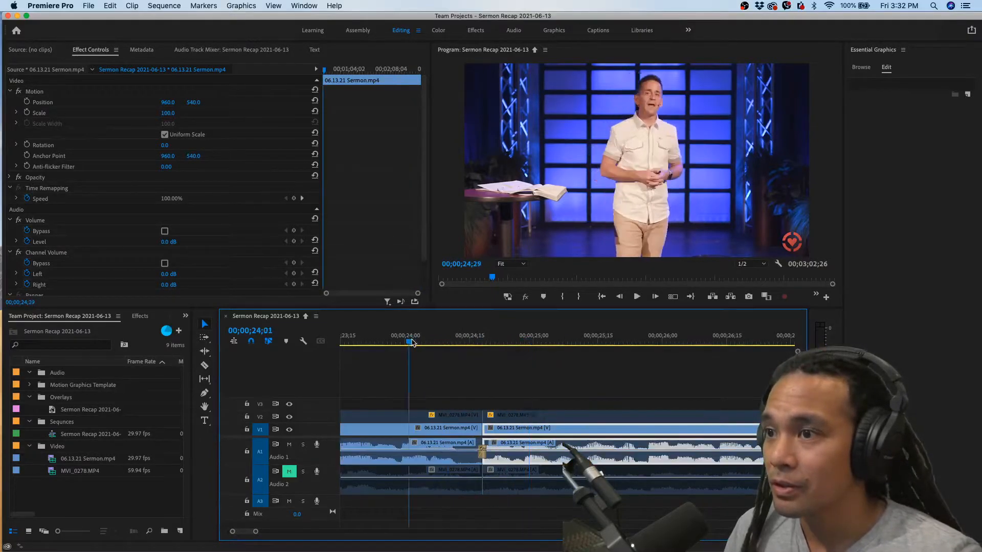
{"action": "key", "text": "space"}
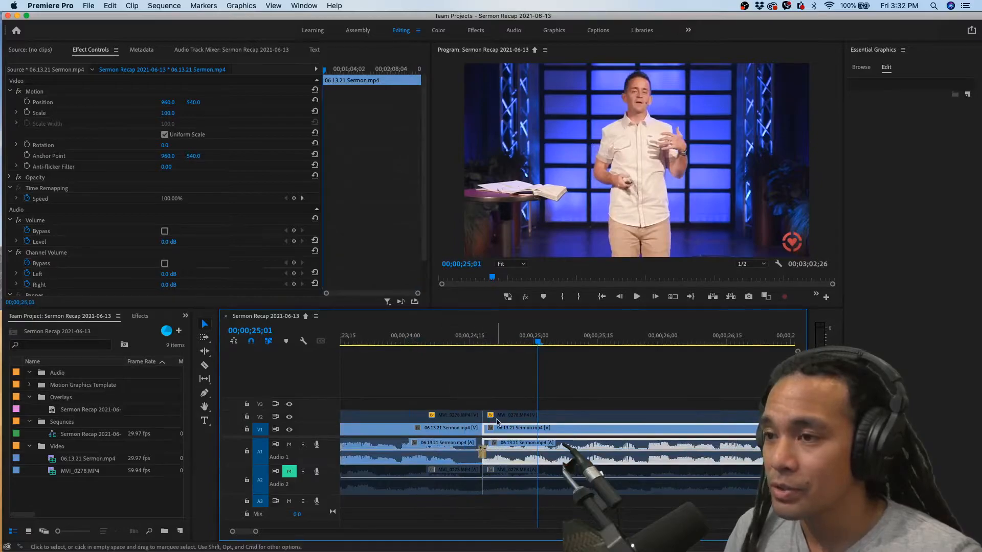
Enable the MVI_0278 clip that follows the cut at 00;00;24;18 so the second camera angle covers the jump
{"action": "scroll", "coordinate": [484, 353], "scroll_direction": "down", "scroll_amount": 1}
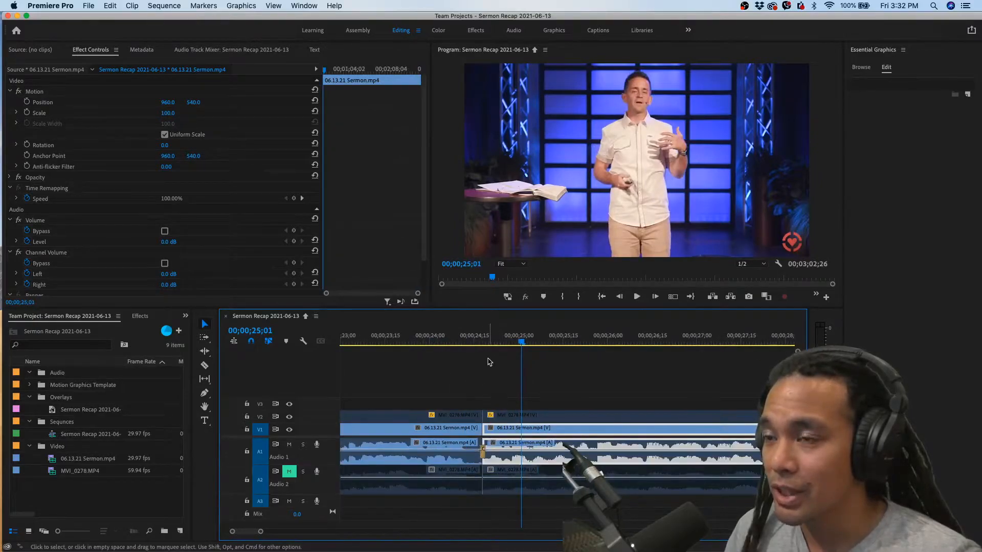
{"action": "left_click", "coordinate": [504, 416]}
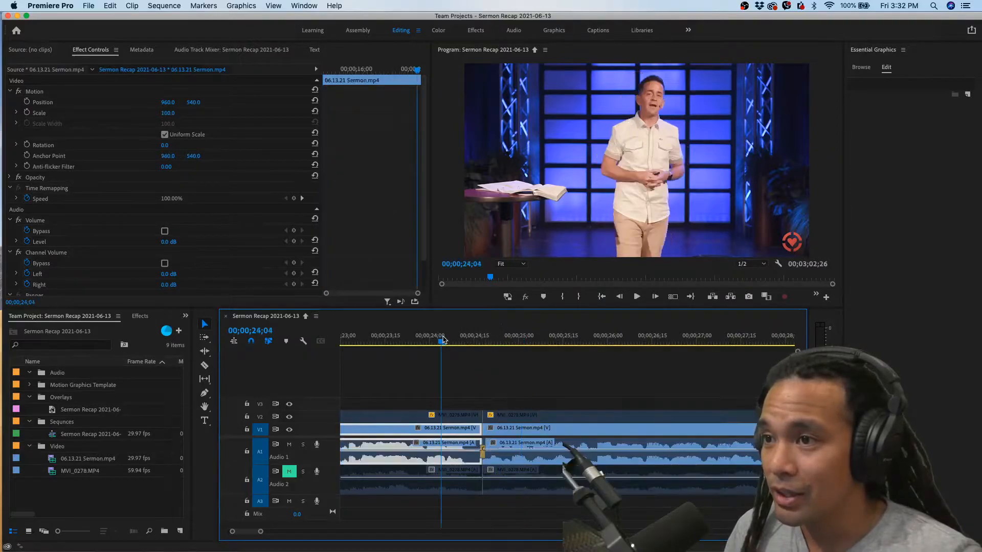
{"action": "left_click", "coordinate": [494, 429]}
{"action": "left_click", "coordinate": [496, 417]}
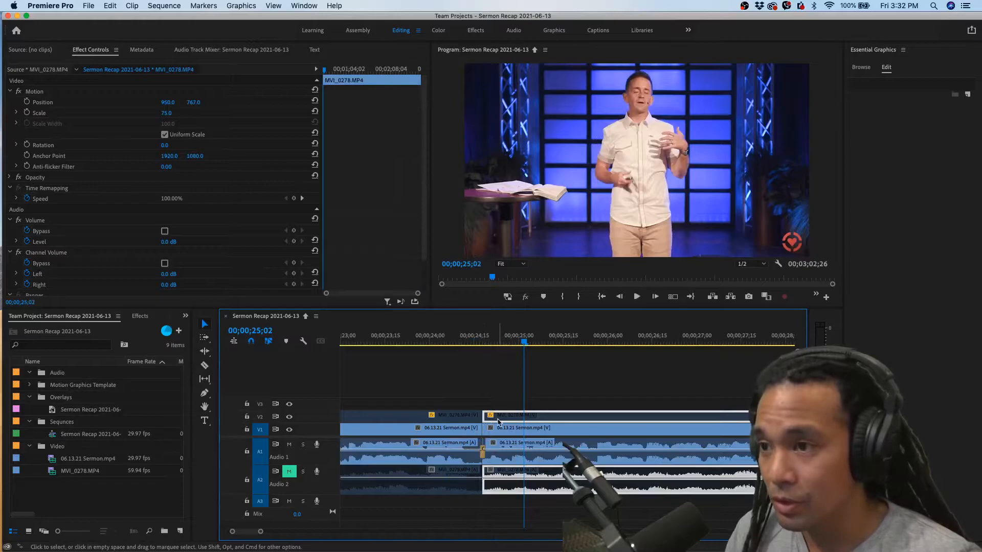
{"action": "right_click", "coordinate": [500, 420]}
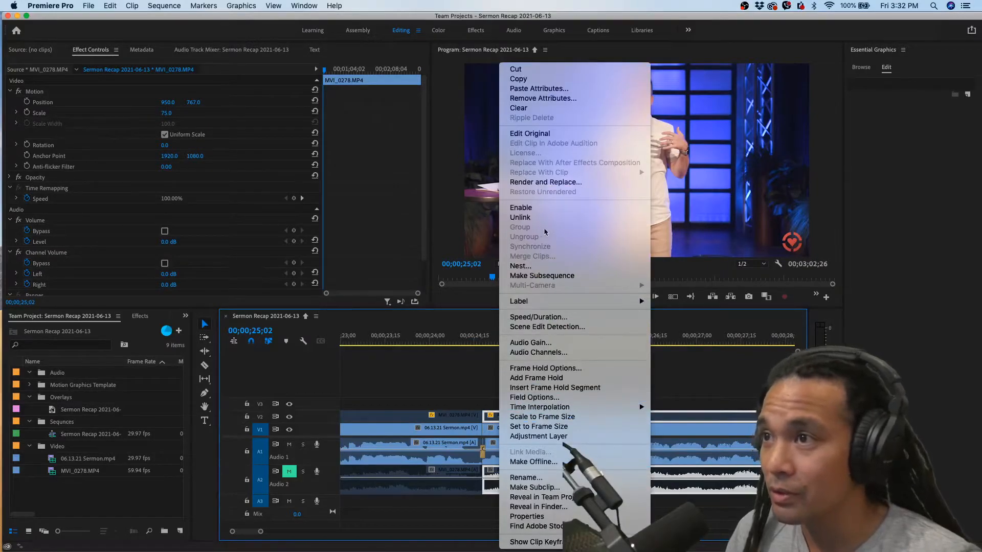
{"action": "left_click", "coordinate": [537, 214]}
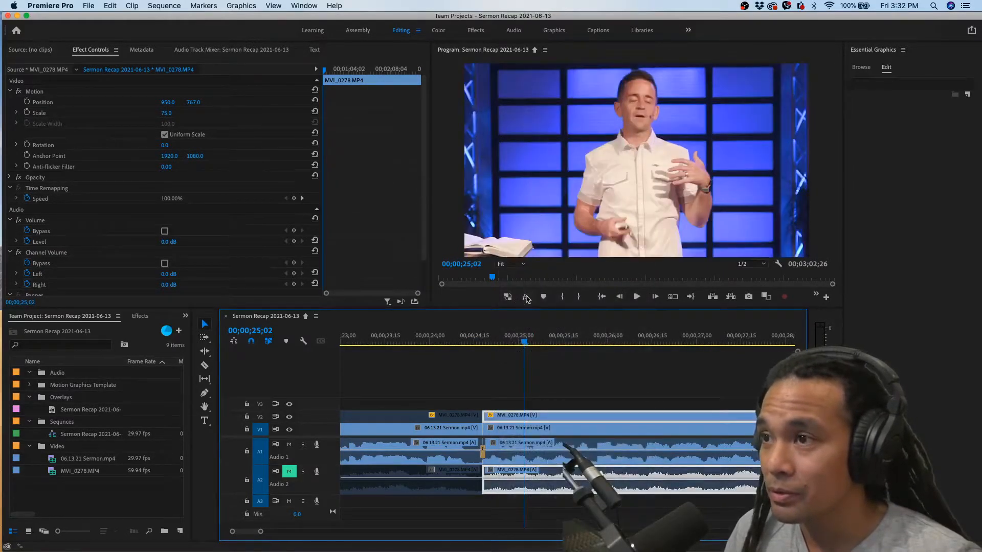
Play back across the cut to check the switch from the sermon footage to the MVI_0278 camera angle
{"action": "left_click", "coordinate": [418, 341]}
{"action": "key", "text": "space"}
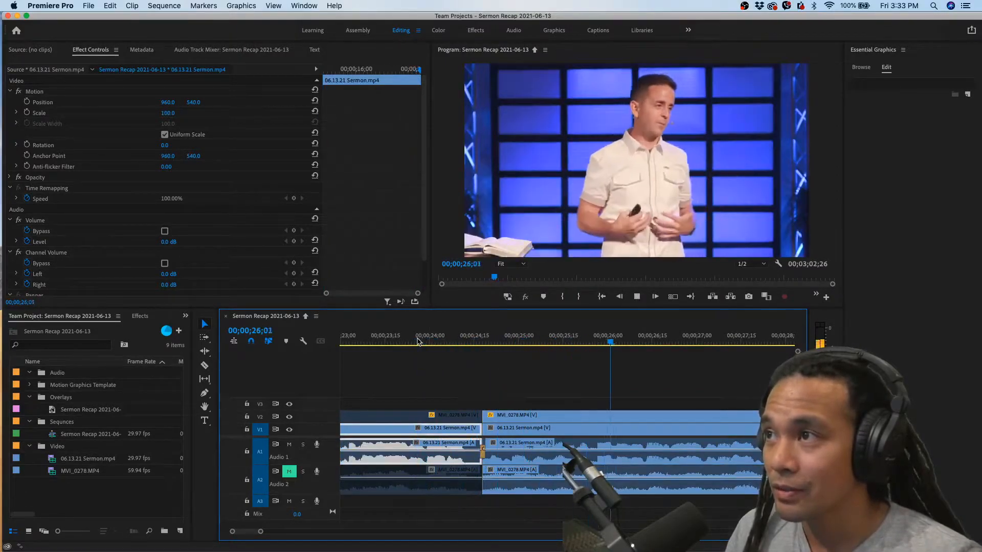
{"action": "key", "text": "space"}
{"action": "scroll", "coordinate": [500, 407], "scroll_direction": "down", "scroll_amount": 2}
{"action": "scroll", "coordinate": [500, 407], "scroll_direction": "down", "scroll_amount": 1}
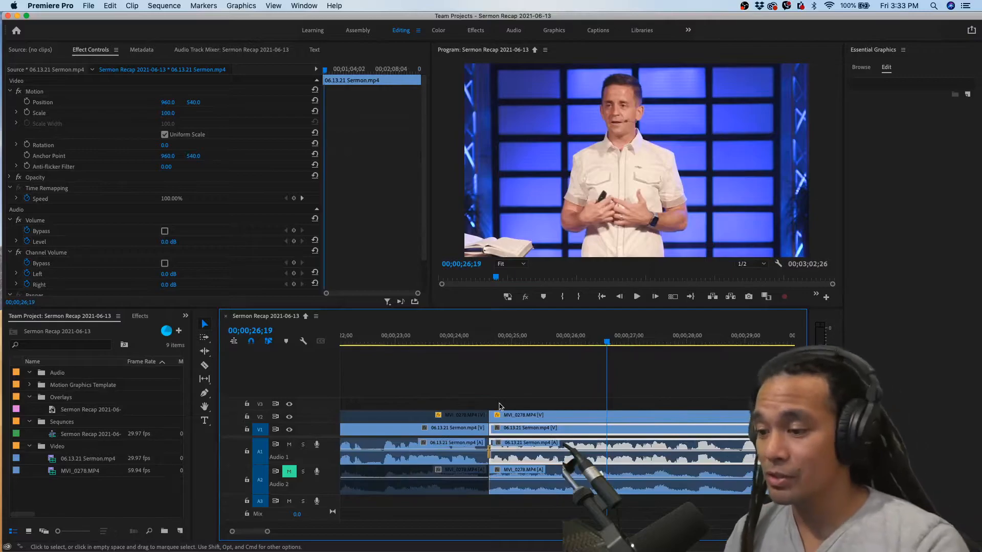
{"action": "scroll", "coordinate": [500, 407], "scroll_direction": "down", "scroll_amount": 2}
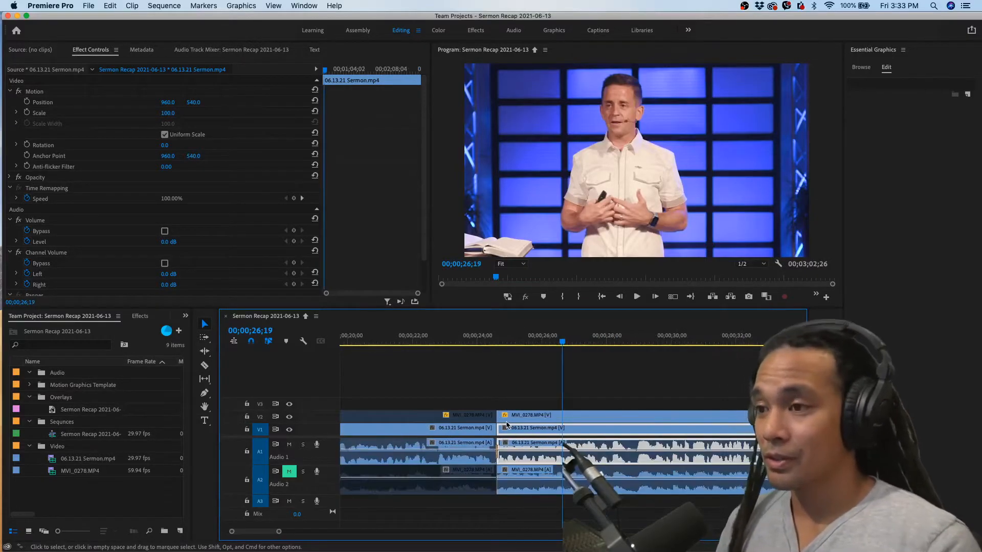
{"action": "left_click", "coordinate": [489, 342]}
{"action": "key", "text": "space"}
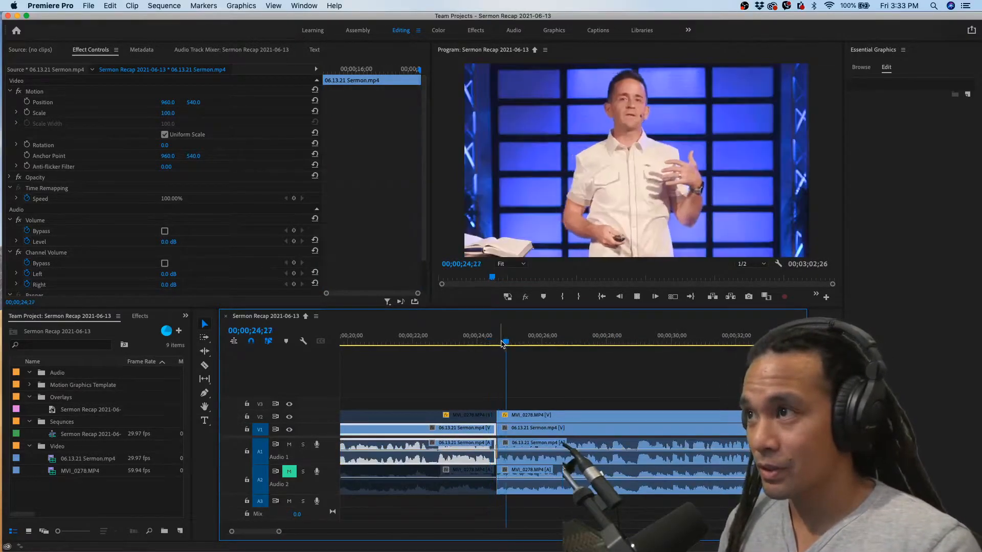
{"action": "key", "text": "space"}
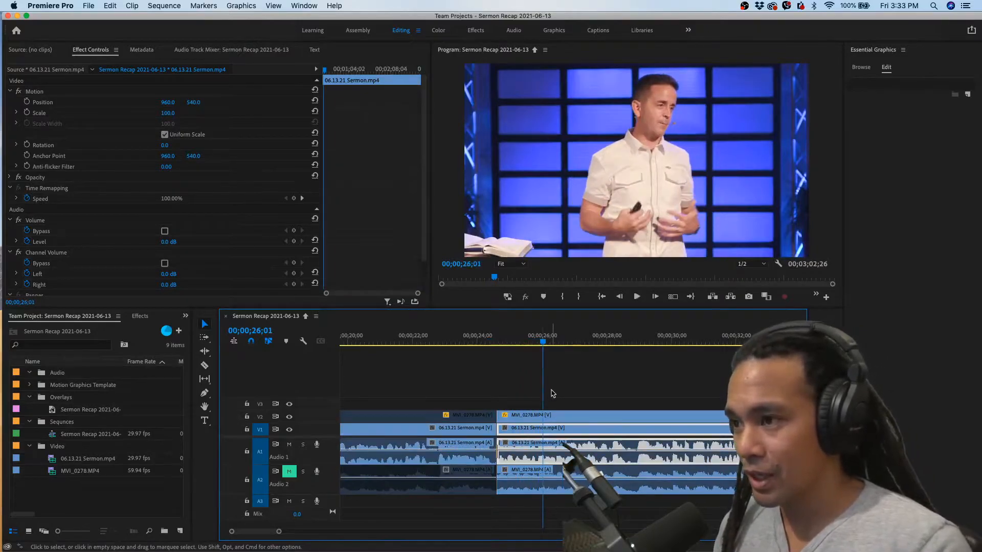
Find the end of the phrase after the camera switch and split the MVI_0278 clip at 00;00;28;26
{"action": "scroll", "coordinate": [584, 392], "scroll_direction": "down", "scroll_amount": 3}
{"action": "left_click", "coordinate": [422, 342]}
{"action": "key", "text": "space"}
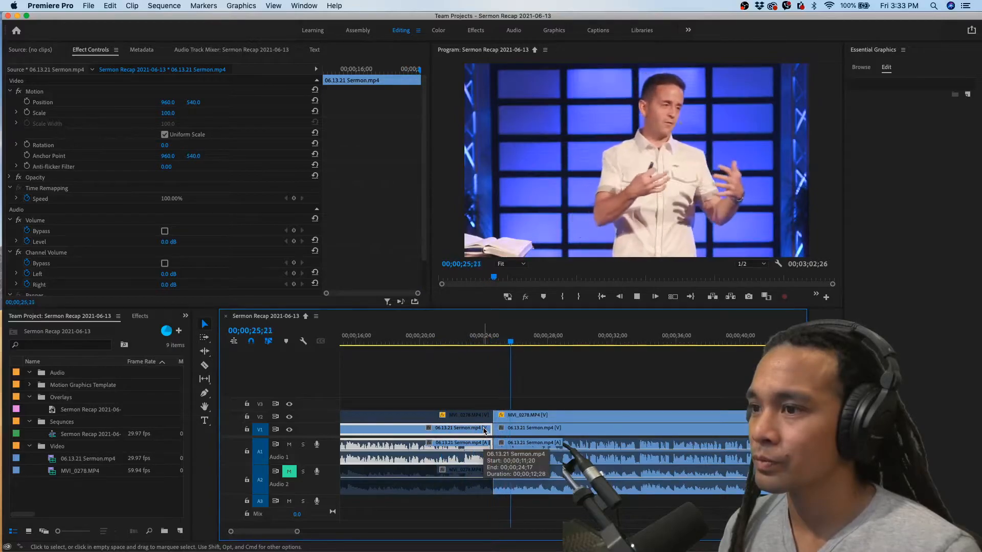
{"action": "key", "text": "equal"}
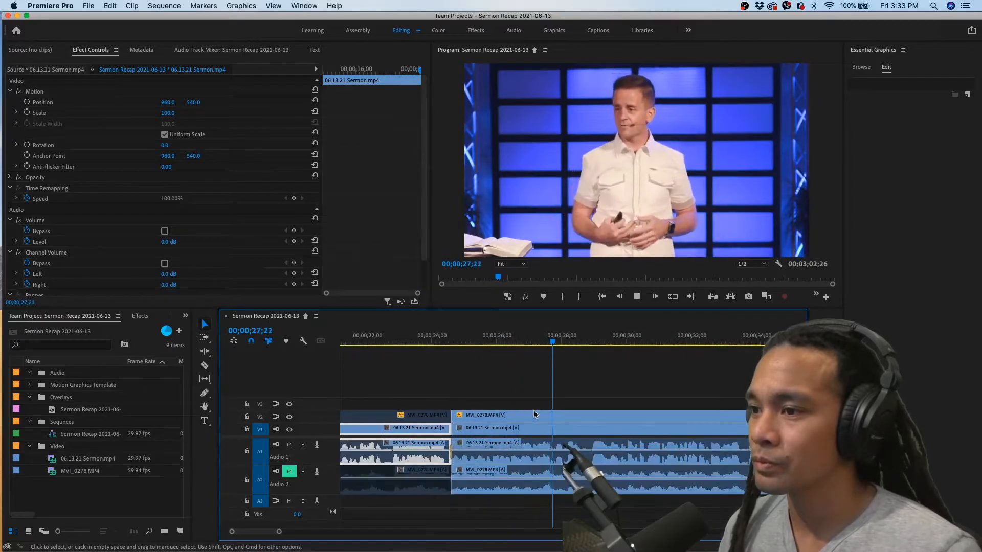
{"action": "key", "text": "space"}
{"action": "left_click_drag", "start_coordinate": [573, 342], "coordinate": [591, 342]}
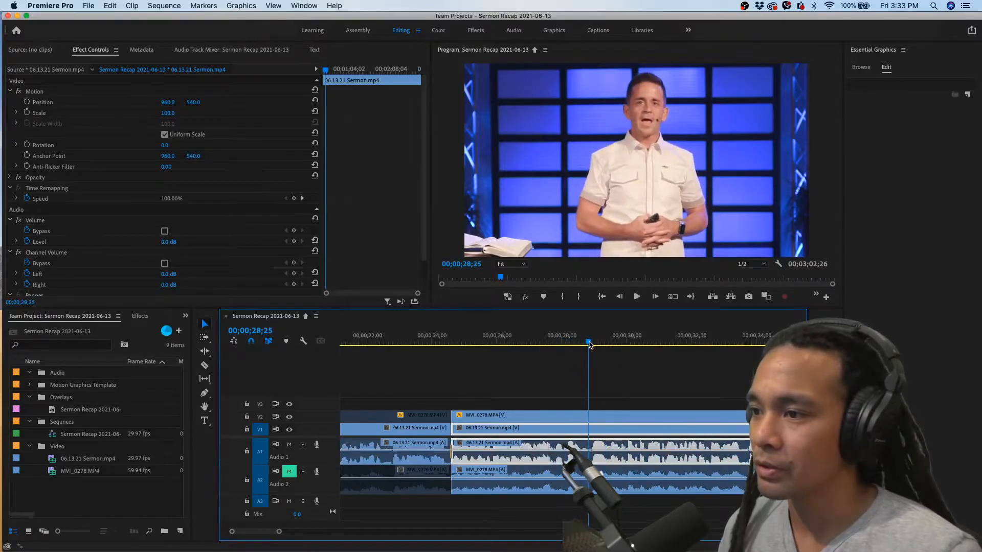
{"action": "left_click", "coordinate": [562, 342]}
{"action": "key", "text": "space"}
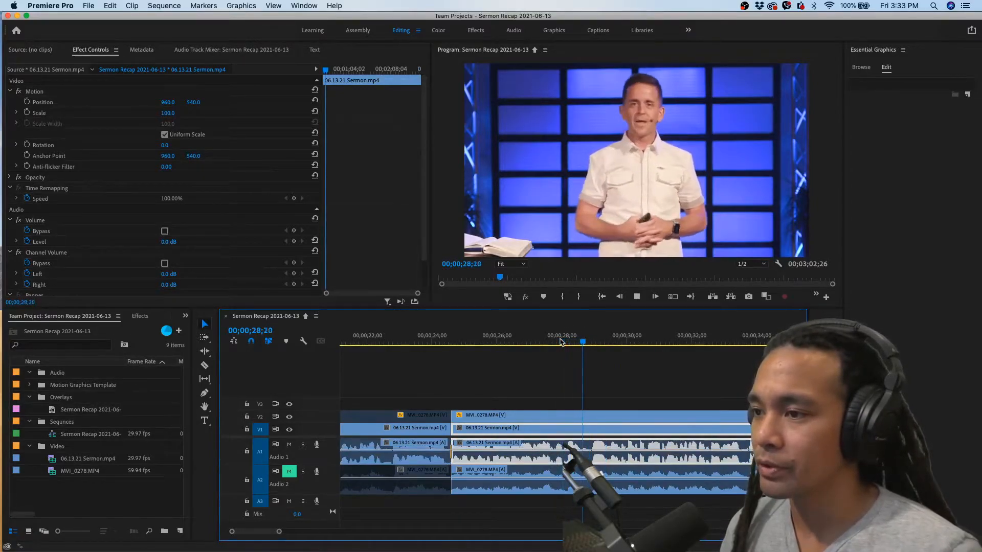
{"action": "left_click", "coordinate": [589, 341]}
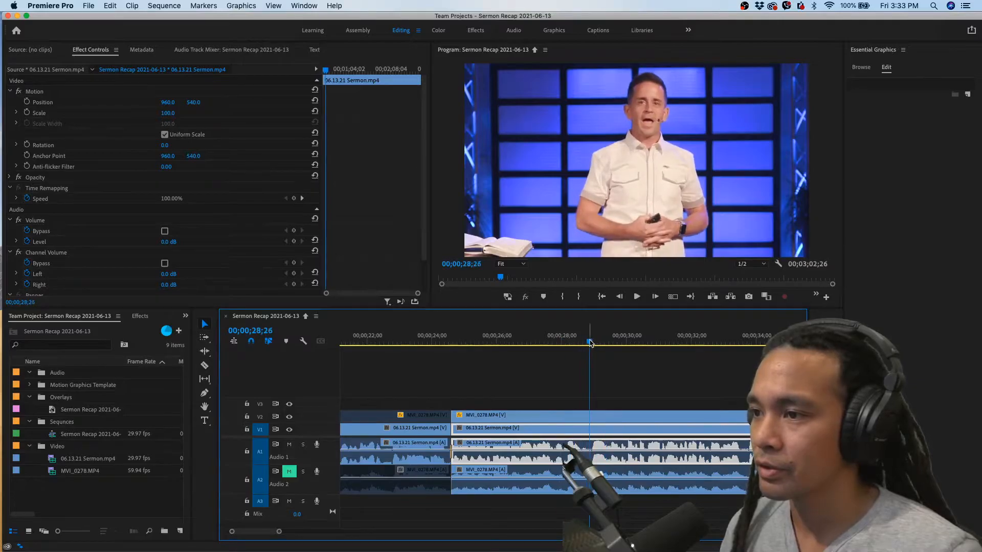
{"action": "left_click", "coordinate": [589, 417]}
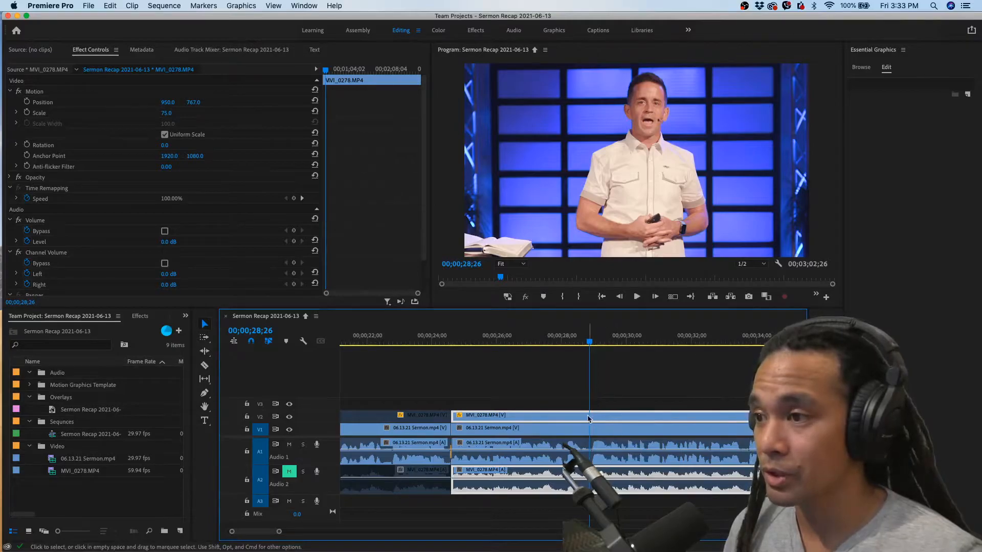
{"action": "key", "text": "super+k"}
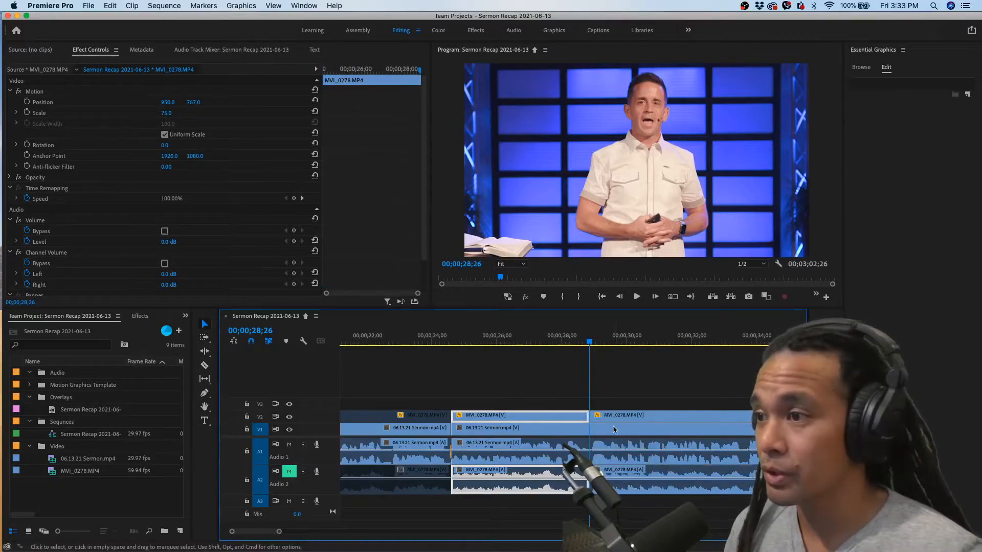
Disable the MVI_0278 segment that starts at 00;00;28;26 so the picture returns to the main sermon camera
{"action": "left_click", "coordinate": [604, 420]}
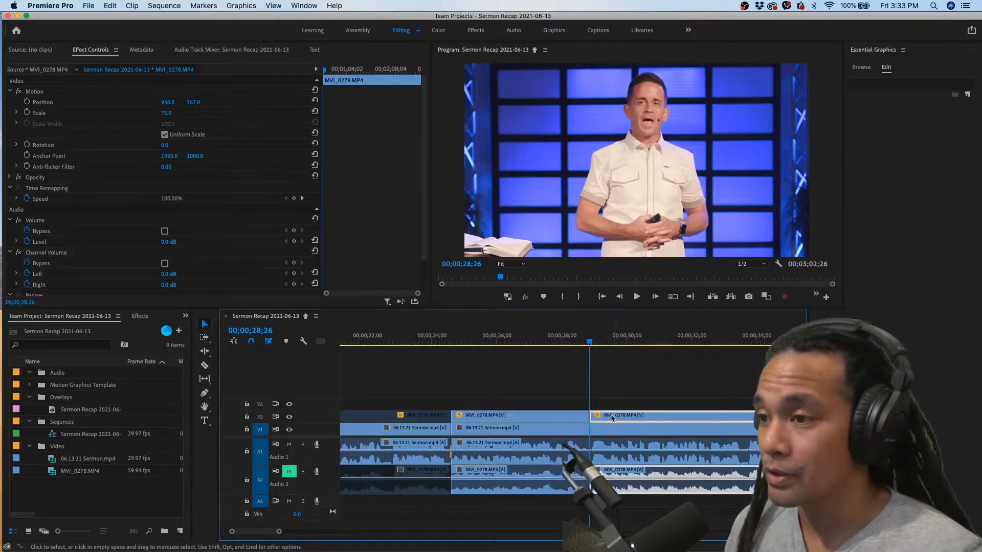
{"action": "scroll", "coordinate": [607, 418], "scroll_direction": "right", "scroll_amount": 2}
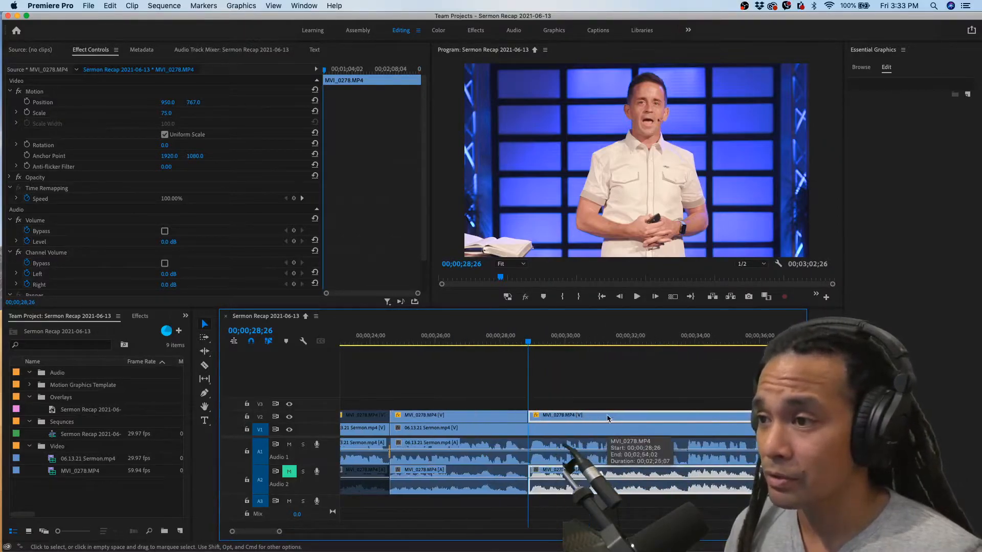
{"action": "right_click", "coordinate": [571, 418]}
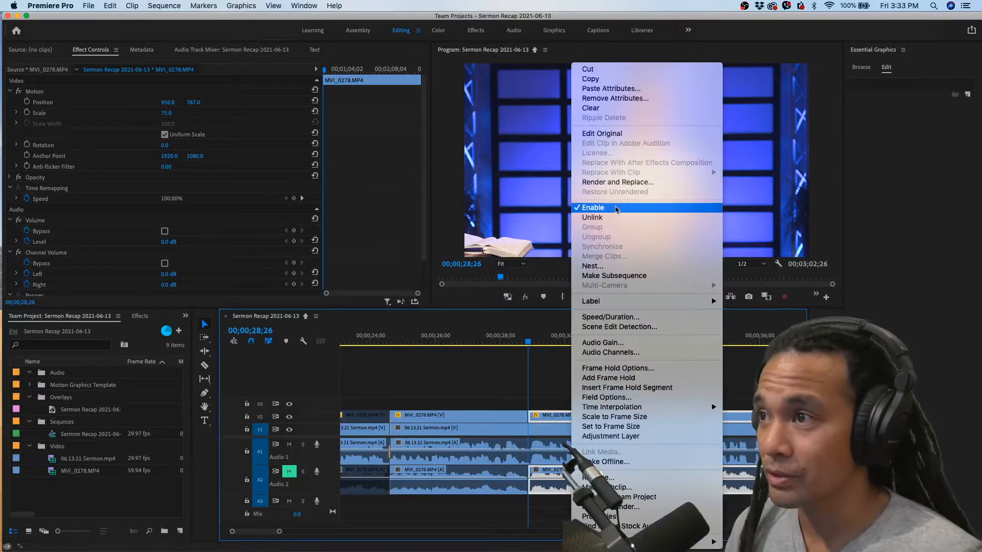
{"action": "left_click", "coordinate": [555, 389]}
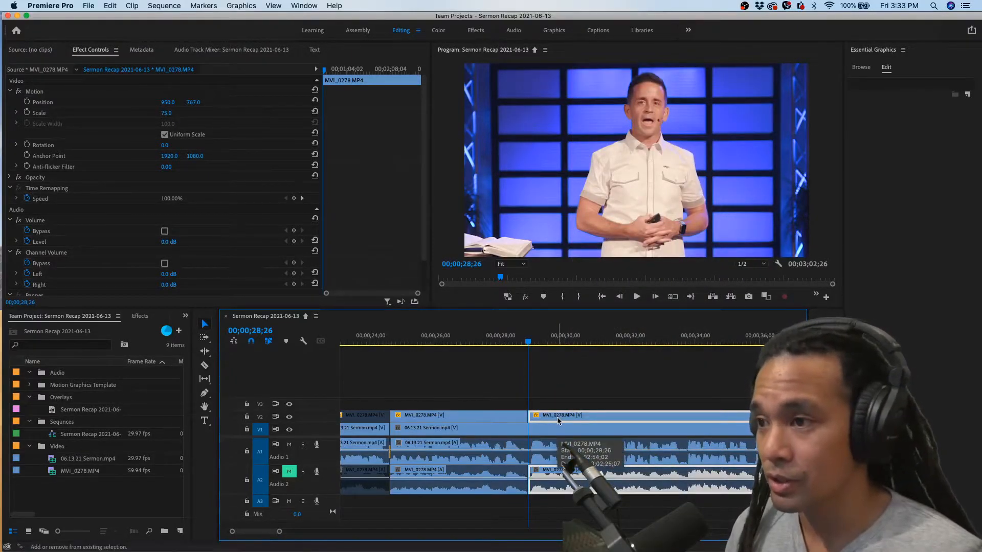
{"action": "key", "text": "shift+e"}
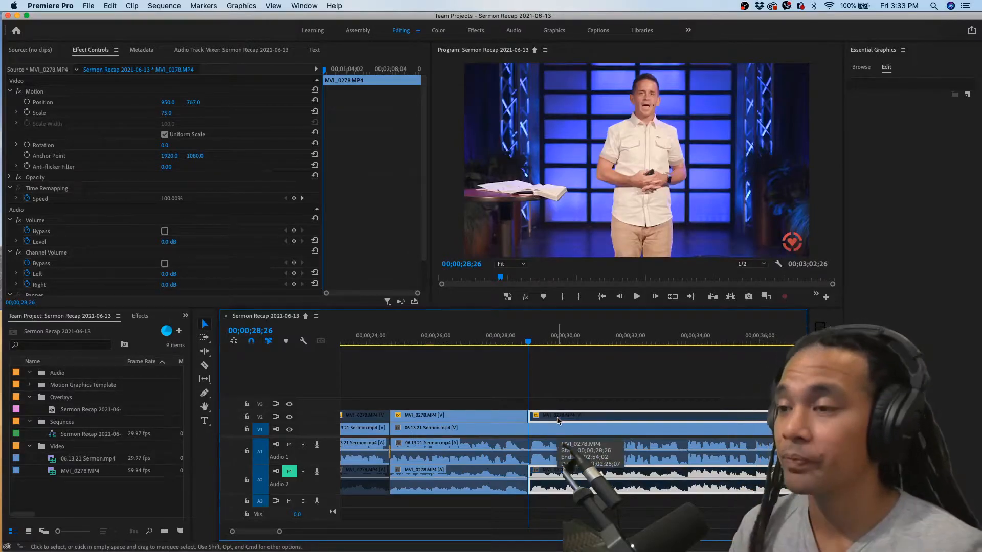
Play back across the switch to MVI_0278 and the return to the sermon footage to check both camera changes
{"action": "left_click", "coordinate": [493, 338]}
{"action": "key", "text": "space"}
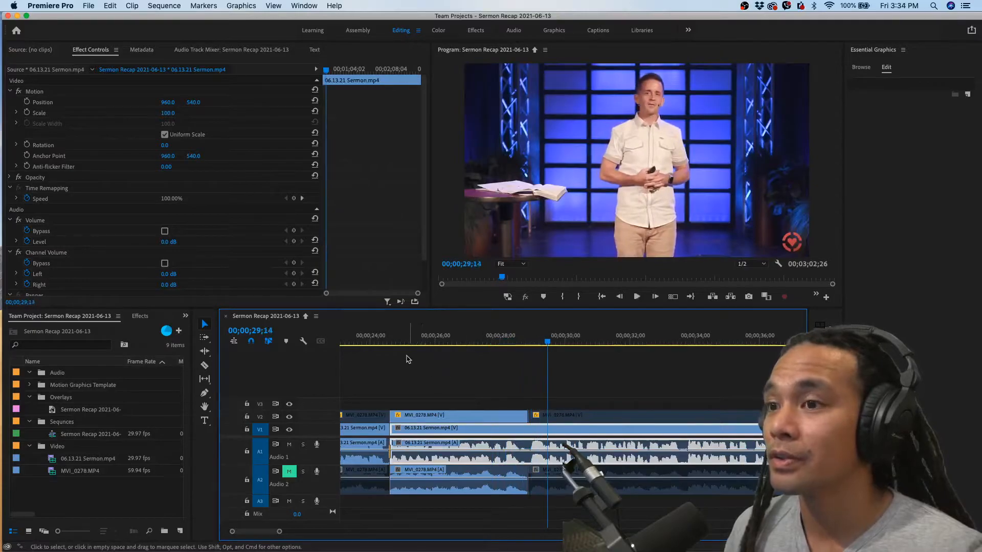
{"action": "key", "text": "minus"}
{"action": "left_click", "coordinate": [385, 341]}
{"action": "key", "text": "space"}
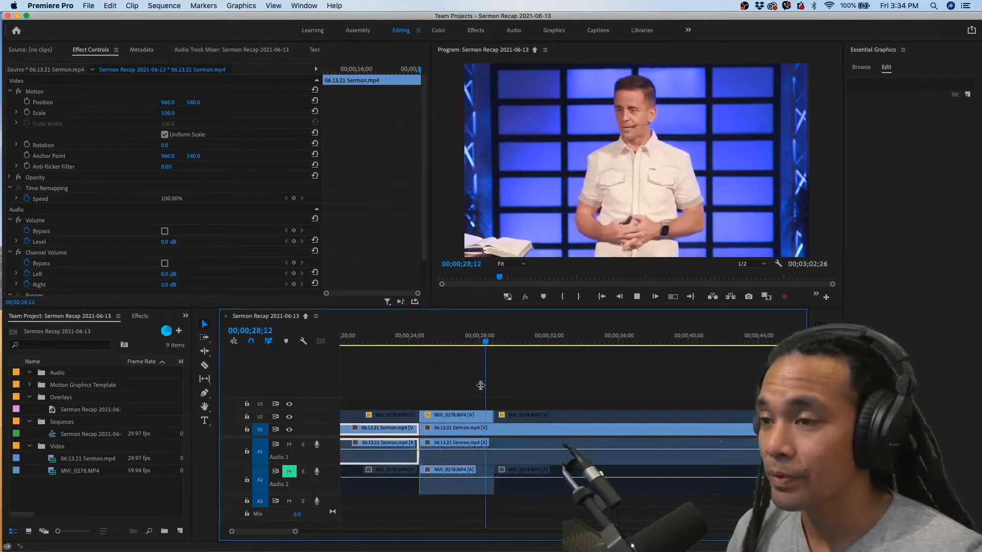
{"action": "key", "text": "space"}
Inspect the audio Constant Power transition at the first sermon cut and the short MVI_0278 segment that covers it
{"action": "left_click", "coordinate": [456, 434]}
{"action": "scroll", "coordinate": [456, 435], "scroll_direction": "up", "scroll_amount": 3}
{"action": "scroll", "coordinate": [456, 435], "scroll_direction": "left", "scroll_amount": 6}
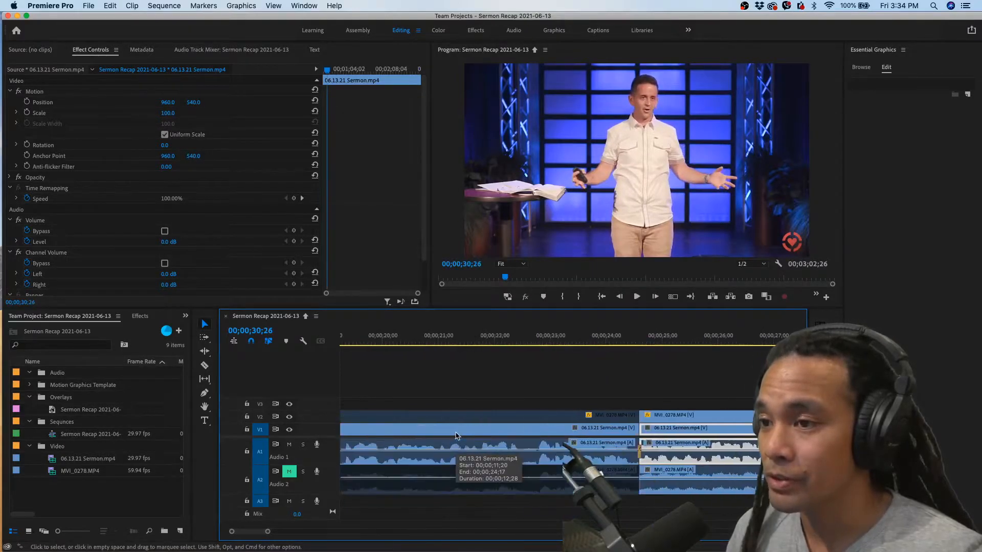
{"action": "scroll", "coordinate": [456, 434], "scroll_direction": "right", "scroll_amount": 3}
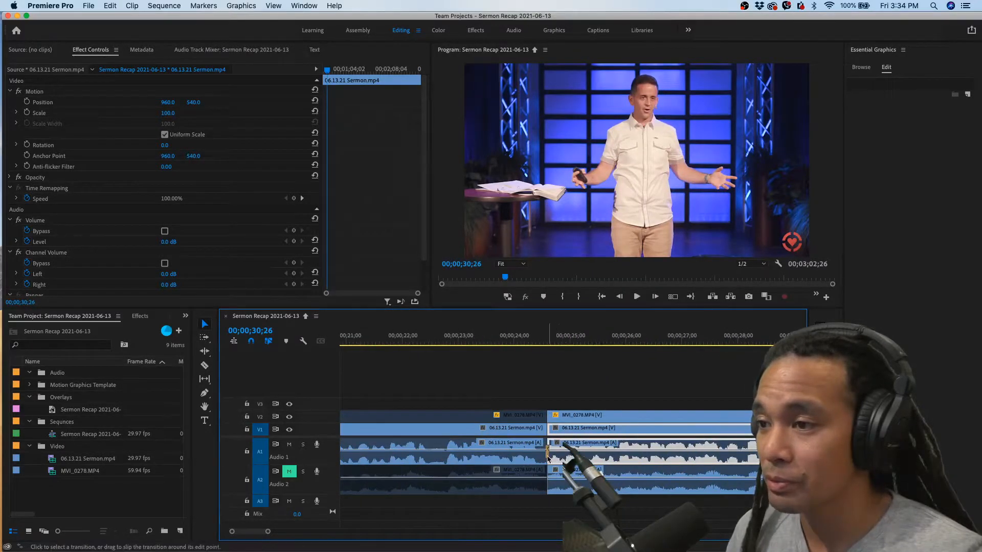
{"action": "left_click", "coordinate": [548, 457]}
{"action": "scroll", "coordinate": [548, 458], "scroll_direction": "up", "scroll_amount": 5}
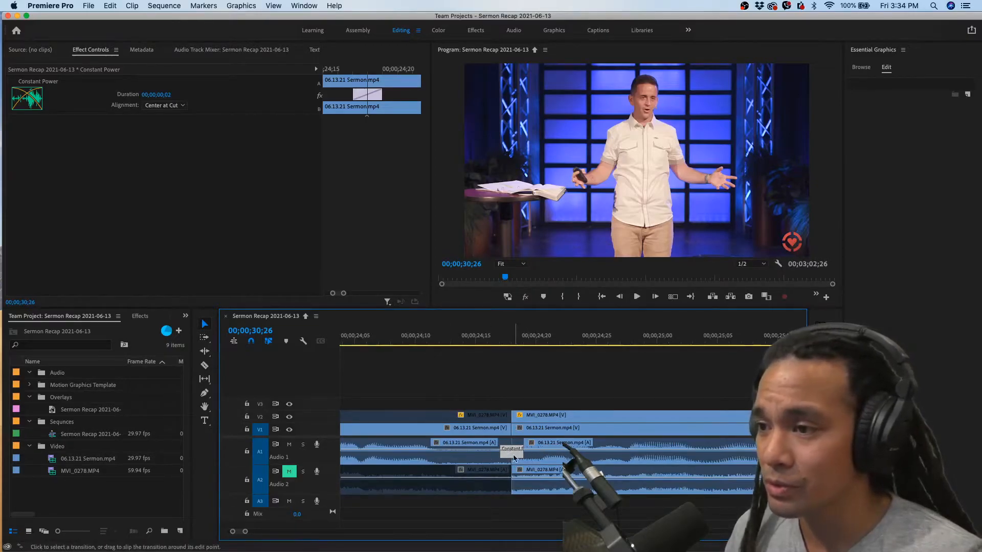
{"action": "scroll", "coordinate": [523, 455], "scroll_direction": "down", "scroll_amount": 10}
{"action": "scroll", "coordinate": [561, 454], "scroll_direction": "down", "scroll_amount": 4}
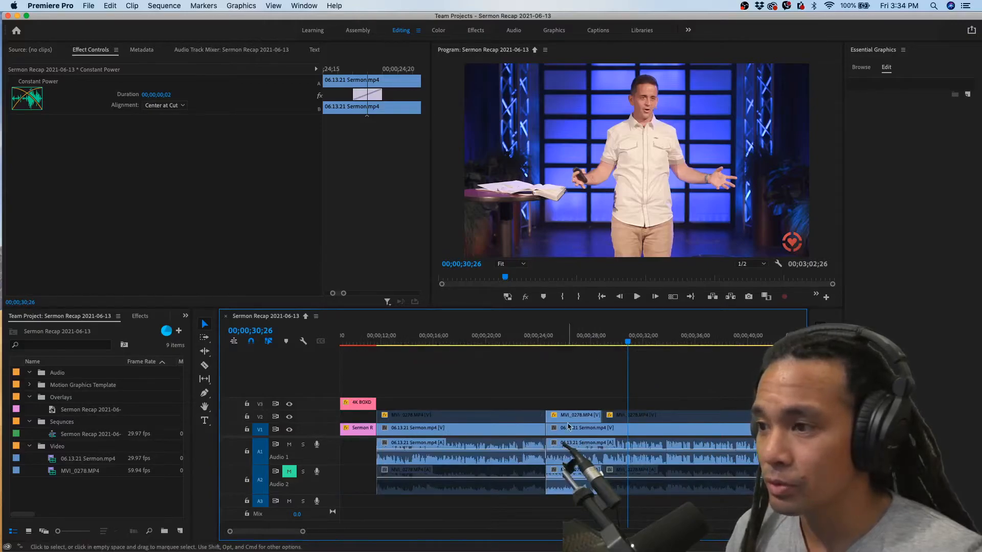
{"action": "scroll", "coordinate": [569, 426], "scroll_direction": "down", "scroll_amount": 8}
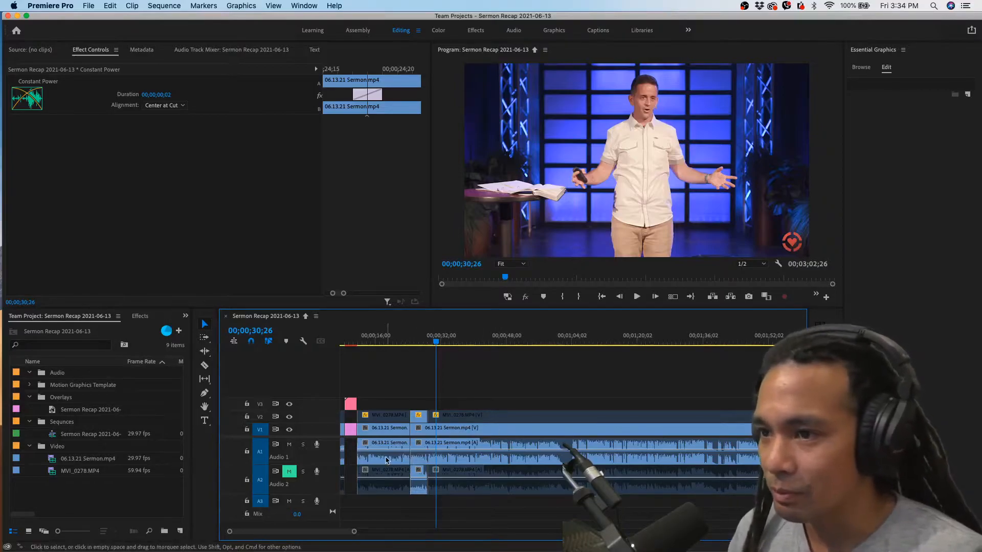
{"action": "left_click", "coordinate": [418, 417]}
{"action": "left_click", "coordinate": [423, 429]}
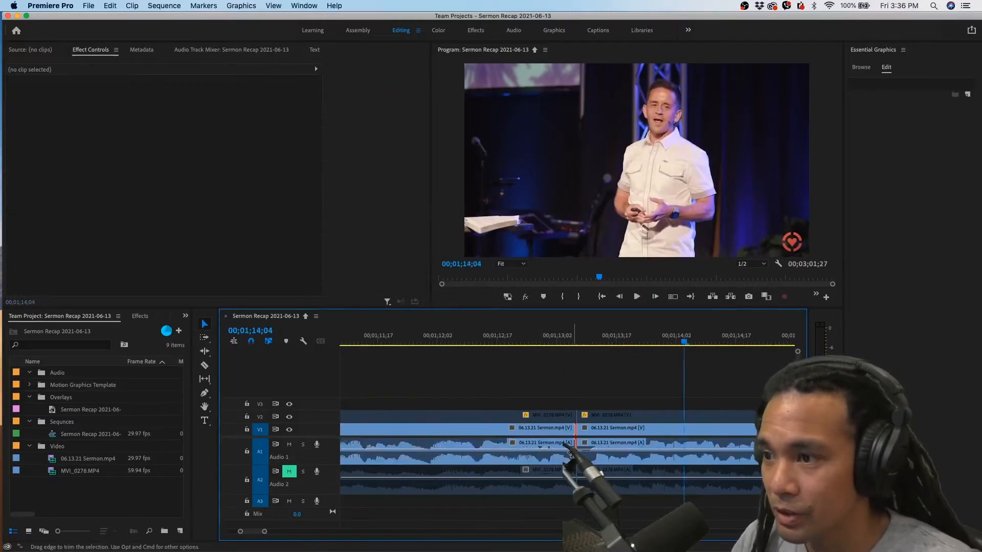
Review the whole edited sequence in the timeline by scrubbing through it to the closing sermon clip
{"action": "left_click", "coordinate": [654, 422]}
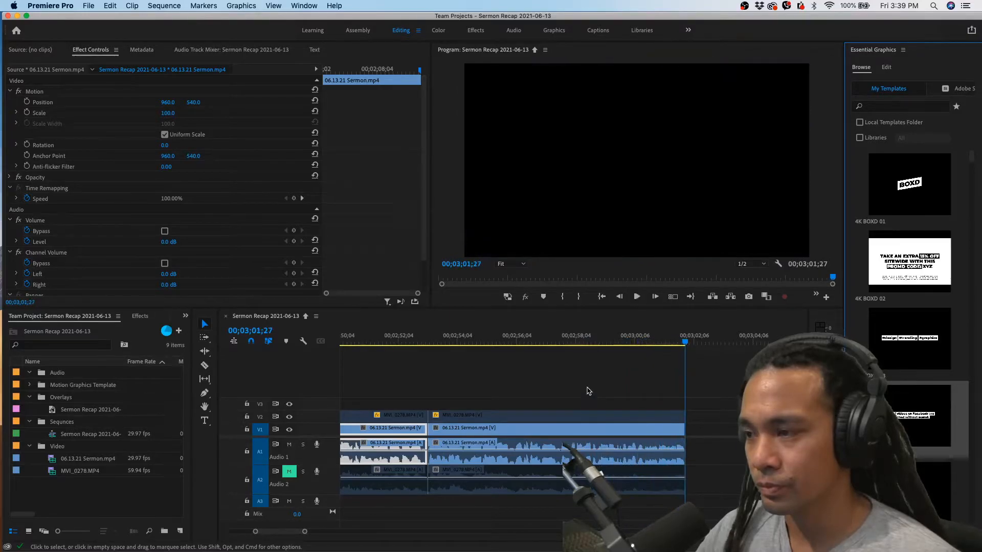
{"action": "key", "text": "minus"}
{"action": "key", "text": "minus"}
{"action": "key", "text": "minus"}
{"action": "key", "text": "minus"}
{"action": "key", "text": "minus"}
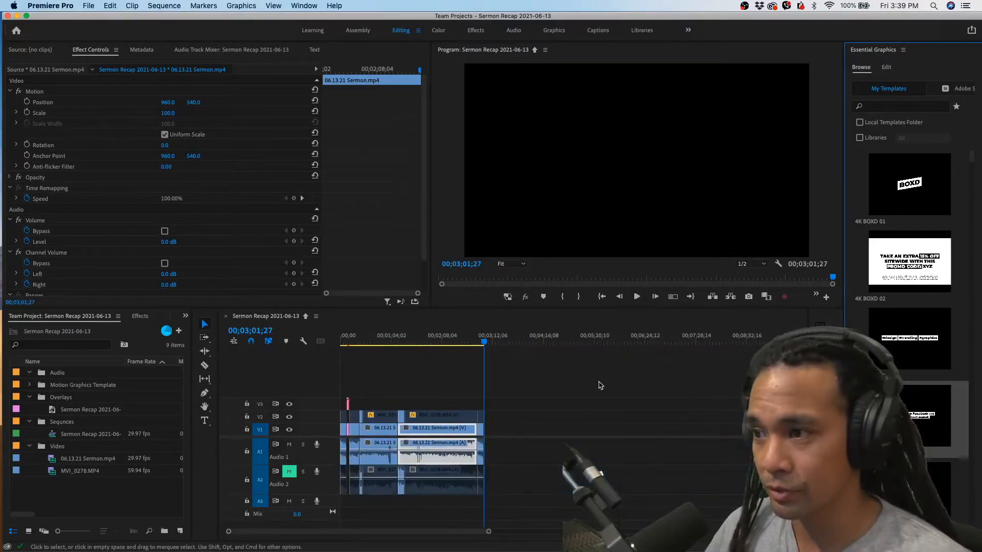
{"action": "left_click", "coordinate": [413, 402]}
{"action": "key", "text": "equal"}
{"action": "key", "text": "equal"}
{"action": "key", "text": "equal"}
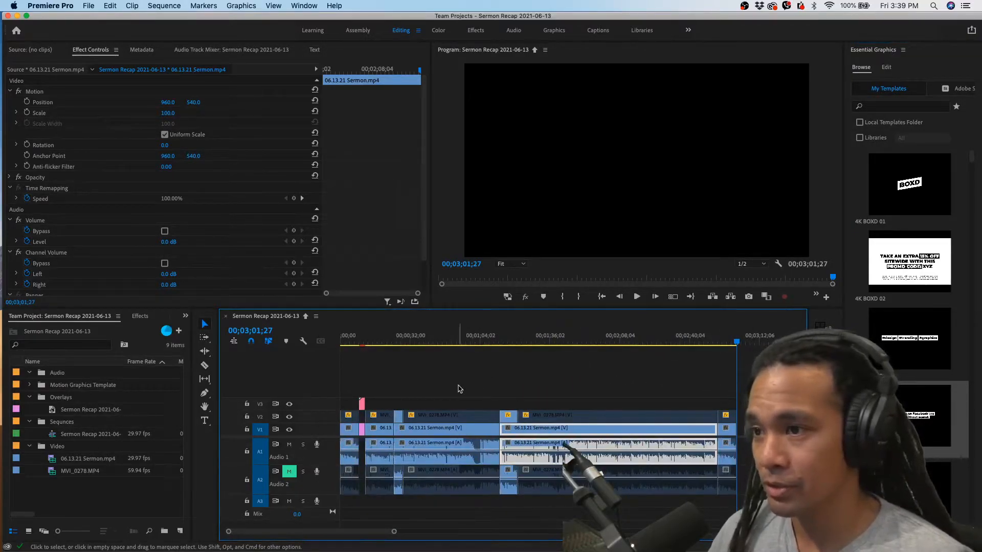
{"action": "left_click_drag", "start_coordinate": [410, 341], "coordinate": [736, 342]}
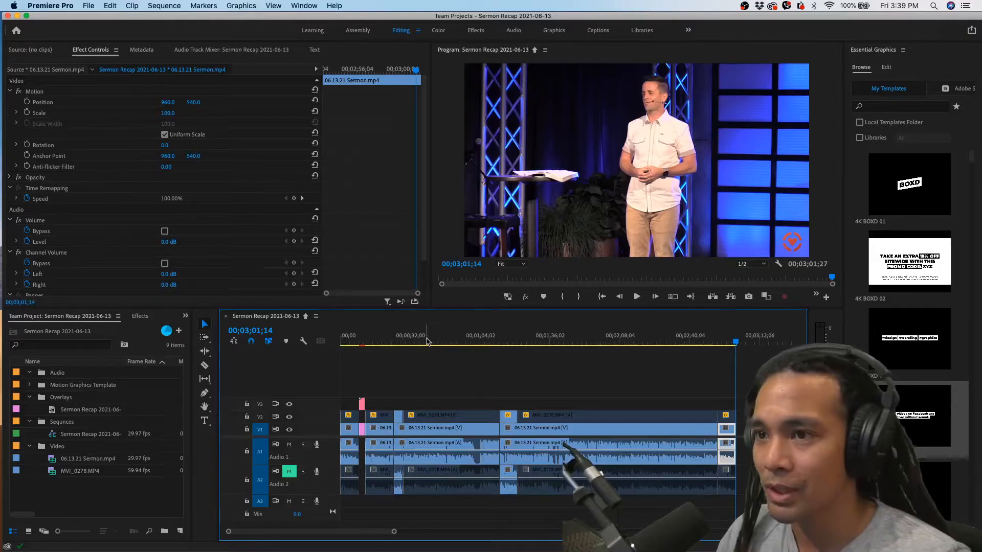
{"action": "left_click_drag", "start_coordinate": [429, 342], "coordinate": [724, 338]}
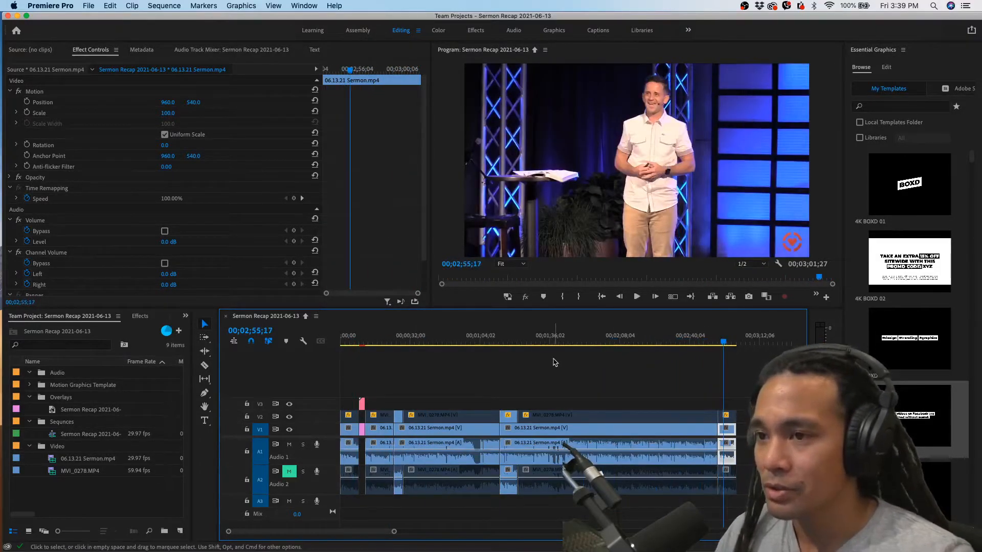
Check the middle and early sermon segments, and return the playhead to the start of the sequence
{"action": "left_click_drag", "start_coordinate": [477, 338], "coordinate": [499, 340]}
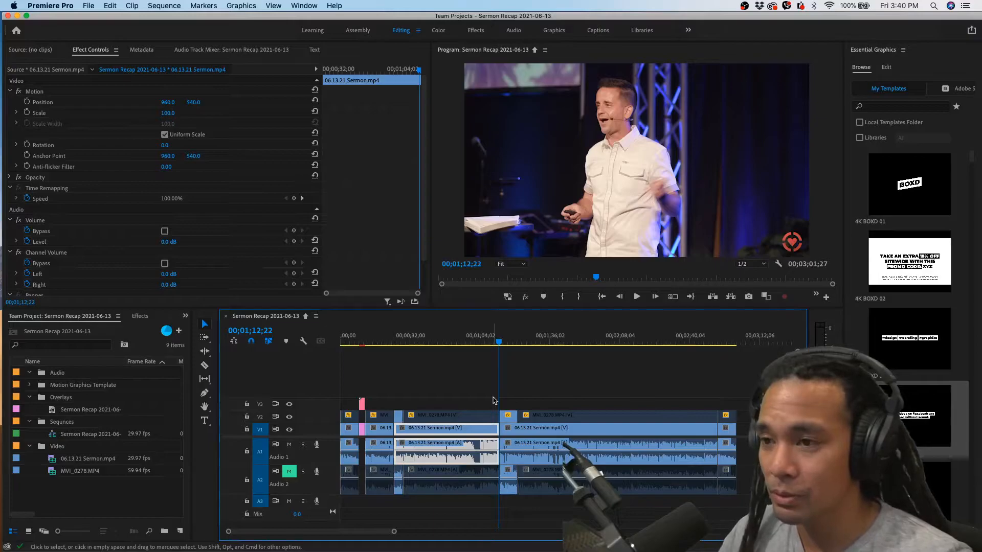
{"action": "left_click", "coordinate": [477, 392]}
{"action": "left_click", "coordinate": [435, 340]}
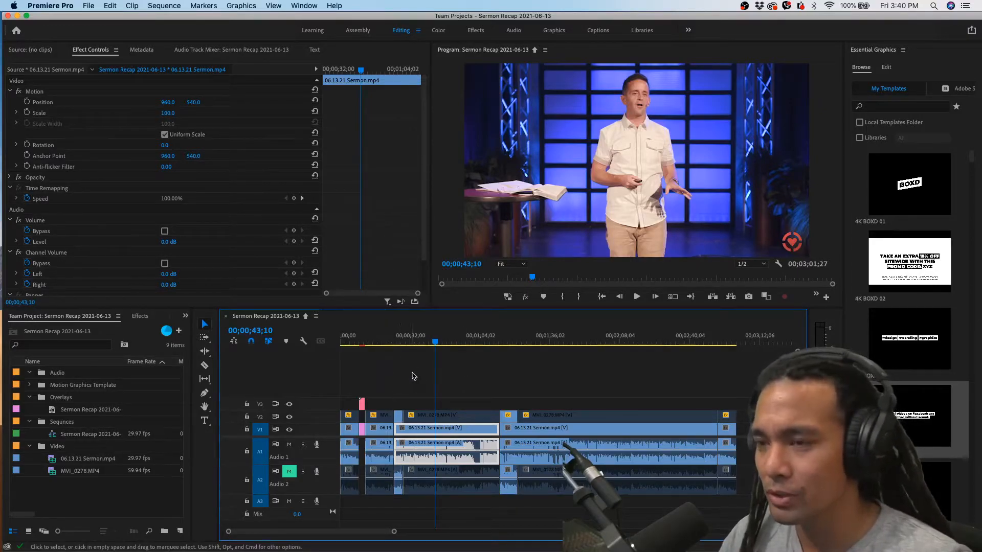
{"action": "left_click", "coordinate": [382, 341]}
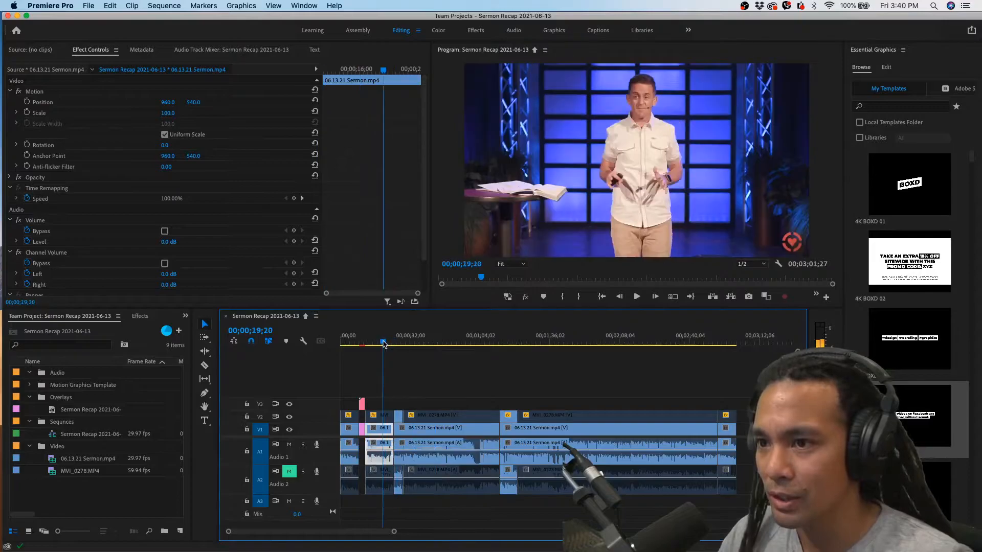
{"action": "left_click_drag", "start_coordinate": [390, 342], "coordinate": [369, 342]}
{"action": "key", "text": "Home"}
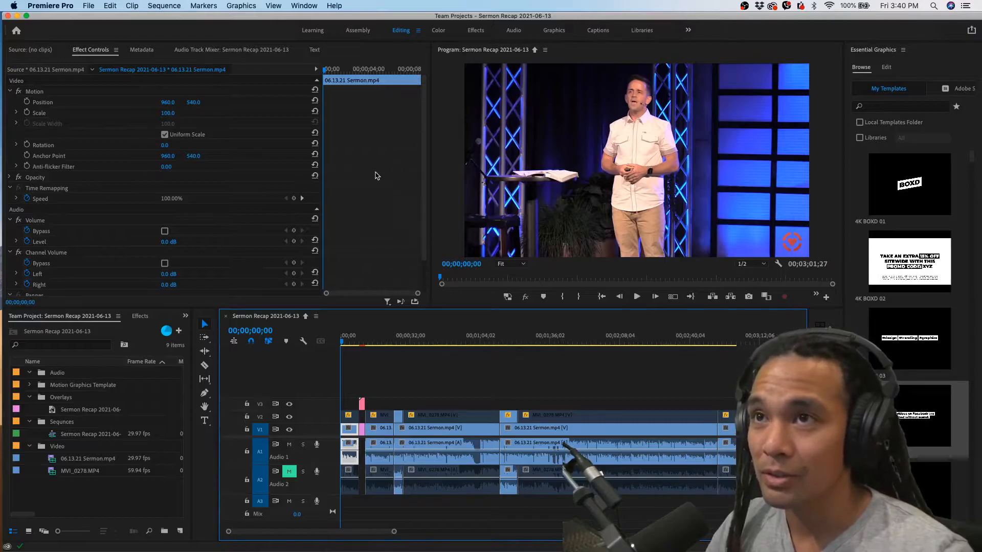
Bring up the Text captions options for transcribing or captioning the sequence
{"action": "left_click", "coordinate": [302, 5]}
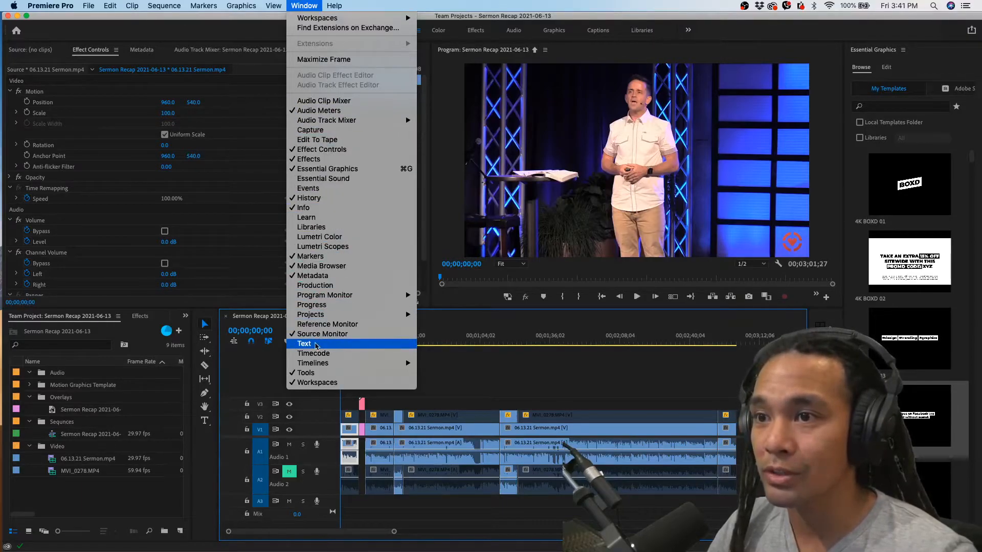
{"action": "left_click", "coordinate": [316, 346]}
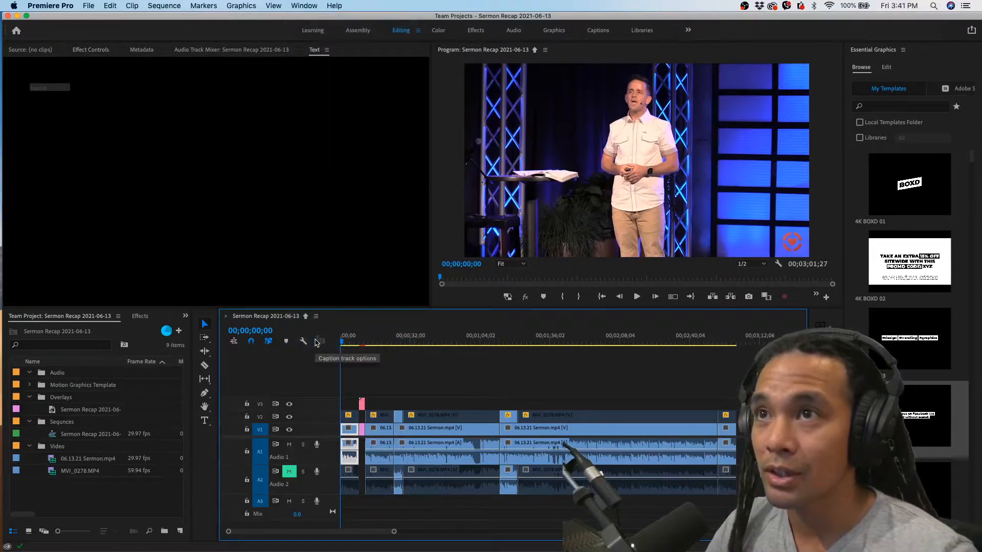
{"action": "left_click", "coordinate": [314, 51]}
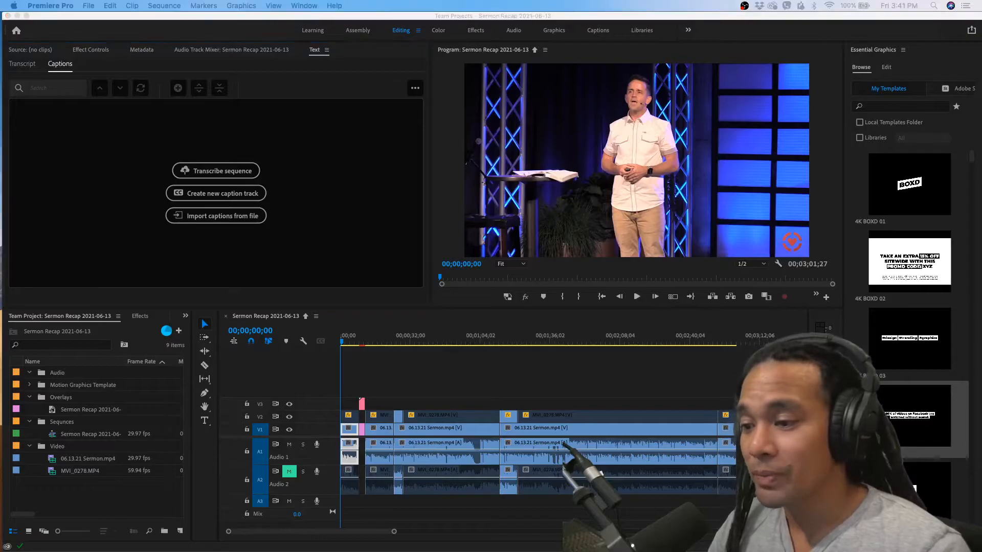
Switch to Chrome to view Adobe's Speech to Text early access page, and return to Premiere Pro
{"action": "left_click_drag", "start_coordinate": [458, 1], "coordinate": [447, 57]}
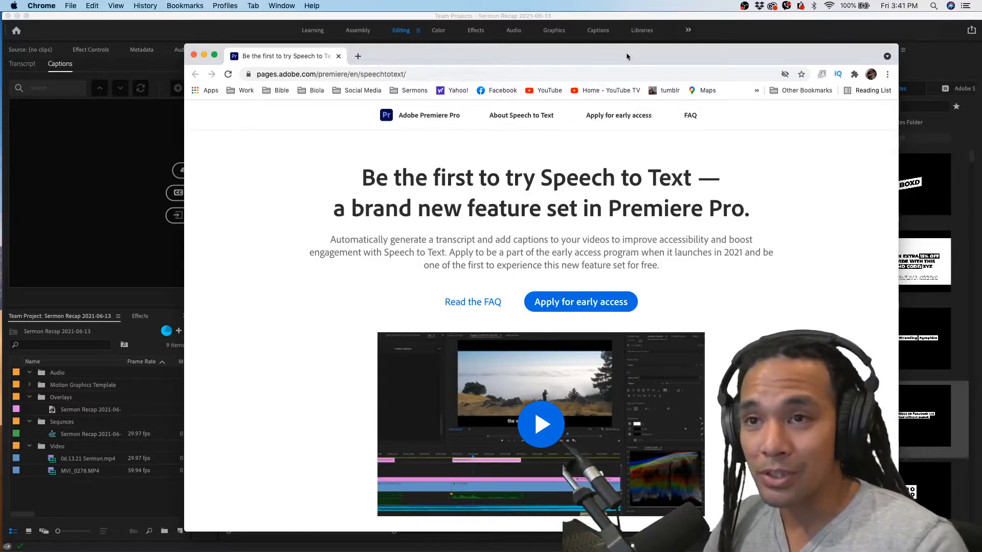
{"action": "left_click_drag", "start_coordinate": [623, 57], "coordinate": [623, 49]}
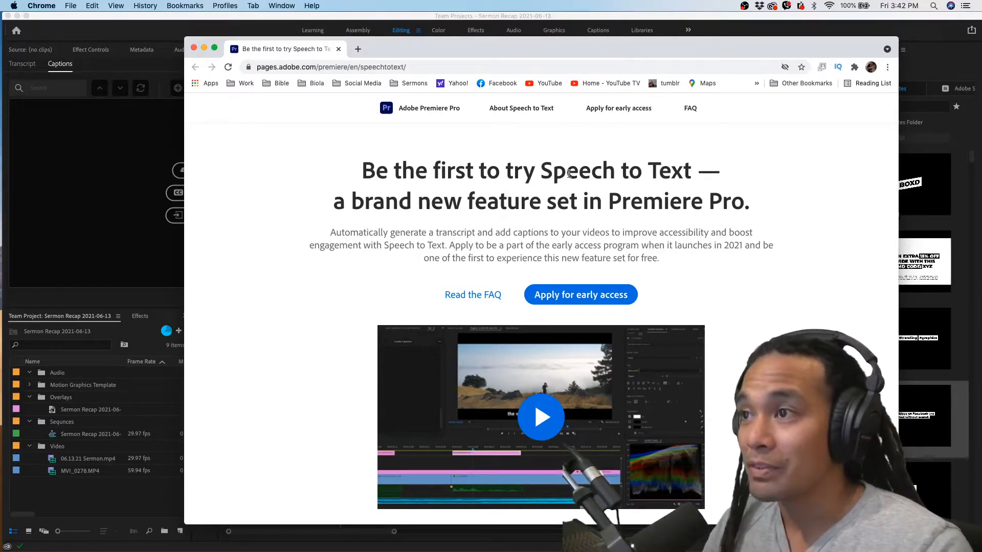
{"action": "left_click_drag", "start_coordinate": [554, 47], "coordinate": [560, 551]}
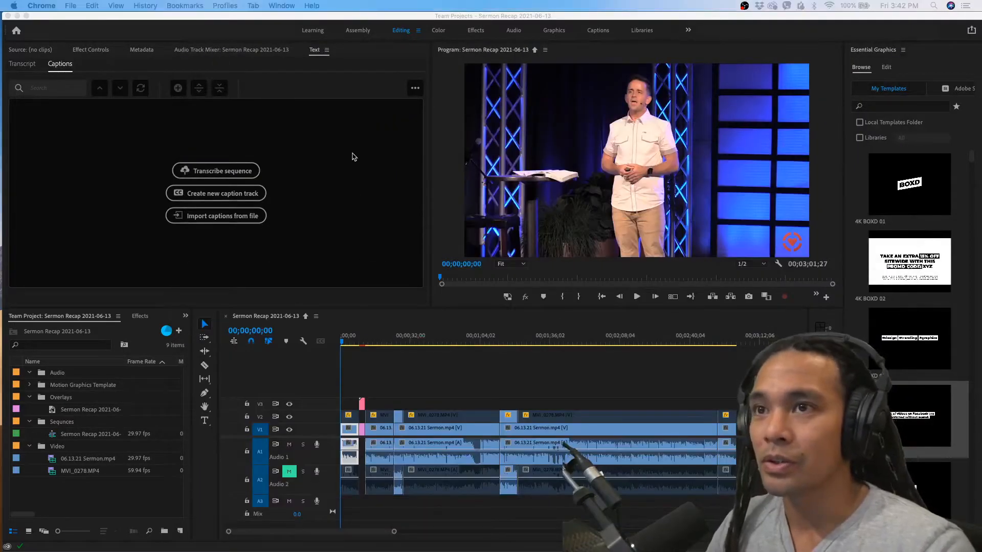
Set up the sequence transcription for the Audio 1 track in English, limited to the in-to-out range
{"action": "left_click", "coordinate": [220, 172]}
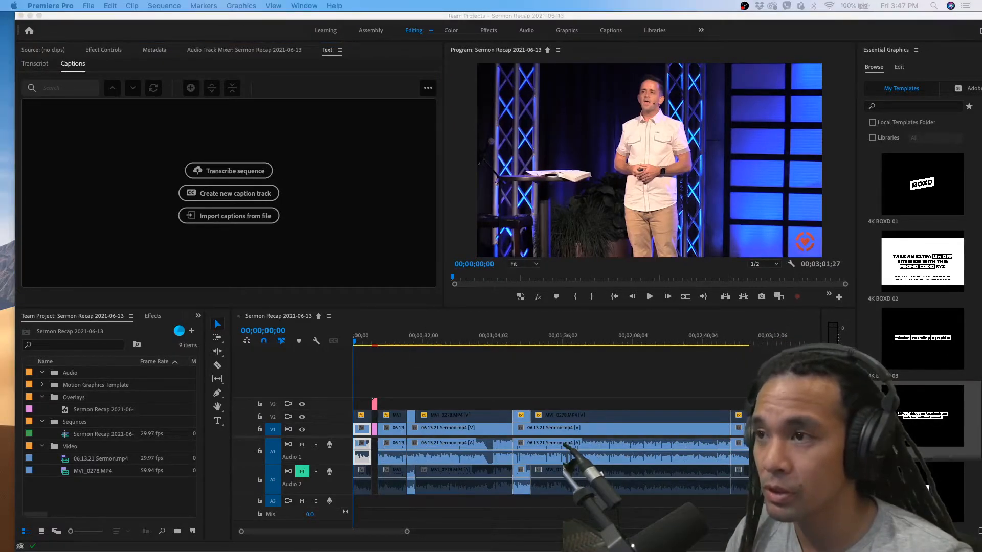
{"action": "left_click", "coordinate": [228, 170]}
{"action": "left_click_drag", "start_coordinate": [517, 88], "coordinate": [542, 187]}
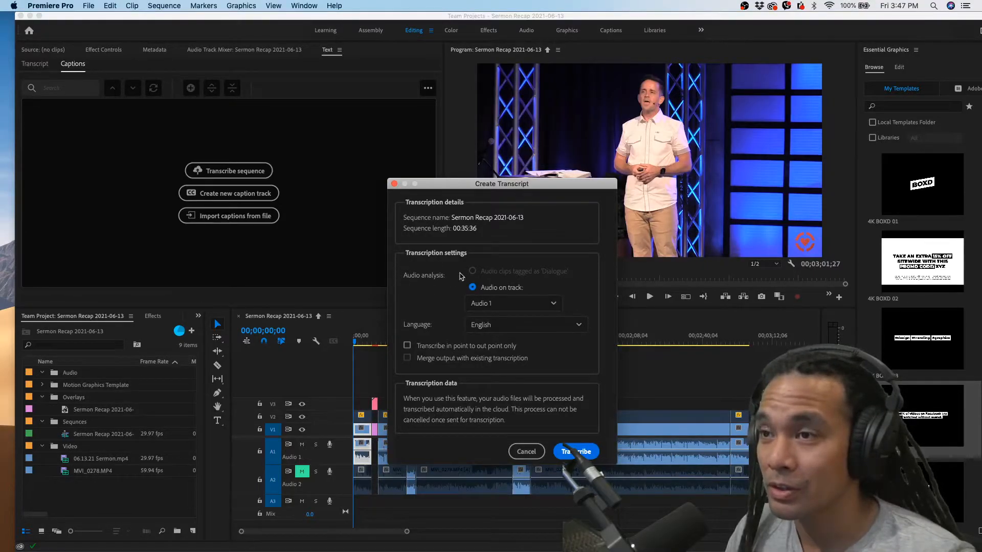
{"action": "left_click", "coordinate": [534, 303]}
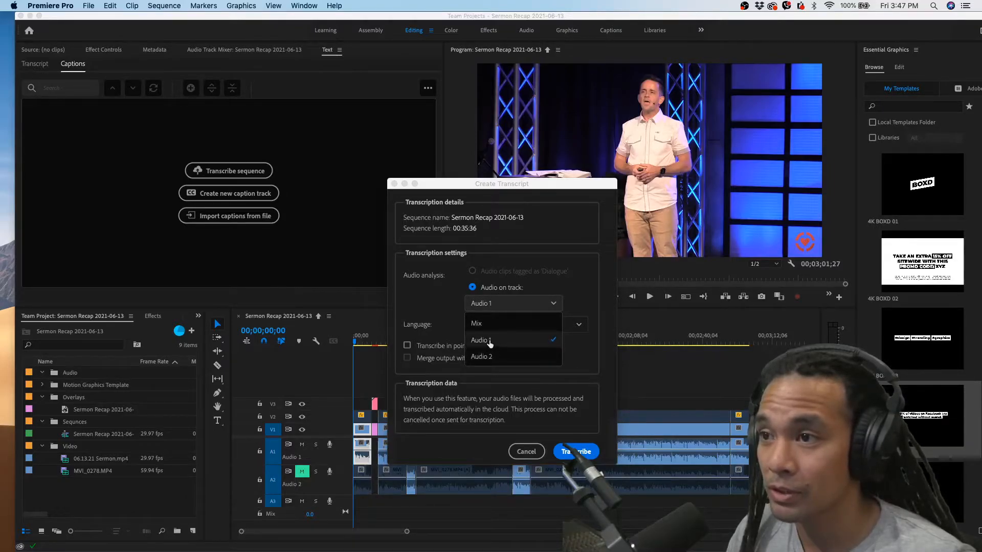
{"action": "left_click", "coordinate": [521, 340]}
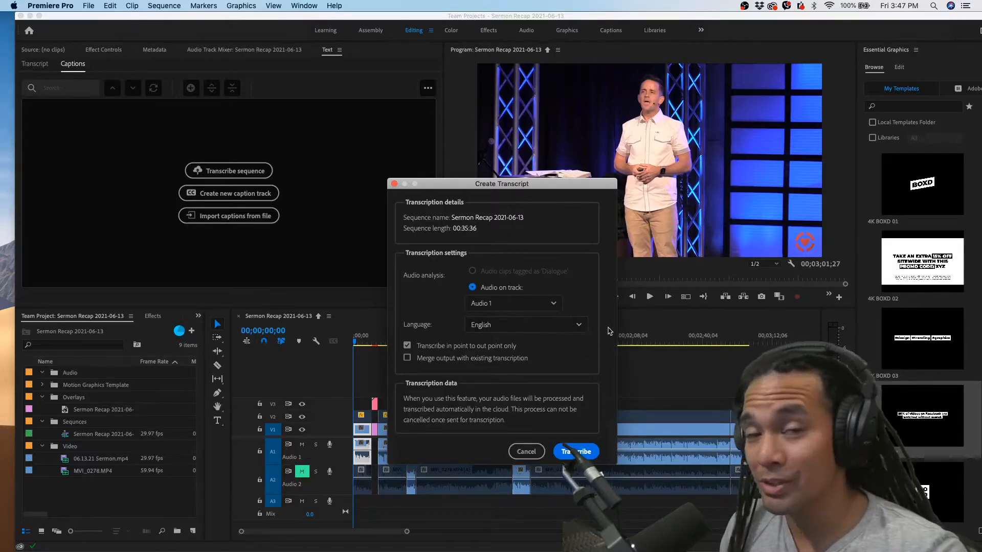
{"action": "left_click", "coordinate": [587, 449]}
Mark an in point at the very start of the sequence
{"action": "left_click", "coordinate": [419, 342]}
{"action": "left_click_drag", "start_coordinate": [420, 341], "coordinate": [332, 341]}
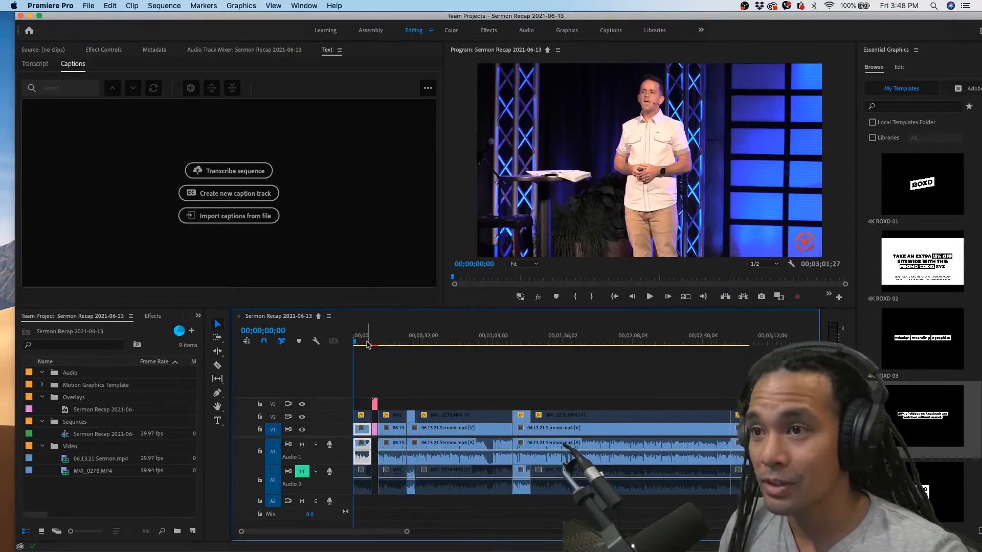
{"action": "left_click", "coordinate": [576, 297]}
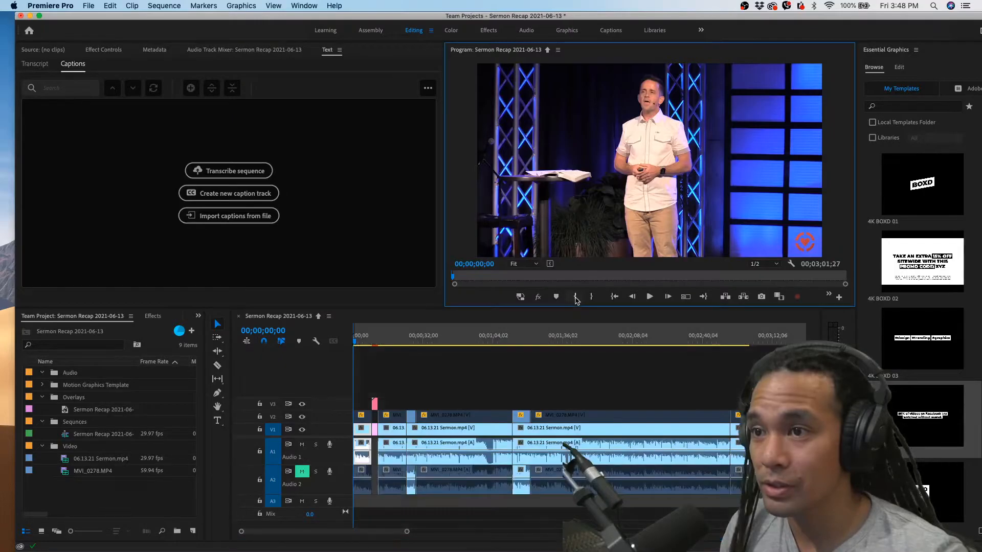
Find the pause about one minute into the sequence and mark an out point at 00;01;01;14
{"action": "left_click", "coordinate": [380, 341]}
{"action": "left_click_drag", "start_coordinate": [382, 343], "coordinate": [472, 345]}
{"action": "key", "text": "space"}
{"action": "scroll", "coordinate": [494, 366], "scroll_direction": "up", "scroll_amount": 3}
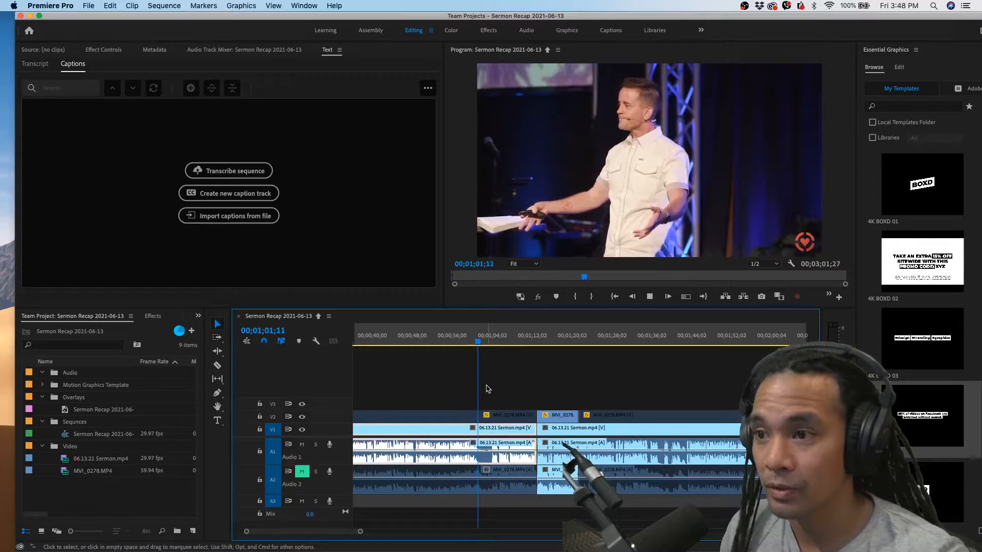
{"action": "scroll", "coordinate": [488, 390], "scroll_direction": "up", "scroll_amount": 2}
{"action": "key", "text": "space"}
{"action": "left_click", "coordinate": [469, 337]}
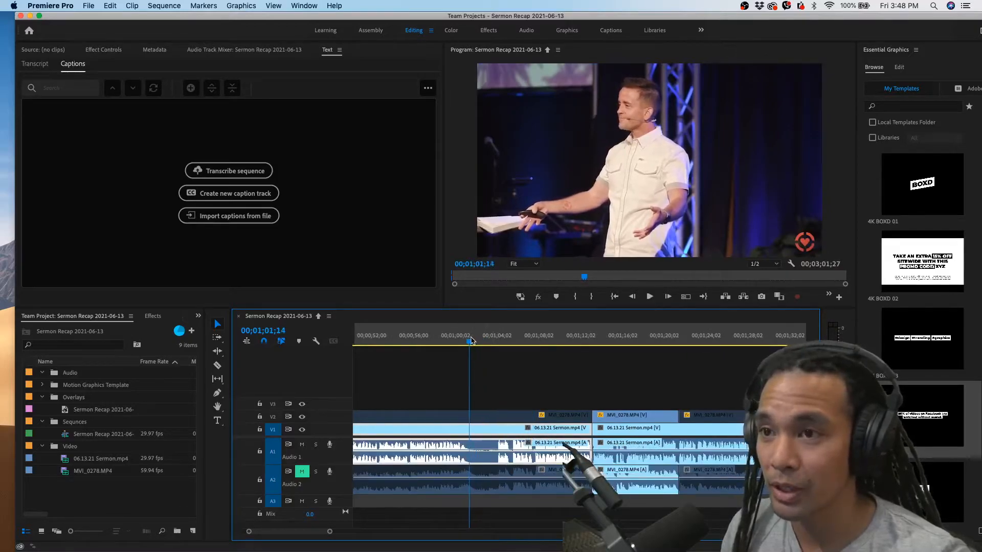
{"action": "left_click", "coordinate": [588, 300]}
{"action": "scroll", "coordinate": [444, 372], "scroll_direction": "down", "scroll_amount": 4}
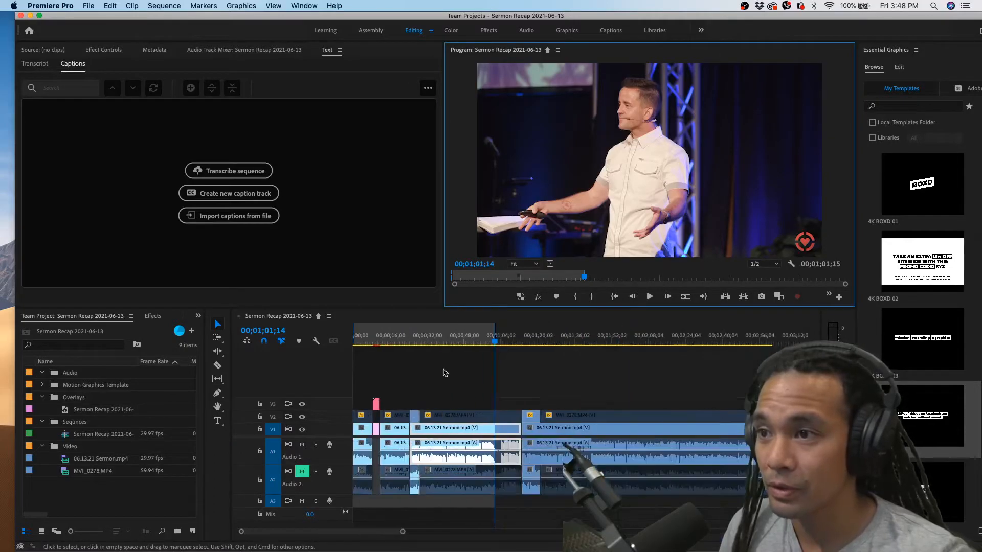
Transcribe the sequence in English between its in and out points, using the audio on track Audio 1
{"action": "left_click", "coordinate": [475, 343]}
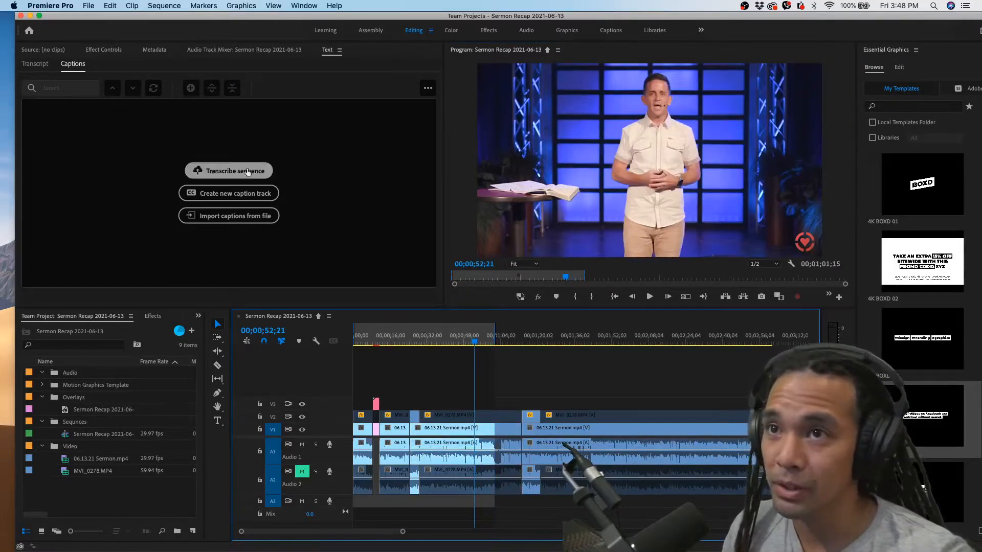
{"action": "left_click", "coordinate": [229, 191]}
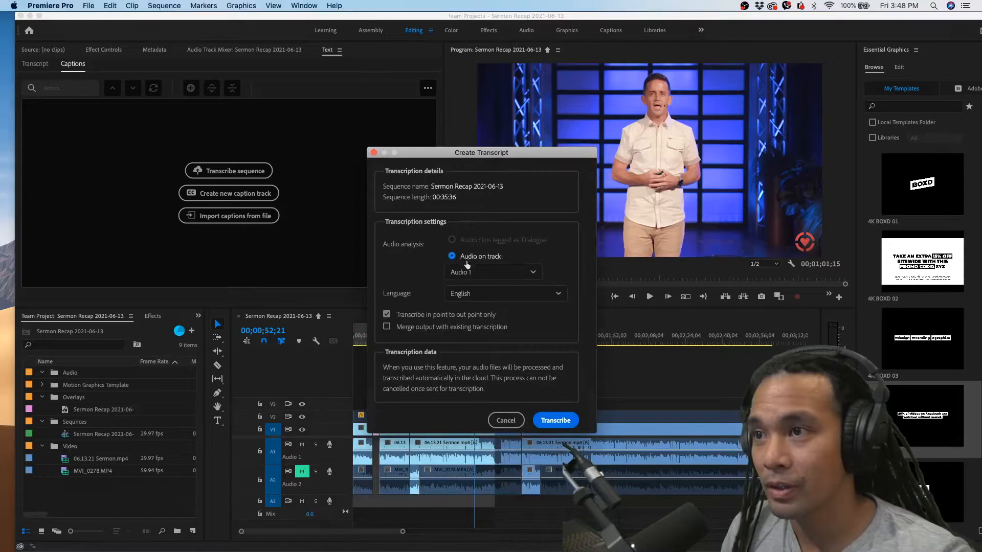
{"action": "left_click", "coordinate": [476, 273]}
{"action": "left_click", "coordinate": [455, 310]}
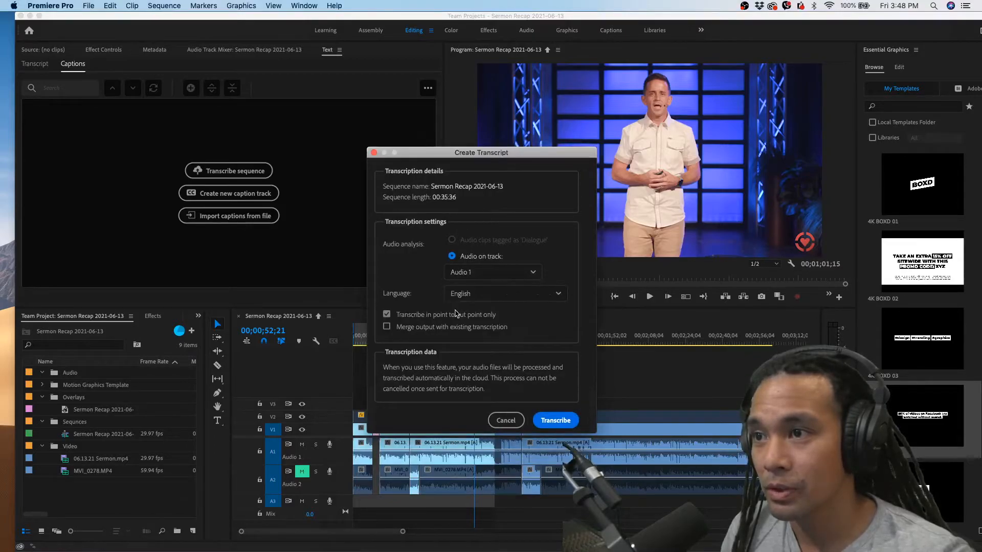
{"action": "left_click", "coordinate": [558, 422]}
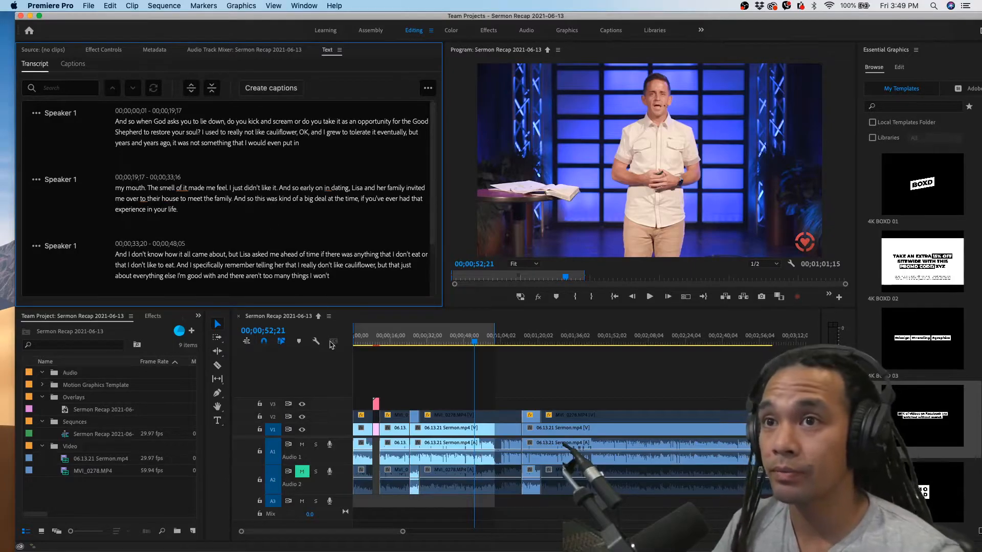
Scrub back through the marked range to compare the transcript's highlighted words with the video
{"action": "left_click", "coordinate": [450, 341]}
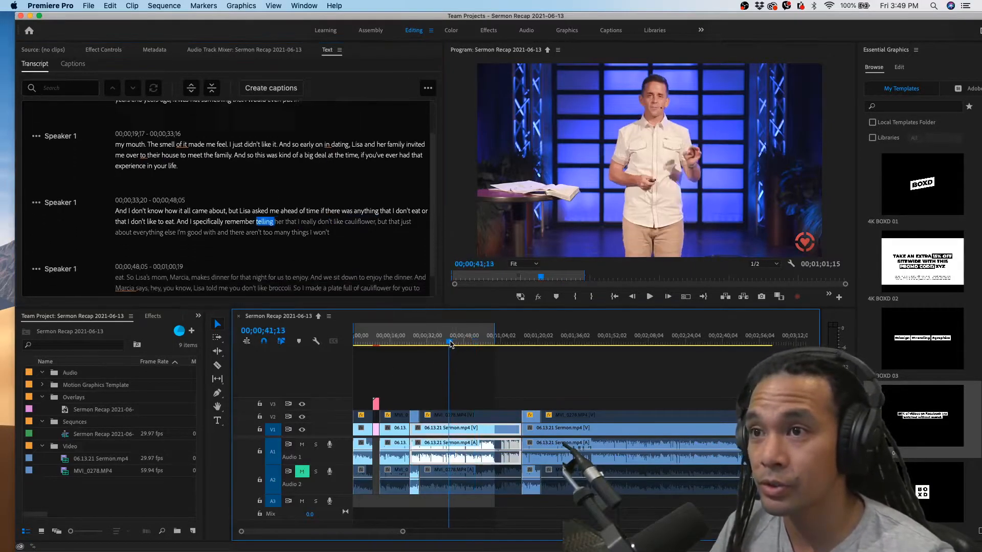
{"action": "left_click_drag", "start_coordinate": [451, 341], "coordinate": [392, 348]}
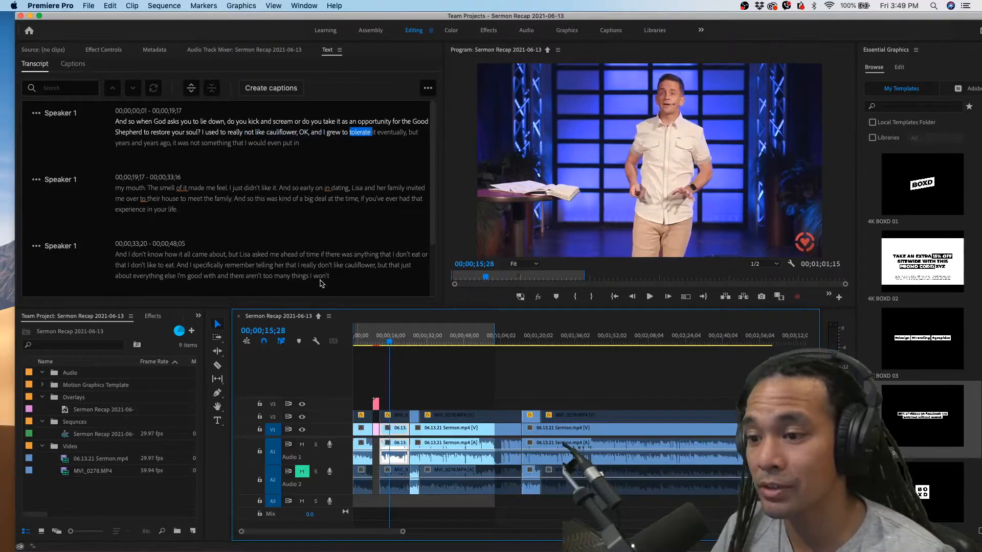
{"action": "mouse_move", "coordinate": [391, 341]}
{"action": "left_mouse_down"}
{"action": "mouse_move", "coordinate": [413, 343]}
{"action": "mouse_move", "coordinate": [393, 344]}
{"action": "left_mouse_up"}
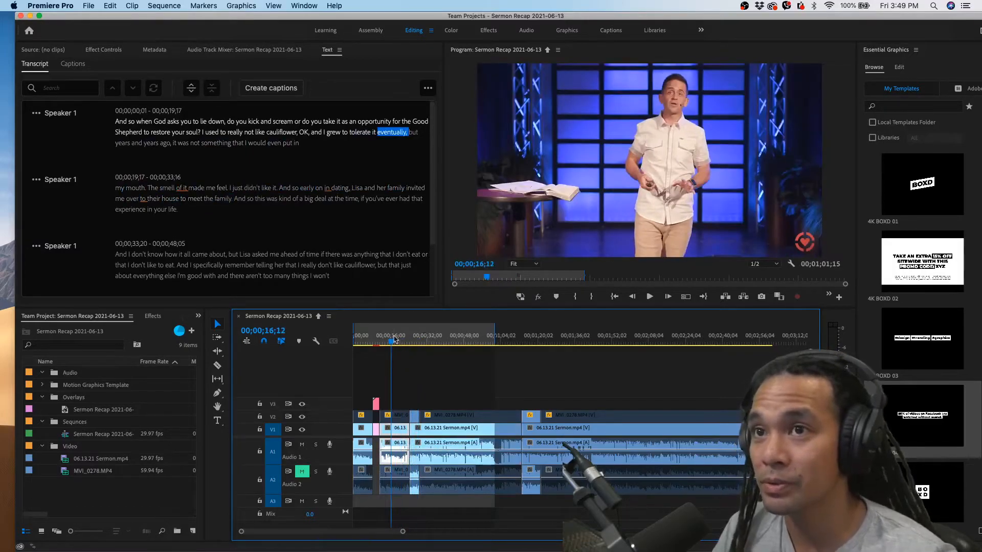
{"action": "left_click", "coordinate": [361, 344]}
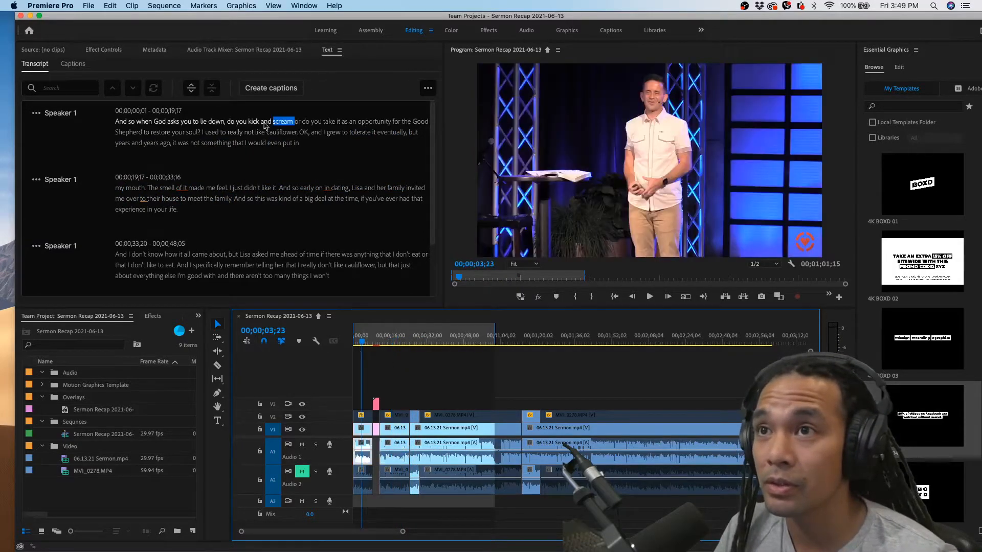
Create captions from the sequence transcript in the Subtitle format with no style
{"action": "left_click", "coordinate": [267, 91]}
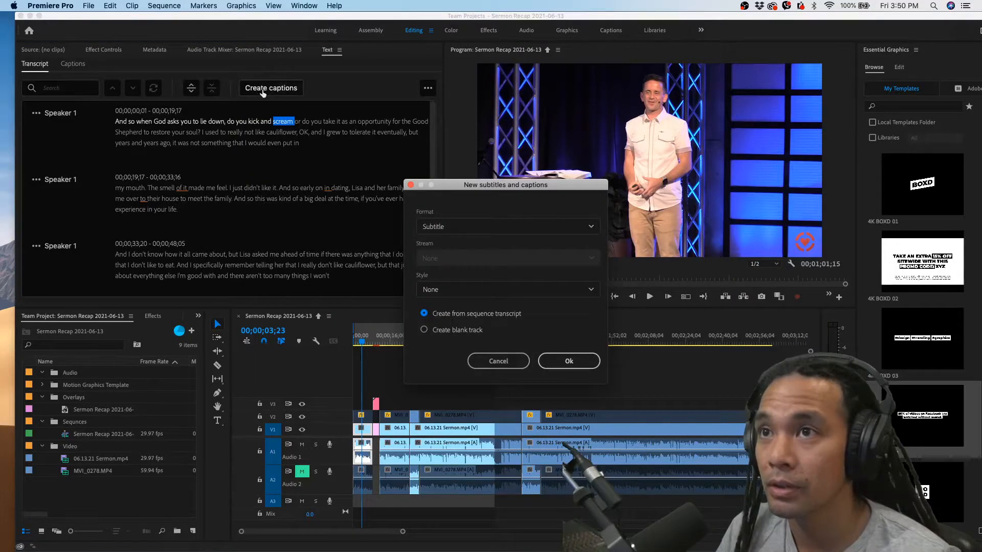
{"action": "left_click", "coordinate": [481, 233]}
{"action": "left_click", "coordinate": [481, 233]}
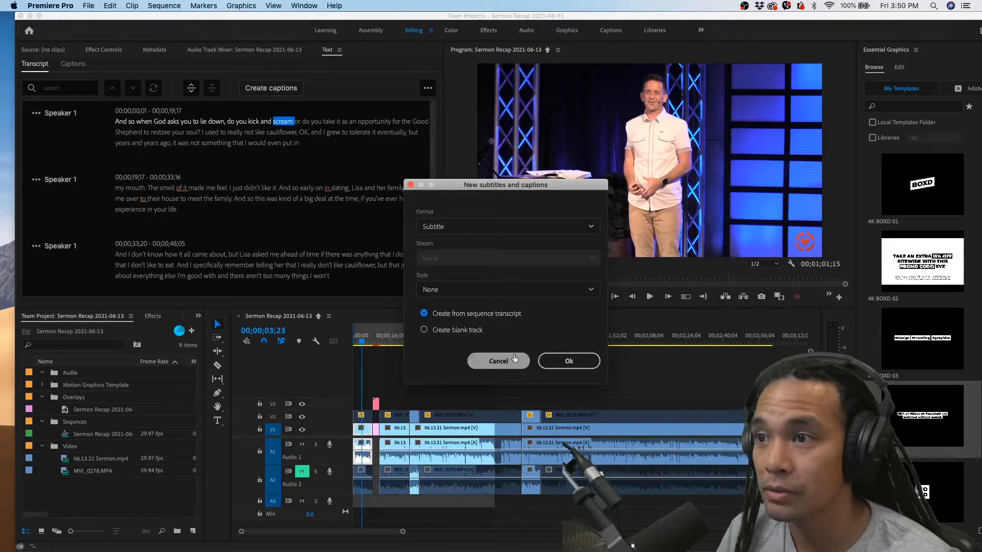
{"action": "left_click", "coordinate": [569, 361]}
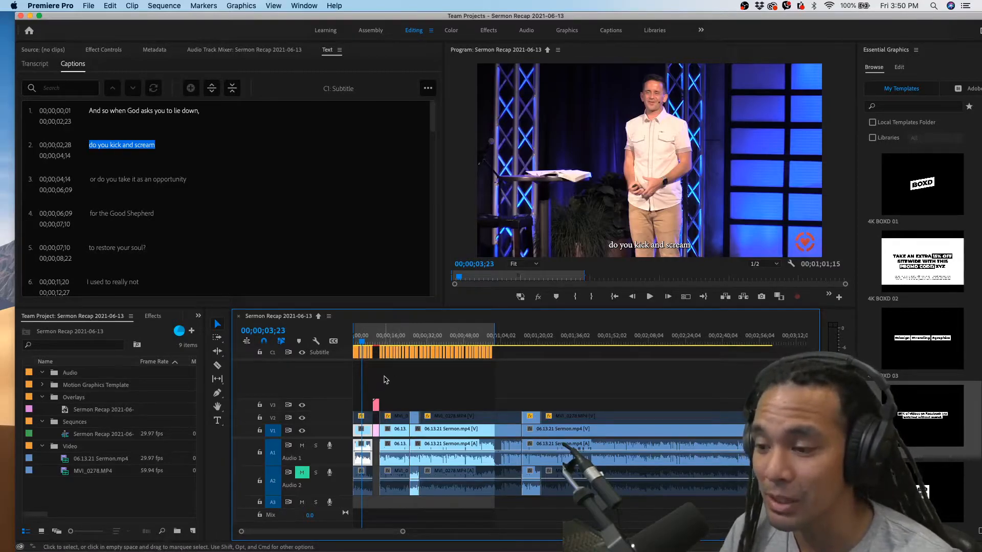
Play the captioned sequence from the start and check the wording around captions 12 and 13
{"action": "key", "text": "="}
{"action": "key", "text": "="}
{"action": "key", "text": "="}
{"action": "key", "text": "="}
{"action": "key", "text": "="}
{"action": "key", "text": "="}
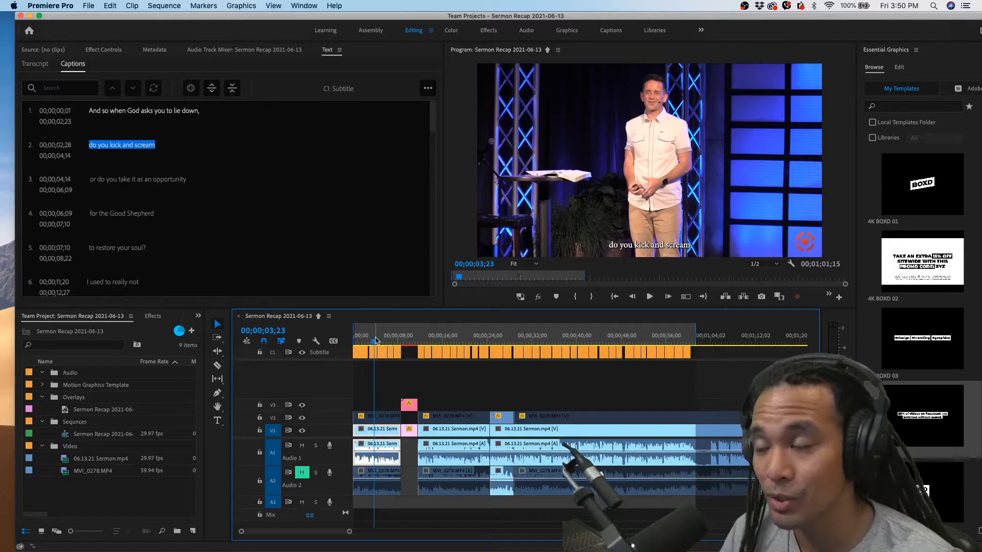
{"action": "left_click_drag", "start_coordinate": [375, 341], "coordinate": [345, 340]}
{"action": "key", "text": "space"}
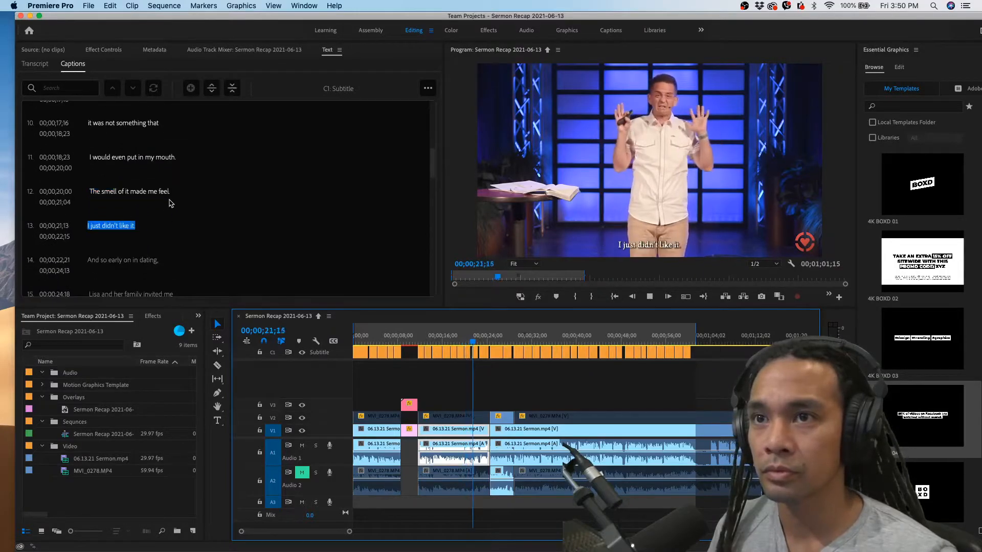
{"action": "left_click", "coordinate": [466, 339]}
{"action": "key", "text": "="}
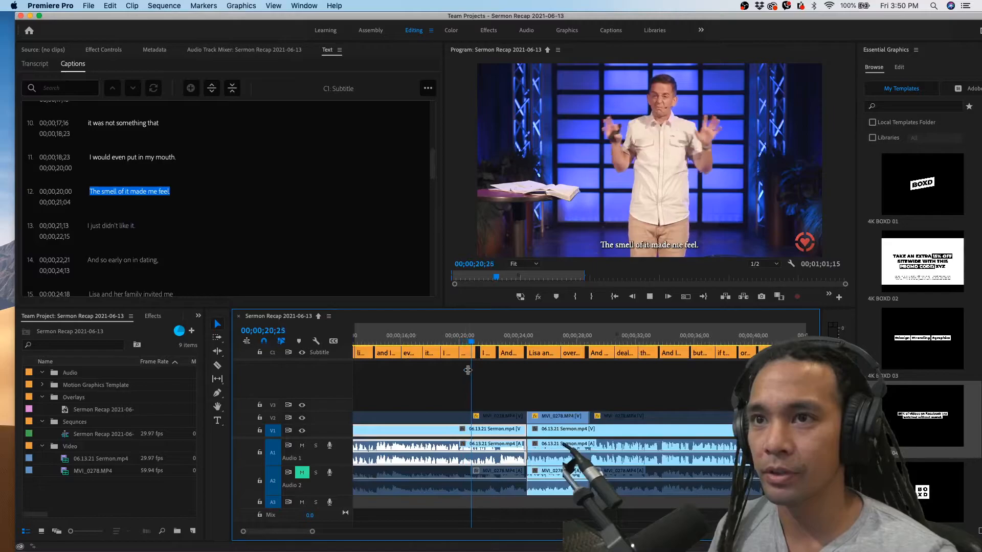
{"action": "scroll", "coordinate": [175, 134], "scroll_direction": "down", "scroll_amount": 1}
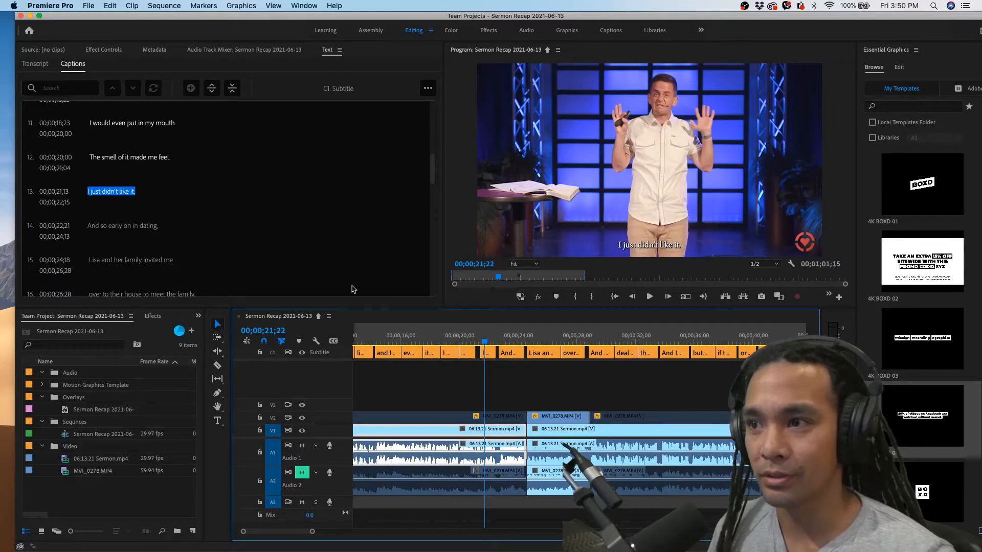
Complete caption 12 so that it reads "The smell of it made me feel gross."
{"action": "left_click", "coordinate": [467, 338]}
{"action": "left_click", "coordinate": [168, 195]}
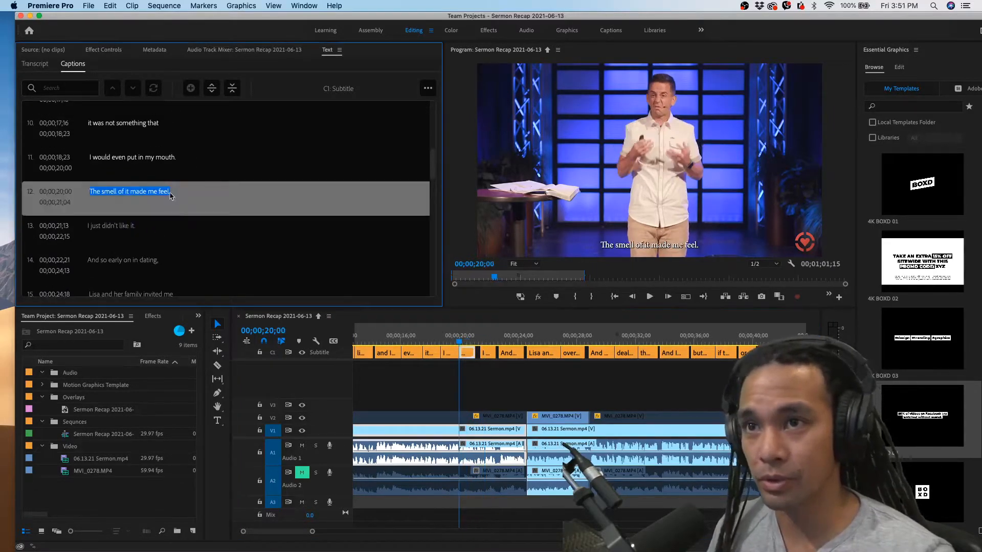
{"action": "left_click", "coordinate": [168, 192]}
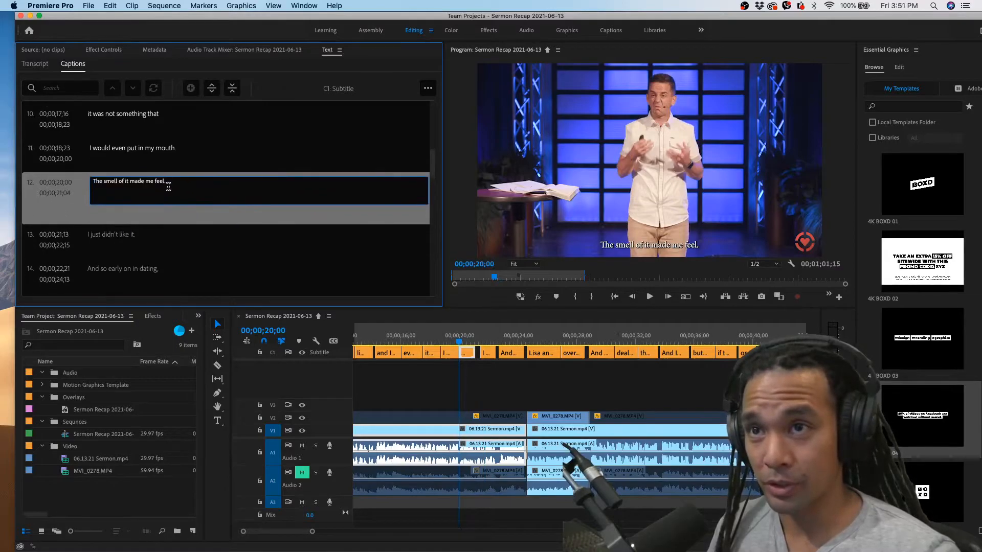
{"action": "key", "text": "BackSpace"}
{"action": "type", "text": "gross."}
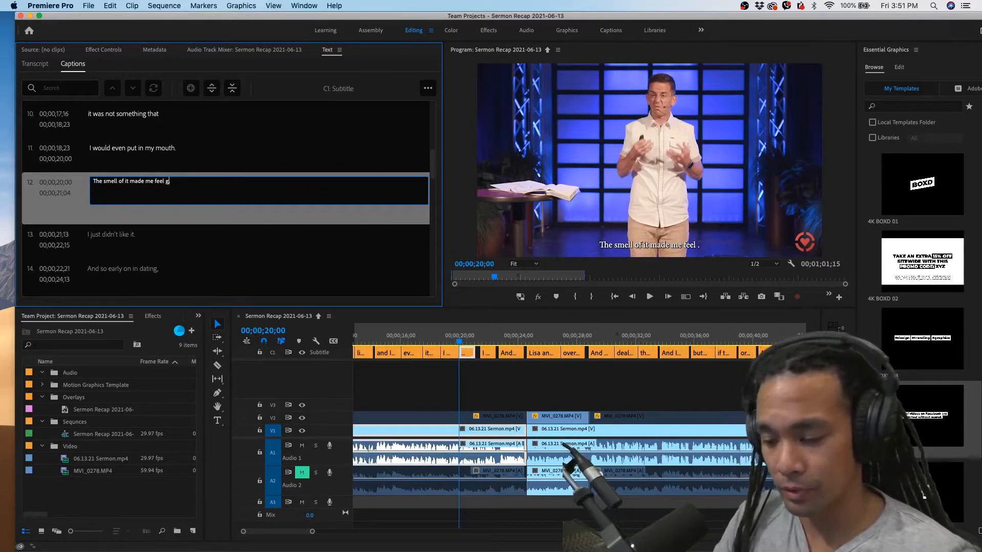
{"action": "left_click", "coordinate": [209, 165]}
{"action": "left_click", "coordinate": [196, 229]}
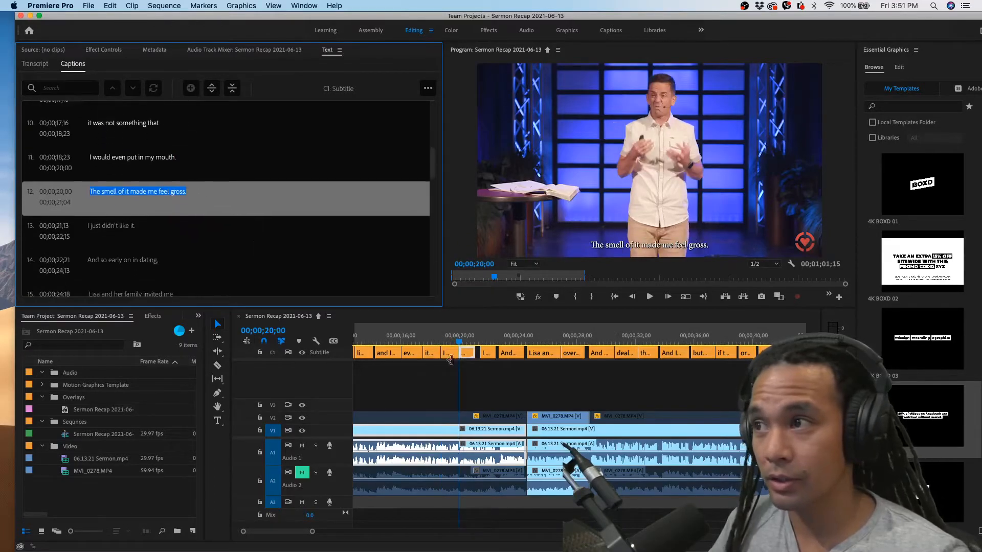
Play on through the following captions and correct the spelling of the mom's name in caption 29 to end in "sha"
{"action": "left_click", "coordinate": [446, 341]}
{"action": "key", "text": "space"}
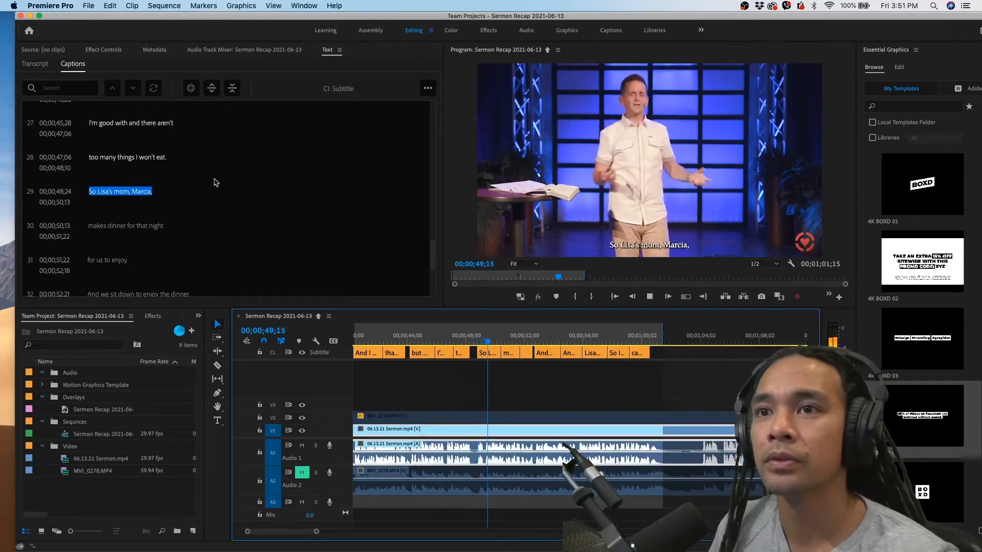
{"action": "key", "text": "space"}
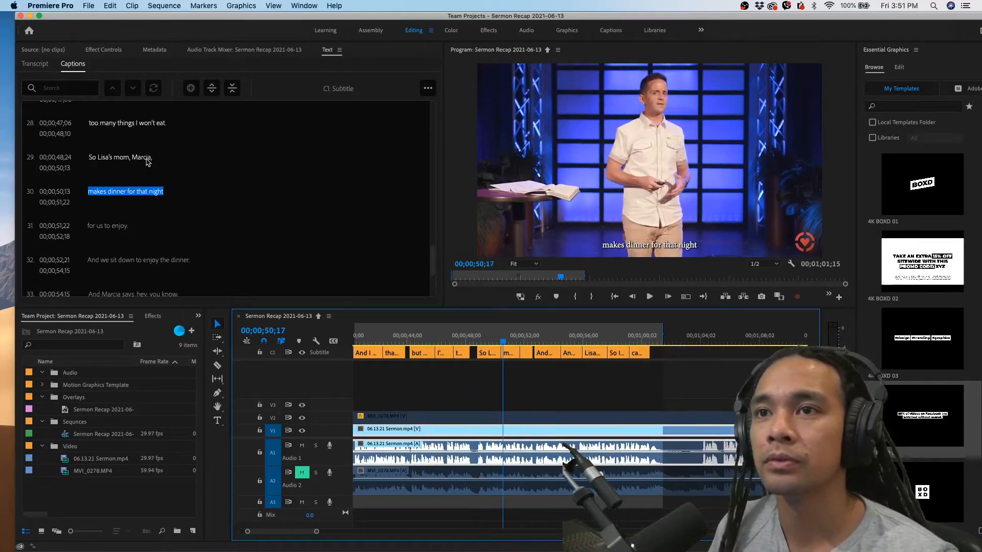
{"action": "double_click", "coordinate": [147, 163]}
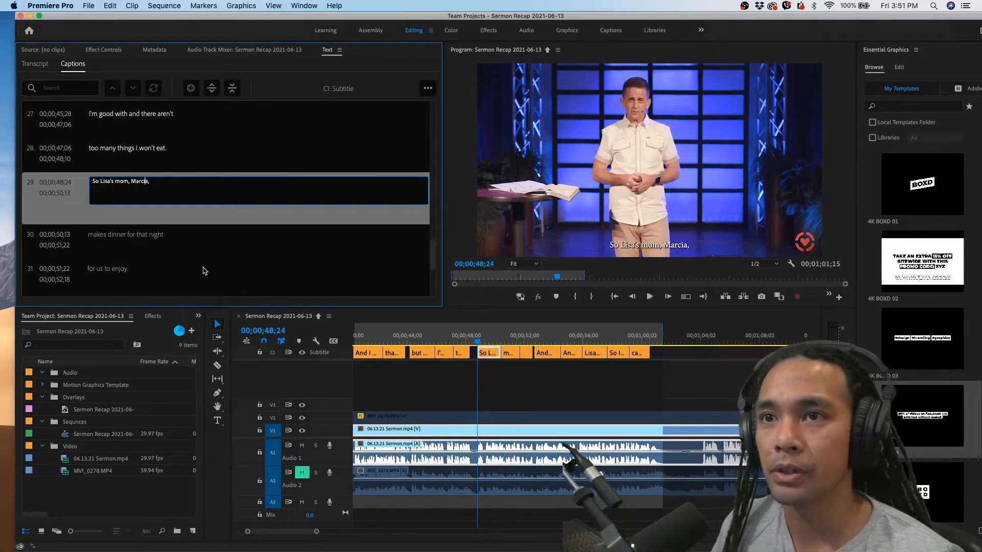
{"action": "key", "text": "BackSpace"}
{"action": "type", "text": "sha"}
{"action": "key", "text": "BackSpace"}
{"action": "key", "text": "BackSpace"}
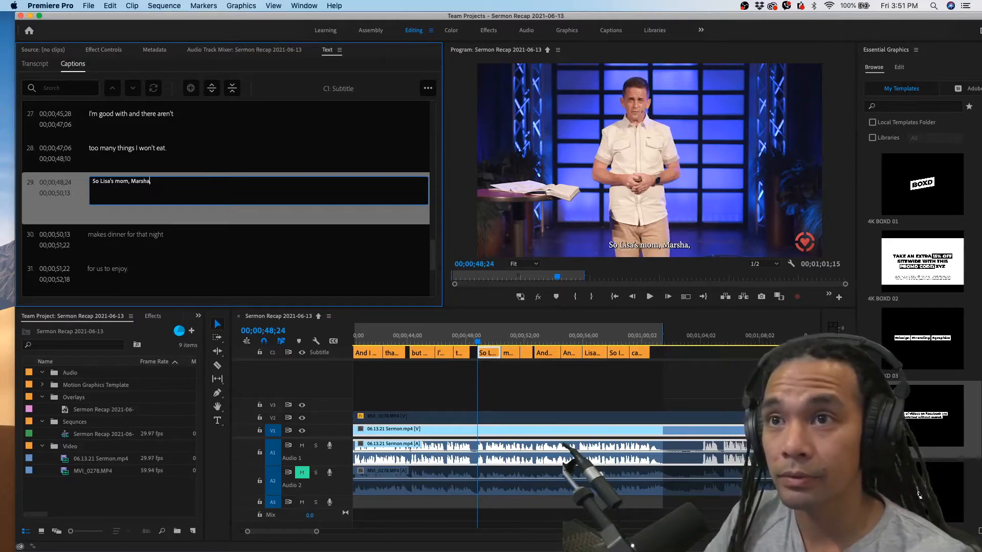
{"action": "left_click", "coordinate": [194, 213]}
Play through the remaining captions and scrub around the end of the marked range to check captions 35 and 36
{"action": "key", "text": "space"}
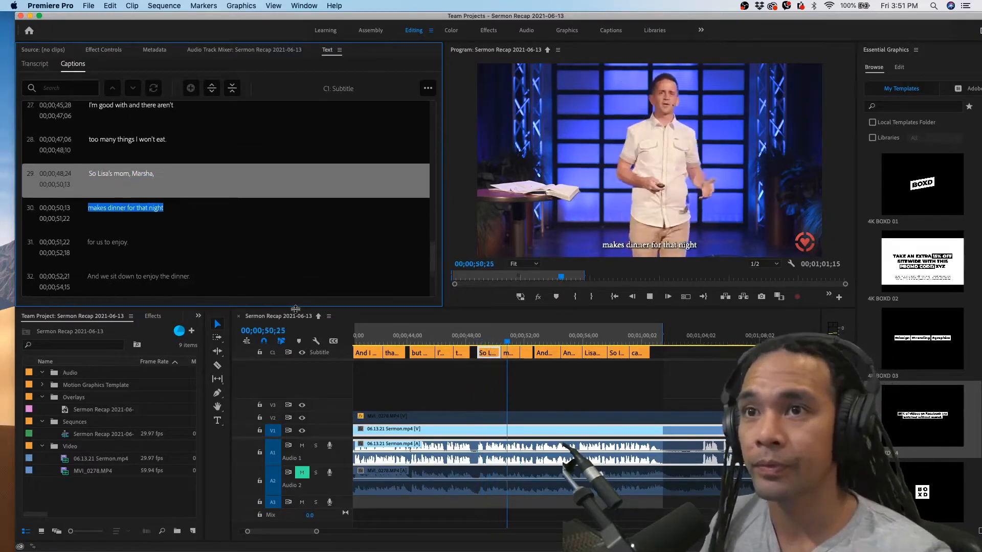
{"action": "left_click", "coordinate": [137, 224]}
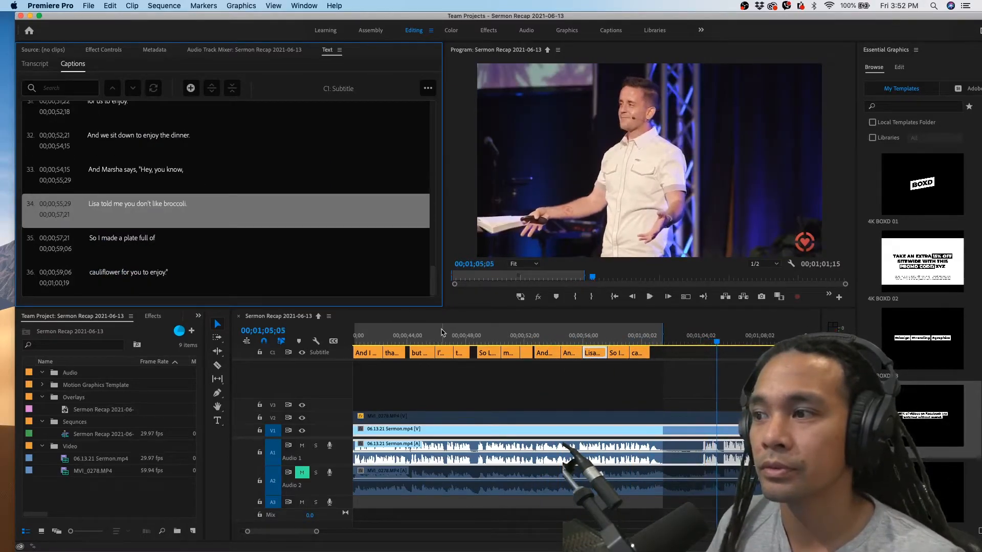
{"action": "key", "text": "minus"}
{"action": "left_click", "coordinate": [648, 338]}
{"action": "left_click_drag", "start_coordinate": [648, 338], "coordinate": [660, 339]}
{"action": "left_click_drag", "start_coordinate": [646, 338], "coordinate": [646, 338]}
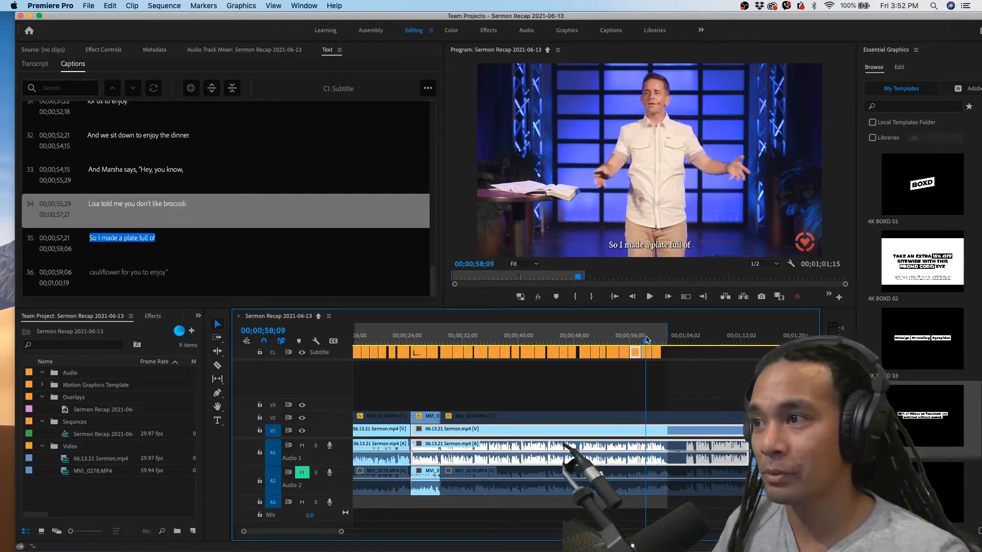
Return to the beginning of the sequence, select the first caption on the subtitle track, and fit the program window to the screen
{"action": "left_click", "coordinate": [597, 401]}
{"action": "scroll", "coordinate": [597, 400], "scroll_direction": "left", "scroll_amount": 5}
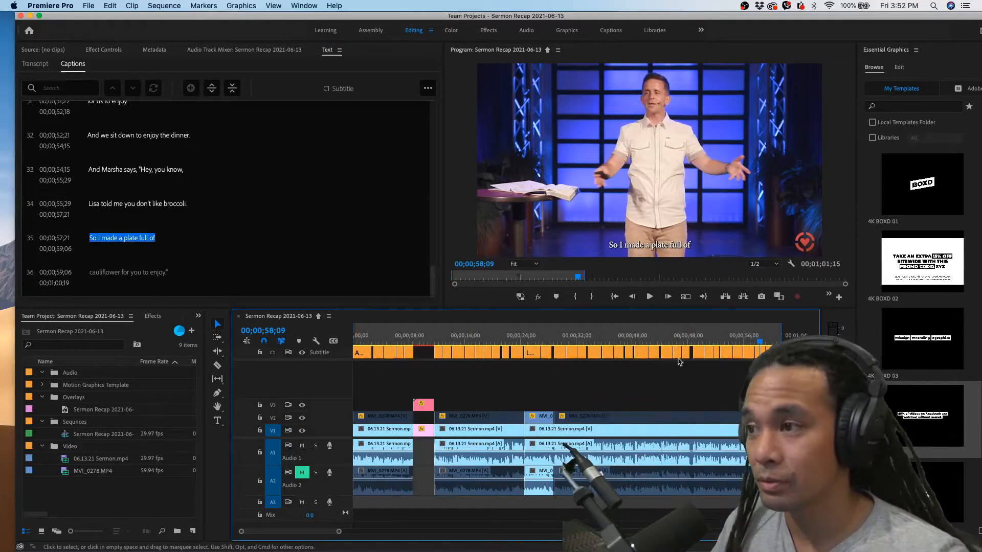
{"action": "left_click_drag", "start_coordinate": [676, 341], "coordinate": [489, 357]}
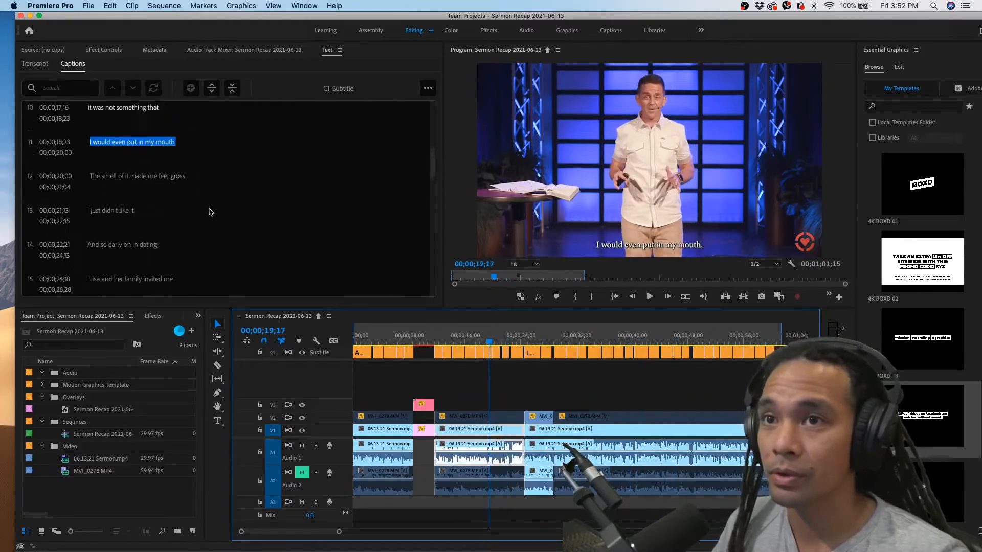
{"action": "left_click", "coordinate": [400, 339]}
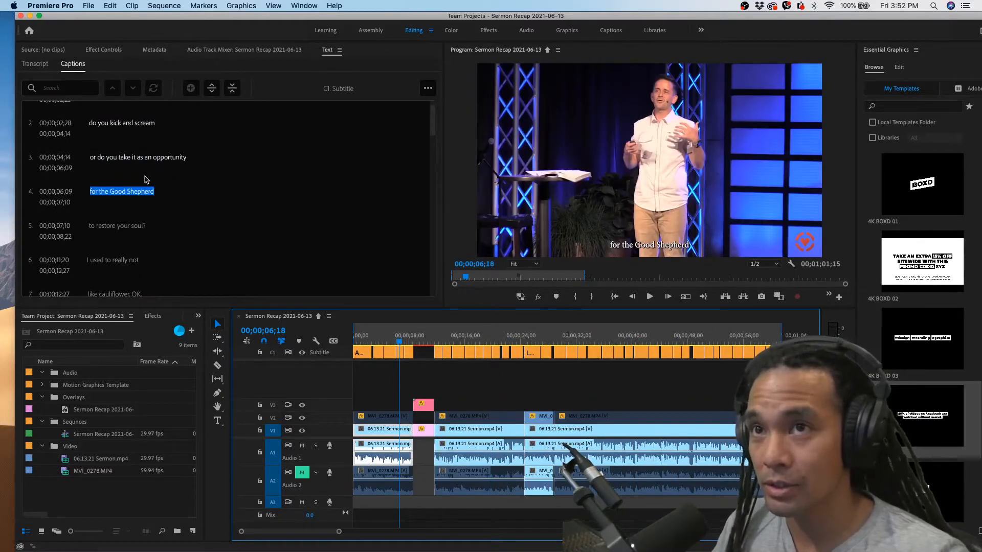
{"action": "left_click", "coordinate": [364, 336]}
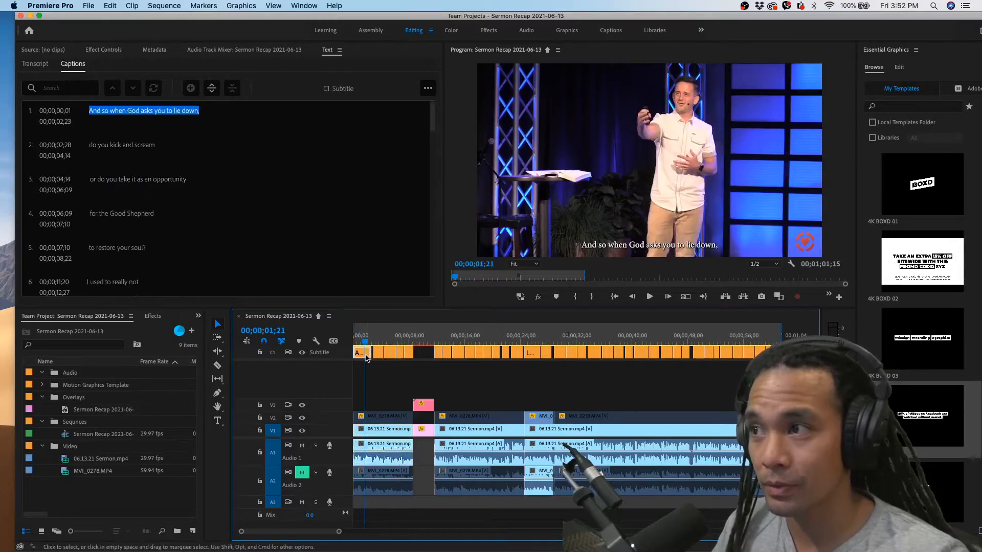
{"action": "left_click", "coordinate": [365, 353]}
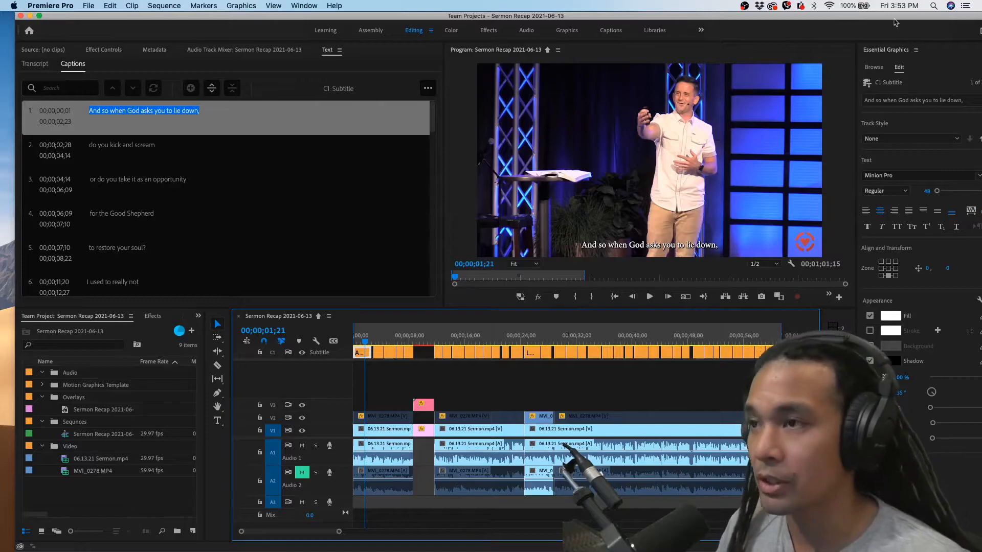
{"action": "double_click", "coordinate": [862, 16]}
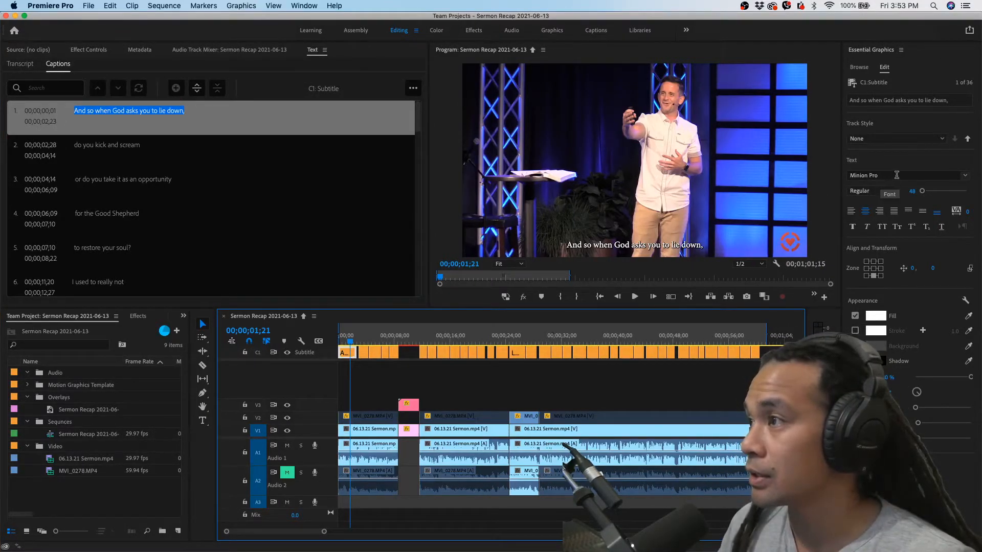
Style the first caption in Bebas Neue Bold at size 72 with a vertical offset of -249
{"action": "left_click", "coordinate": [940, 175]}
{"action": "scroll", "coordinate": [855, 275], "scroll_direction": "up", "scroll_amount": 10}
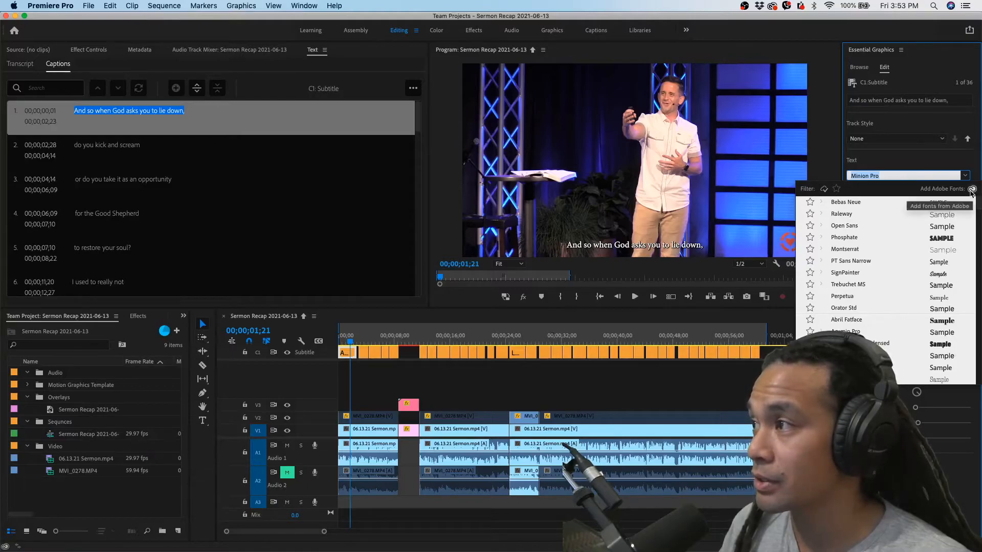
{"action": "left_click", "coordinate": [855, 203]}
{"action": "left_click", "coordinate": [885, 192]}
{"action": "left_click", "coordinate": [868, 224]}
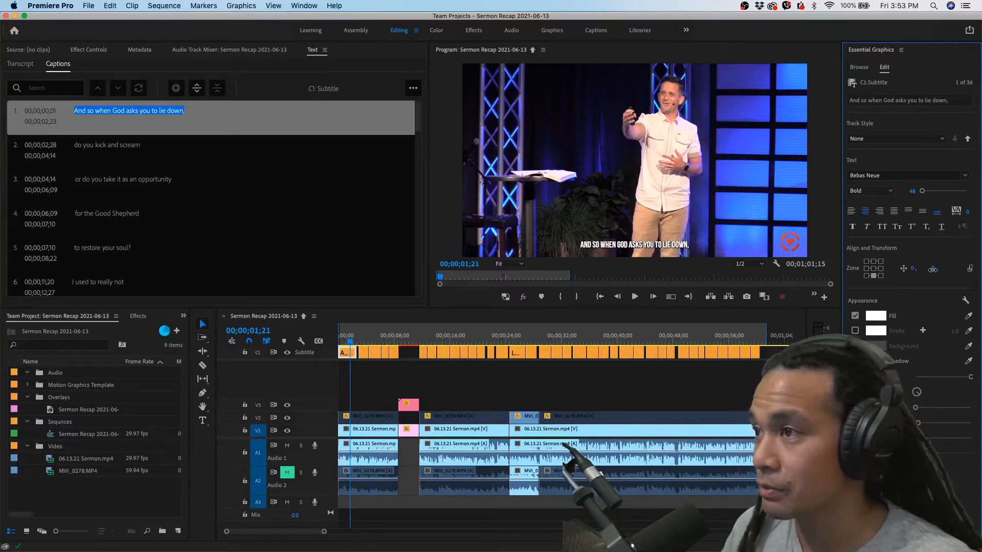
{"action": "left_click_drag", "start_coordinate": [931, 269], "coordinate": [832, 296]}
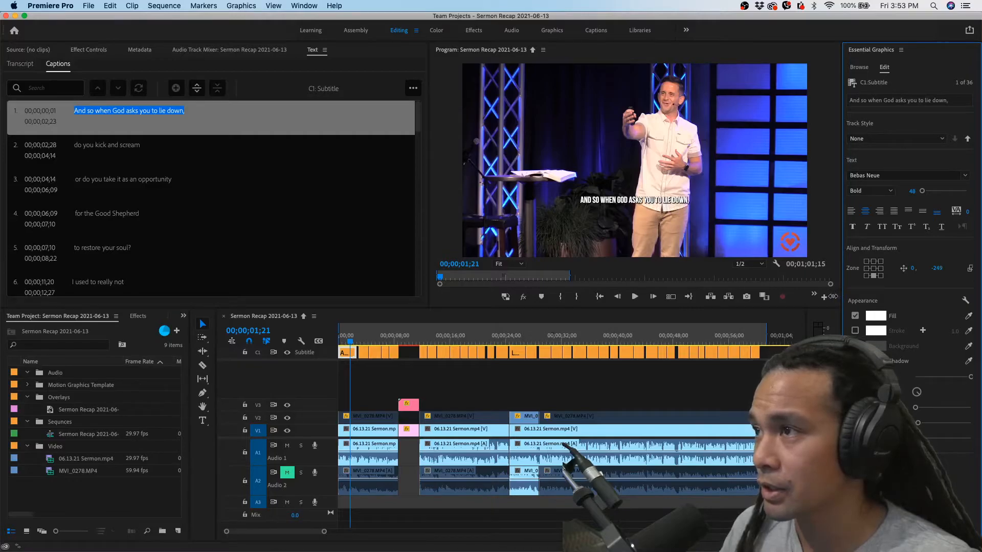
{"action": "left_click_drag", "start_coordinate": [913, 193], "coordinate": [923, 193]}
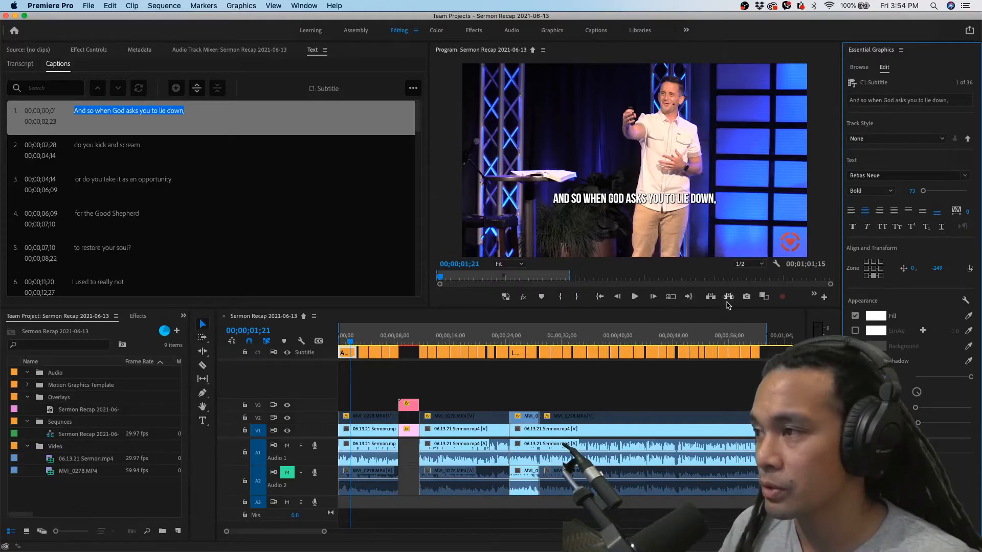
Show the guides over the program preview and nudge the two outer vertical guides around the caption
{"action": "left_click", "coordinate": [814, 296]}
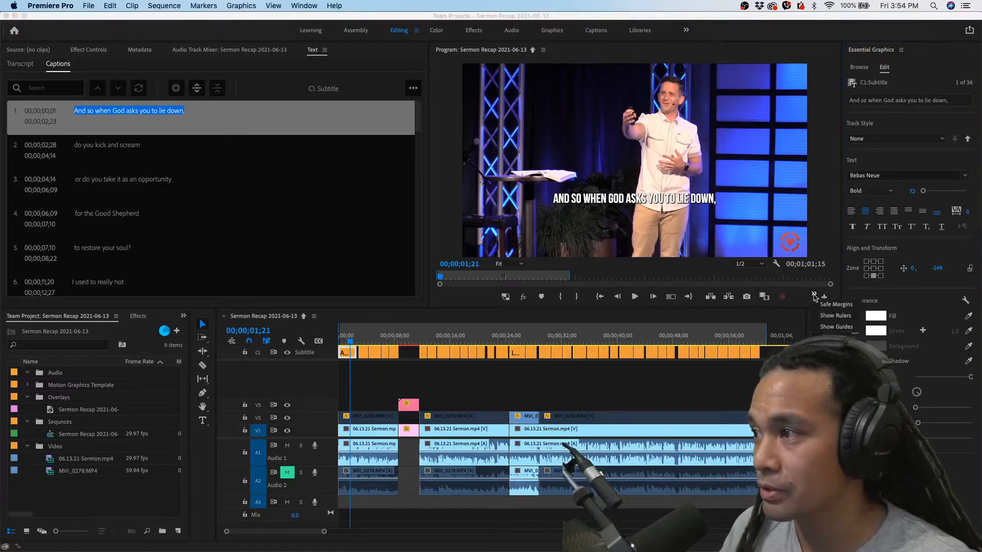
{"action": "left_click", "coordinate": [835, 327]}
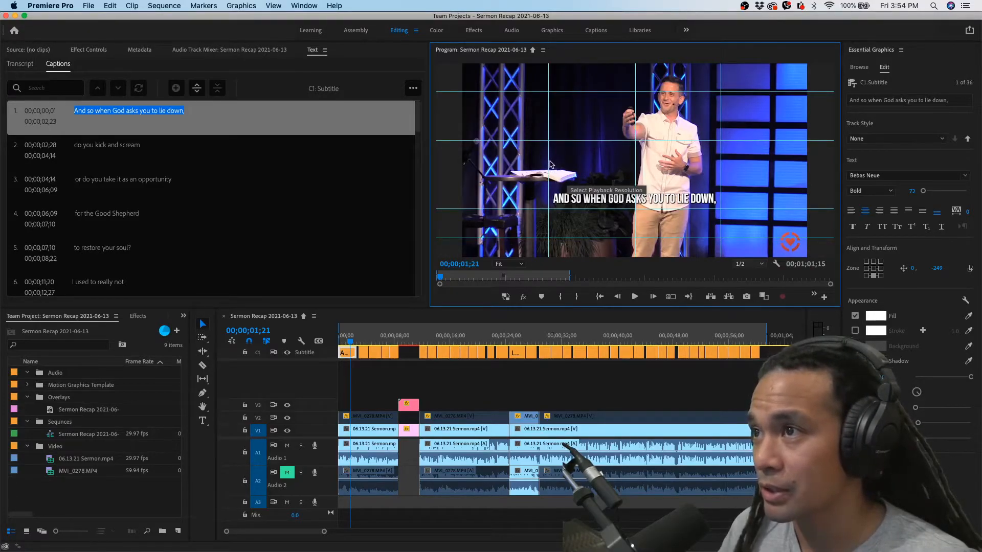
{"action": "left_click_drag", "start_coordinate": [548, 163], "coordinate": [548, 164]}
{"action": "left_click_drag", "start_coordinate": [721, 166], "coordinate": [722, 165]}
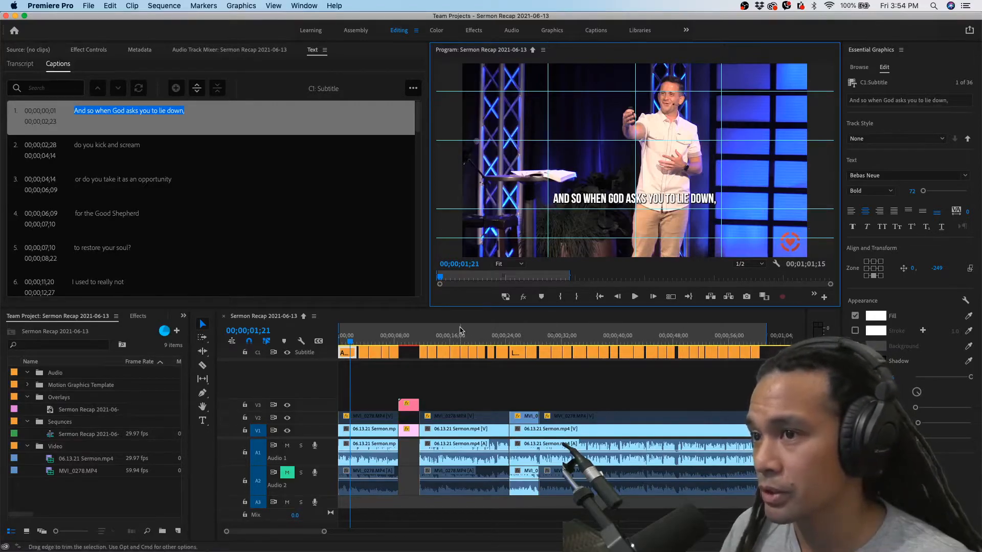
Compare the first two captions and save the first caption's styling as a track style named Bebas Neue
{"action": "mouse_move", "coordinate": [350, 342]}
{"action": "left_mouse_down"}
{"action": "mouse_move", "coordinate": [374, 340]}
{"action": "mouse_move", "coordinate": [347, 340]}
{"action": "left_mouse_up"}
{"action": "left_click", "coordinate": [348, 353]}
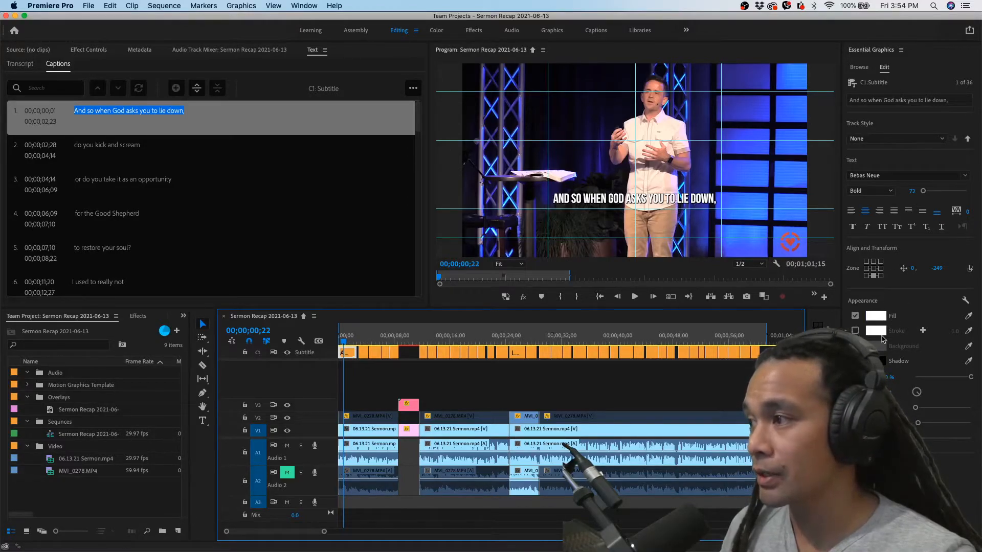
{"action": "left_click", "coordinate": [365, 342]}
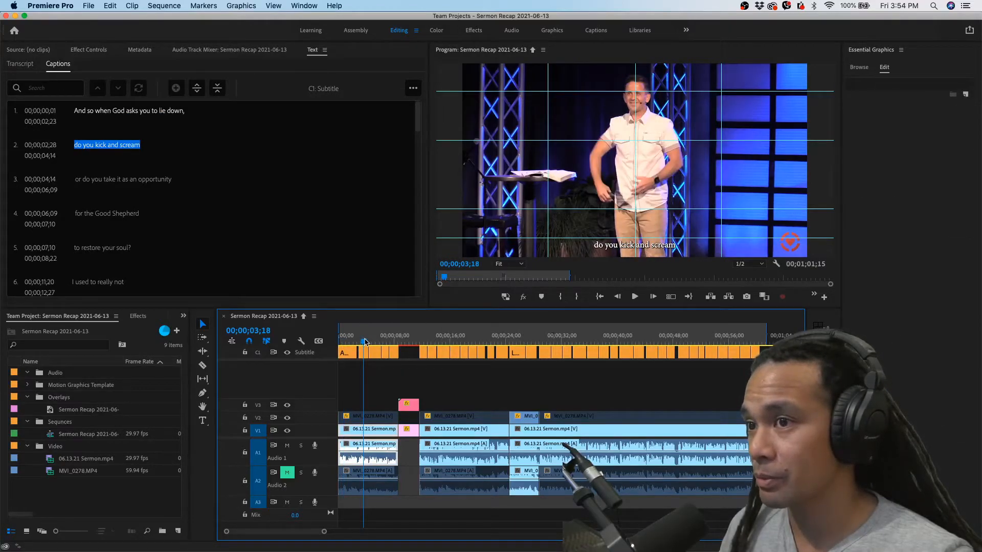
{"action": "left_click", "coordinate": [348, 341]}
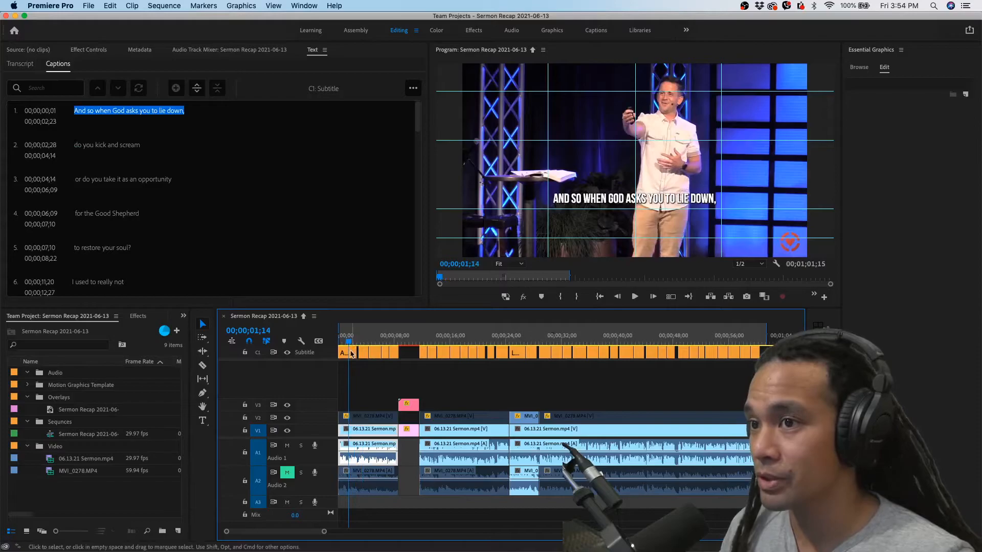
{"action": "left_click", "coordinate": [351, 353]}
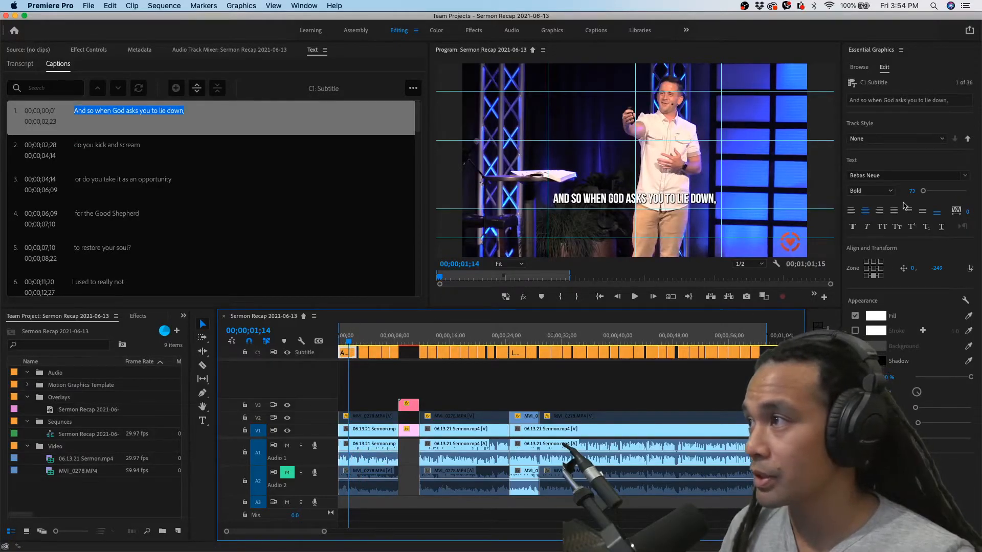
{"action": "left_click", "coordinate": [876, 138]}
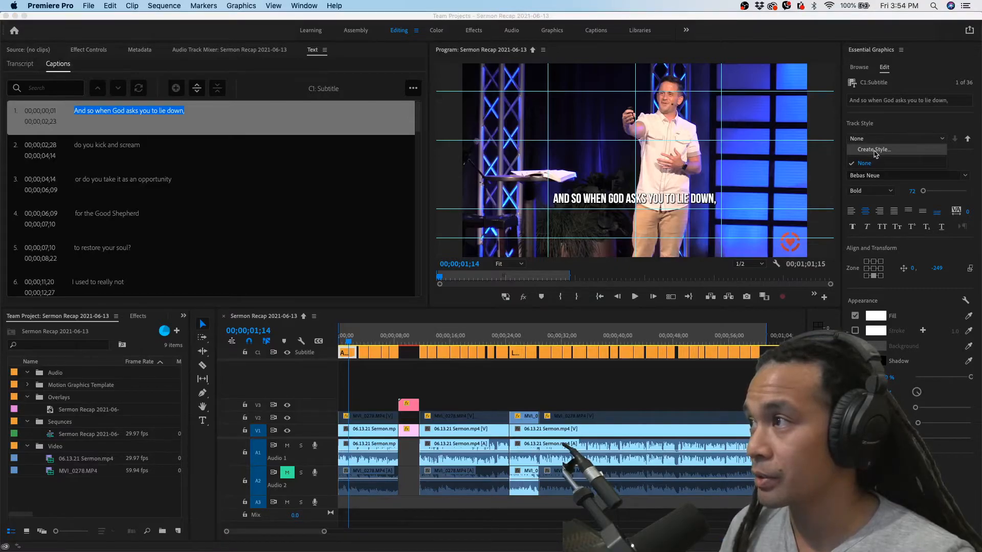
{"action": "left_click", "coordinate": [875, 150]}
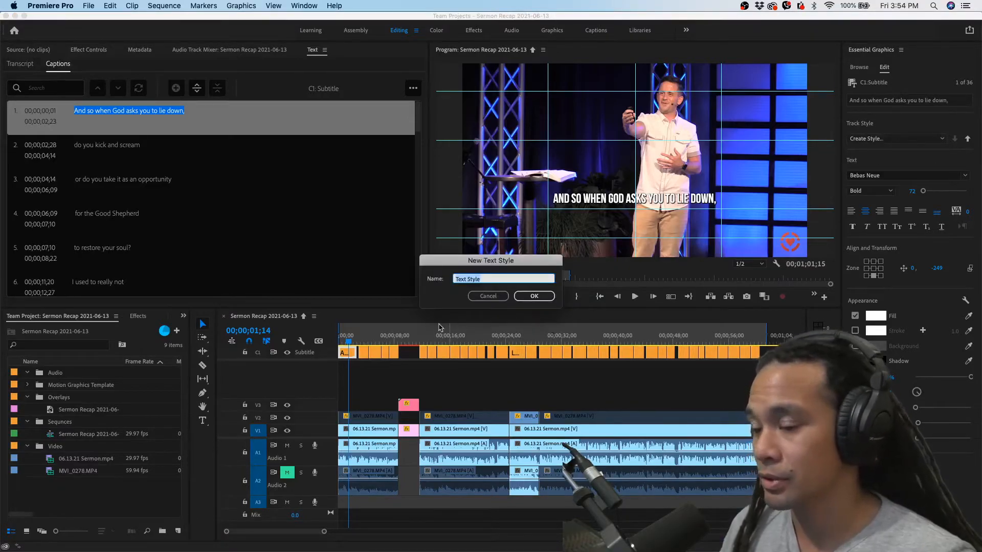
{"action": "type", "text": "Bebas Neue"}
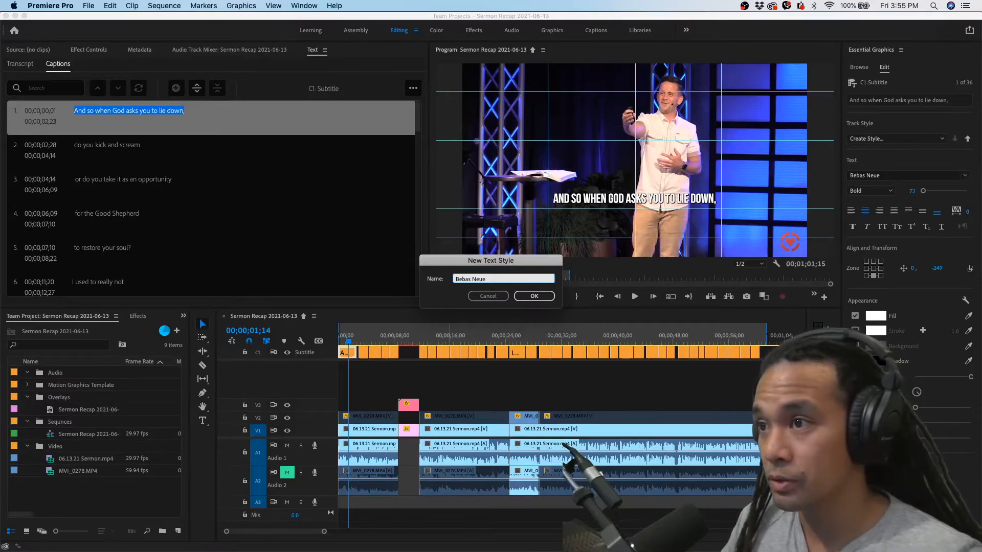
{"action": "key", "text": "Return"}
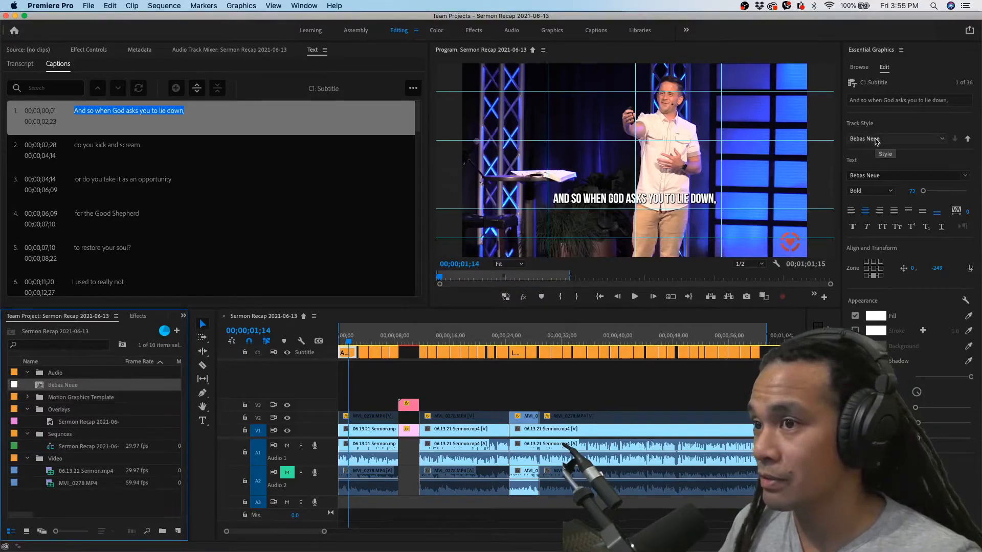
Create a 1920 x 1080 color matte in dark grey 3F3F3F at 29.97 fps and name it Grey
{"action": "left_click", "coordinate": [355, 337]}
{"action": "mouse_move", "coordinate": [355, 337]}
{"action": "left_mouse_down"}
{"action": "mouse_move", "coordinate": [454, 338]}
{"action": "mouse_move", "coordinate": [339, 338]}
{"action": "left_mouse_up"}
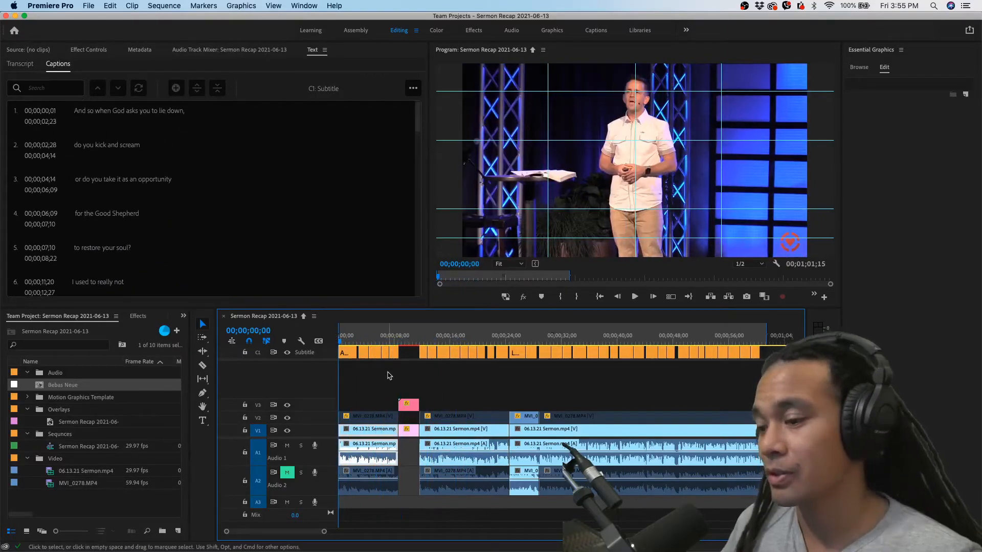
{"action": "left_click", "coordinate": [349, 337]}
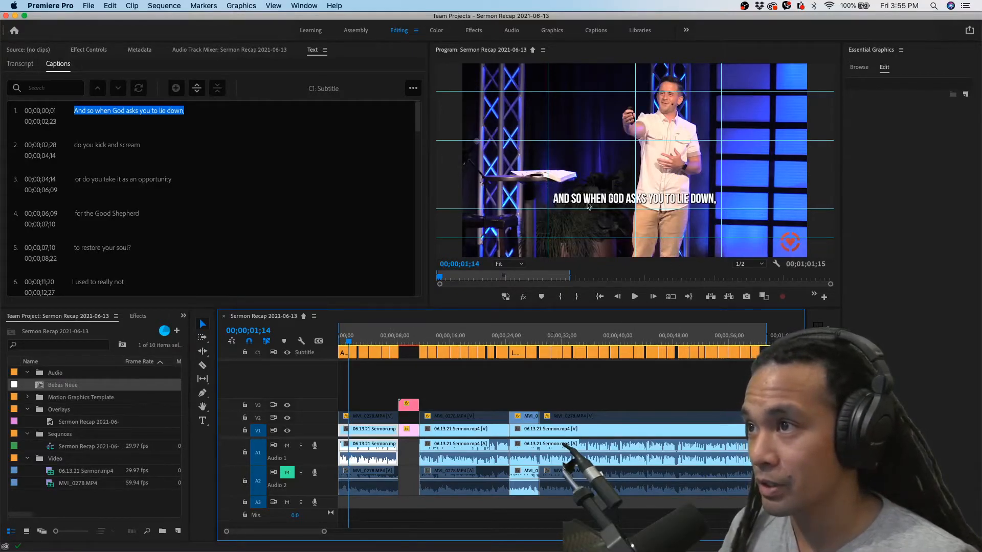
{"action": "left_click", "coordinate": [177, 532]}
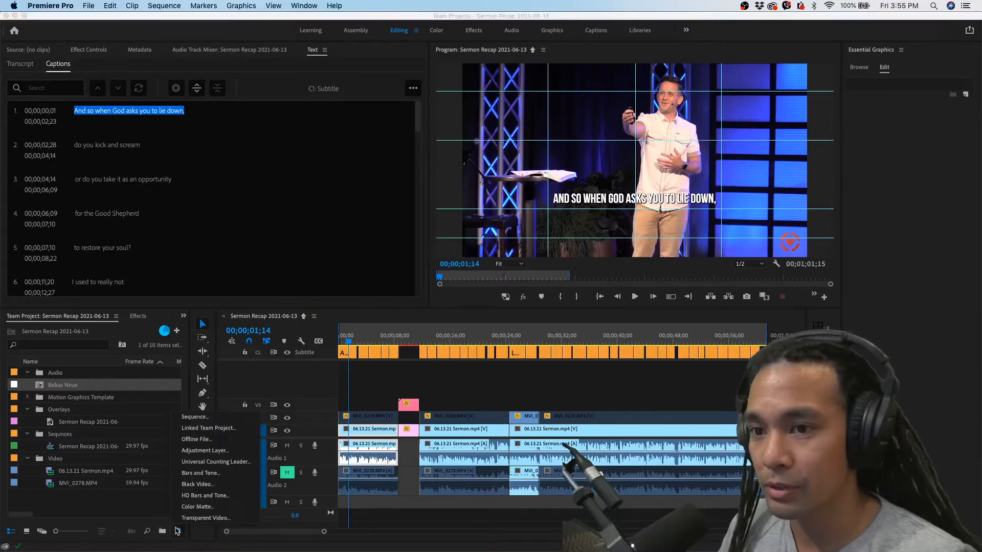
{"action": "left_click", "coordinate": [192, 507]}
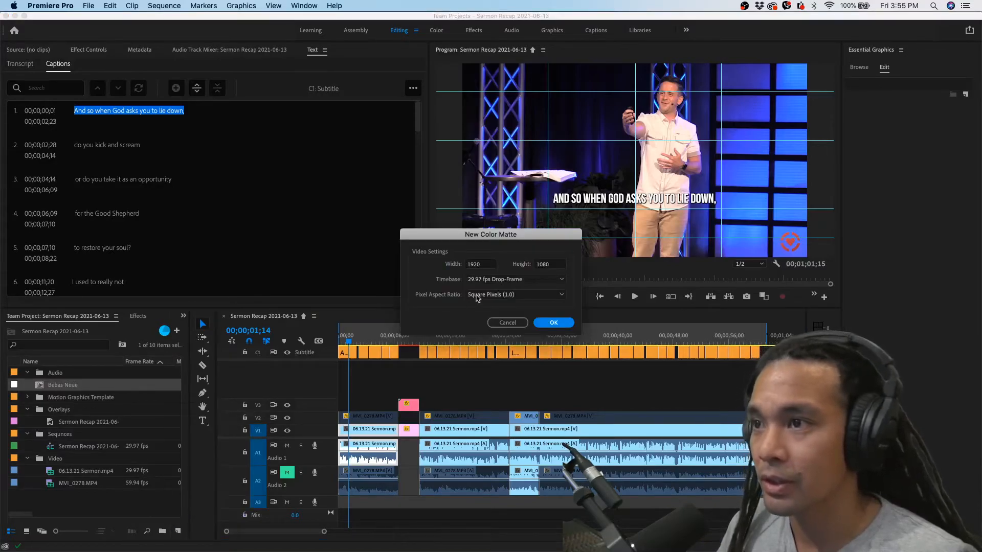
{"action": "left_click", "coordinate": [552, 322]}
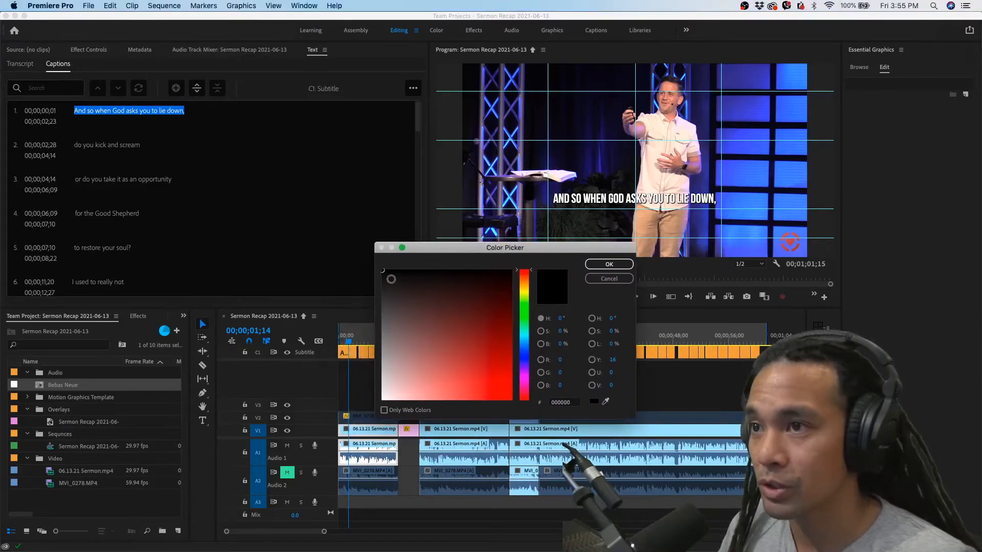
{"action": "left_click_drag", "start_coordinate": [383, 276], "coordinate": [382, 302]}
{"action": "left_click", "coordinate": [609, 263]}
{"action": "type", "text": "Grey"}
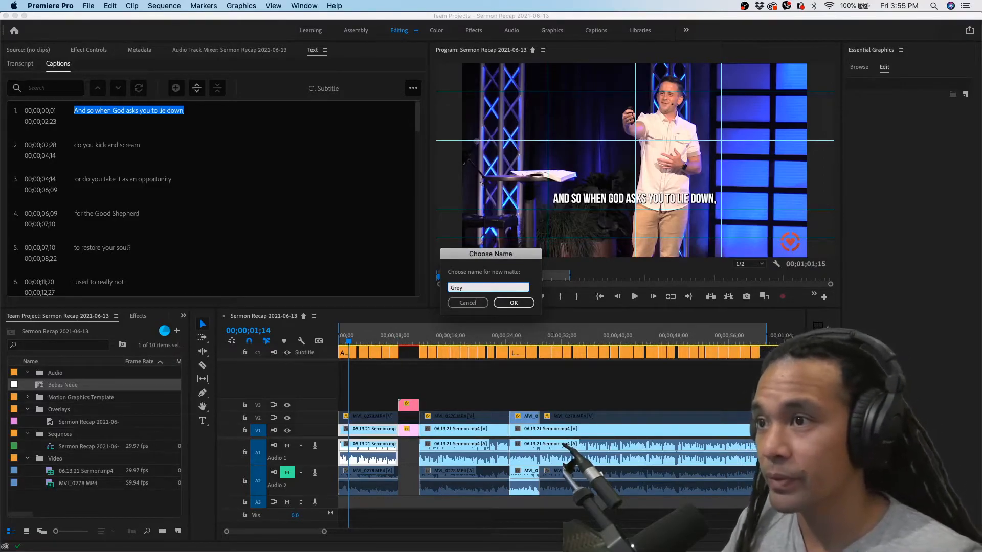
{"action": "key", "text": "Return"}
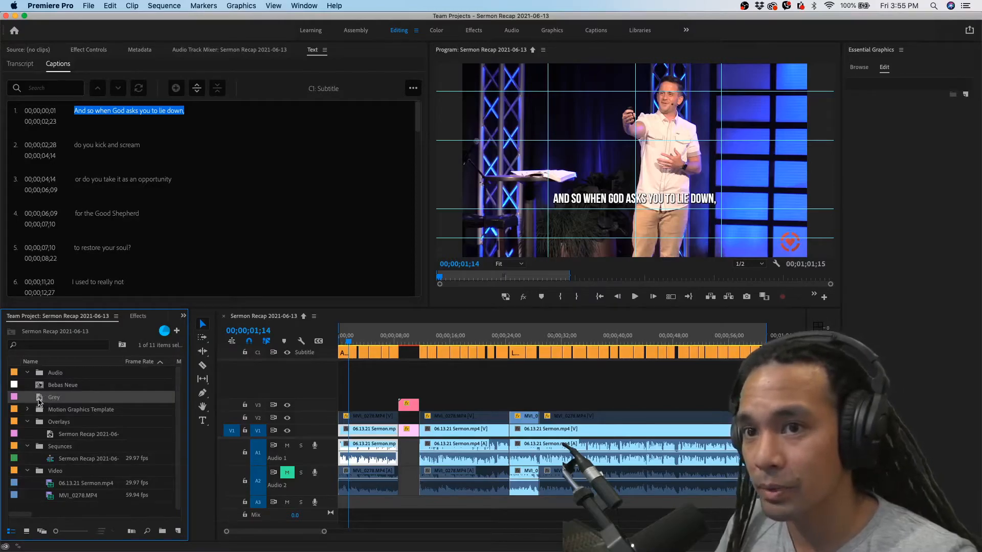
File the Bebas Neue style, Grey matte and Motion Graphics Template folder in Overlays, and place the Grey matte on V4 at the sequence start
{"action": "mouse_move", "coordinate": [41, 399]}
{"action": "left_mouse_down"}
{"action": "mouse_move", "coordinate": [41, 421]}
{"action": "mouse_move", "coordinate": [41, 389]}
{"action": "mouse_move", "coordinate": [41, 398]}
{"action": "left_mouse_up"}
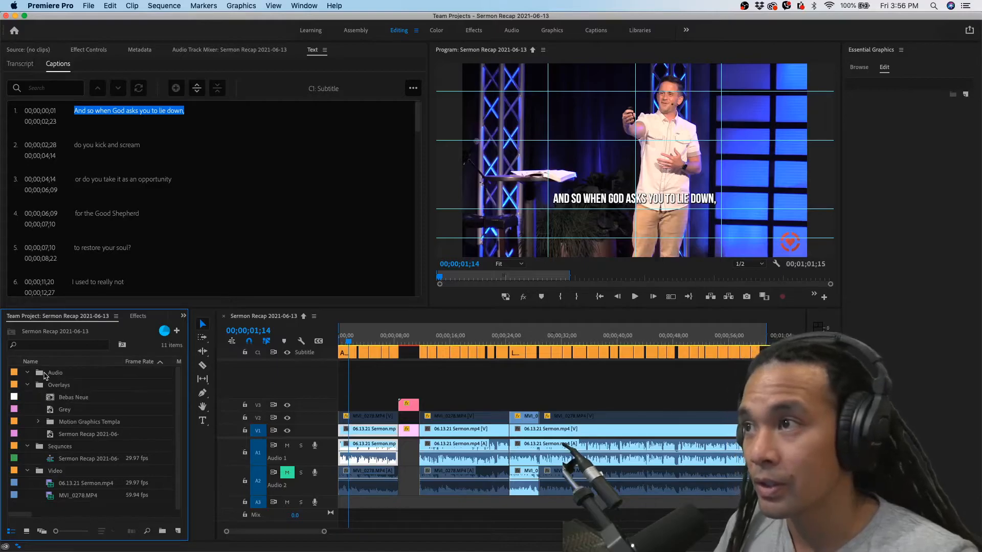
{"action": "left_click", "coordinate": [54, 409]}
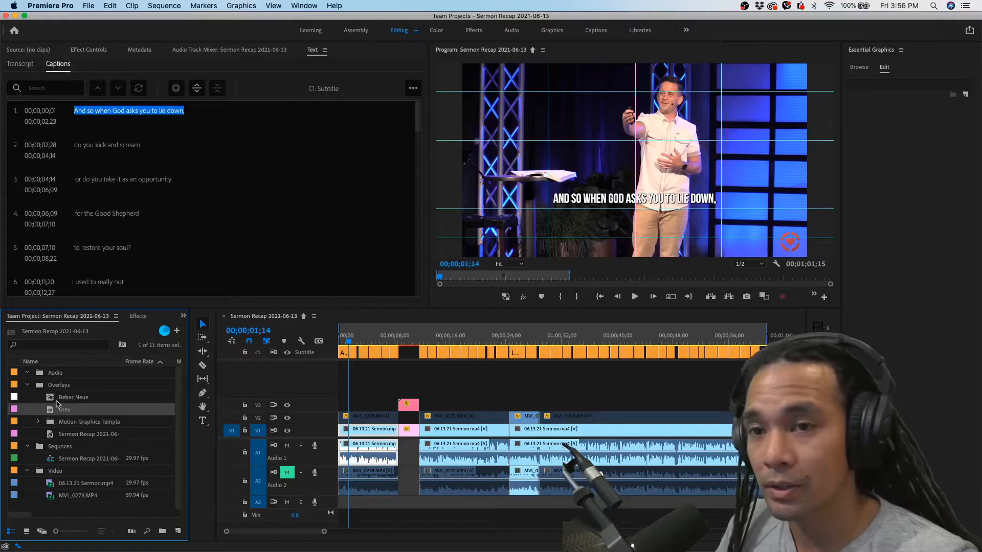
{"action": "left_click_drag", "start_coordinate": [51, 412], "coordinate": [343, 391]}
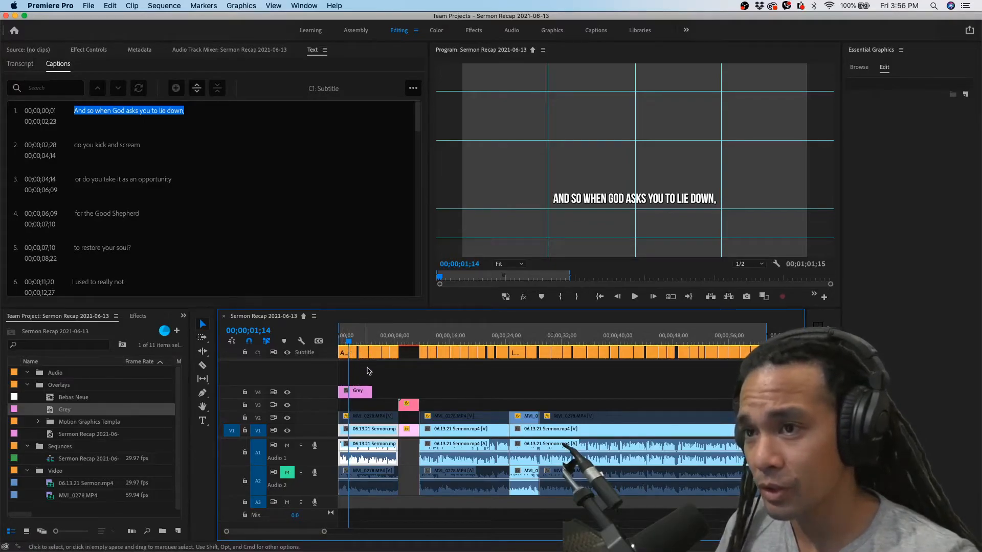
{"action": "double_click", "coordinate": [357, 396]}
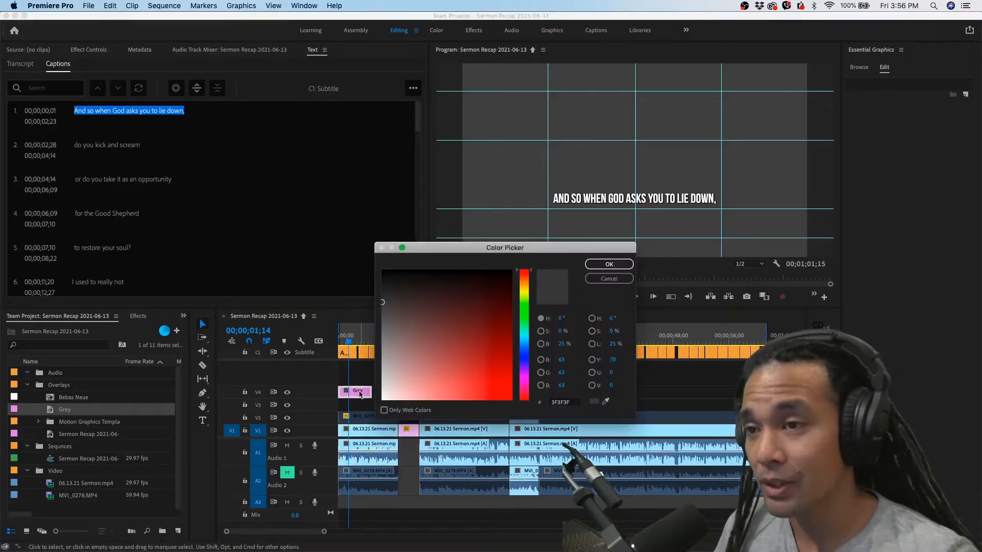
{"action": "left_click", "coordinate": [608, 278]}
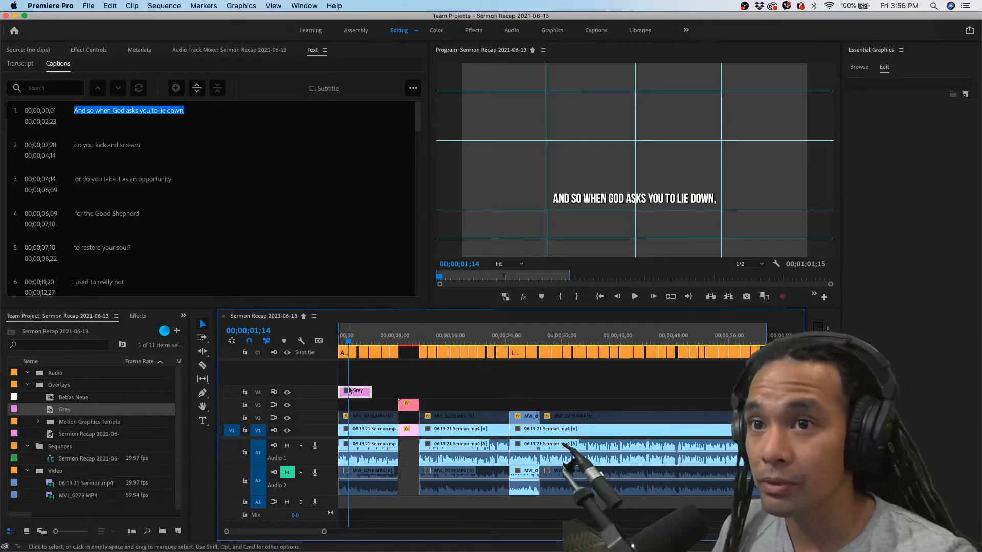
Find the Crop video effect and apply it to the Grey matte clip on V4
{"action": "left_click", "coordinate": [139, 317]}
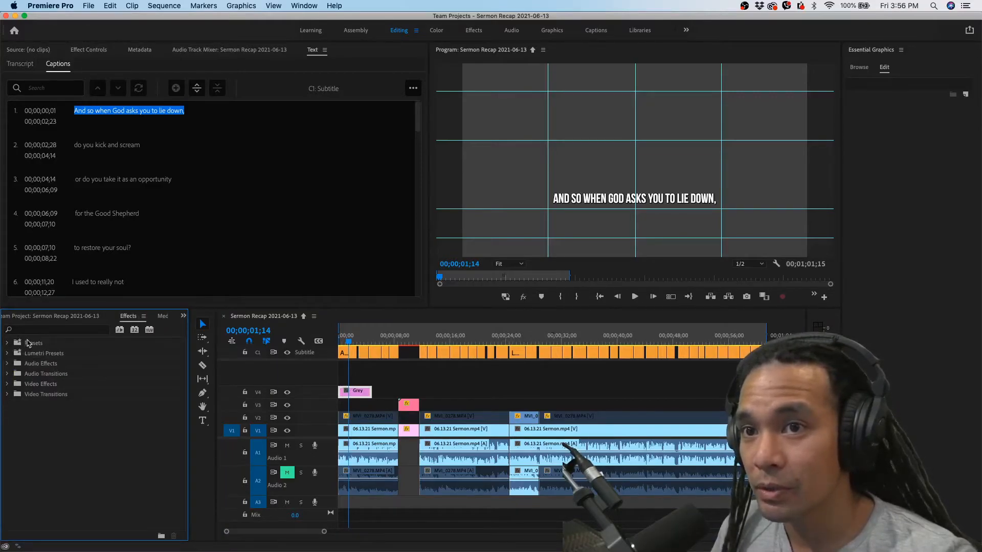
{"action": "left_click", "coordinate": [55, 330]}
{"action": "type", "text": "crop"}
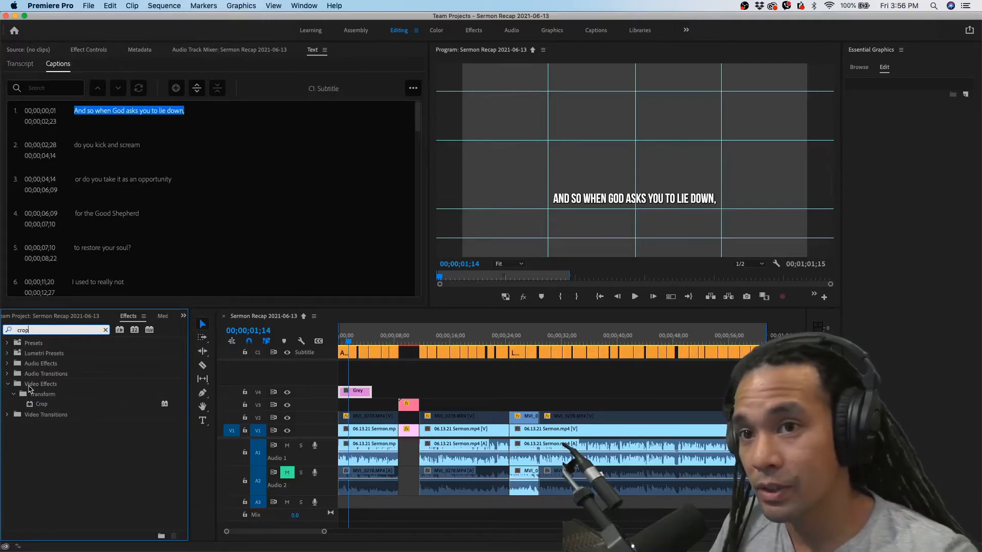
{"action": "left_click_drag", "start_coordinate": [41, 405], "coordinate": [356, 394]}
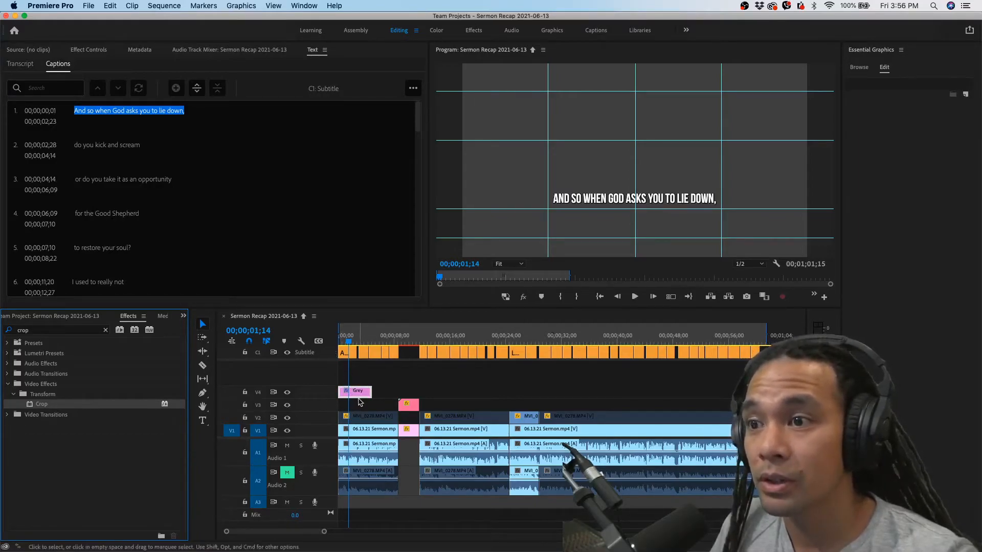
{"action": "left_click", "coordinate": [365, 393]}
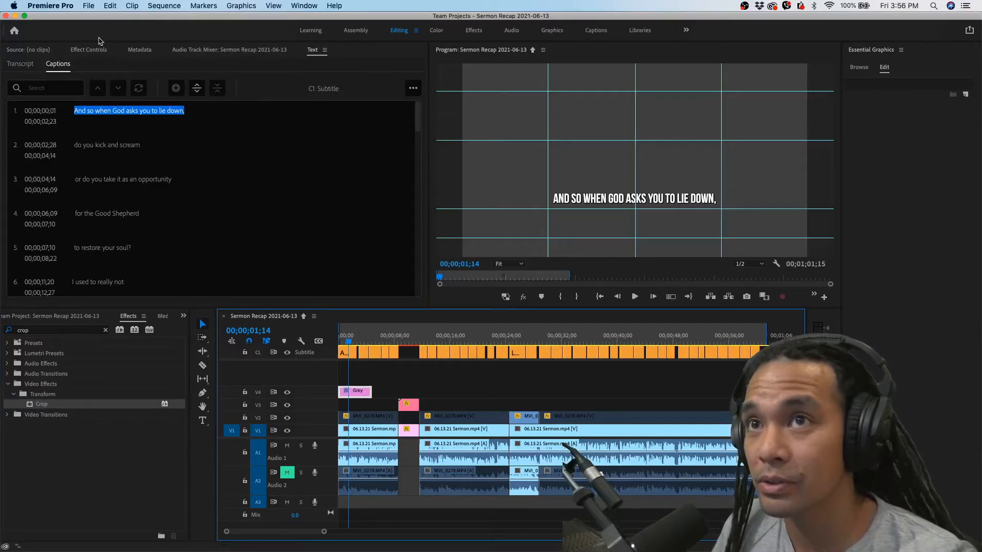
Crop the Grey matte to a bar behind the caption: left 25%, top 65%, right 25%, bottom 26%
{"action": "left_click", "coordinate": [88, 51]}
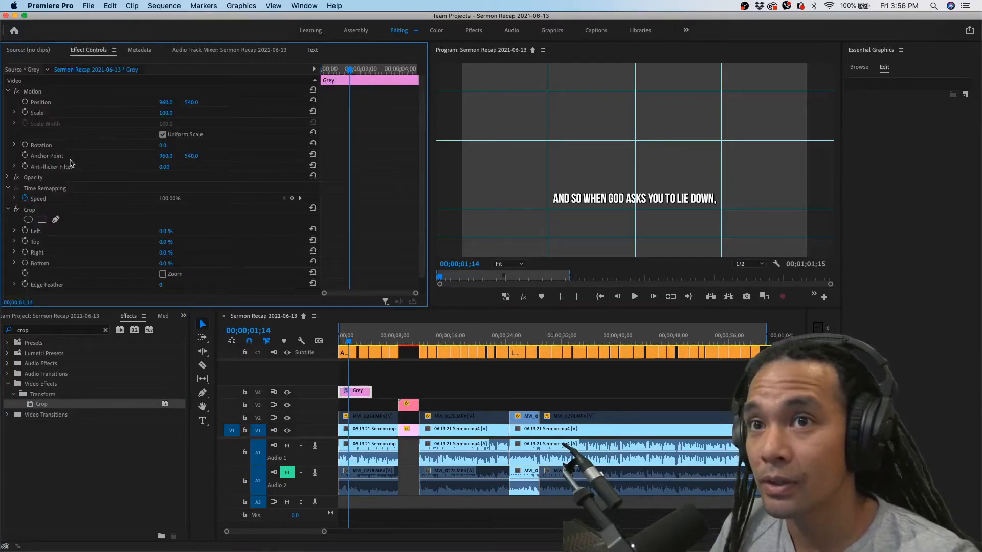
{"action": "left_click", "coordinate": [30, 210]}
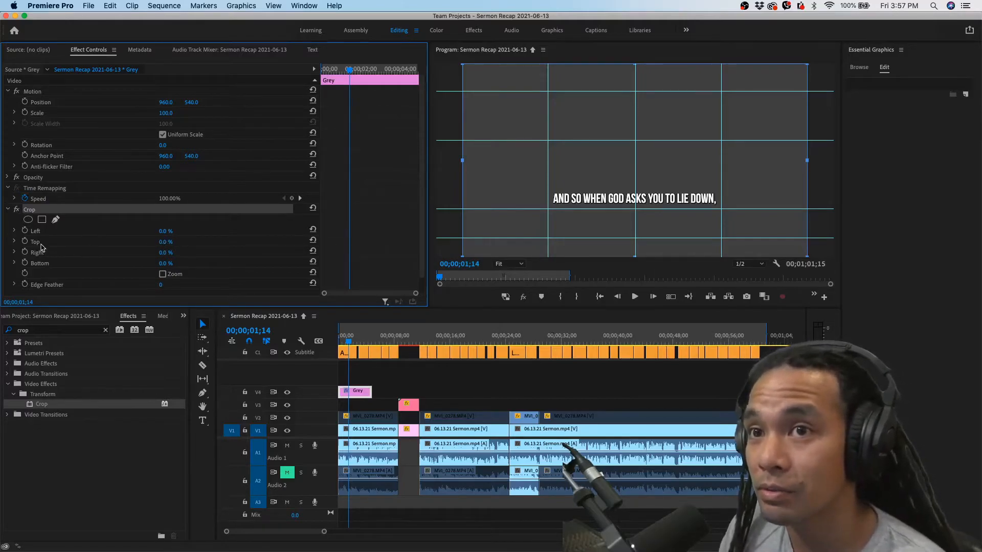
{"action": "left_click_drag", "start_coordinate": [165, 242], "coordinate": [259, 242]}
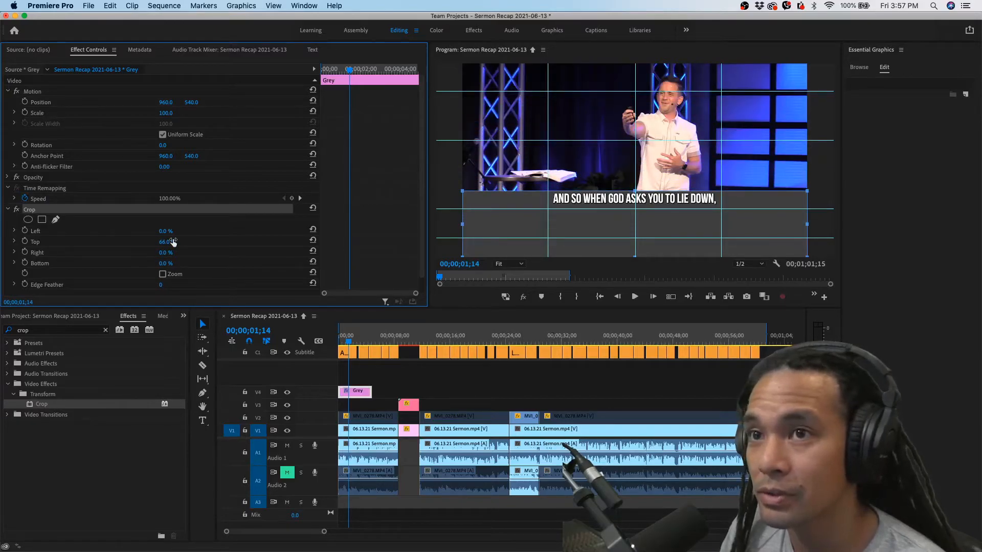
{"action": "left_click_drag", "start_coordinate": [164, 265], "coordinate": [164, 243]}
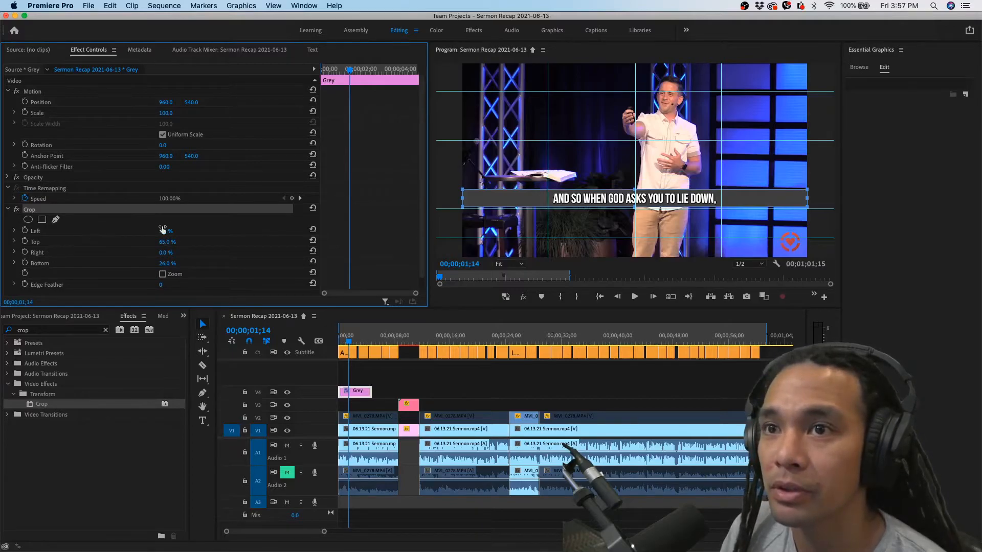
{"action": "left_click_drag", "start_coordinate": [164, 231], "coordinate": [189, 231]}
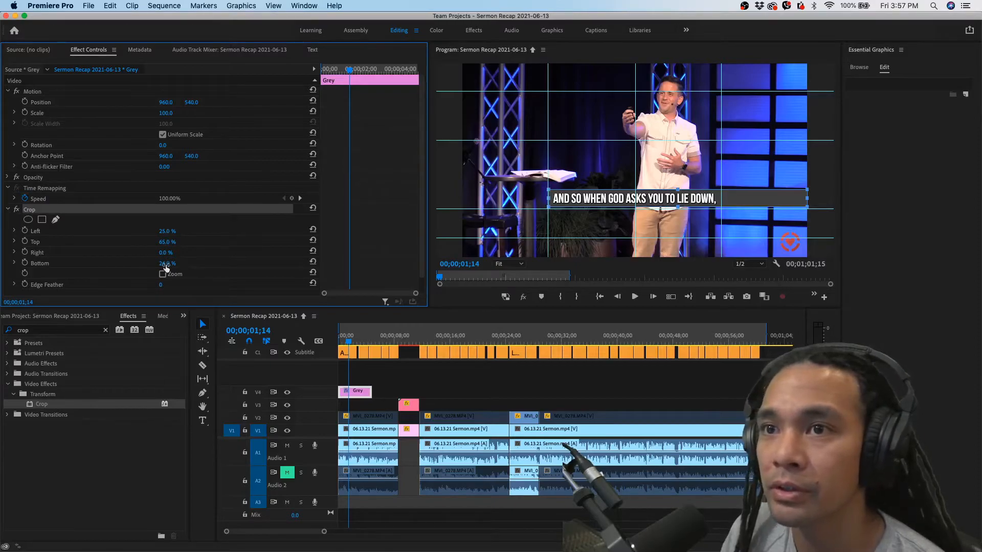
{"action": "left_click_drag", "start_coordinate": [165, 257], "coordinate": [177, 256]}
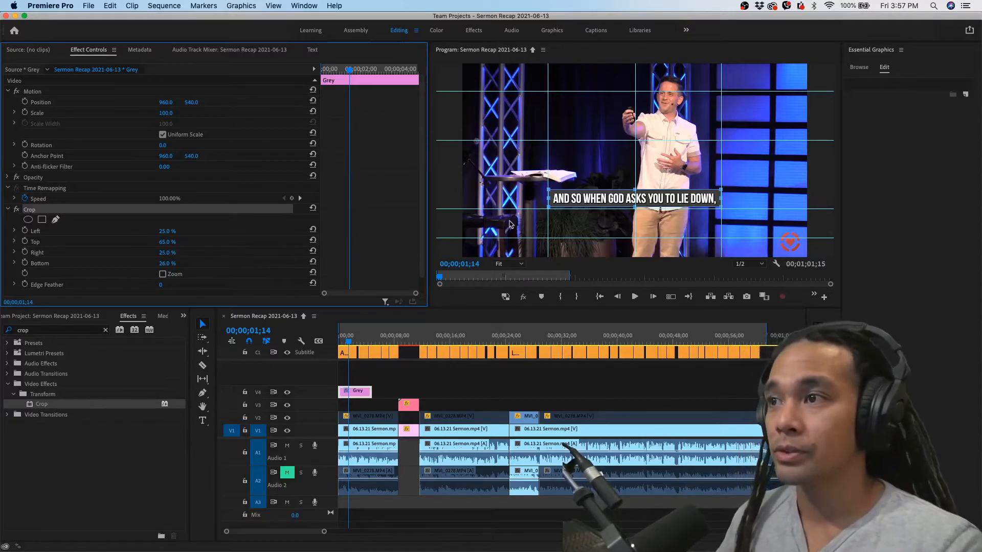
Hide the guides over the program preview
{"action": "left_click", "coordinate": [617, 231]}
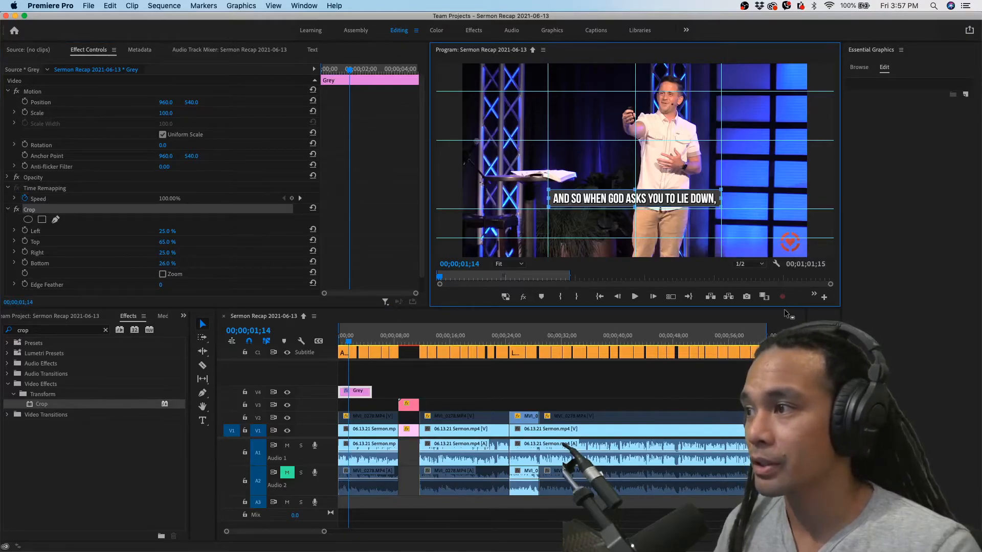
{"action": "left_click", "coordinate": [815, 294]}
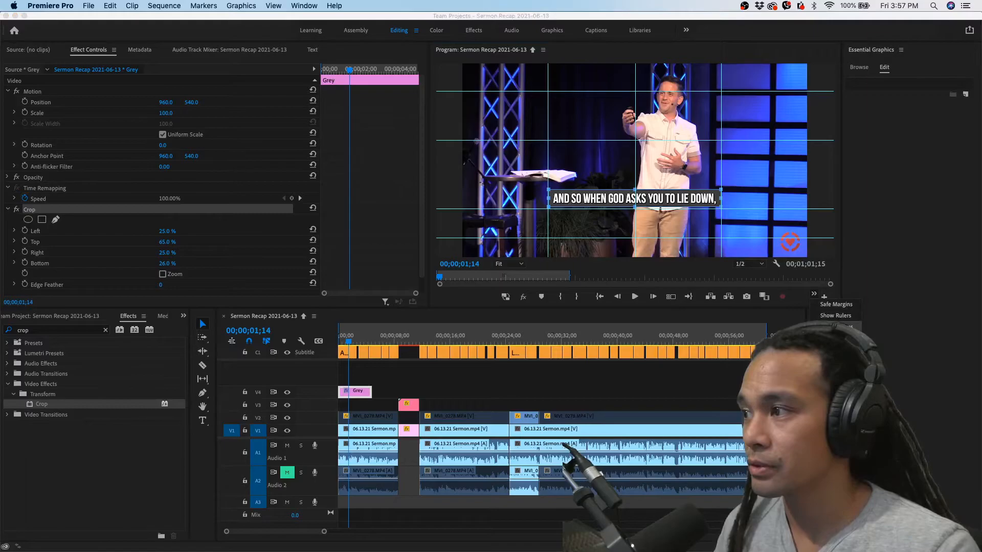
{"action": "left_click", "coordinate": [837, 327]}
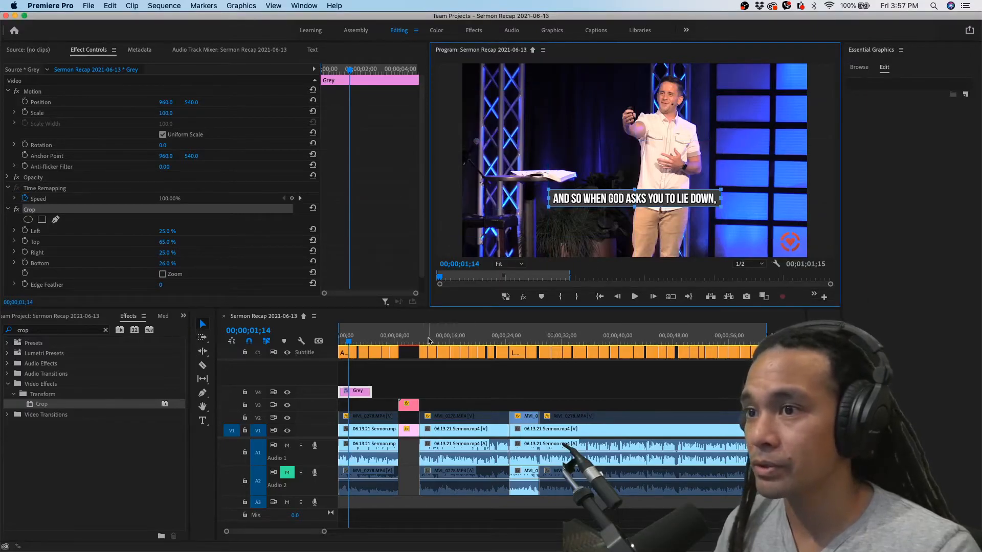
Extend the Grey clip on V4 to the end of the subtitle captions and check a frame around 47 seconds
{"action": "left_click", "coordinate": [393, 396]}
{"action": "left_click", "coordinate": [344, 340]}
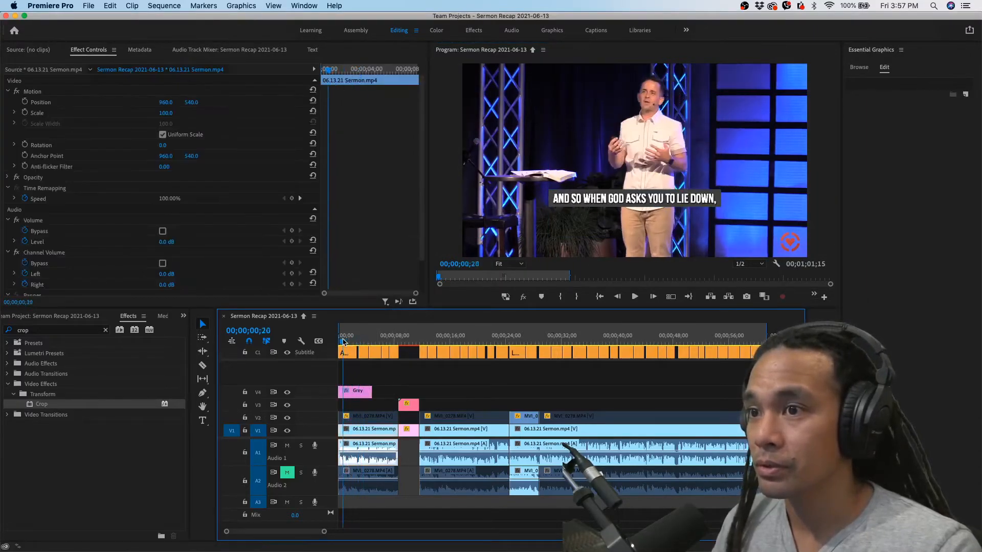
{"action": "left_click_drag", "start_coordinate": [345, 341], "coordinate": [400, 341]}
{"action": "left_click_drag", "start_coordinate": [372, 391], "coordinate": [762, 391]}
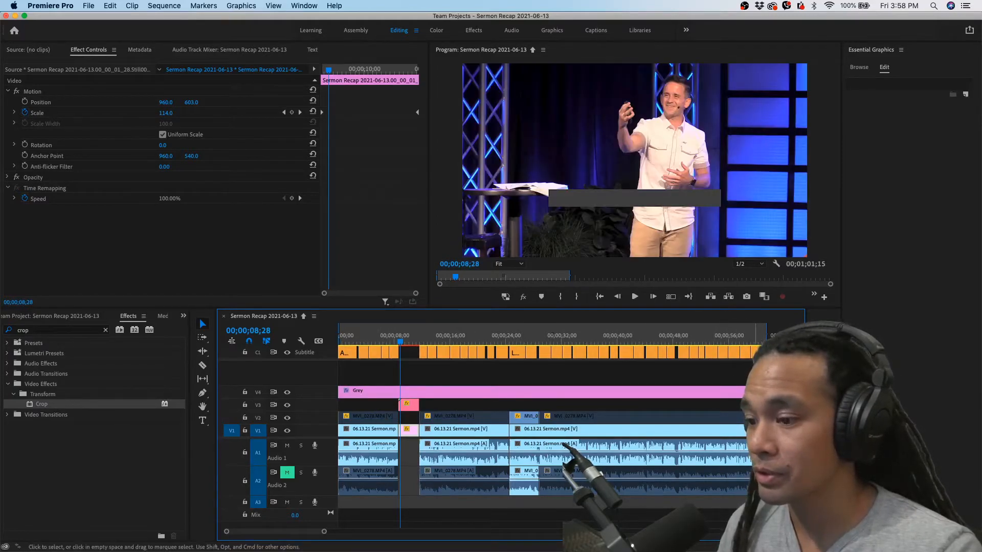
{"action": "left_click_drag", "start_coordinate": [635, 334], "coordinate": [666, 333]}
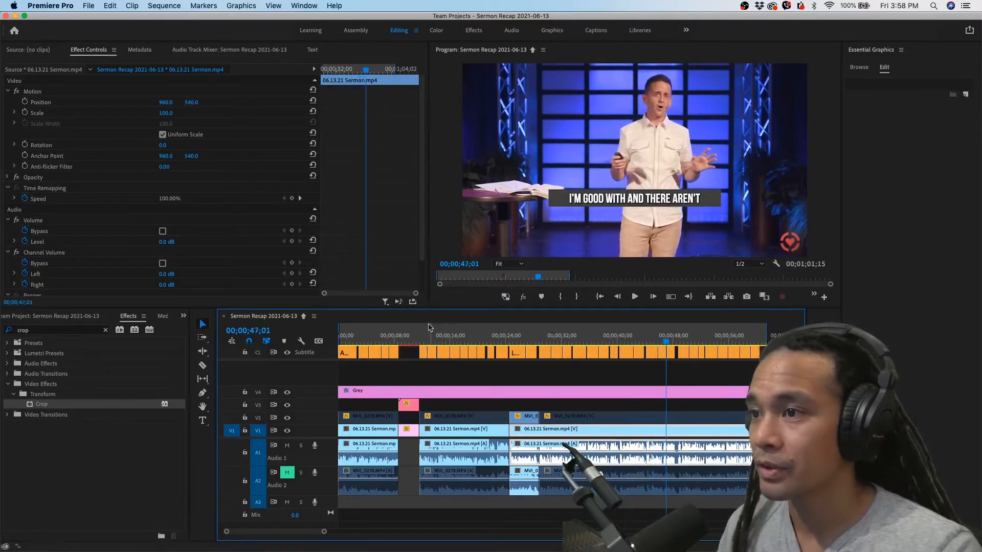
Split the Grey clip and clear the section above the test title graphic, leaving a gap matching the title's length
{"action": "left_click", "coordinate": [410, 332]}
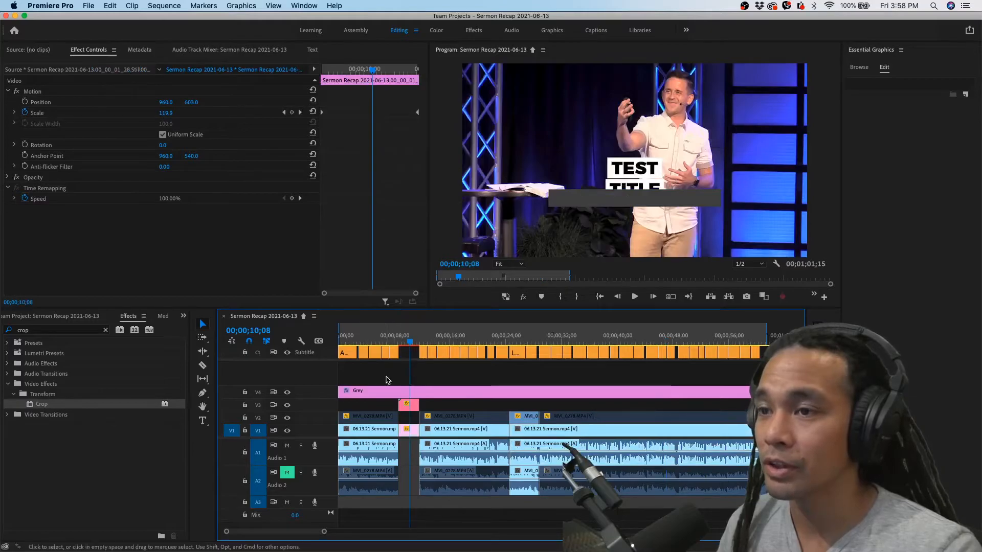
{"action": "key", "text": "equal"}
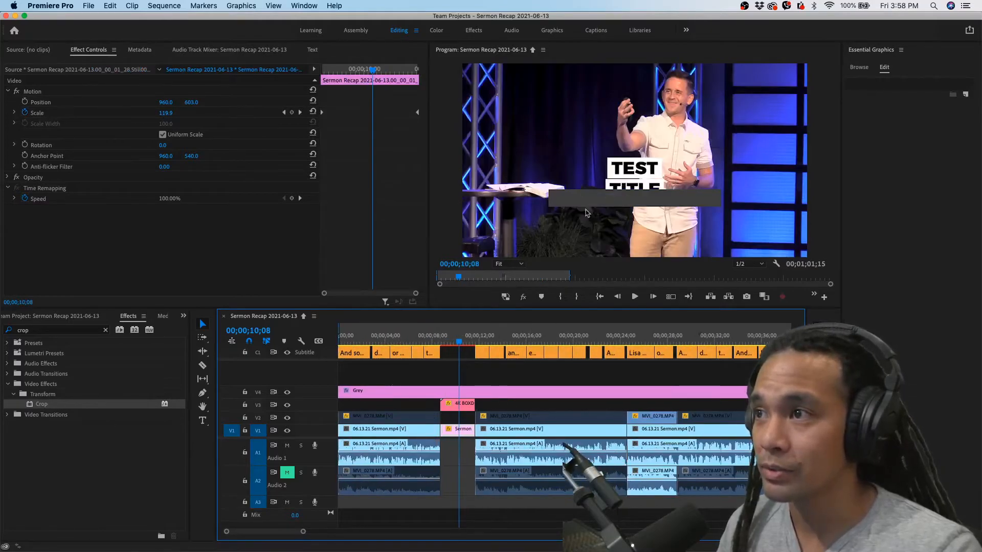
{"action": "left_click", "coordinate": [446, 394]}
{"action": "key", "text": "equal"}
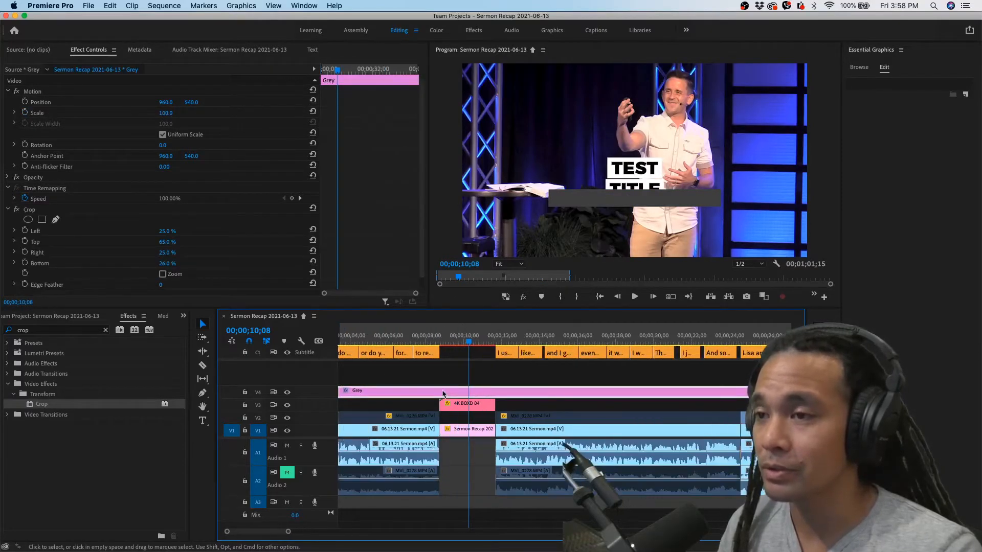
{"action": "key", "text": "super+k"}
{"action": "left_click_drag", "start_coordinate": [464, 391], "coordinate": [497, 391]}
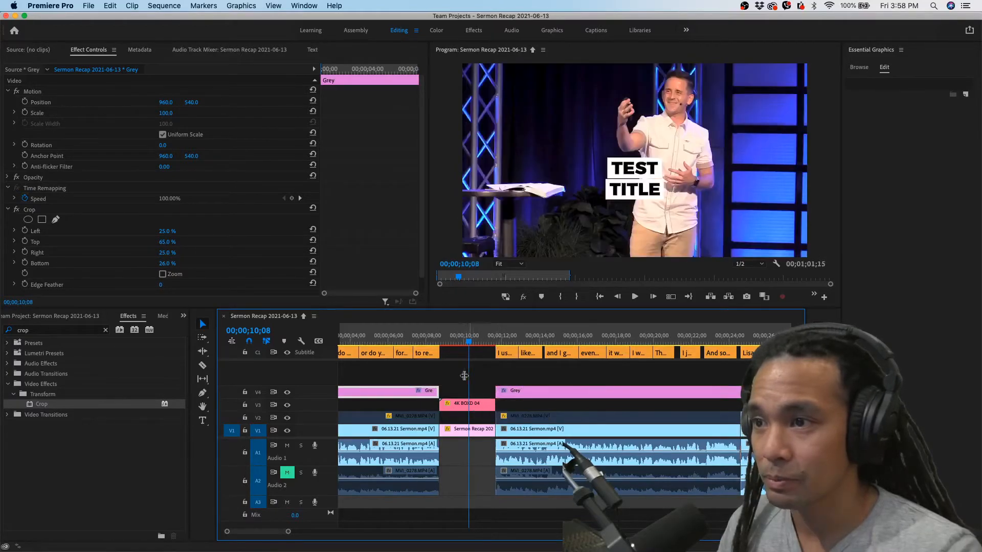
Play and scrub through the sequence to review the captions against the grey bar
{"action": "left_click", "coordinate": [415, 339]}
{"action": "key", "text": "space"}
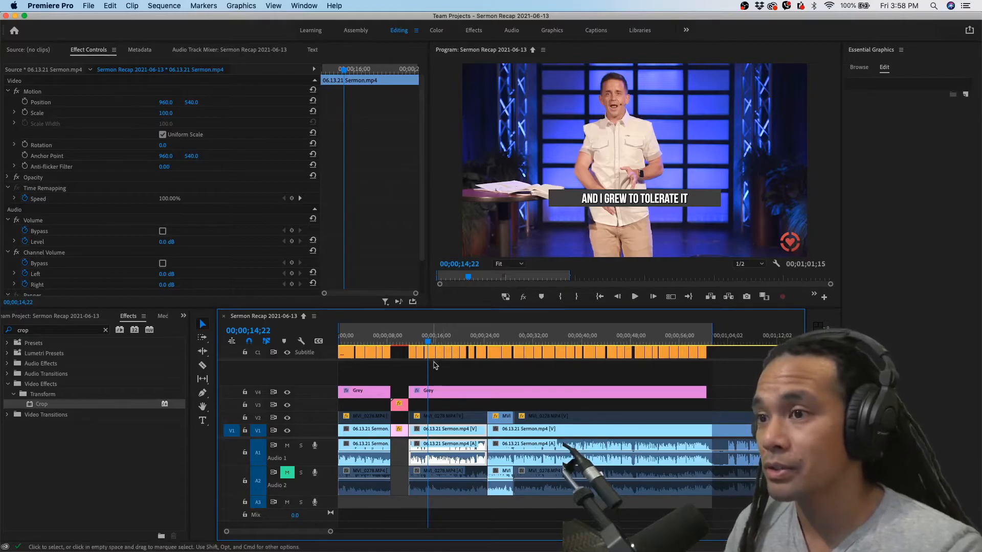
{"action": "key", "text": "space"}
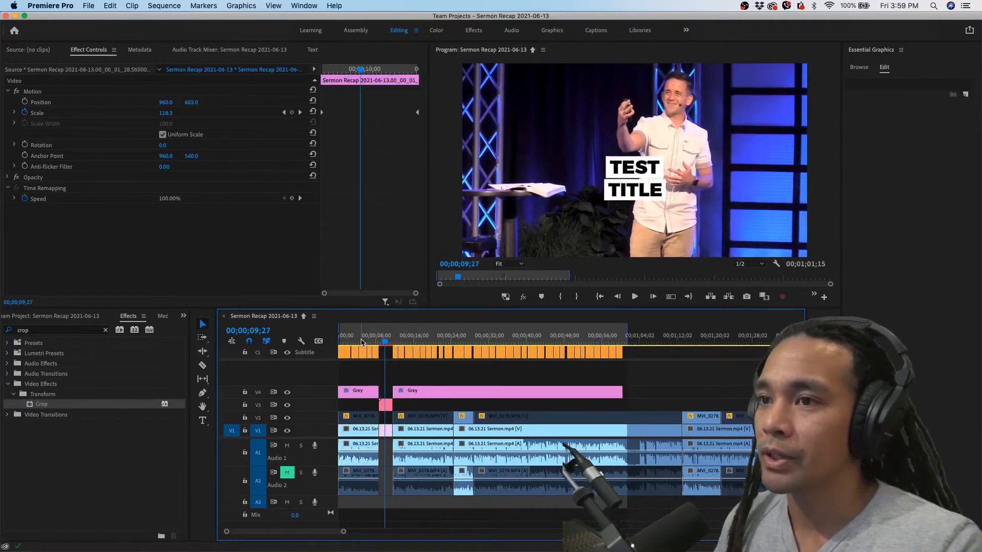
{"action": "left_click", "coordinate": [362, 341]}
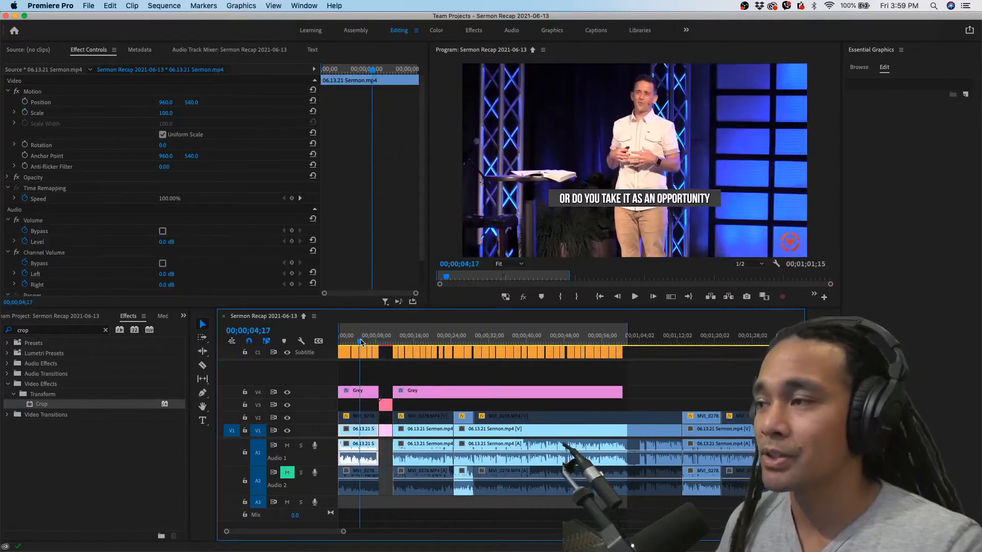
{"action": "left_click", "coordinate": [383, 350]}
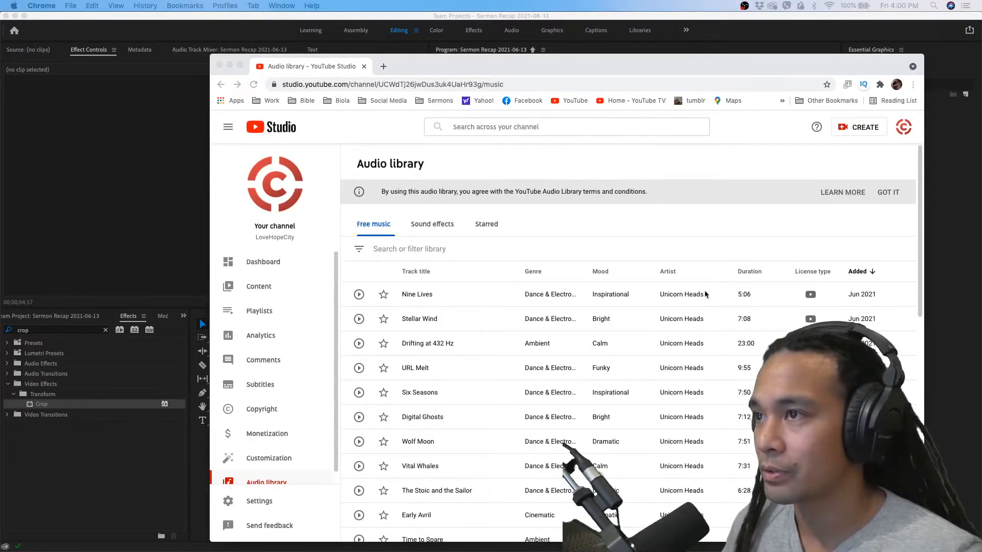
Switch to the YouTube Studio audio library and filter the free music to the Hip-Hop & Rap and R&B & Soul genres
{"action": "scroll", "coordinate": [625, 333], "scroll_direction": "down", "scroll_amount": 2}
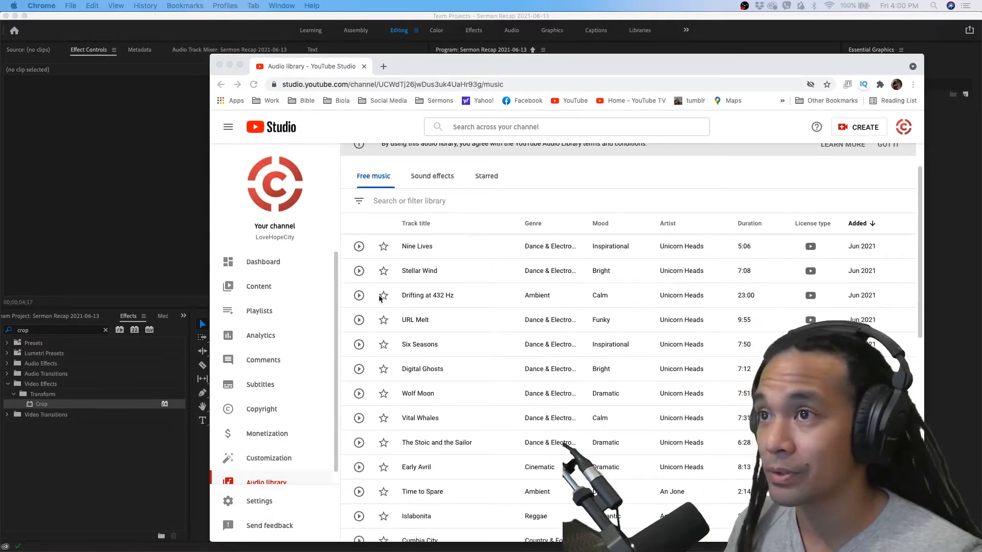
{"action": "left_click", "coordinate": [399, 203]}
{"action": "left_click", "coordinate": [421, 200]}
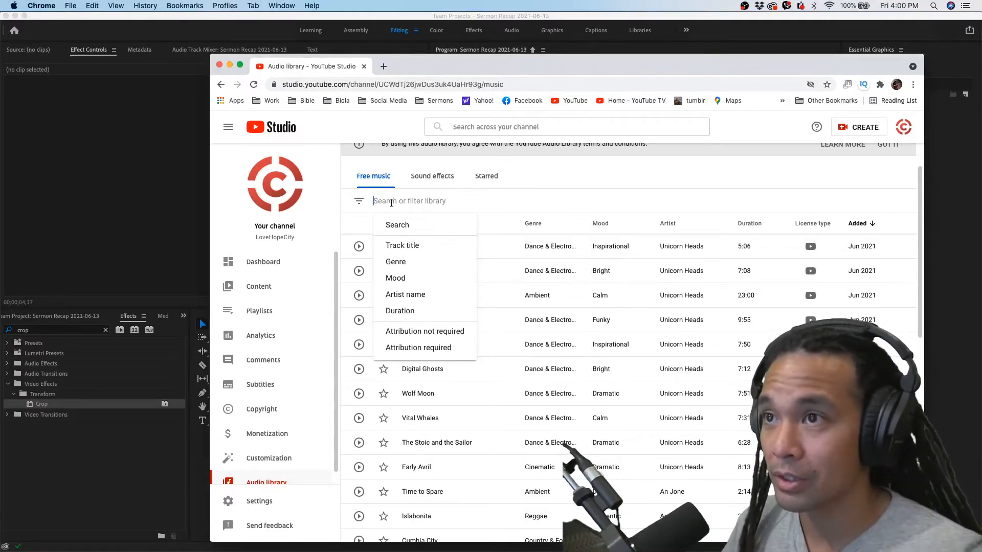
{"action": "left_click", "coordinate": [397, 263]}
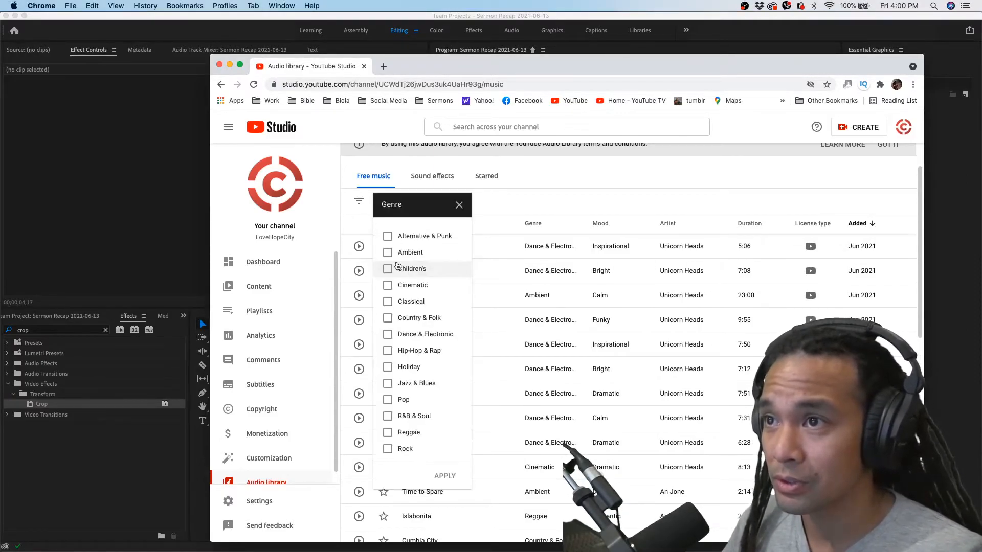
{"action": "left_click", "coordinate": [388, 350]}
{"action": "left_click", "coordinate": [388, 417]}
{"action": "left_click", "coordinate": [443, 475]}
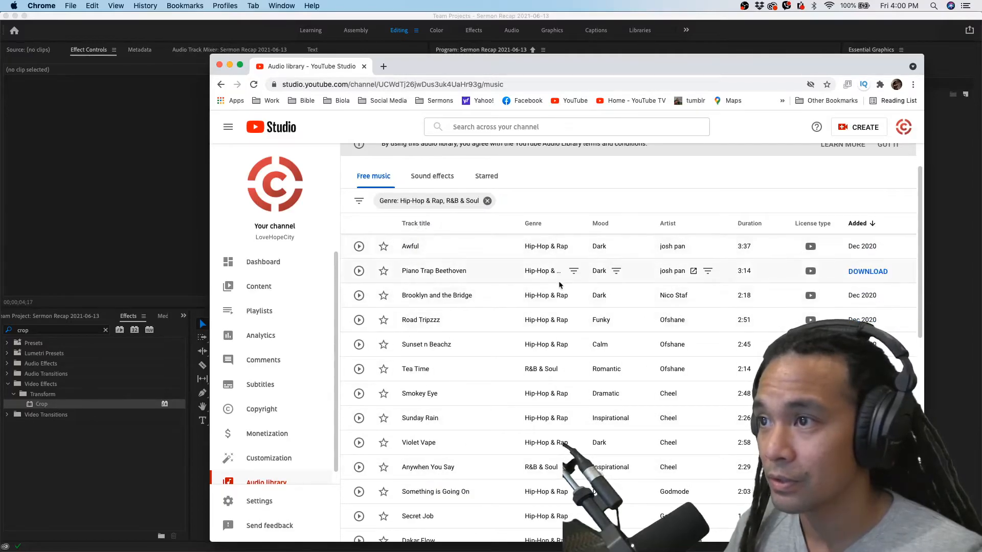
Preview the track Road Tripzzz and download it as MP3 audio into the Sermon Recap 2021-06-13 folder
{"action": "left_click", "coordinate": [359, 319]}
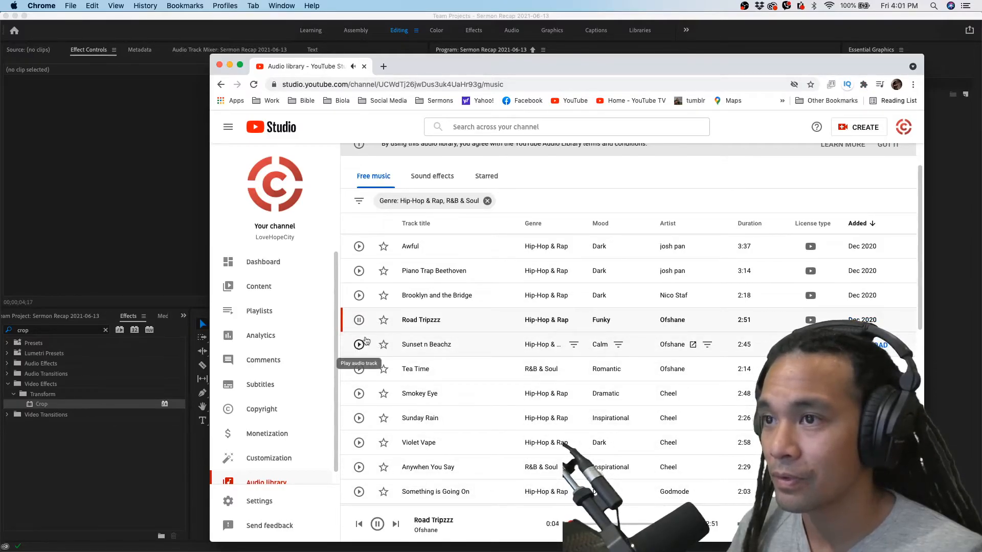
{"action": "left_click", "coordinate": [404, 321]}
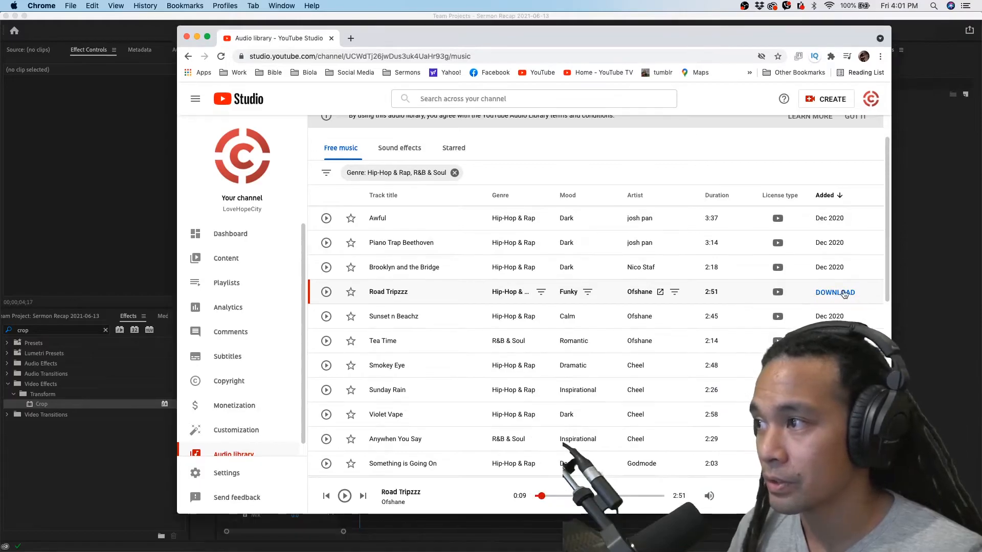
{"action": "left_click", "coordinate": [844, 293]}
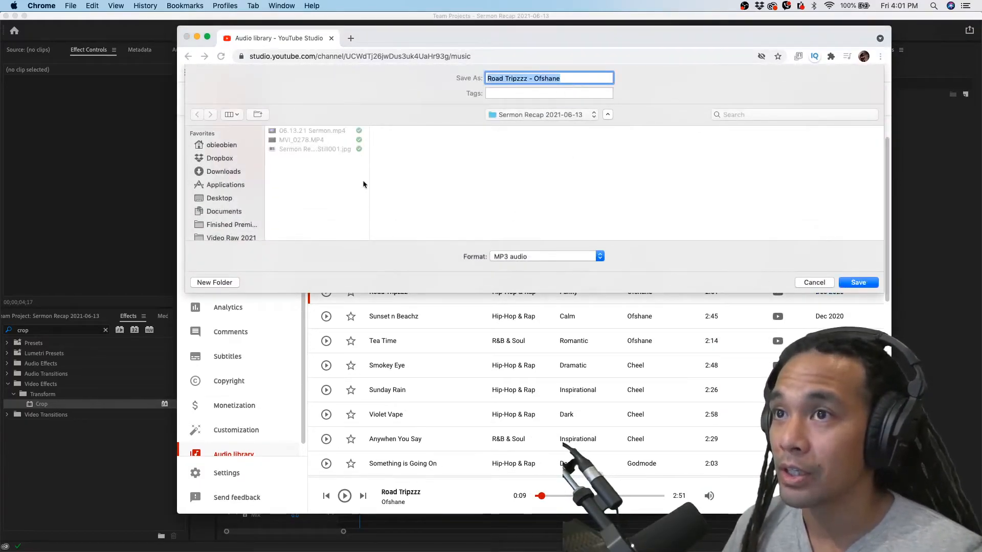
{"action": "left_click", "coordinate": [518, 114]}
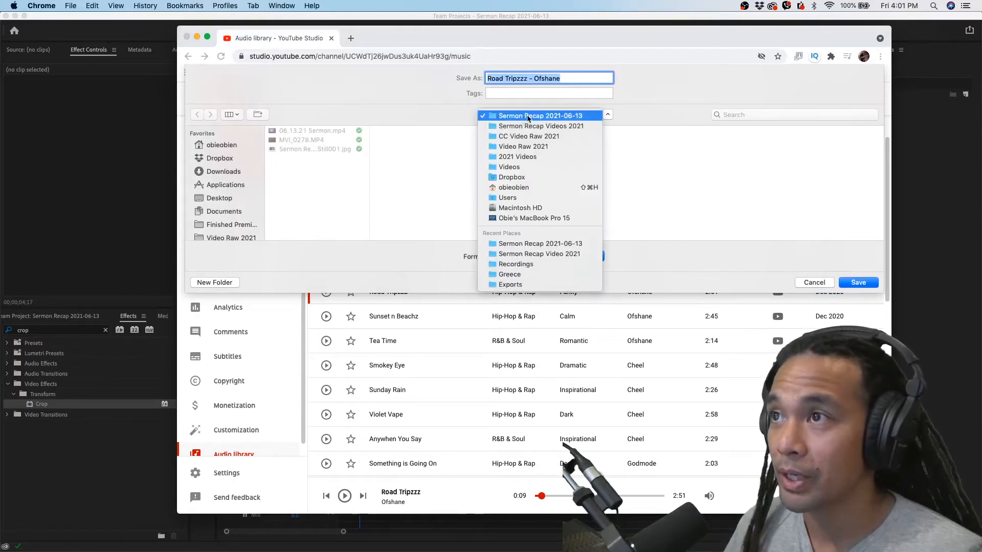
{"action": "left_click", "coordinate": [515, 115]}
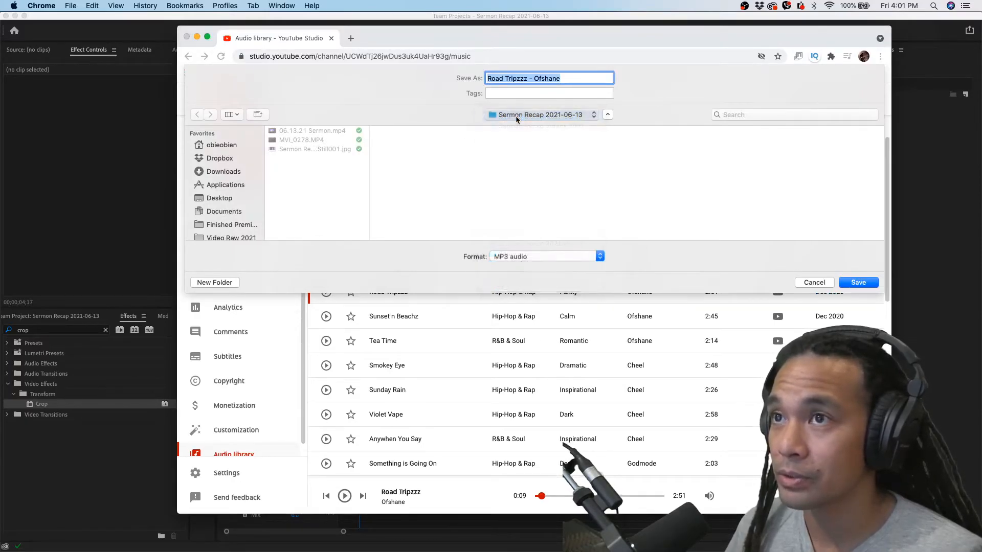
{"action": "left_click", "coordinate": [312, 177]}
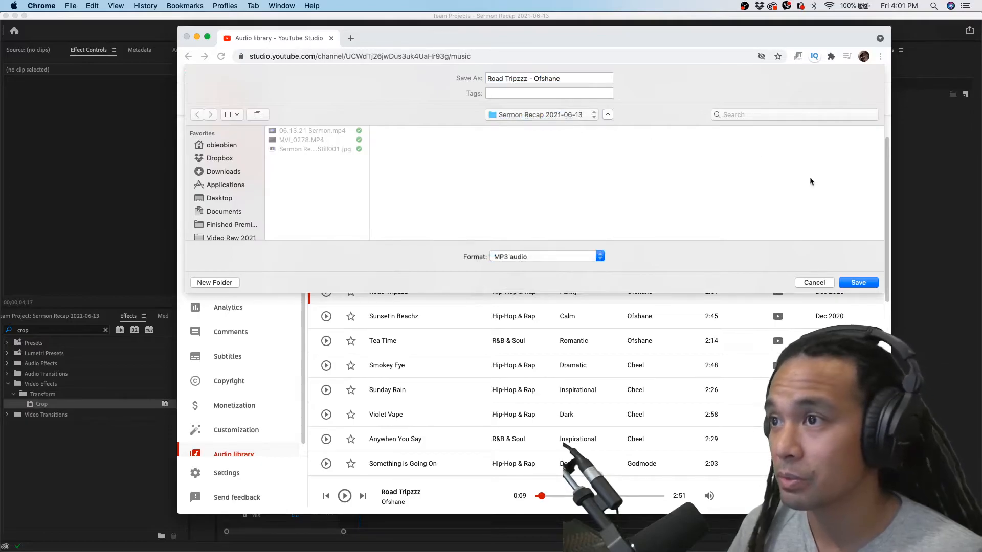
{"action": "left_click", "coordinate": [859, 282]}
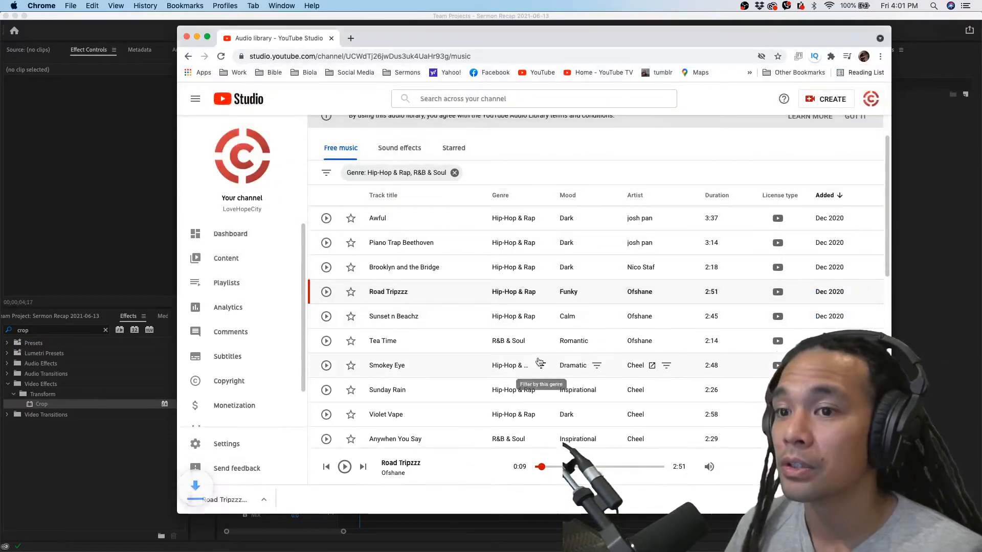
Reveal the downloaded Road Tripzzz MP3 in its Finder folder and reposition the Finder window over the browser
{"action": "left_click", "coordinate": [287, 502]}
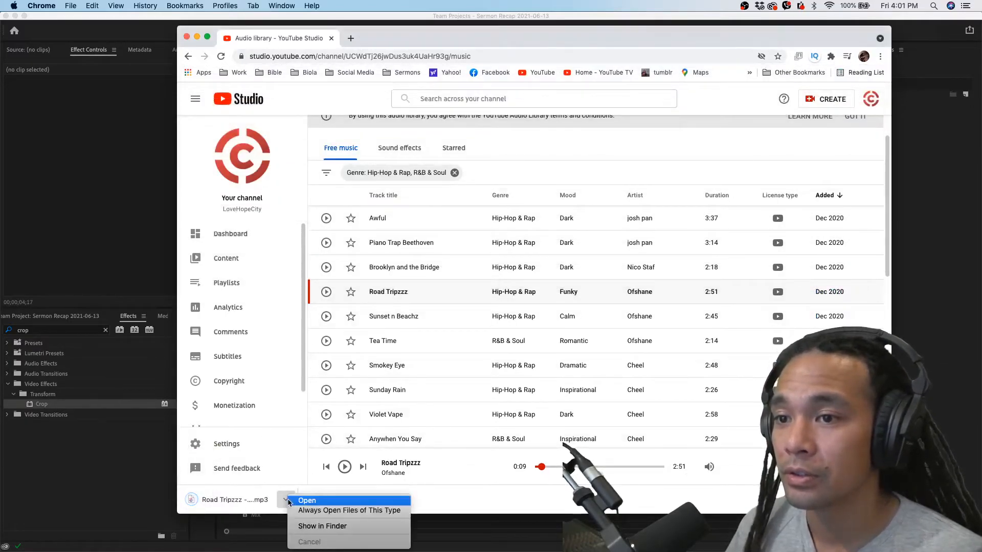
{"action": "left_click", "coordinate": [313, 527]}
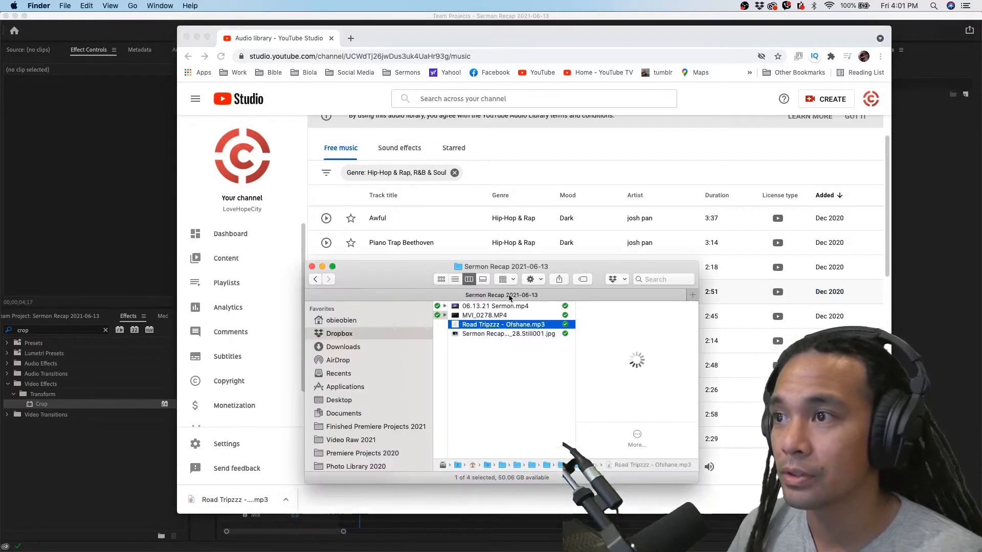
{"action": "left_click_drag", "start_coordinate": [406, 281], "coordinate": [401, 214]}
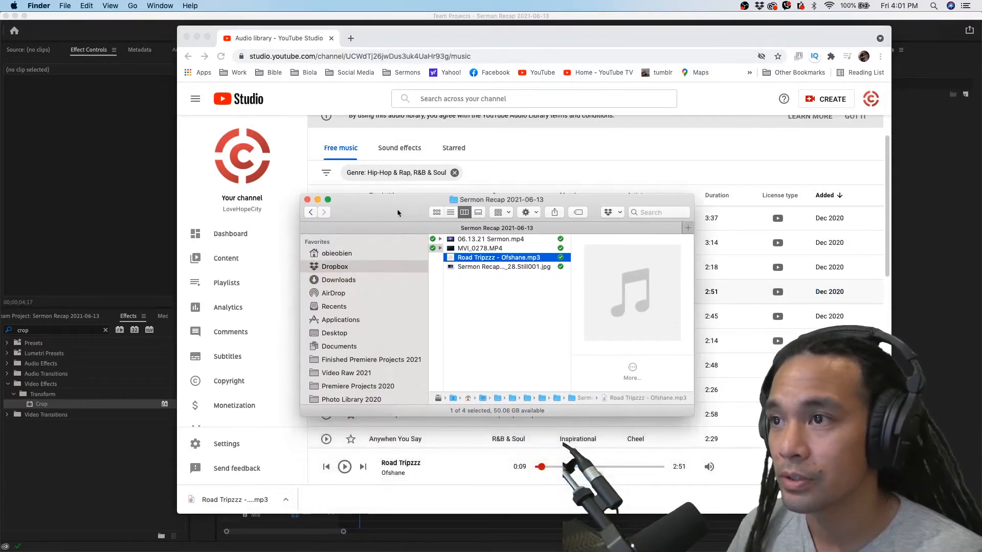
Switch to the Premiere Pro project and import Road Tripzzz - Ofshane.mp3 from Finder into the Audio bin
{"action": "left_click", "coordinate": [70, 319]}
{"action": "left_click", "coordinate": [74, 317]}
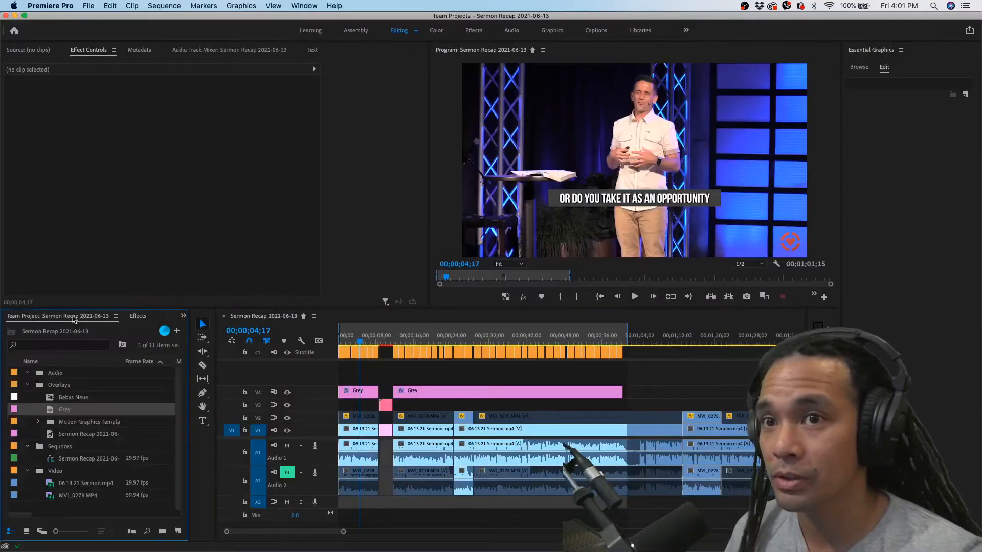
{"action": "left_click", "coordinate": [56, 375]}
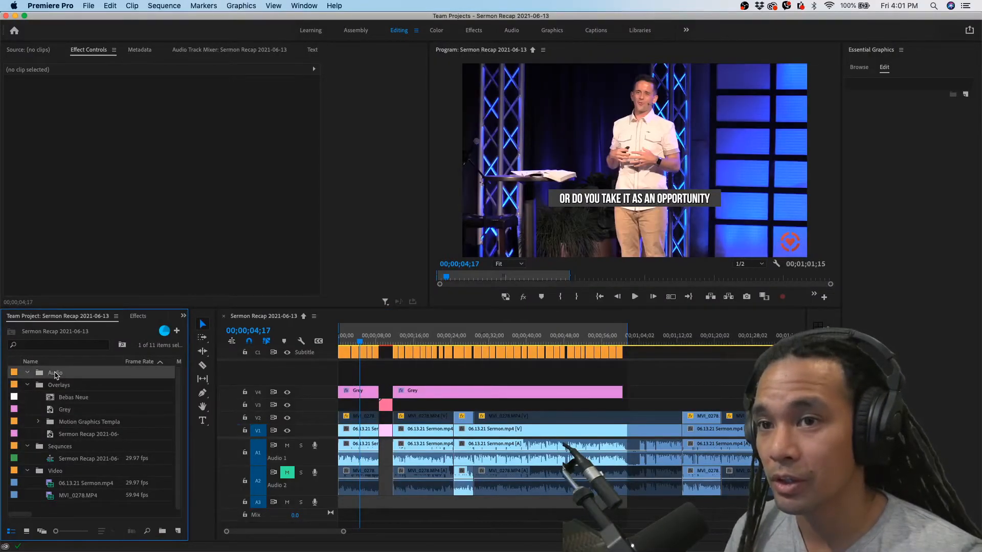
{"action": "key", "text": "super+Tab"}
{"action": "left_click_drag", "start_coordinate": [476, 261], "coordinate": [96, 387]}
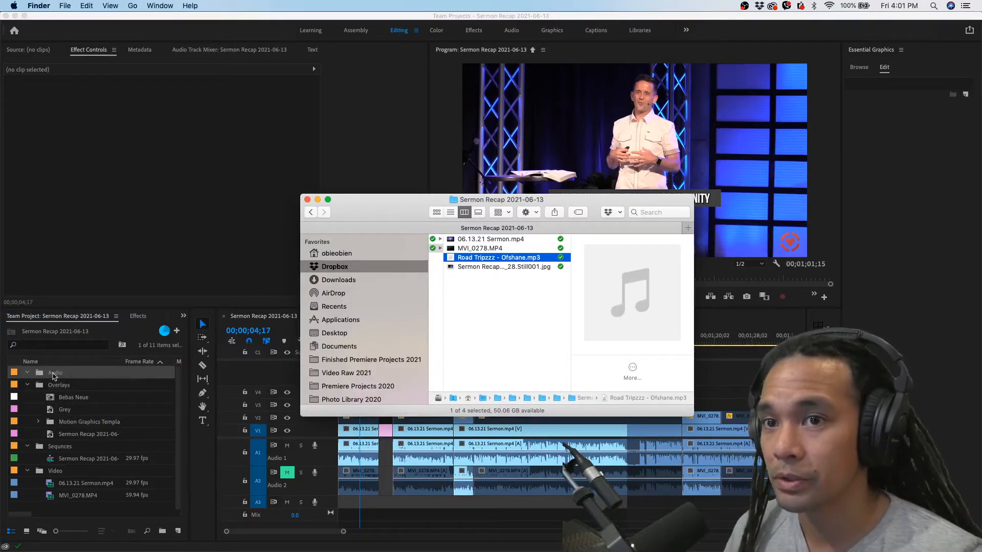
{"action": "left_click_drag", "start_coordinate": [55, 376], "coordinate": [54, 377]}
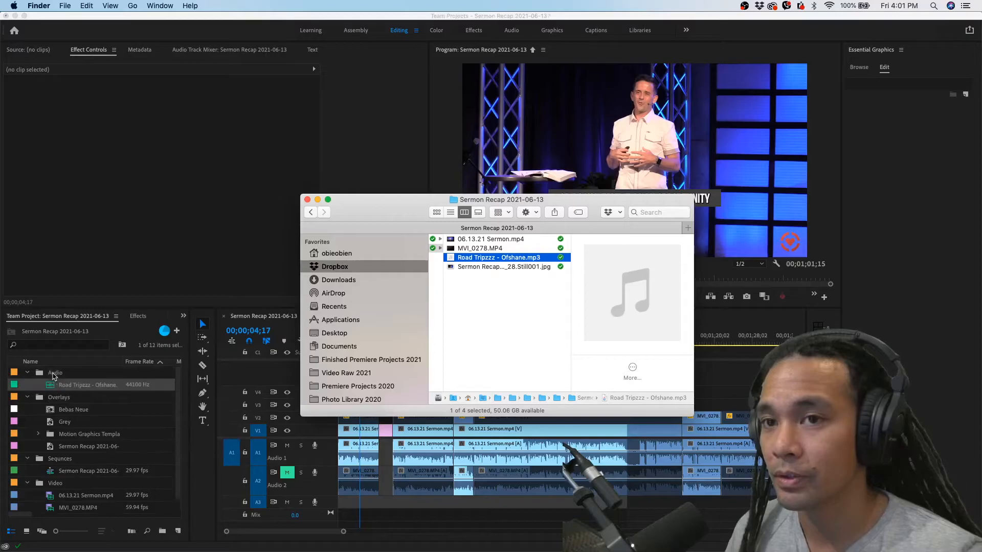
Place the Road Tripzzz track on audio track A3, starting at the beginning of the test title
{"action": "left_click", "coordinate": [63, 384]}
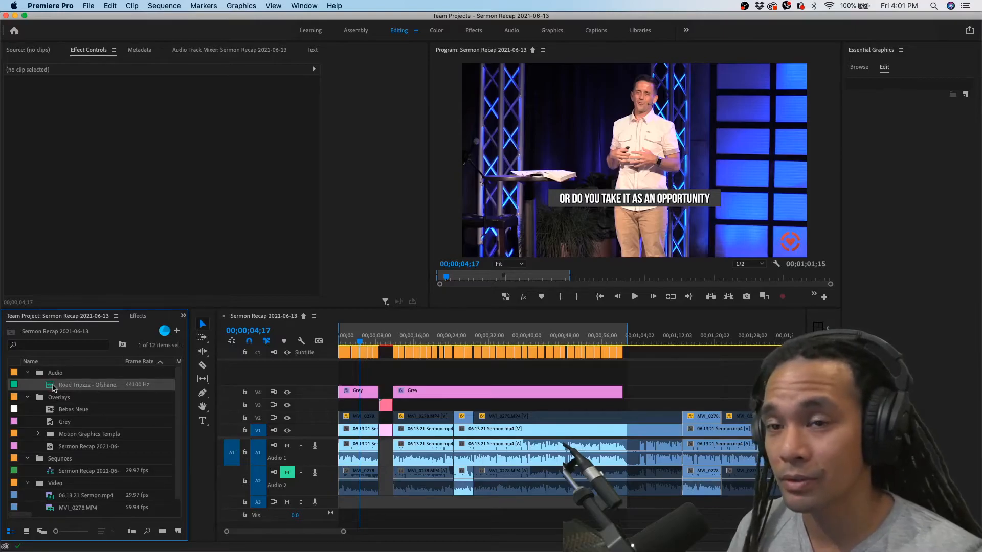
{"action": "left_click_drag", "start_coordinate": [83, 409], "coordinate": [265, 444]}
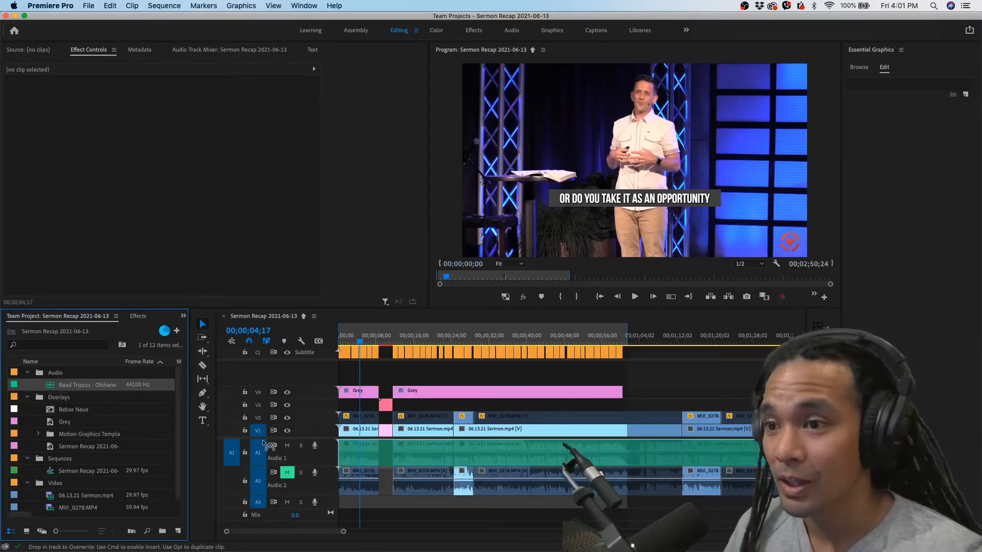
{"action": "left_click_drag", "start_coordinate": [335, 459], "coordinate": [381, 507]}
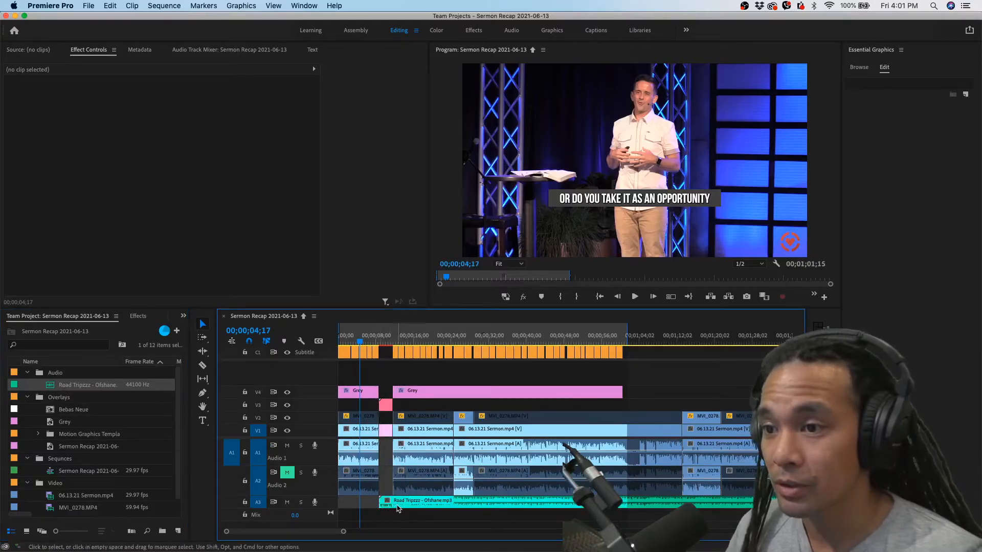
{"action": "scroll", "coordinate": [373, 507], "scroll_direction": "up", "scroll_amount": 10}
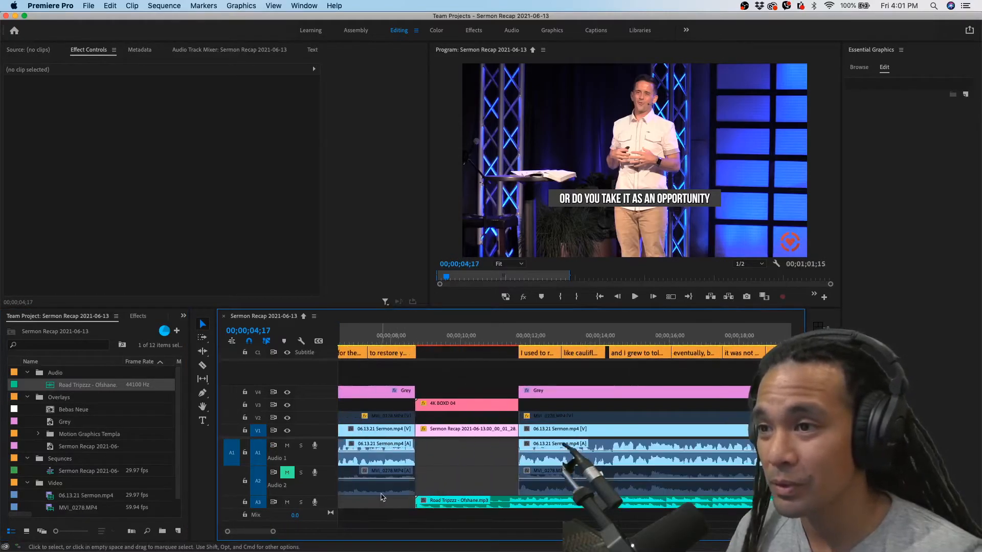
{"action": "scroll", "coordinate": [381, 500], "scroll_direction": "left", "scroll_amount": 5}
{"action": "scroll", "coordinate": [427, 377], "scroll_direction": "down", "scroll_amount": 4}
Play the sequence across the test title and enlarge the A3 track to show the music's waveform
{"action": "left_click", "coordinate": [439, 342]}
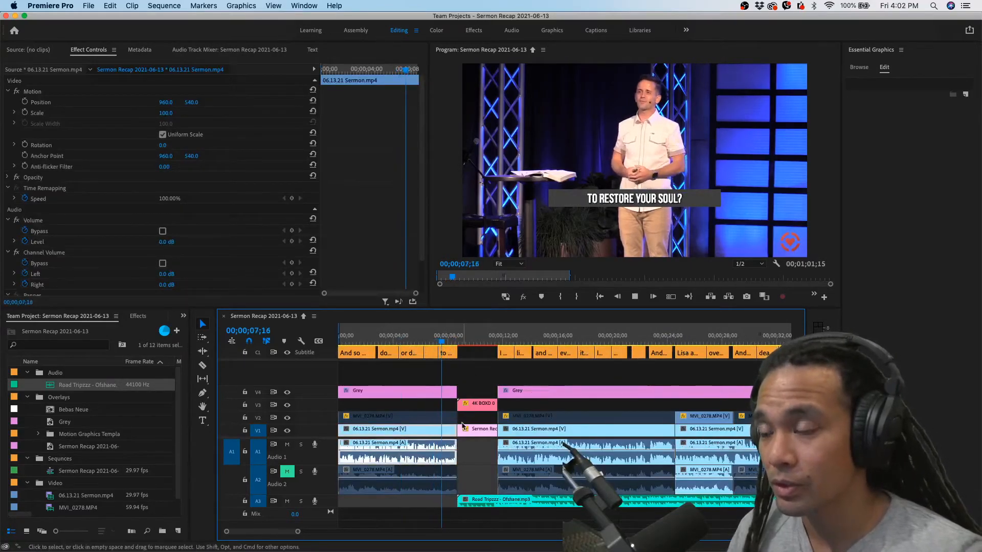
{"action": "scroll", "coordinate": [474, 443], "scroll_direction": "up", "scroll_amount": 4}
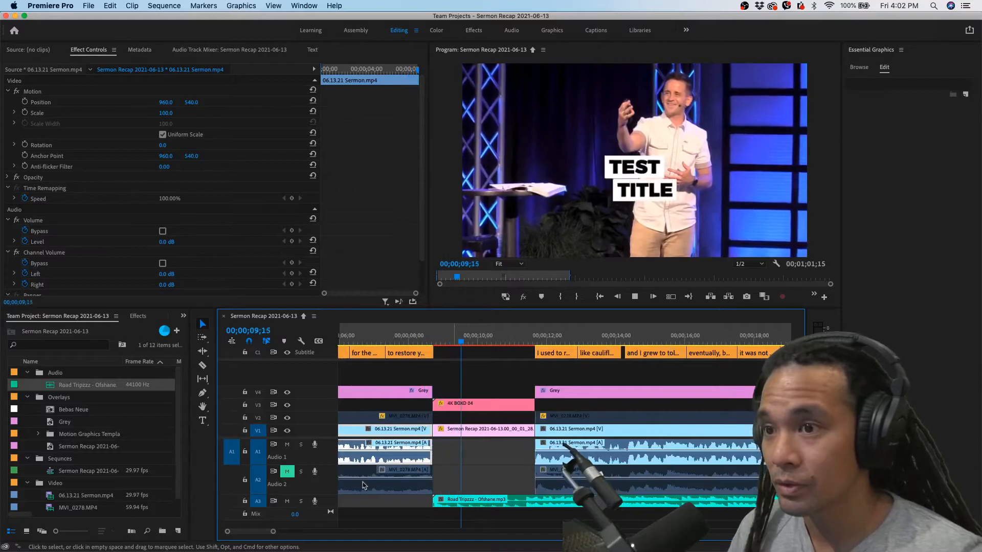
{"action": "key", "text": "space"}
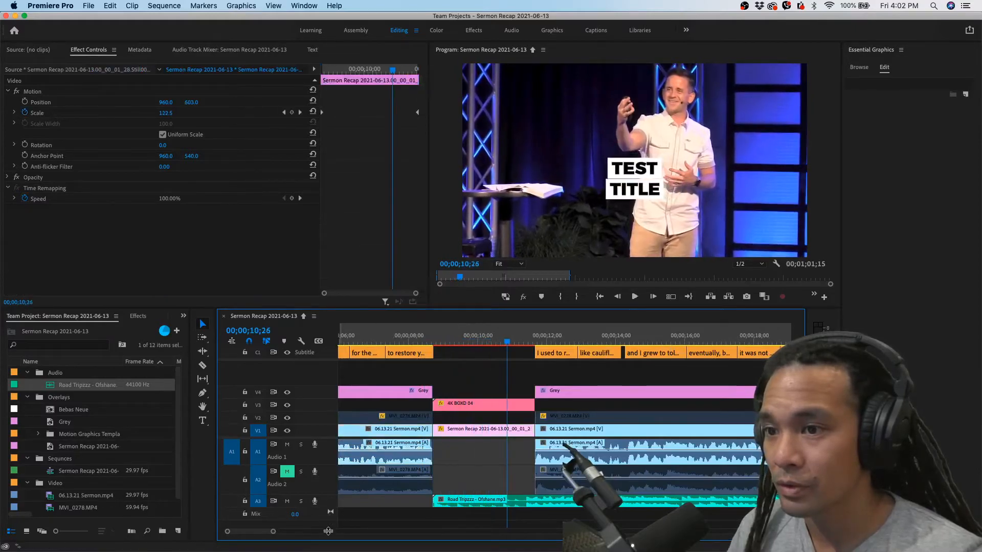
{"action": "left_click_drag", "start_coordinate": [322, 508], "coordinate": [325, 526]}
{"action": "scroll", "coordinate": [388, 492], "scroll_direction": "down", "scroll_amount": 2}
Play the captions after the test title over the music to find a better starting point in the song
{"action": "key", "text": "space"}
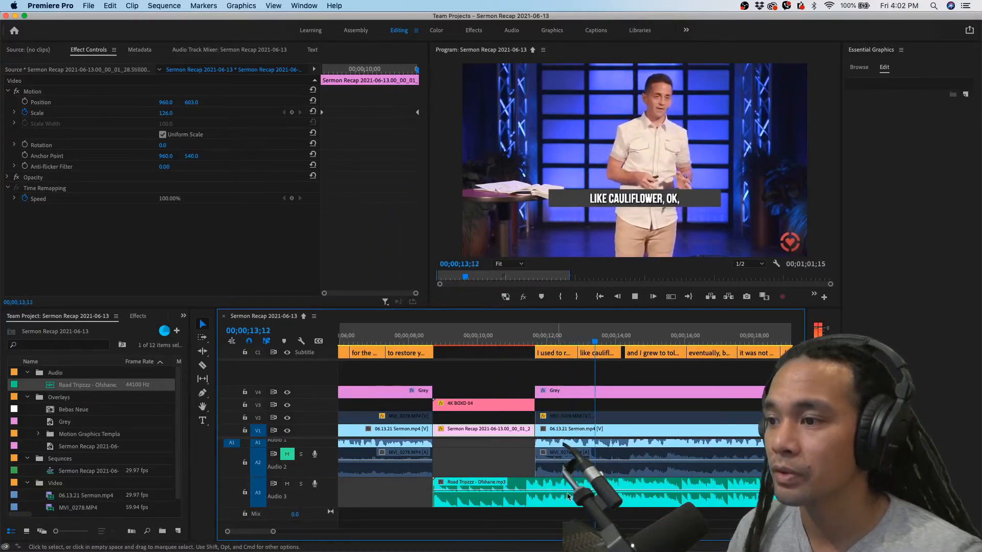
{"action": "left_click", "coordinate": [615, 340]}
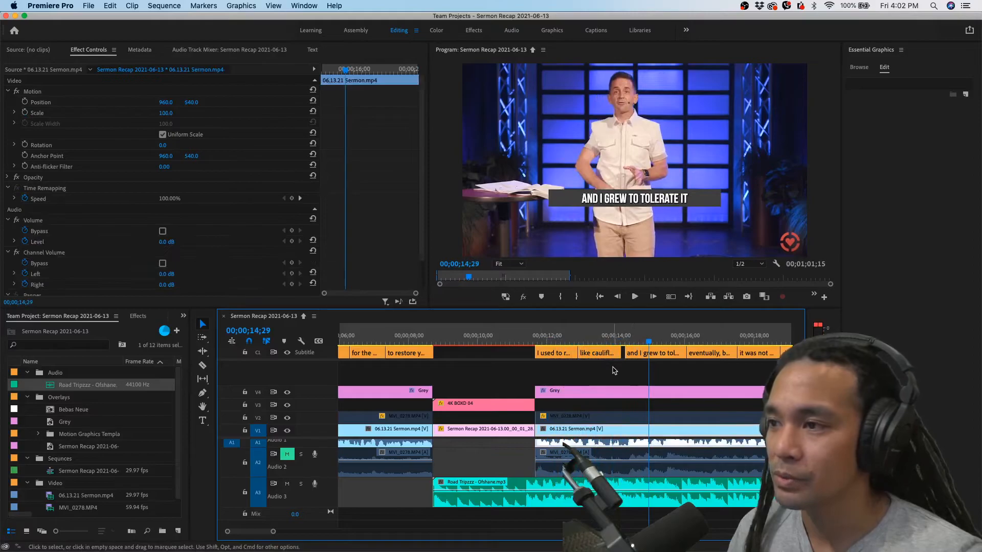
{"action": "left_click", "coordinate": [617, 341]}
{"action": "key", "text": "space"}
{"action": "left_click", "coordinate": [618, 342]}
Cut the Road Tripzzz clip at 00;00;14;02 and delete the section before the cut
{"action": "scroll", "coordinate": [623, 480], "scroll_direction": "up", "scroll_amount": 5}
{"action": "key", "text": "Right"}
{"action": "left_click", "coordinate": [580, 507]}
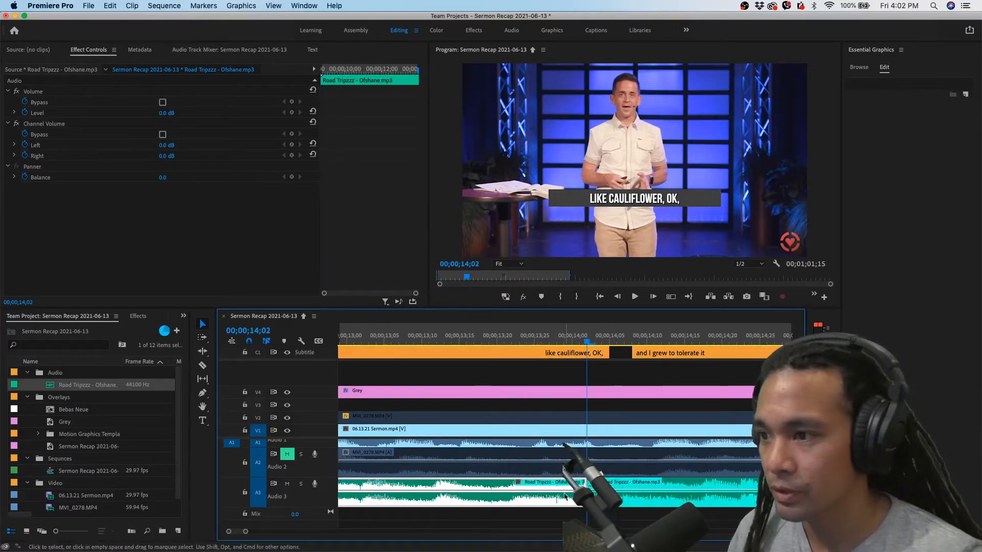
{"action": "key", "text": "cmd+k"}
{"action": "scroll", "coordinate": [566, 496], "scroll_direction": "down", "scroll_amount": 5}
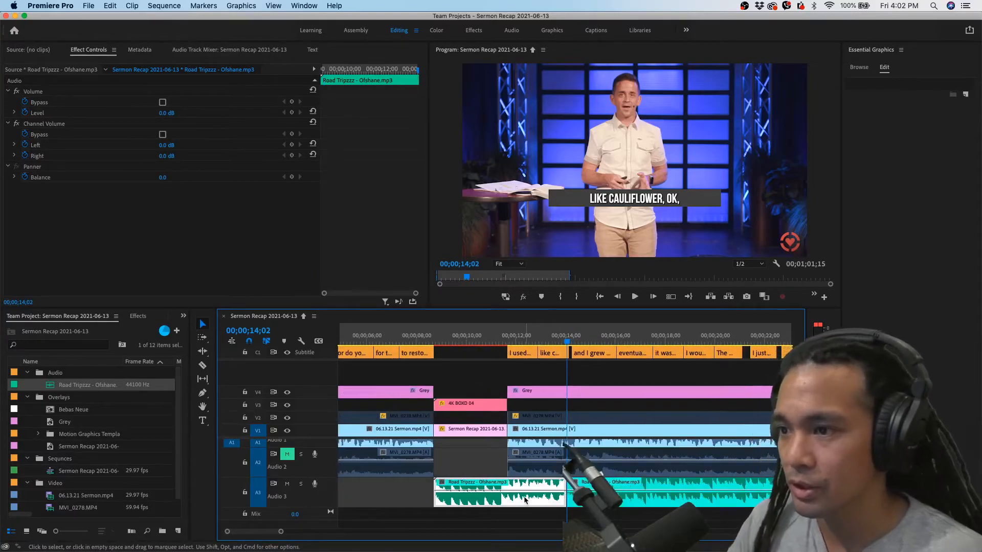
{"action": "key", "text": "Delete"}
Move the remaining Road Tripzzz clip back so that it snaps to the start of the test title
{"action": "left_click_drag", "start_coordinate": [584, 493], "coordinate": [453, 496]}
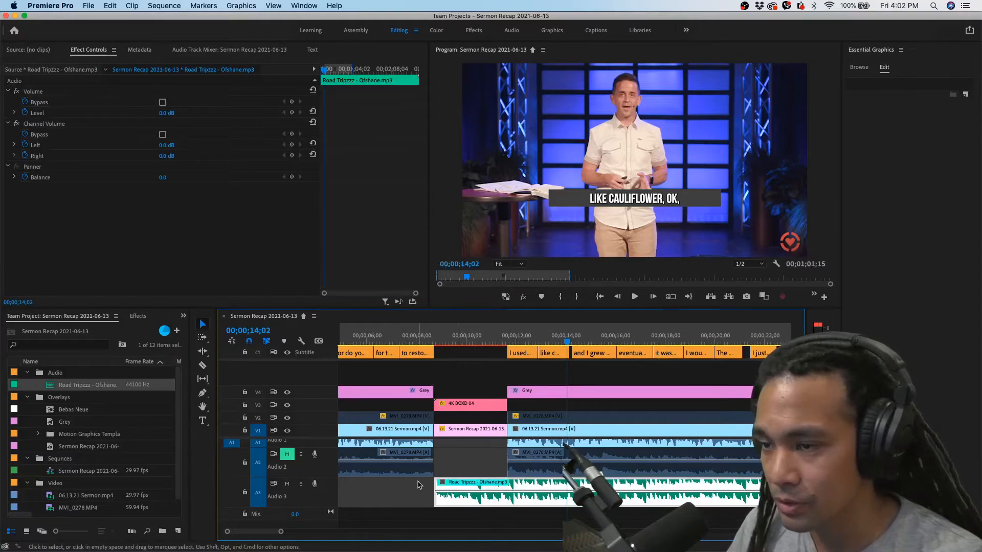
{"action": "scroll", "coordinate": [419, 484], "scroll_direction": "up", "scroll_amount": 5}
{"action": "left_click_drag", "start_coordinate": [583, 496], "coordinate": [568, 507]}
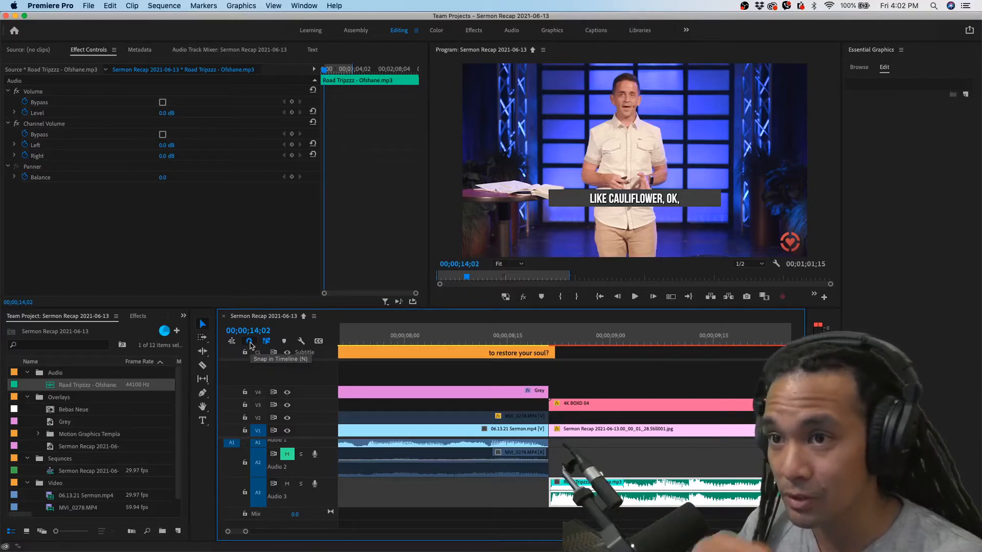
{"action": "left_click", "coordinate": [250, 344]}
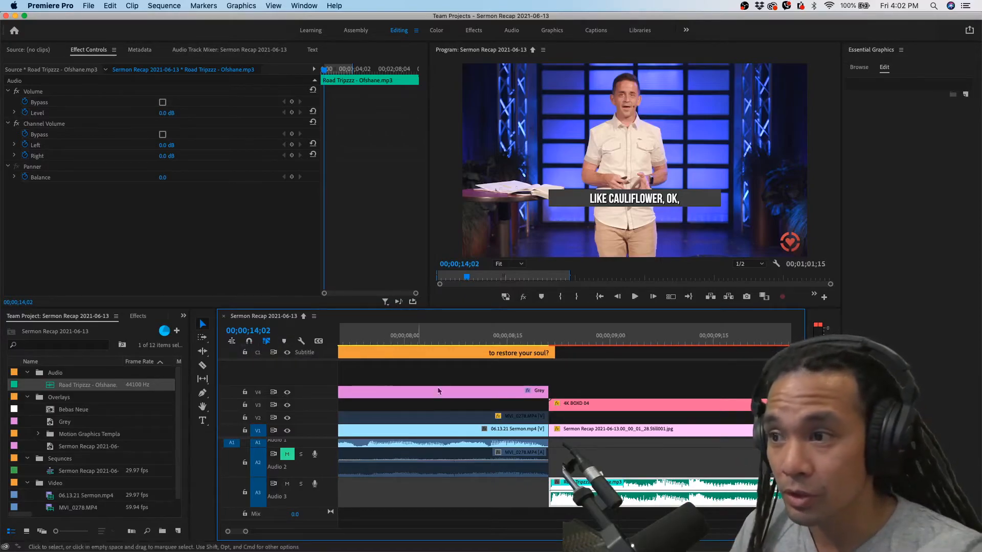
{"action": "left_click_drag", "start_coordinate": [622, 499], "coordinate": [568, 498]}
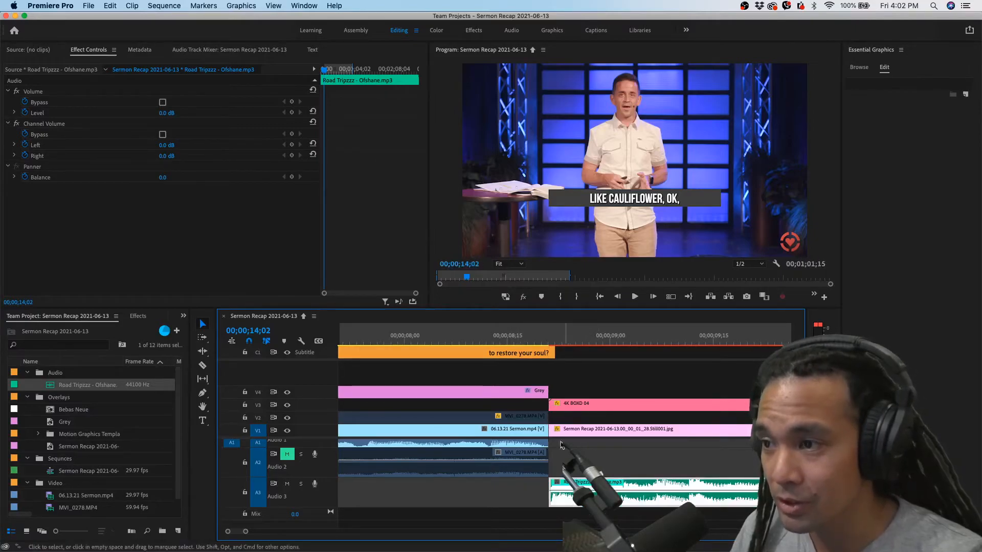
{"action": "scroll", "coordinate": [561, 430], "scroll_direction": "down", "scroll_amount": 1}
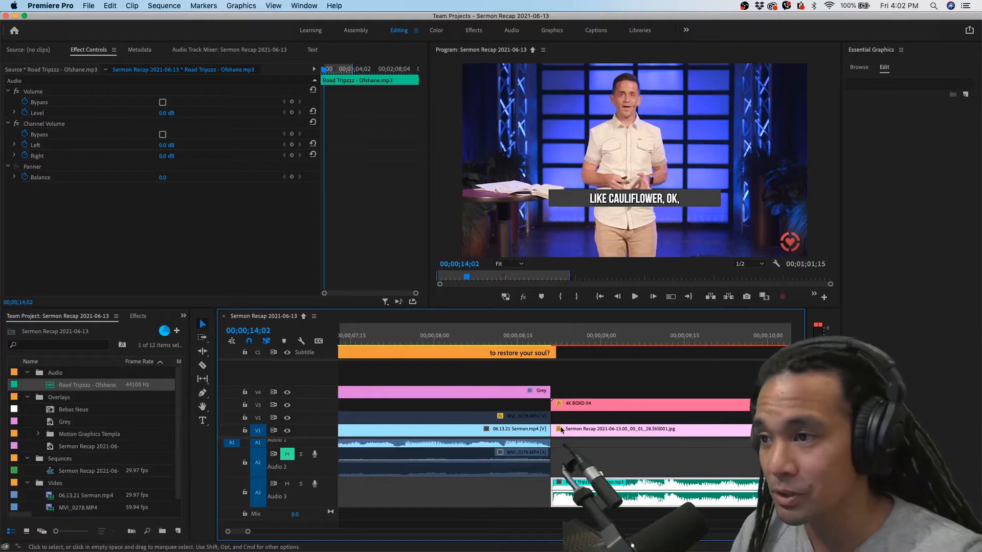
Play the sequence through the test title to check how the trimmed music starts
{"action": "scroll", "coordinate": [547, 358], "scroll_direction": "up", "scroll_amount": 3}
{"action": "left_click", "coordinate": [542, 340]}
{"action": "key", "text": "space"}
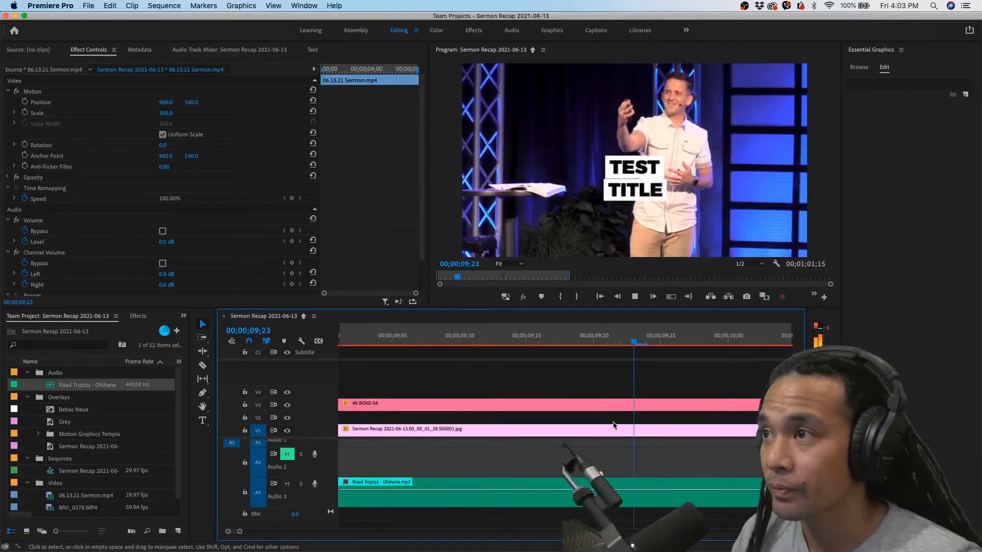
{"action": "scroll", "coordinate": [614, 424], "scroll_direction": "down", "scroll_amount": 5}
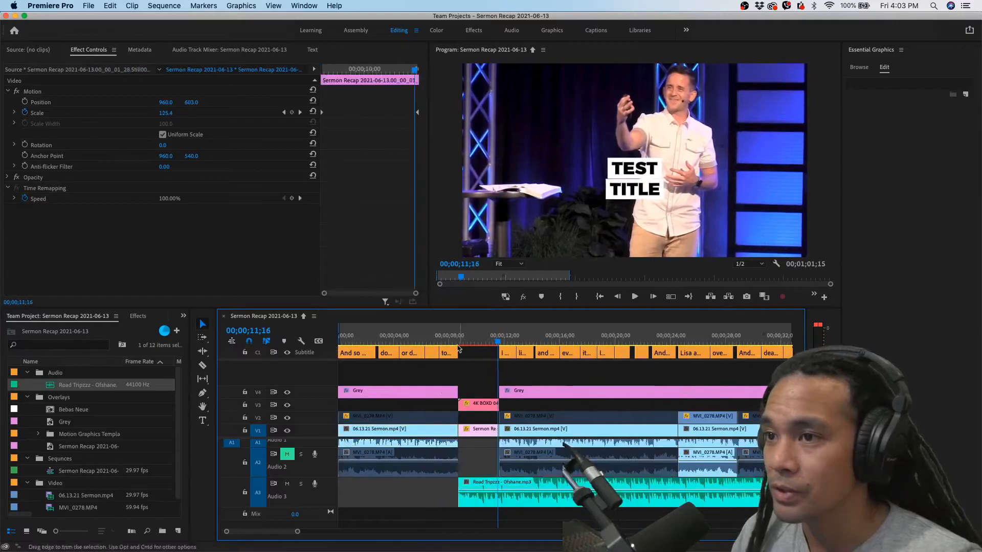
{"action": "left_click", "coordinate": [427, 340]}
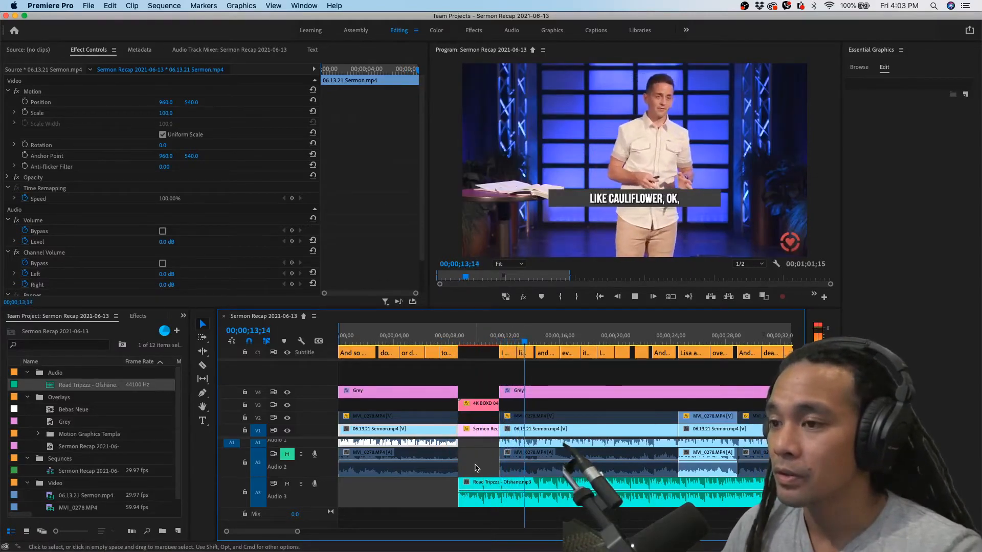
{"action": "key", "text": "space"}
Replay the music from the end of the test title and leave the playhead at 00;00;13;27
{"action": "scroll", "coordinate": [475, 468], "scroll_direction": "up", "scroll_amount": 5}
{"action": "scroll", "coordinate": [510, 468], "scroll_direction": "down", "scroll_amount": 5}
{"action": "left_click_drag", "start_coordinate": [477, 342], "coordinate": [483, 342]}
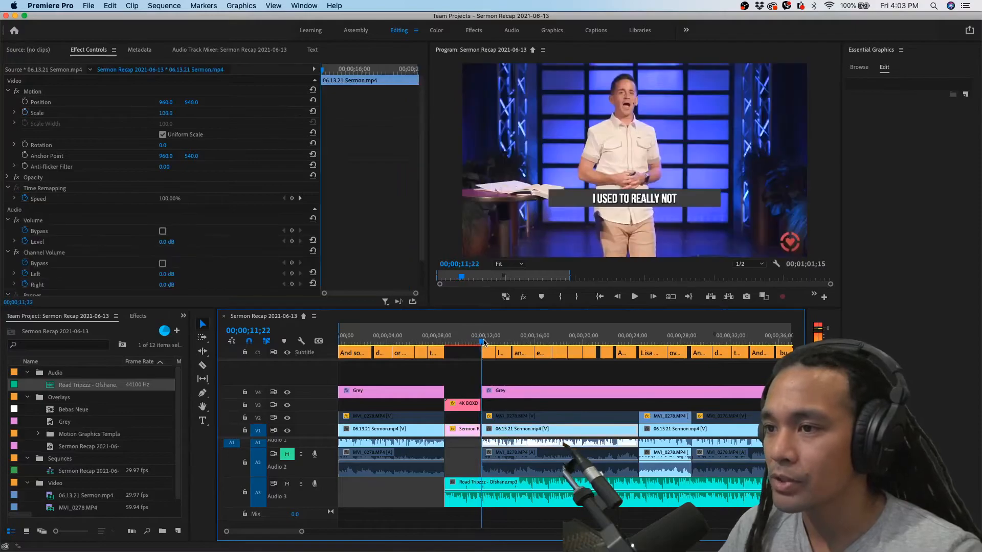
{"action": "key", "text": "space"}
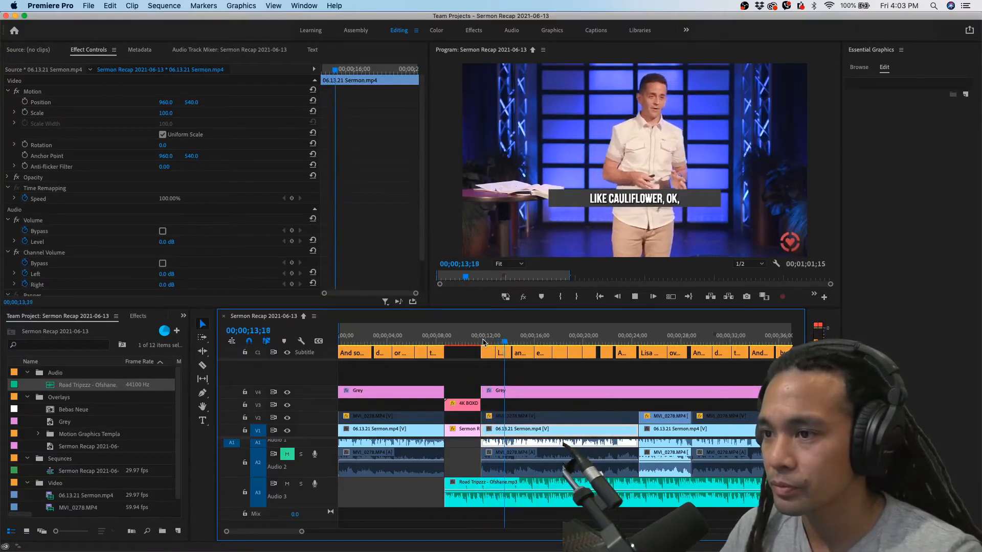
{"action": "left_click", "coordinate": [475, 341]}
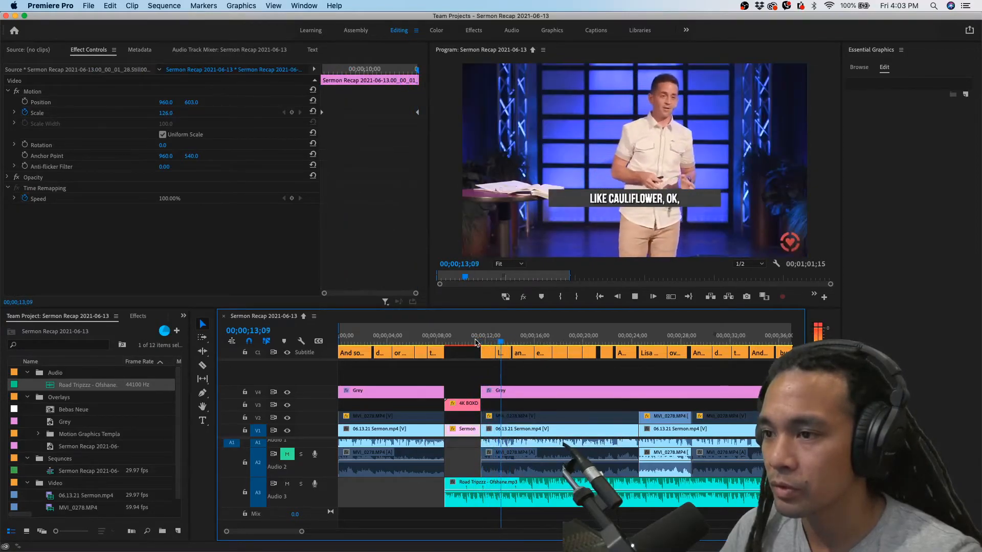
{"action": "left_click", "coordinate": [504, 425]}
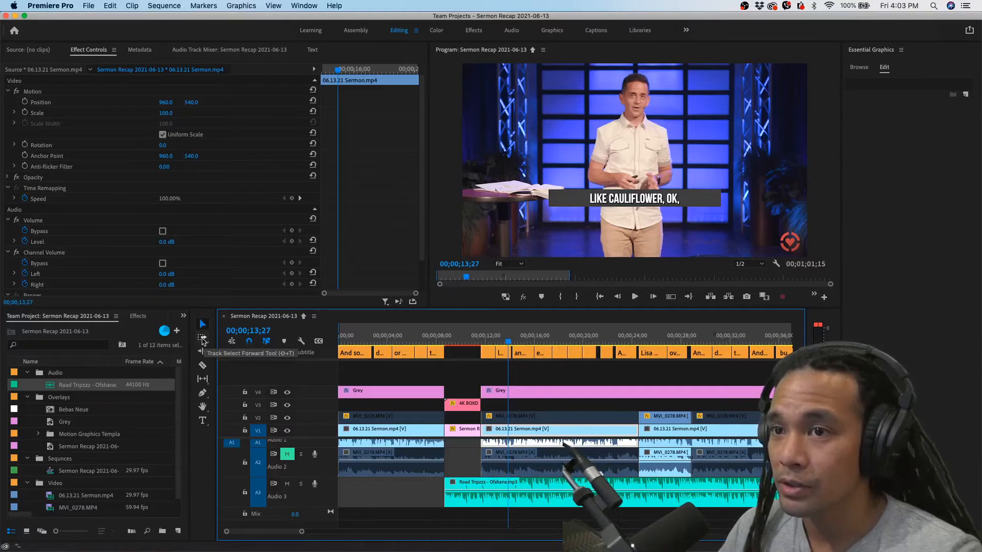
Select all clips after the test title, lock track A3, and shift the selection to start at 00;00;13;27
{"action": "left_click", "coordinate": [203, 340]}
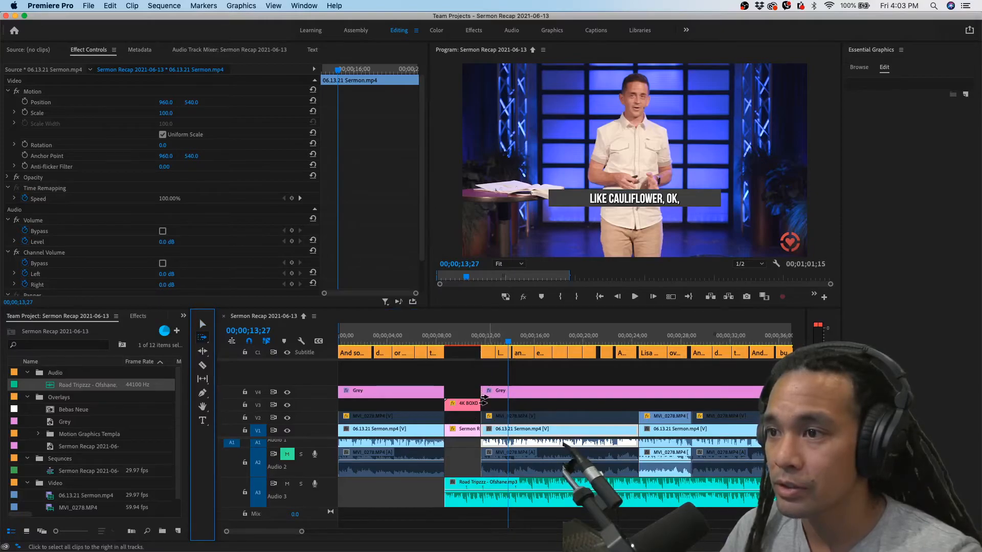
{"action": "left_click", "coordinate": [481, 397]}
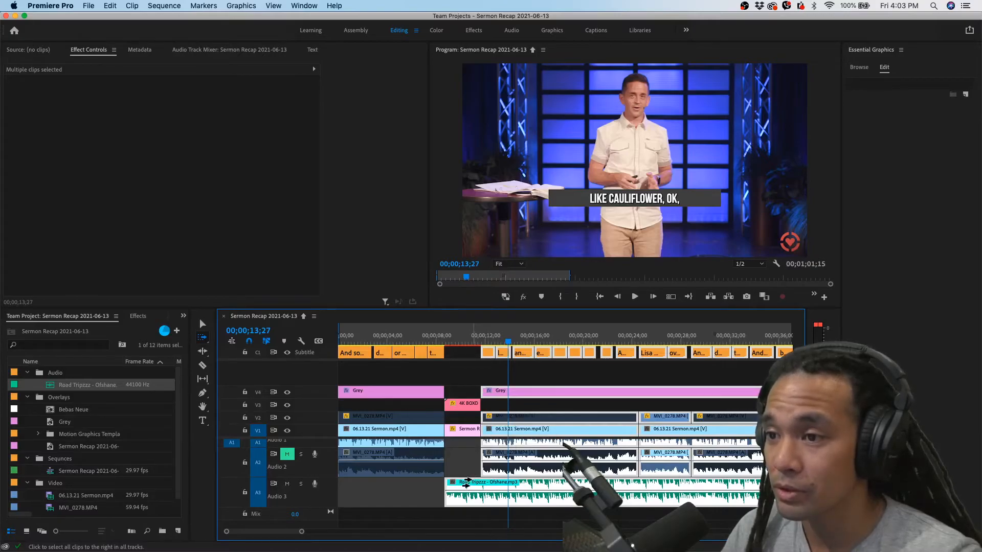
{"action": "left_click", "coordinate": [245, 493]}
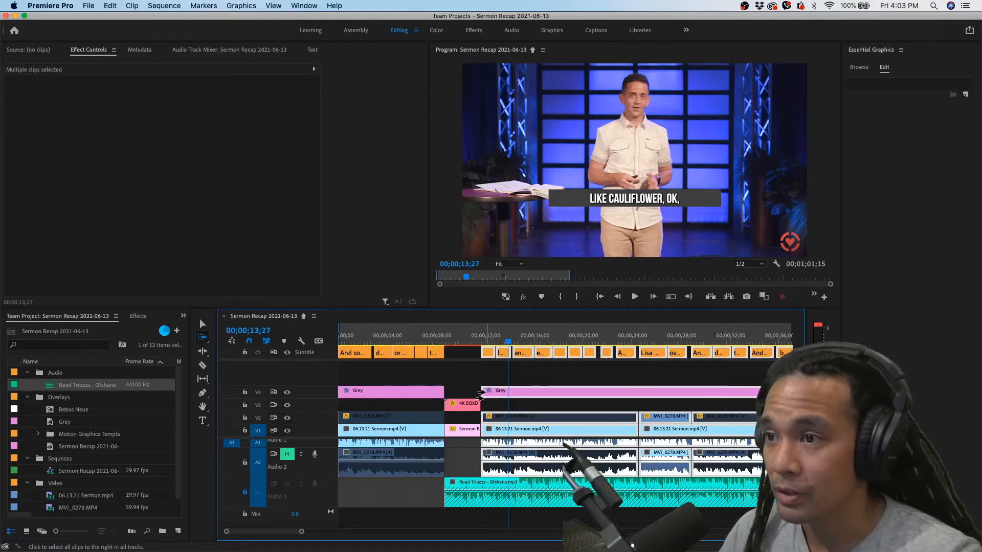
{"action": "left_click_drag", "start_coordinate": [481, 393], "coordinate": [514, 397]}
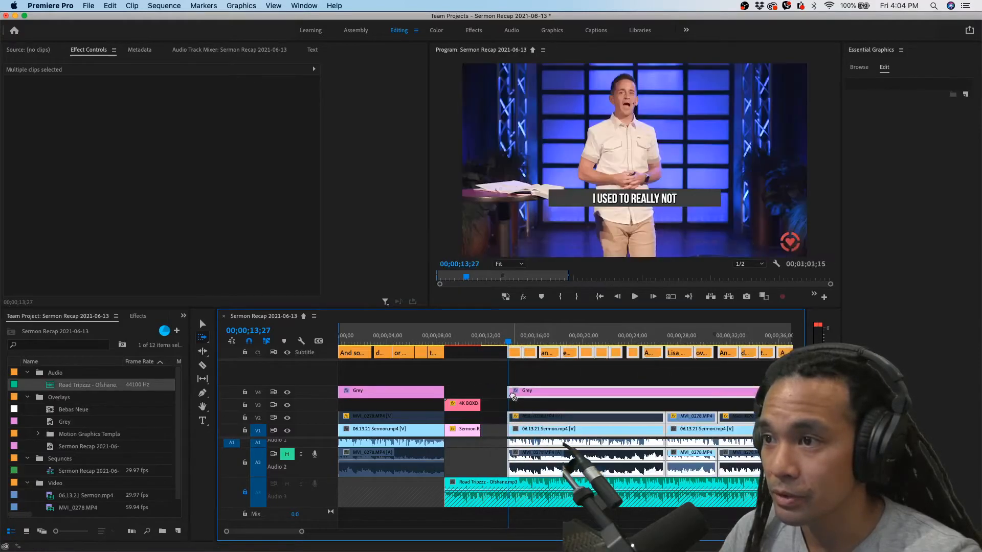
Extend the end of the 4K BOXD 04 title clip on V3 to its full length of 00;00;05;00
{"action": "left_click", "coordinate": [201, 325]}
{"action": "left_click_drag", "start_coordinate": [478, 405], "coordinate": [502, 406]}
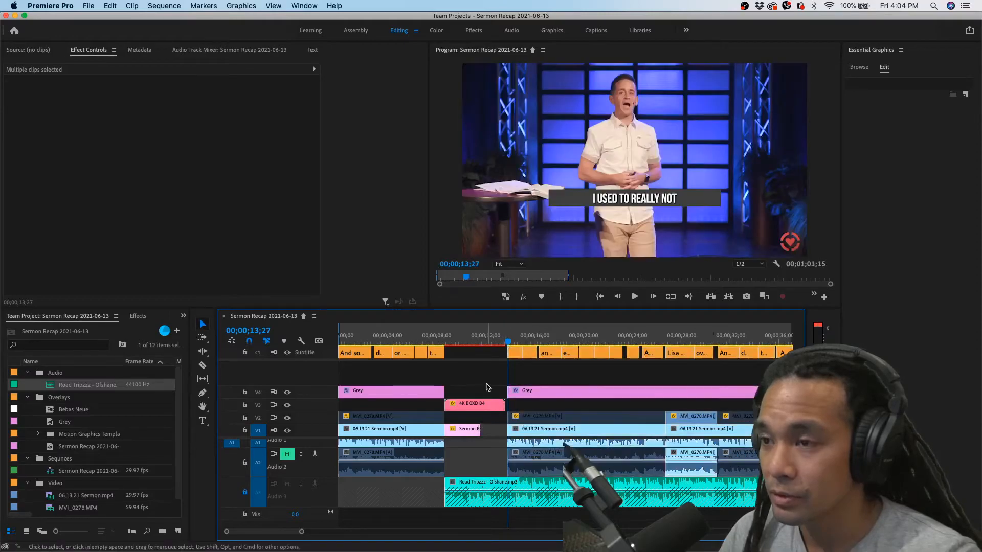
{"action": "key", "text": "super+z"}
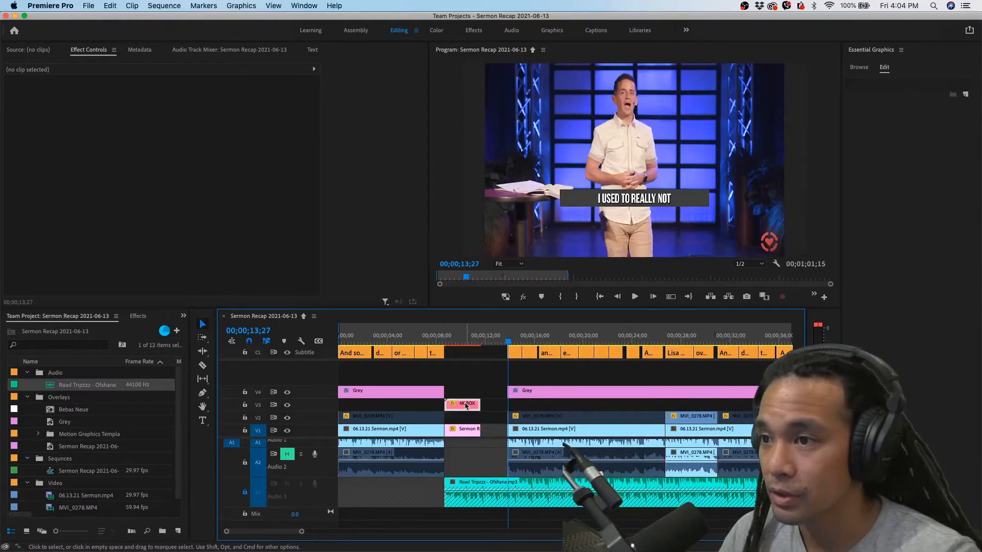
{"action": "scroll", "coordinate": [486, 396], "scroll_direction": "up", "scroll_amount": 5}
{"action": "left_click_drag", "start_coordinate": [466, 405], "coordinate": [574, 402]}
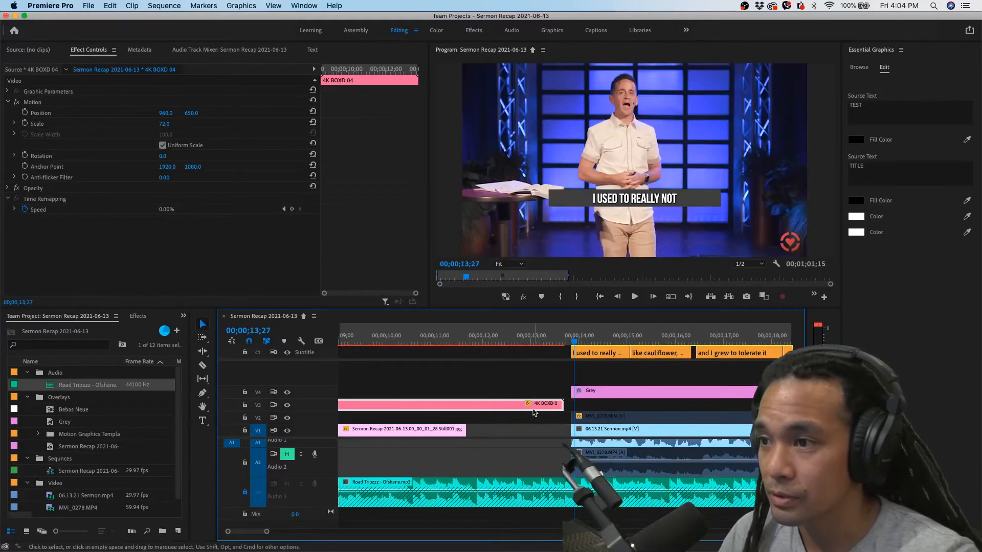
Select all clips after the test title and shift them back so they start at the title's end
{"action": "scroll", "coordinate": [563, 398], "scroll_direction": "down", "scroll_amount": 4}
{"action": "mouse_move", "coordinate": [524, 342]}
{"action": "left_mouse_down"}
{"action": "mouse_move", "coordinate": [547, 343]}
{"action": "mouse_move", "coordinate": [538, 346]}
{"action": "left_mouse_up"}
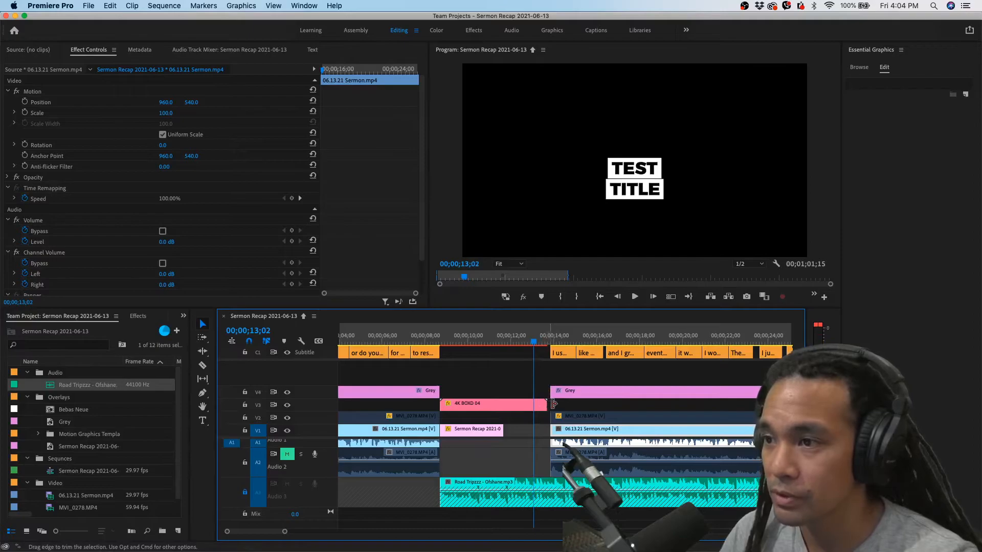
{"action": "left_click", "coordinate": [201, 339]}
{"action": "left_click_drag", "start_coordinate": [550, 392], "coordinate": [549, 392]}
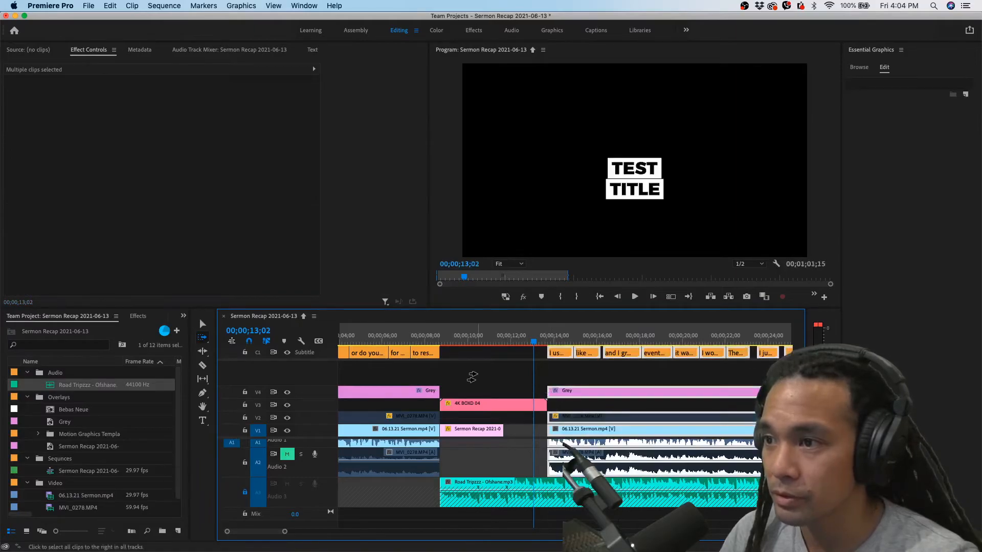
{"action": "left_click", "coordinate": [202, 324]}
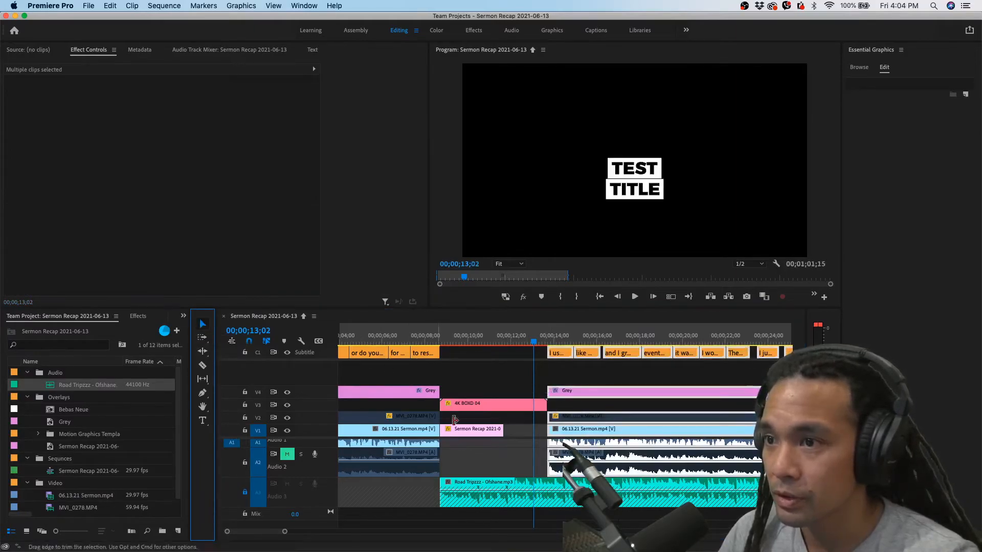
Extend the still image on V1 to the test title's end and play the title section
{"action": "left_click_drag", "start_coordinate": [501, 434], "coordinate": [530, 433]}
{"action": "left_click", "coordinate": [514, 432]}
{"action": "left_click", "coordinate": [466, 341]}
{"action": "key", "text": "space"}
{"action": "left_click", "coordinate": [463, 342]}
{"action": "key", "text": "space"}
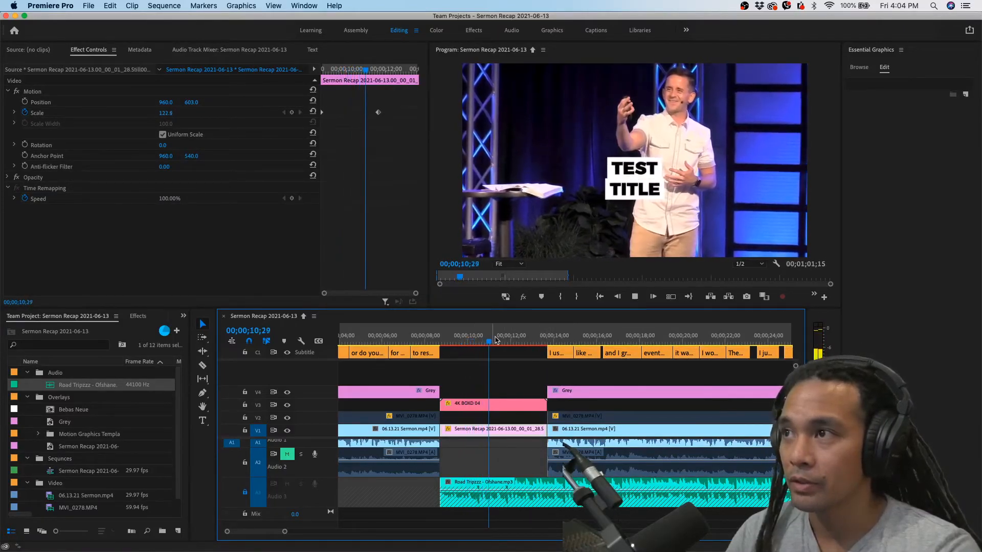
{"action": "key", "text": "space"}
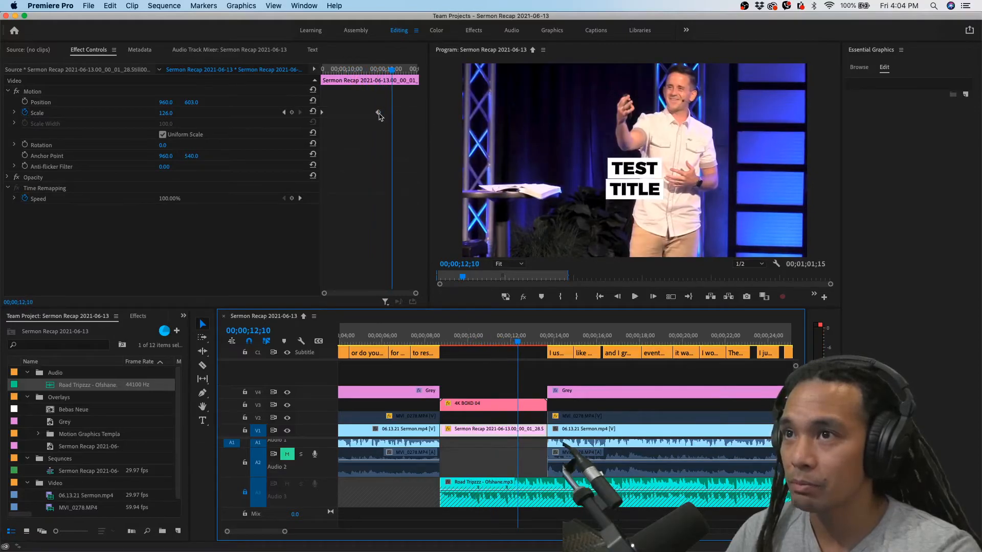
Move the still image's second Scale keyframe to the end of its clip and play the longer zoom
{"action": "key", "text": "space"}
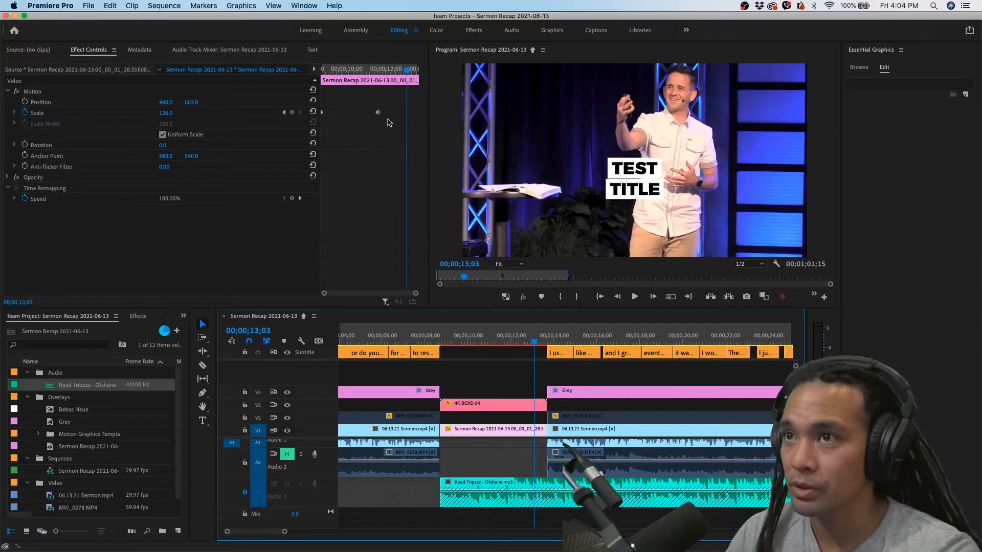
{"action": "left_click_drag", "start_coordinate": [378, 113], "coordinate": [455, 116]}
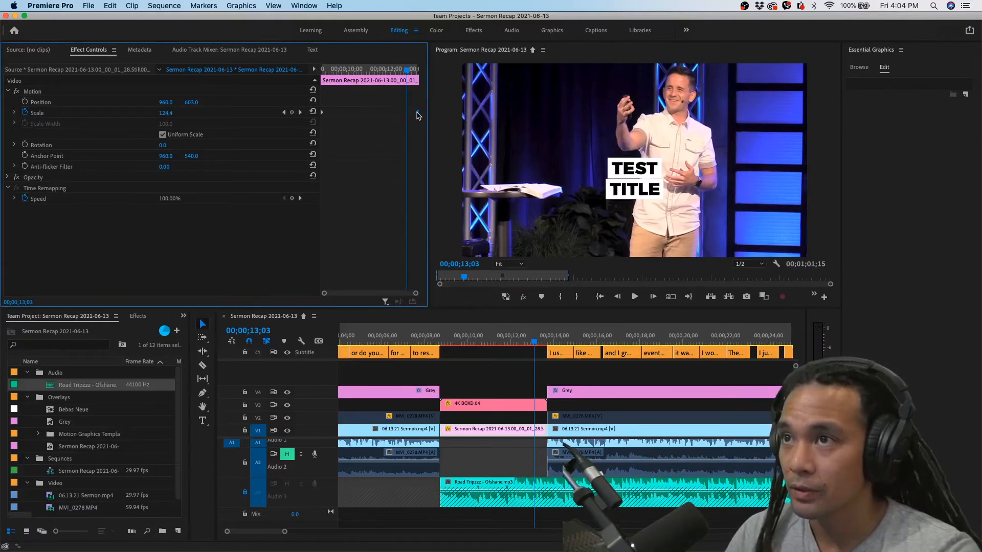
{"action": "left_click", "coordinate": [496, 344]}
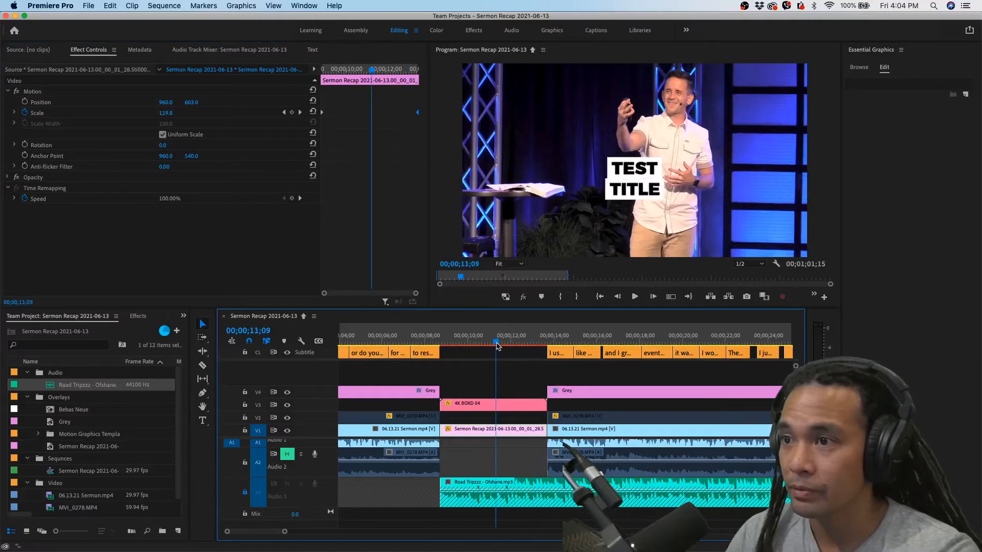
{"action": "key", "text": "space"}
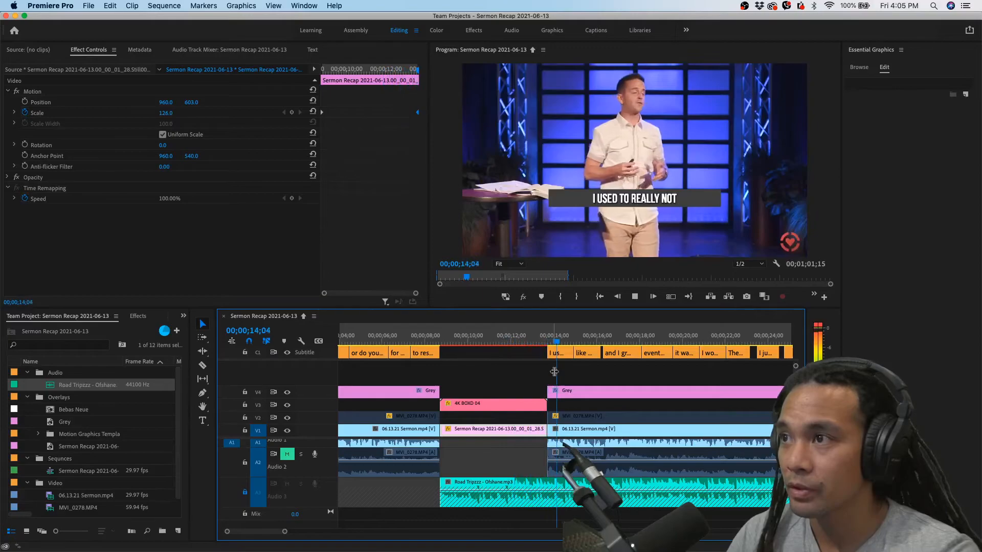
Unlock track A3 and replay the transition from the test title into the sermon clip
{"action": "key", "text": "minus"}
{"action": "key", "text": "minus"}
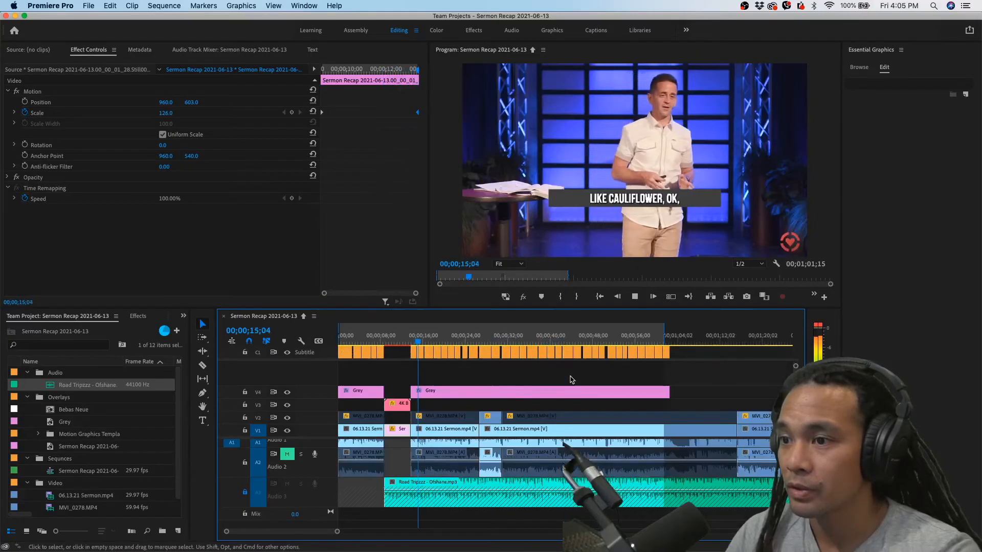
{"action": "left_click", "coordinate": [245, 493]}
{"action": "key", "text": "space"}
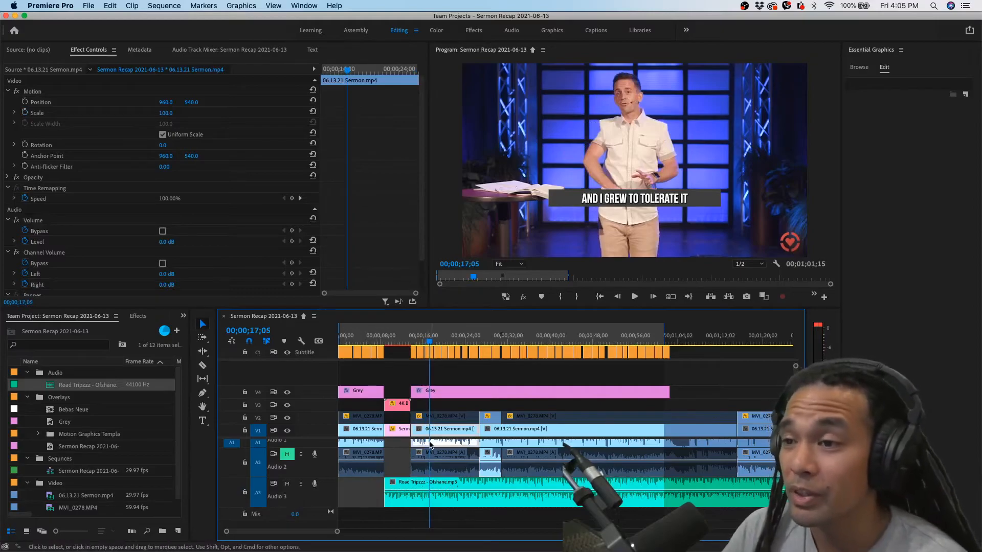
{"action": "scroll", "coordinate": [395, 463], "scroll_direction": "up", "scroll_amount": 4}
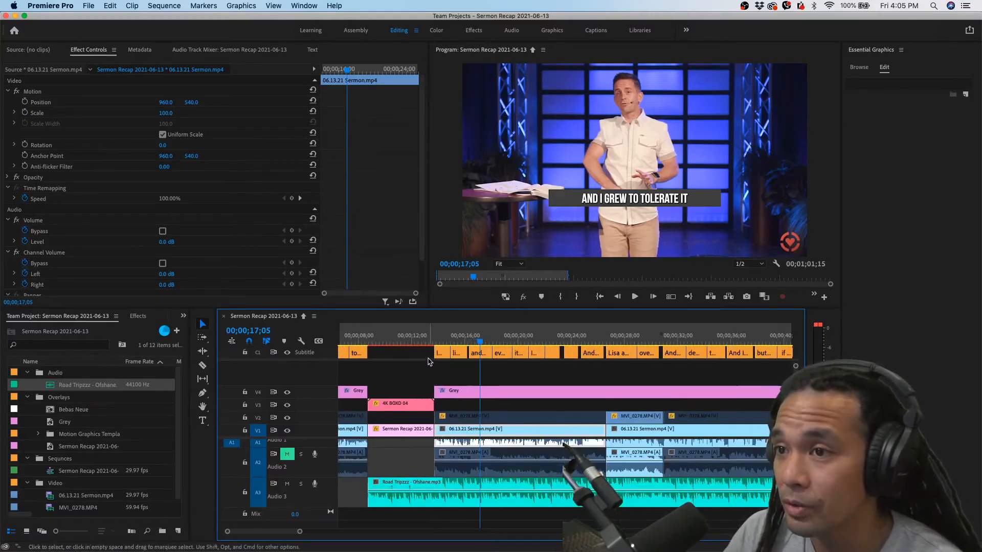
{"action": "left_click", "coordinate": [429, 343]}
{"action": "key", "text": "space"}
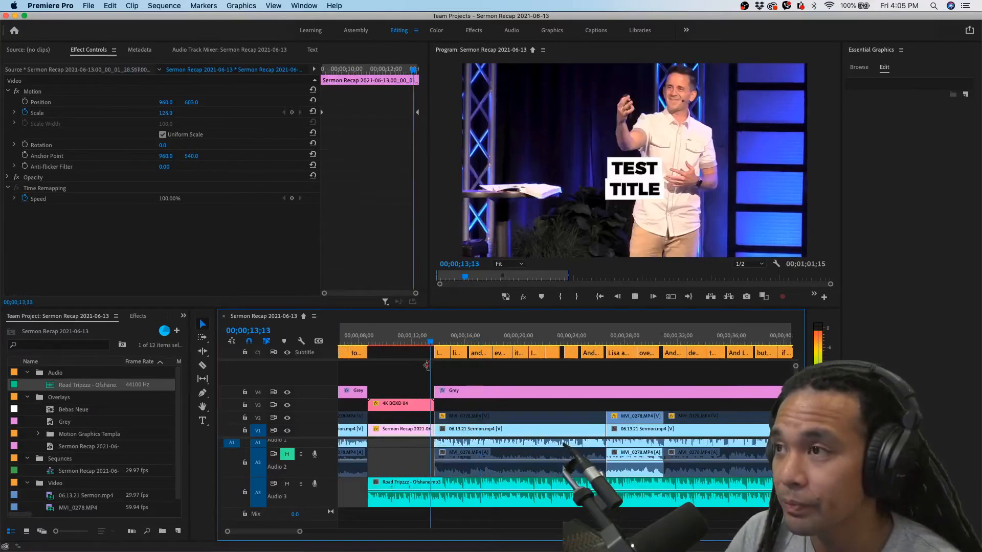
{"action": "key", "text": "space"}
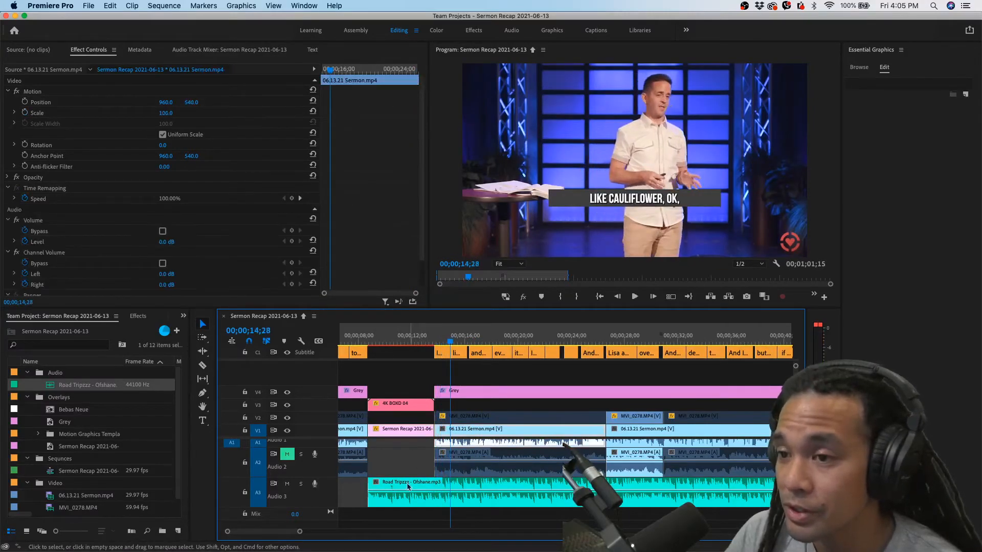
Enlarge track A3 and add two volume keyframes to the Road Tripzzz clip around the test title's end
{"action": "scroll", "coordinate": [466, 478], "scroll_direction": "up", "scroll_amount": 4}
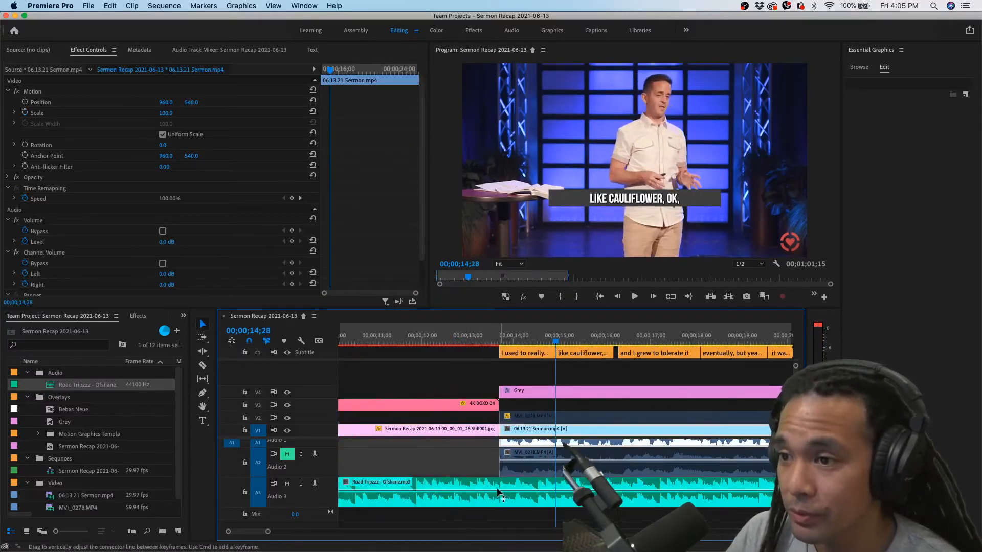
{"action": "left_click_drag", "start_coordinate": [324, 507], "coordinate": [320, 514]}
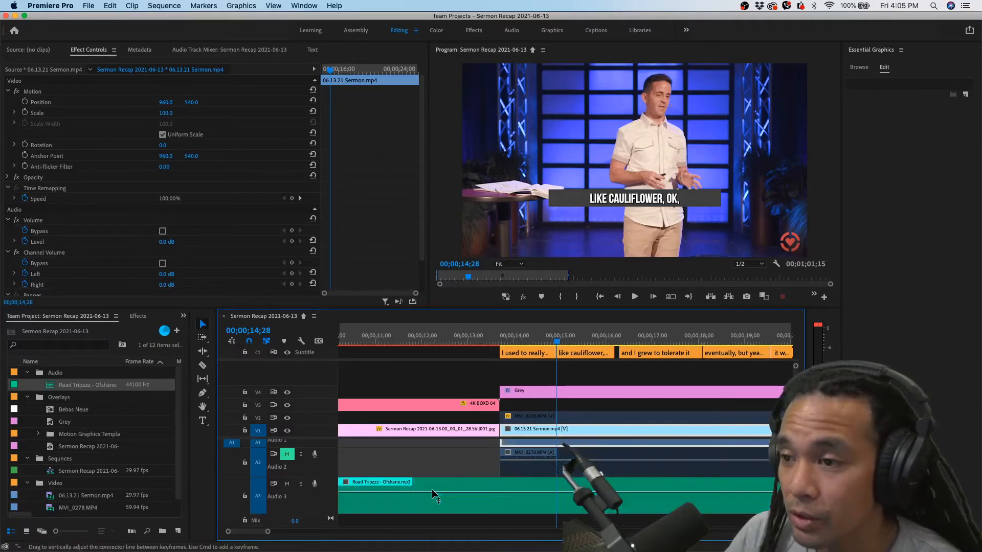
{"action": "scroll", "coordinate": [432, 489], "scroll_direction": "up", "scroll_amount": 3}
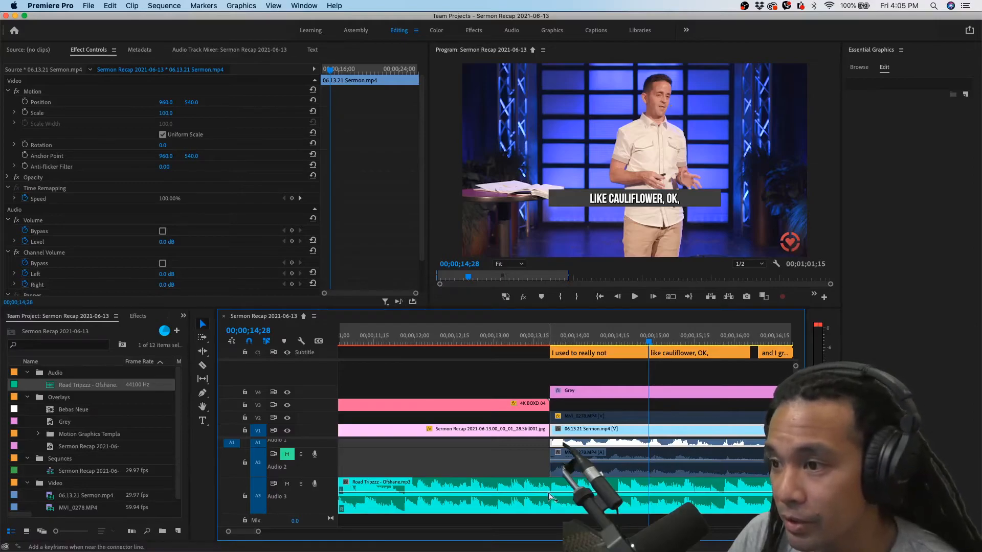
{"action": "left_click", "coordinate": [545, 495], "text": "super"}
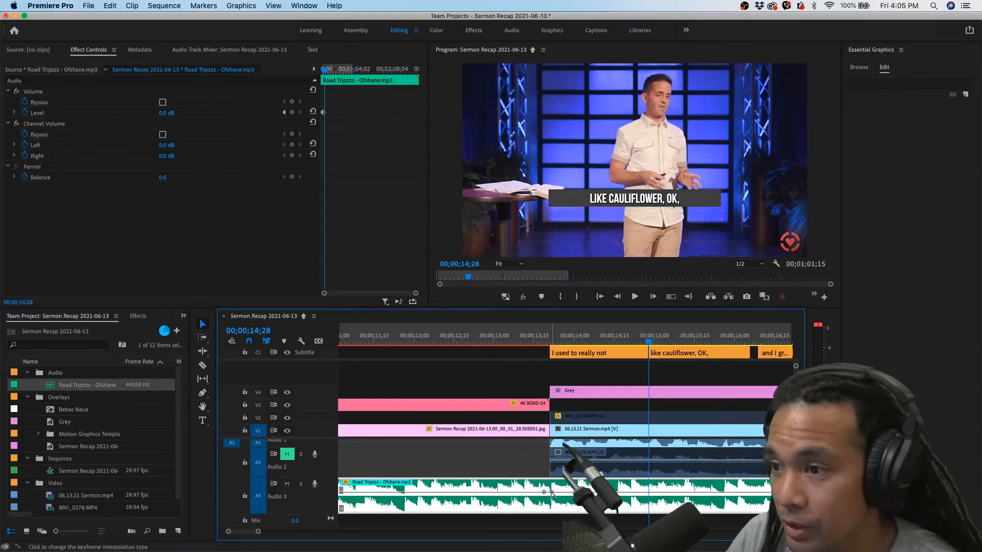
{"action": "left_click", "coordinate": [552, 493], "text": "super"}
{"action": "left_click", "coordinate": [549, 342]}
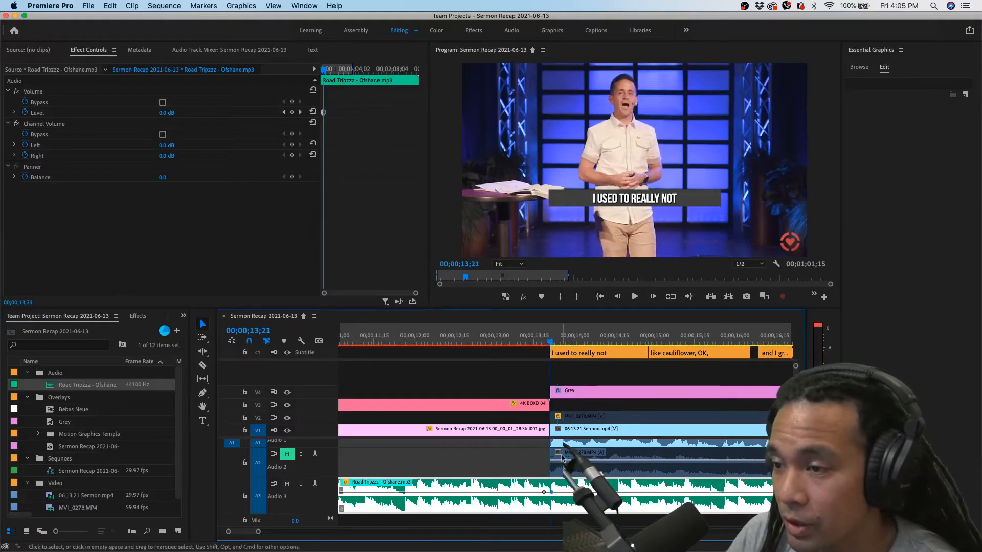
Lower the Road Tripzzz volume after the test title to -13.9 dB, checking it against the speech during playback
{"action": "left_click_drag", "start_coordinate": [562, 493], "coordinate": [562, 496]}
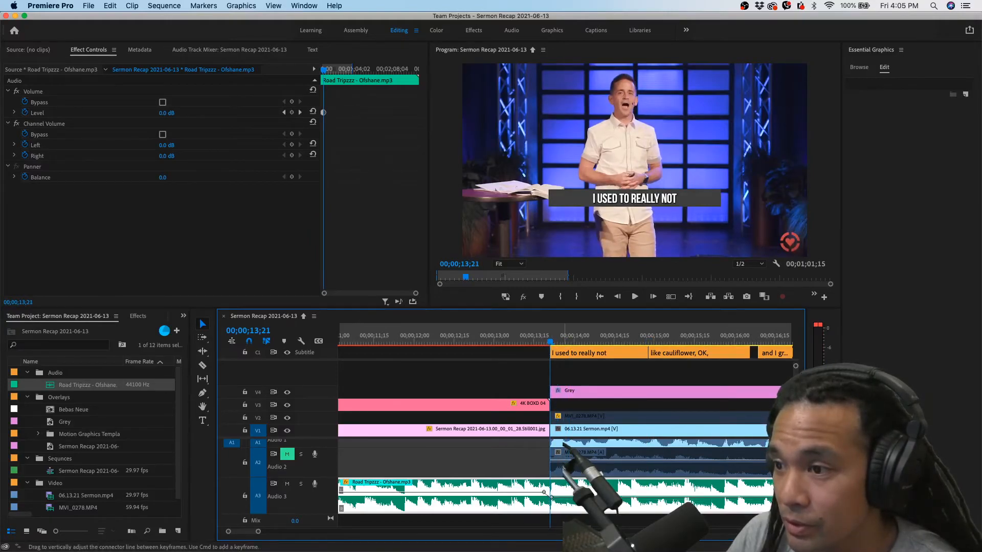
{"action": "left_click_drag", "start_coordinate": [564, 503], "coordinate": [564, 503]}
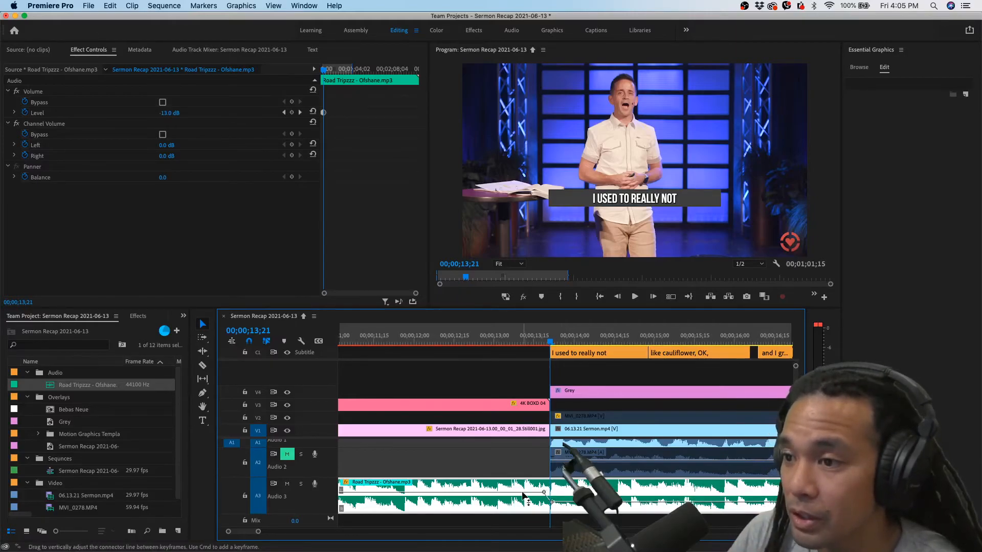
{"action": "key", "text": "space"}
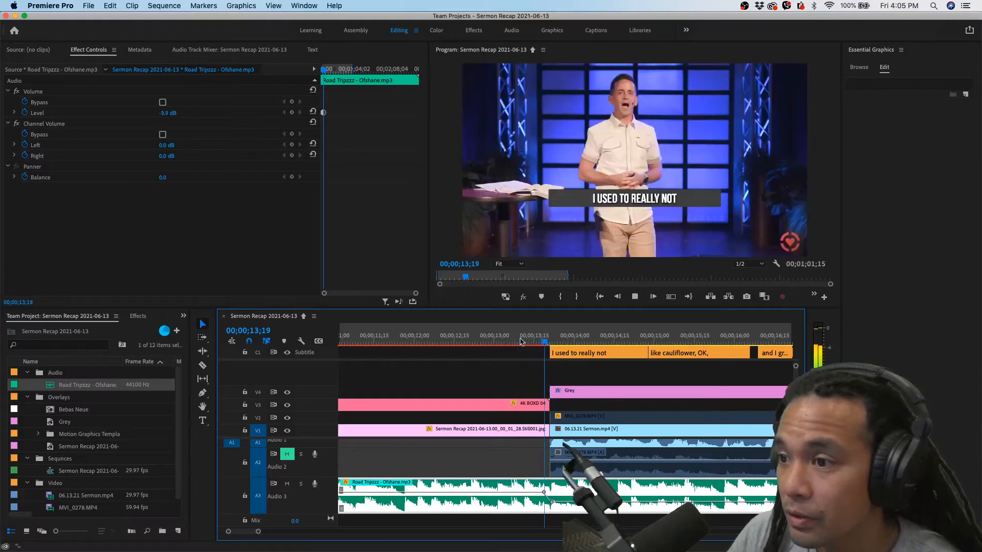
{"action": "key", "text": "space"}
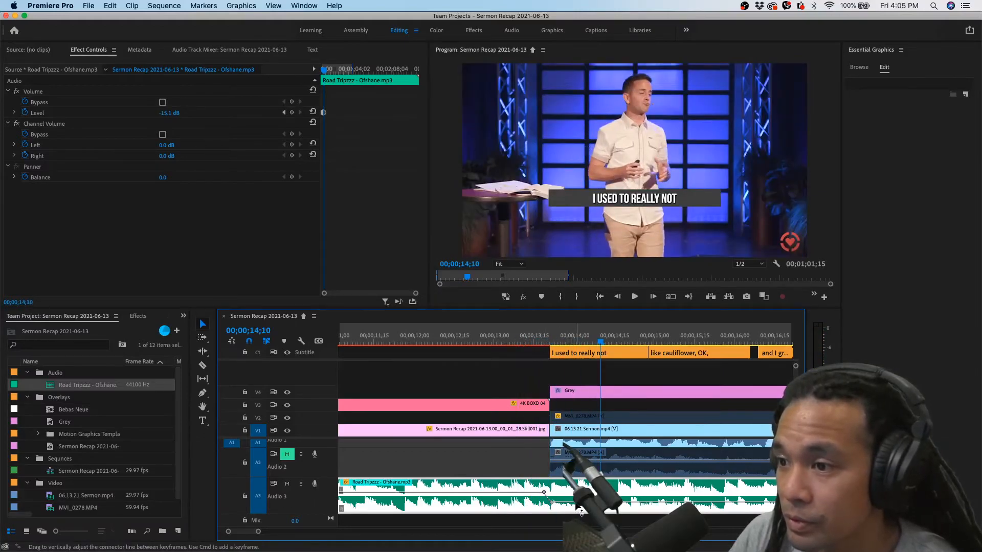
{"action": "left_click", "coordinate": [384, 340]}
{"action": "key", "text": "space"}
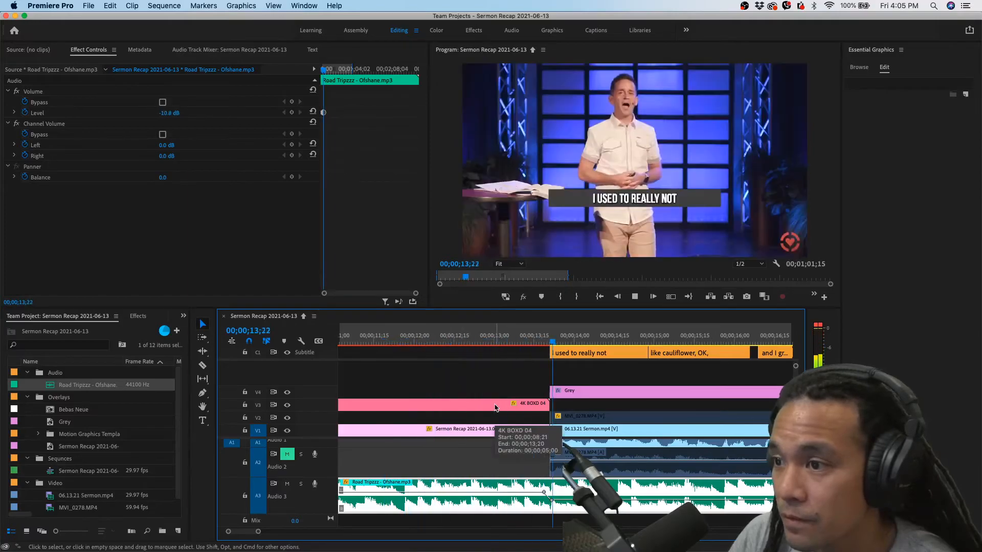
{"action": "scroll", "coordinate": [594, 429], "scroll_direction": "down", "scroll_amount": 3}
{"action": "scroll", "coordinate": [594, 430], "scroll_direction": "down", "scroll_amount": 3}
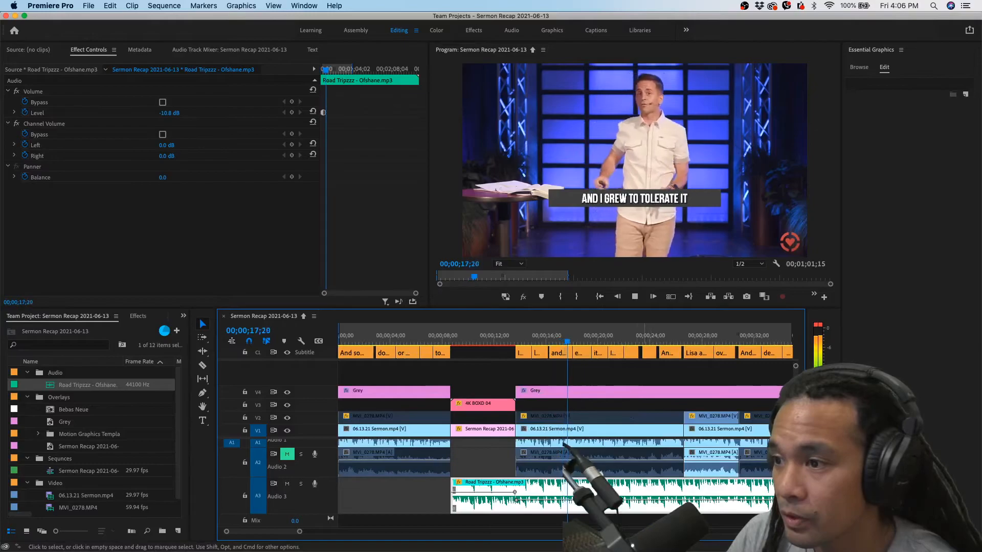
{"action": "left_click_drag", "start_coordinate": [614, 501], "coordinate": [614, 503]}
{"action": "key", "text": "space"}
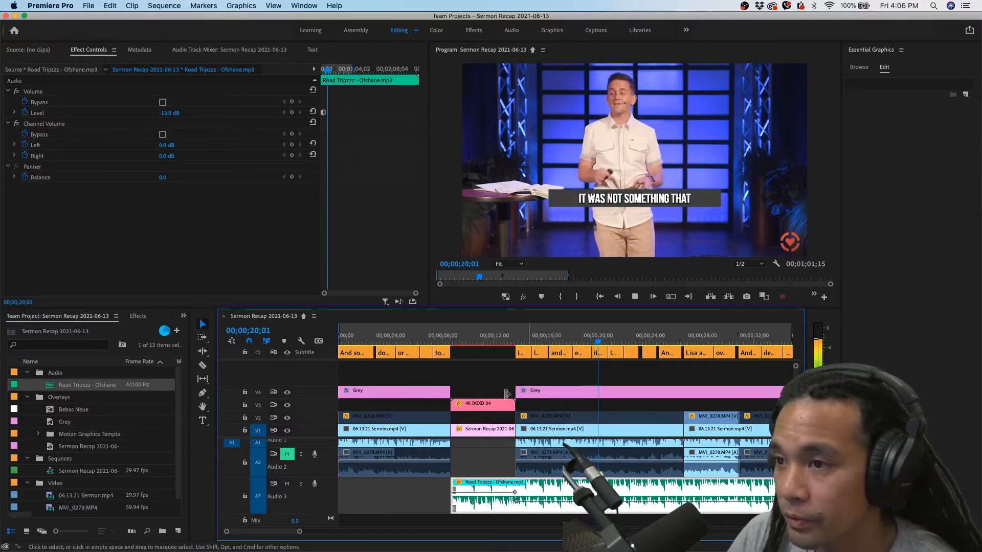
Lower the Road Tripzzz volume slightly under the test title, replaying from just before the title to fine-tune it
{"action": "left_click", "coordinate": [441, 337]}
{"action": "key", "text": "space"}
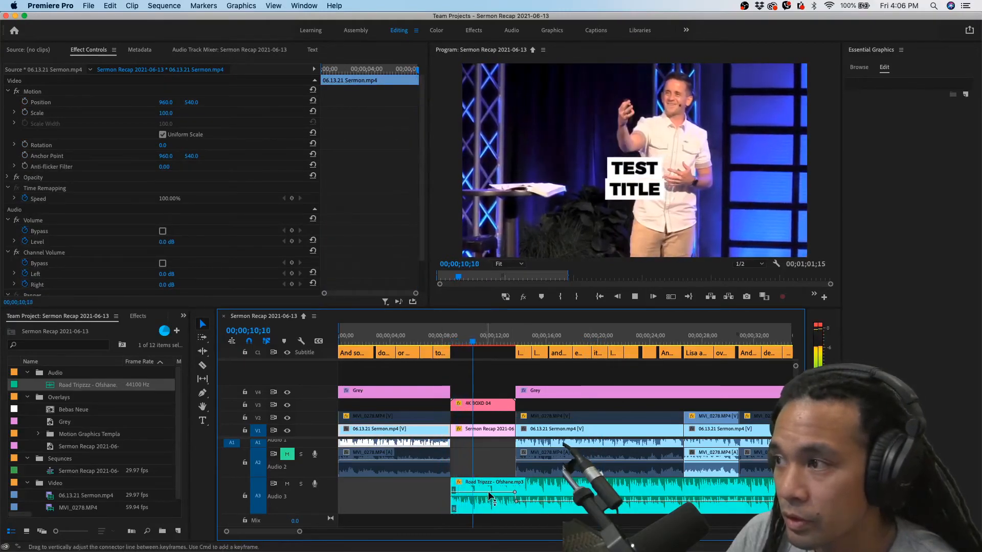
{"action": "key", "text": "space"}
{"action": "left_click_drag", "start_coordinate": [489, 491], "coordinate": [490, 496]}
{"action": "left_click", "coordinate": [438, 338]}
{"action": "key", "text": "space"}
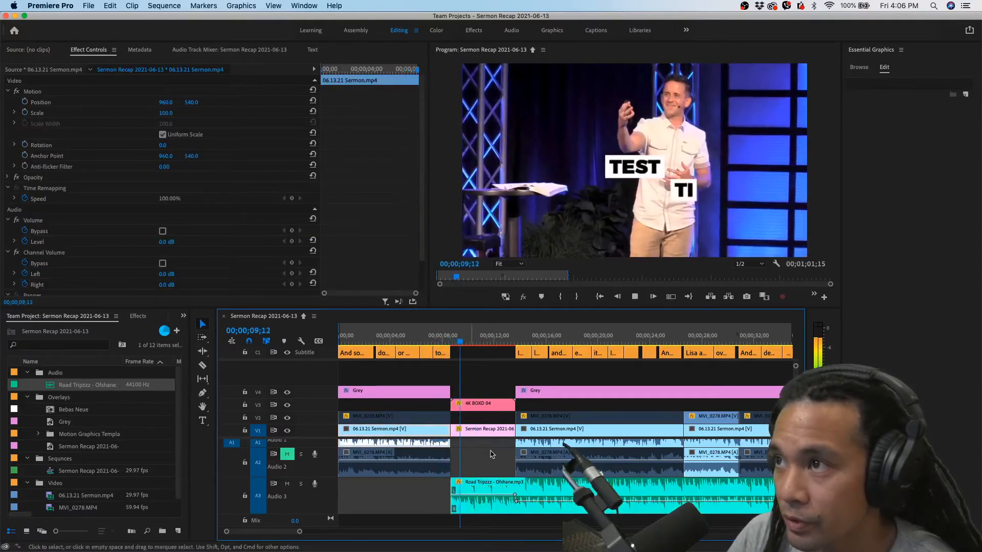
{"action": "key", "text": "space"}
{"action": "left_click_drag", "start_coordinate": [490, 496], "coordinate": [489, 494]}
{"action": "left_click", "coordinate": [435, 338]}
{"action": "key", "text": "space"}
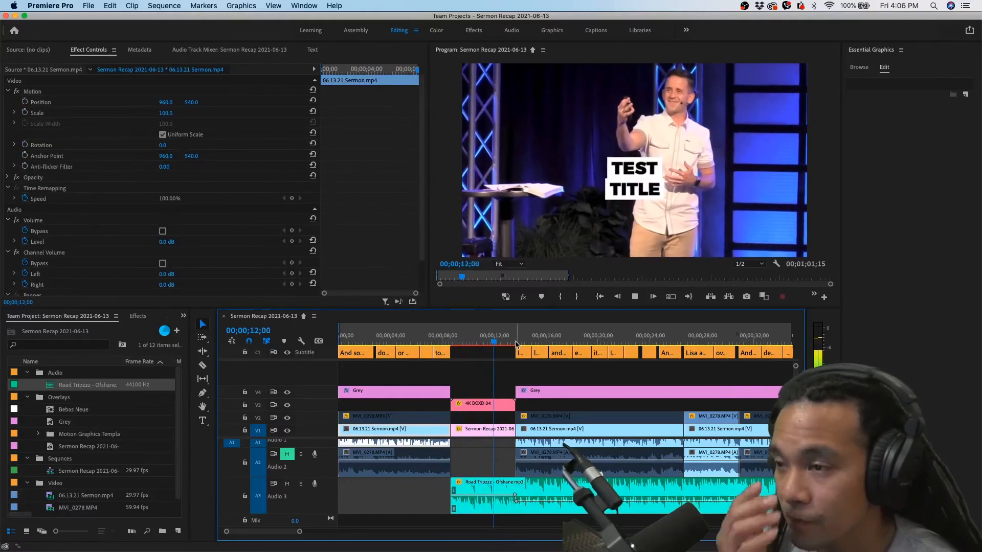
Play on into the sermon clips, show the whole sequence, and move the playhead to 00;02;18;13
{"action": "key", "text": "minus"}
{"action": "key", "text": "minus"}
{"action": "key", "text": "minus"}
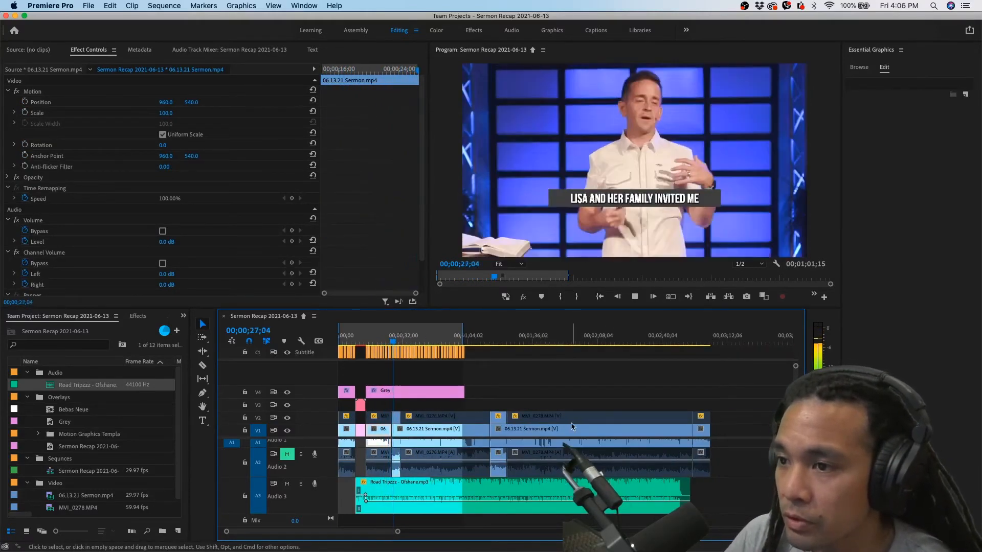
{"action": "key", "text": "space"}
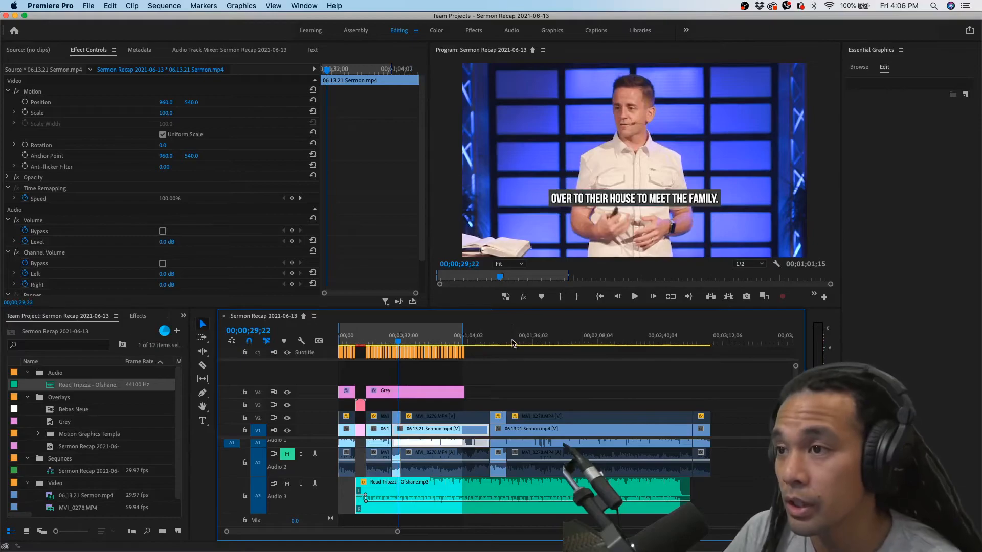
{"action": "left_click", "coordinate": [618, 338]}
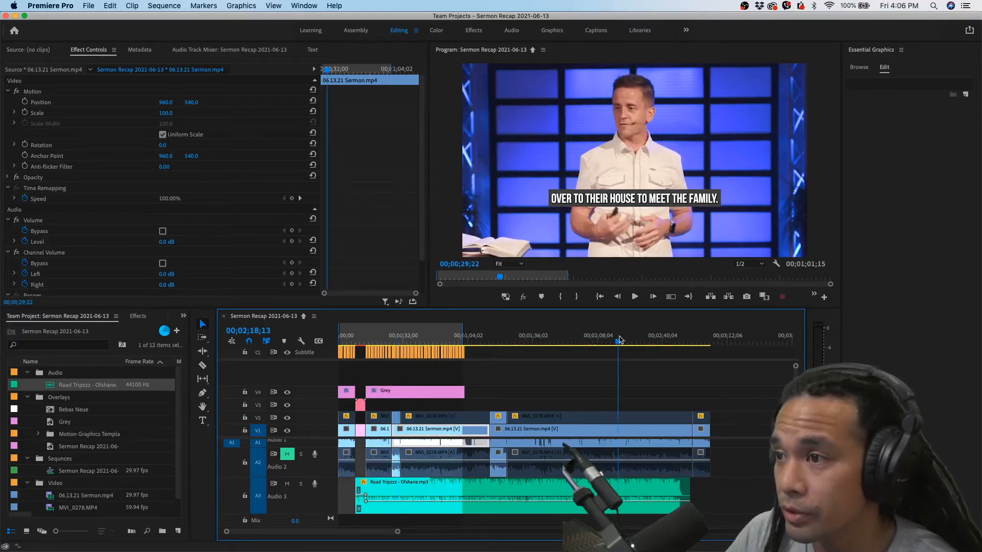
Trim the Road Tripzzz clip's end on track A3 back to about 00;01;23;15
{"action": "key", "text": "space"}
{"action": "key", "text": "space"}
{"action": "left_click_drag", "start_coordinate": [677, 490], "coordinate": [505, 493]}
{"action": "scroll", "coordinate": [498, 493], "scroll_direction": "up", "scroll_amount": 3}
{"action": "scroll", "coordinate": [499, 494], "scroll_direction": "up", "scroll_amount": 5}
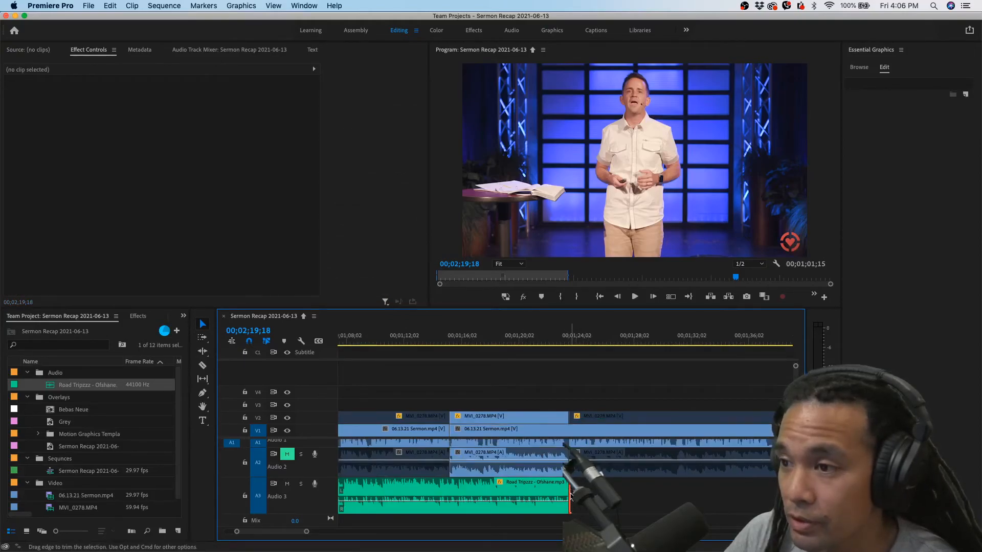
Fade out the Road Tripzzz clip's end with a Constant Power transition lengthened to 00;00;09;12, and play the sequence from the opening
{"action": "right_click", "coordinate": [571, 495]}
{"action": "left_click", "coordinate": [614, 532]}
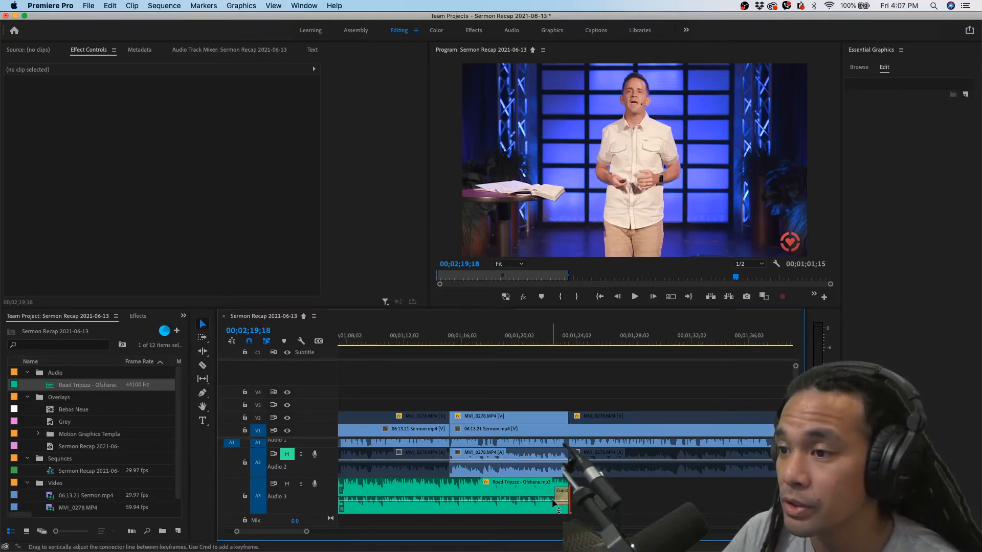
{"action": "left_click_drag", "start_coordinate": [556, 495], "coordinate": [436, 491]}
{"action": "scroll", "coordinate": [436, 491], "scroll_direction": "down", "scroll_amount": 3}
{"action": "scroll", "coordinate": [436, 491], "scroll_direction": "left", "scroll_amount": 3}
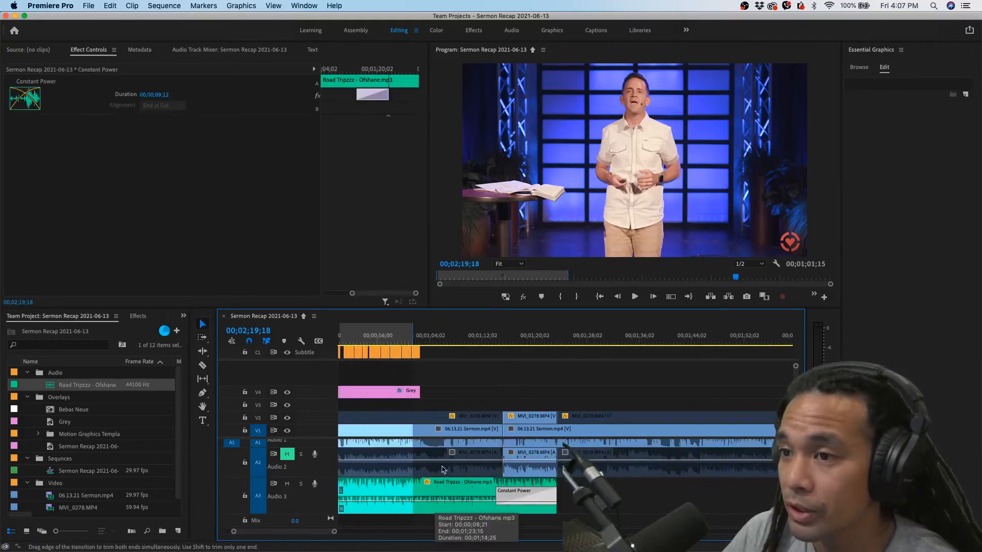
{"action": "left_click", "coordinate": [428, 341]}
{"action": "key", "text": "space"}
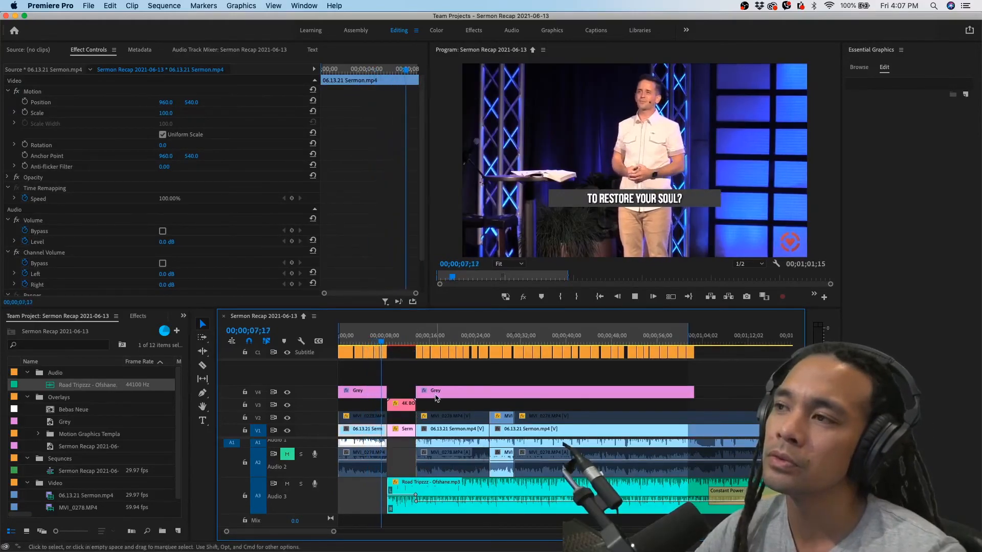
{"action": "key", "text": "minus"}
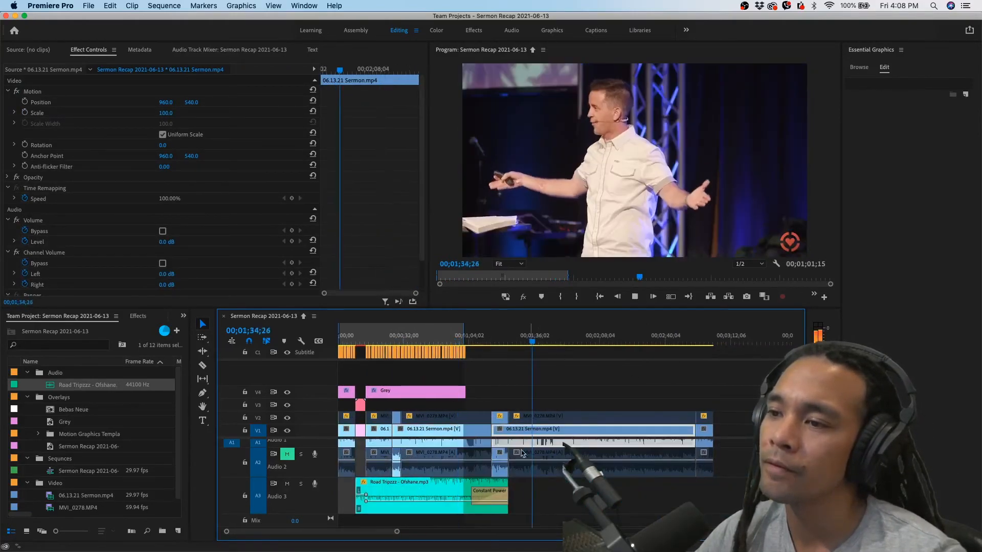
Extend the Road Tripzzz clip's end to about 00;02;03 and play past its fade-out
{"action": "left_click_drag", "start_coordinate": [508, 483], "coordinate": [560, 480]}
{"action": "key", "text": "space"}
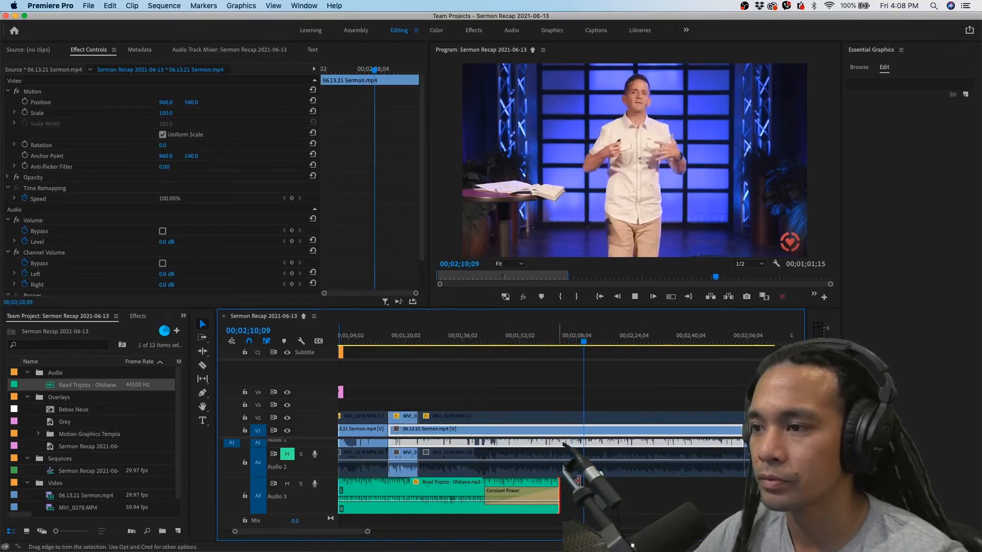
{"action": "key", "text": "space"}
{"action": "left_click", "coordinate": [557, 341]}
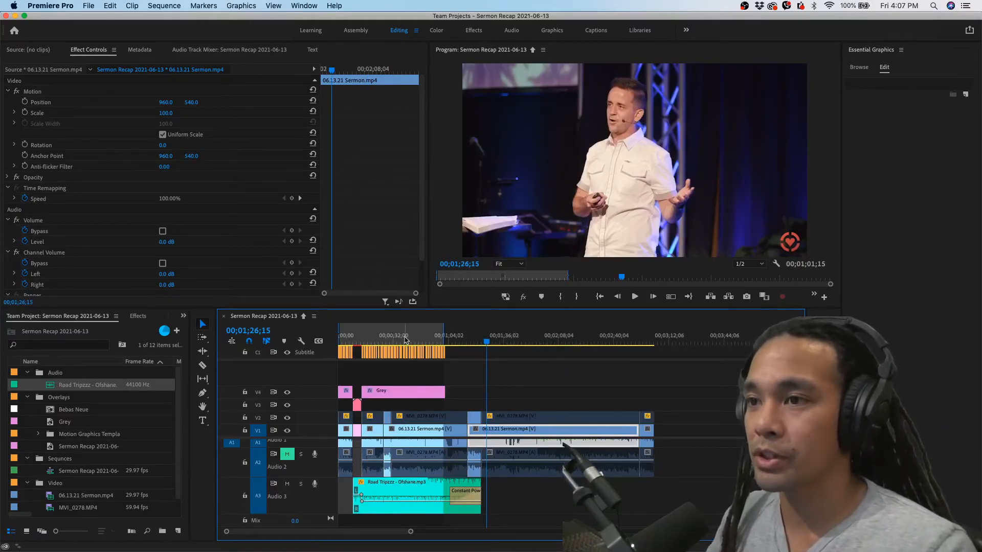
Review the sequence from its start through the test title, and play the Road Tripzzz fade-out from 00;01;59;24
{"action": "left_click", "coordinate": [338, 343]}
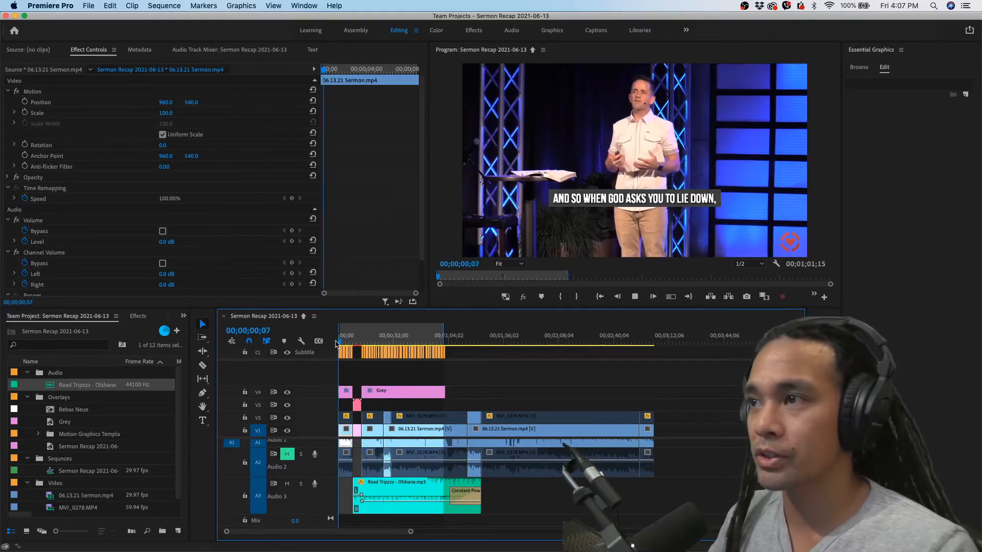
{"action": "key", "text": "equal"}
{"action": "key", "text": "equal"}
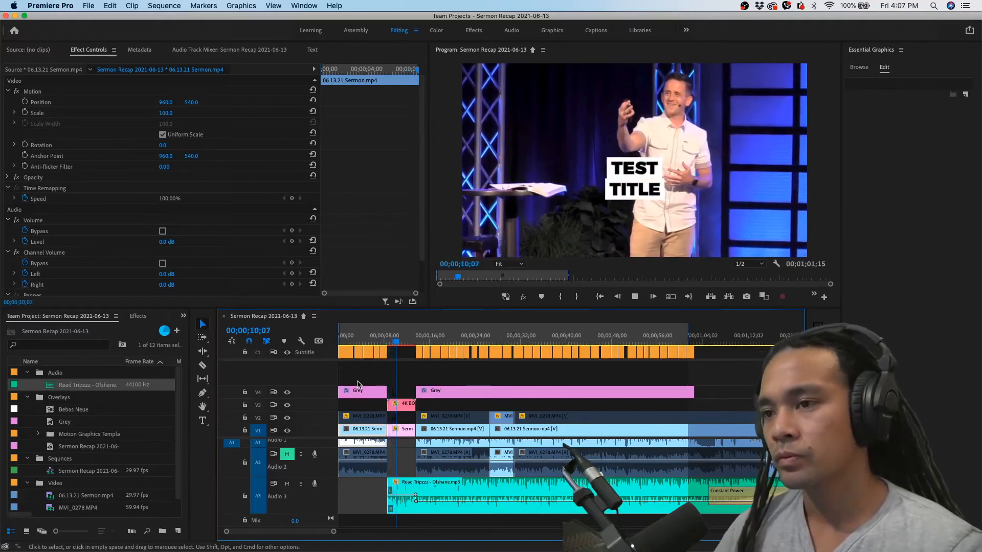
{"action": "key", "text": "space"}
{"action": "left_click", "coordinate": [601, 225]}
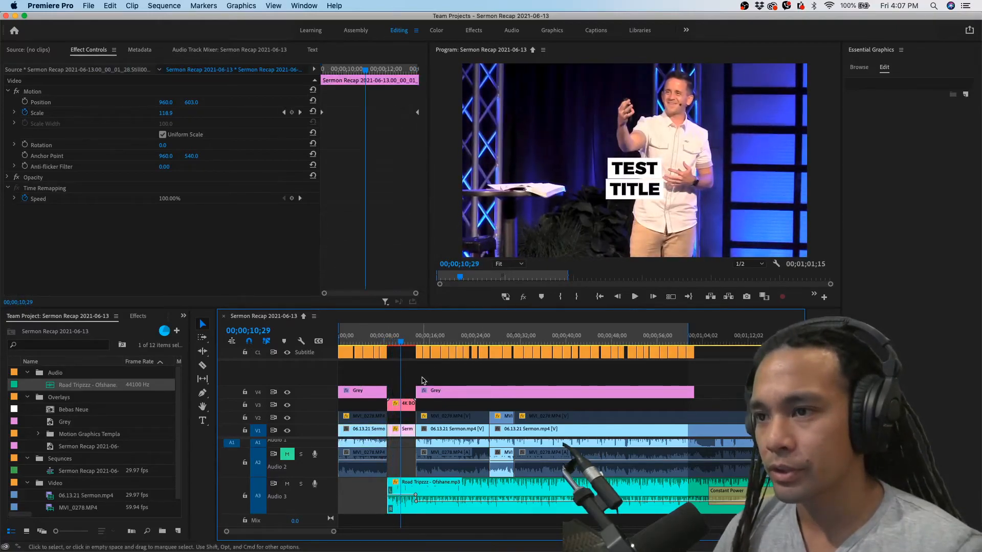
{"action": "left_click_drag", "start_coordinate": [384, 343], "coordinate": [359, 343]}
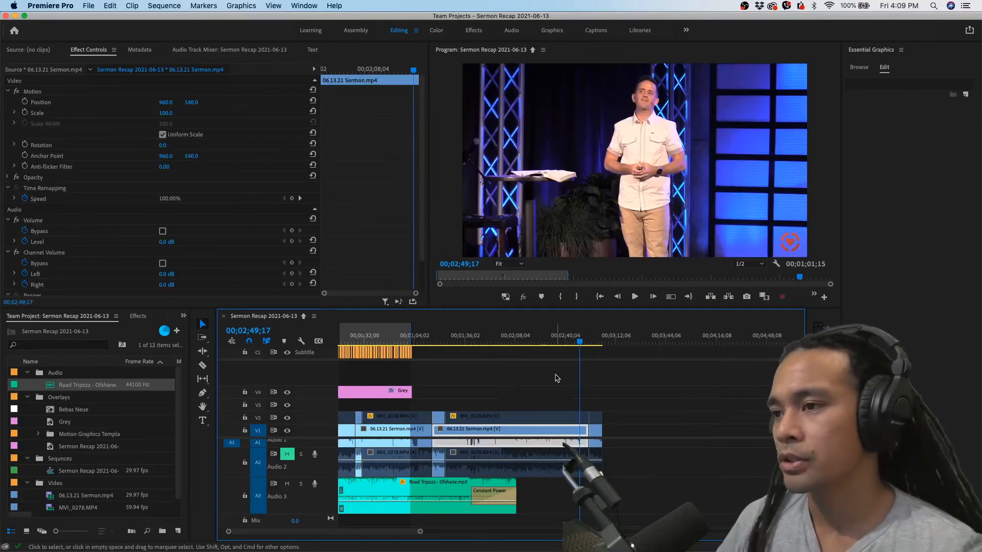
{"action": "scroll", "coordinate": [556, 378], "scroll_direction": "up", "scroll_amount": 2}
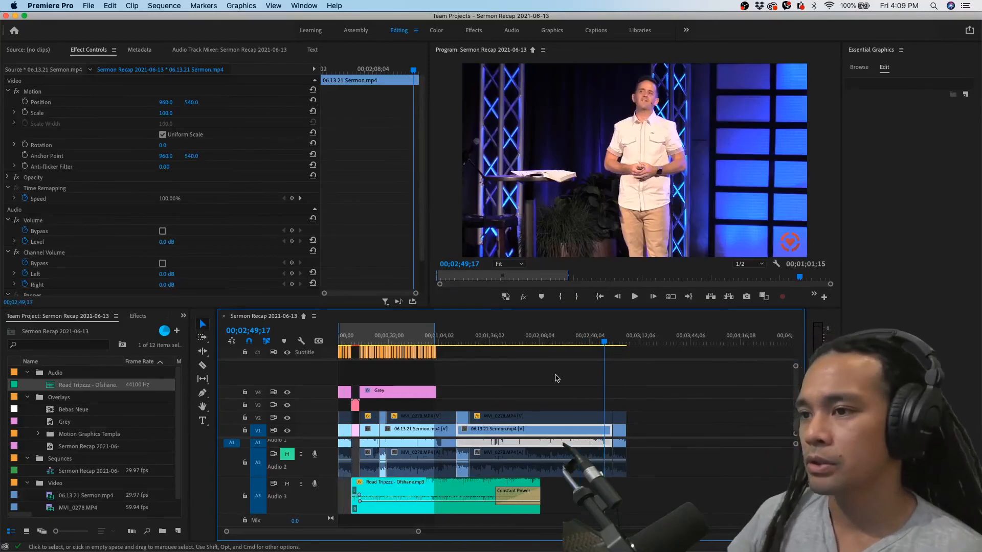
{"action": "left_click", "coordinate": [482, 340]}
{"action": "left_click", "coordinate": [526, 341]}
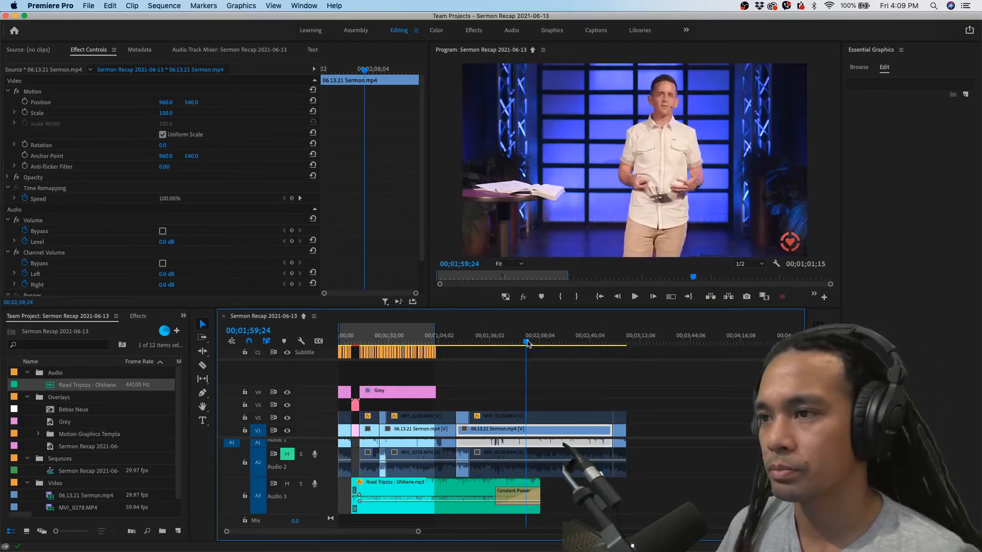
{"action": "key", "text": "space"}
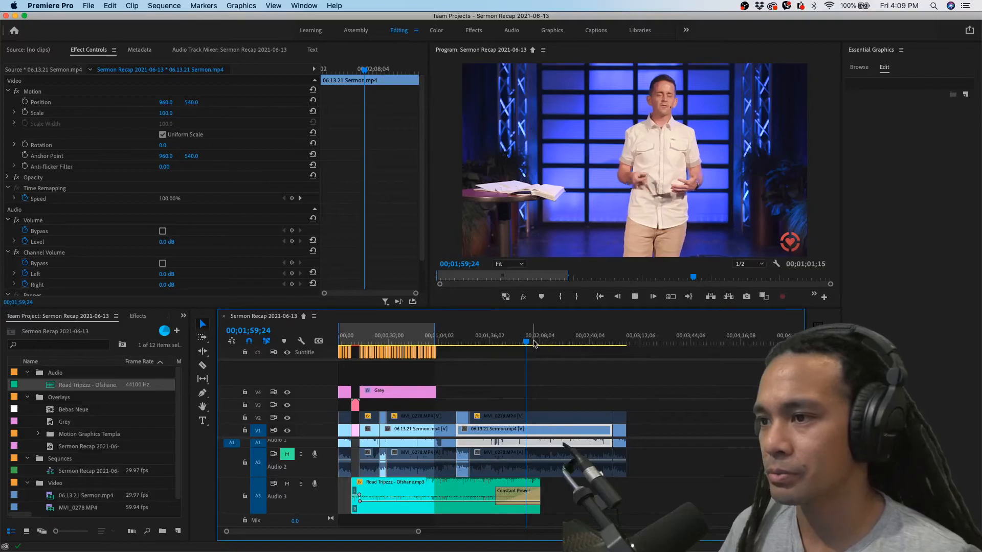
{"action": "key", "text": "space"}
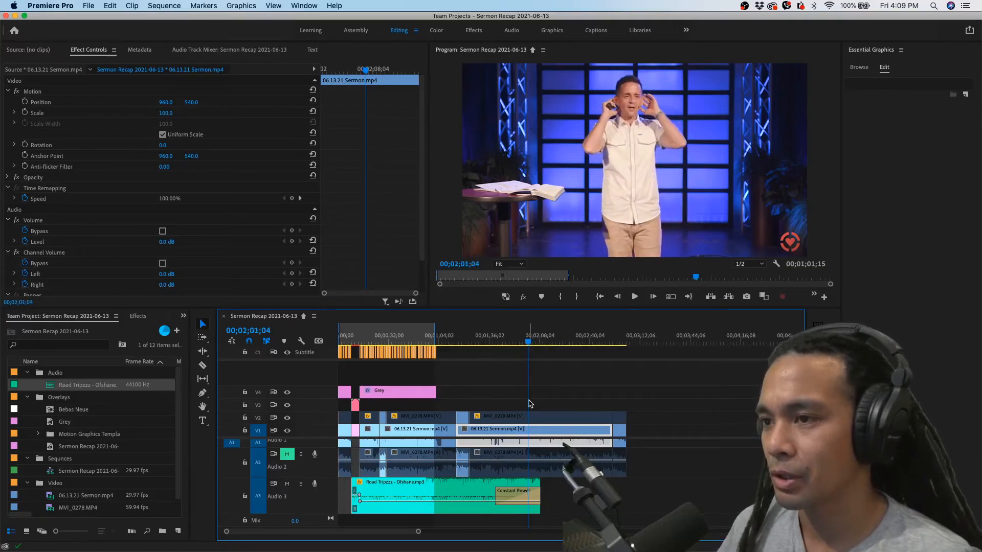
Replace the test title's two text lines with EAT YOUR SPIRITUAL and VEGETABLES
{"action": "scroll", "coordinate": [414, 389], "scroll_direction": "up", "scroll_amount": 5}
{"action": "scroll", "coordinate": [405, 382], "scroll_direction": "up", "scroll_amount": 10}
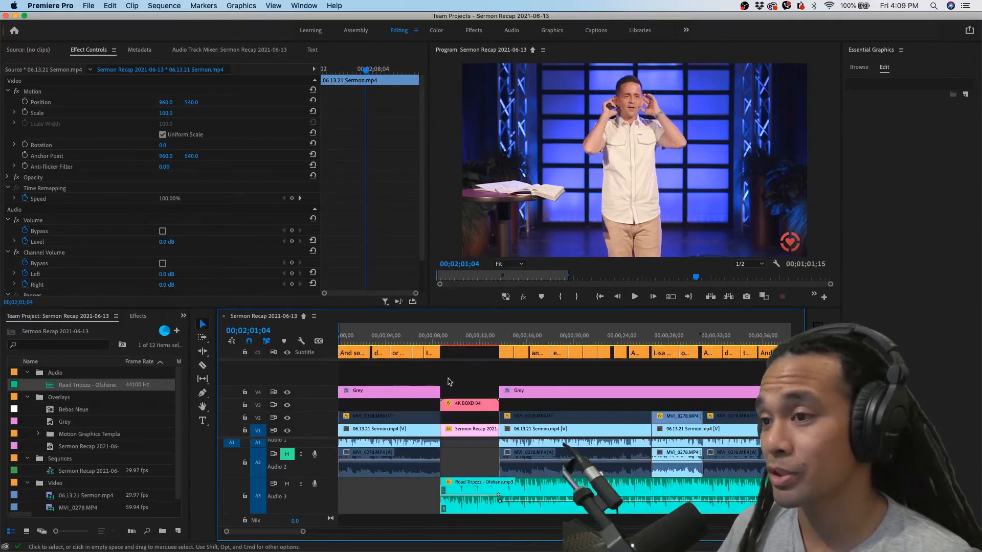
{"action": "left_click", "coordinate": [460, 345]}
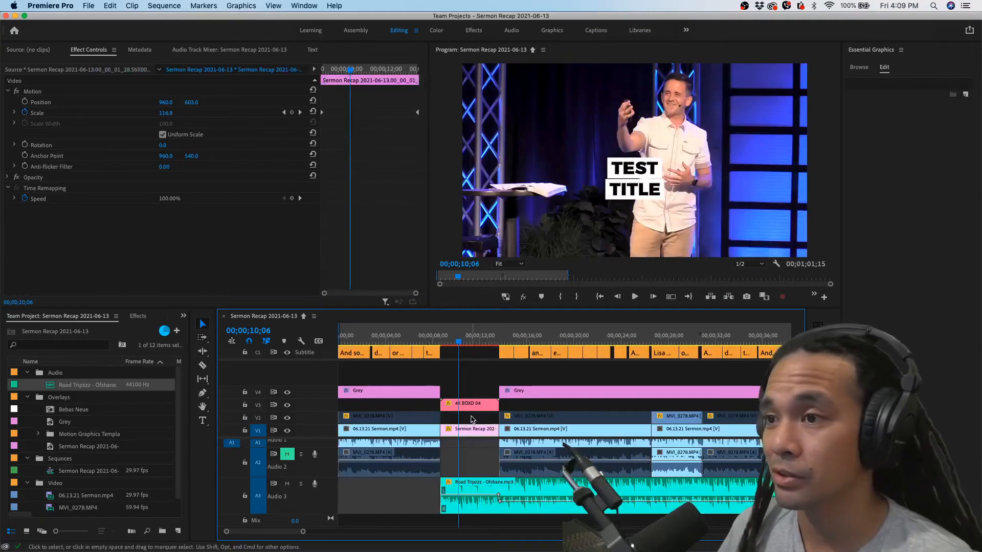
{"action": "left_click", "coordinate": [472, 413]}
{"action": "double_click", "coordinate": [870, 101]}
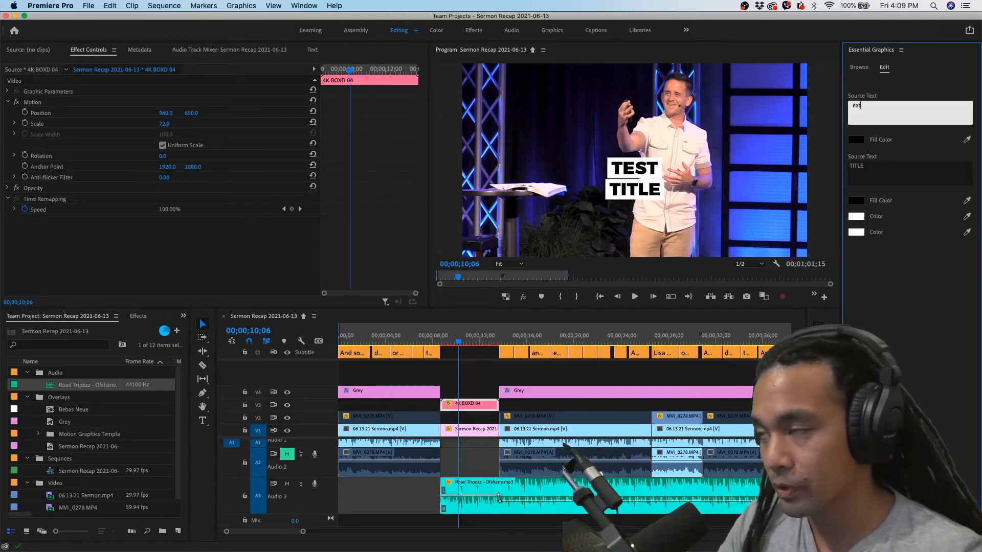
{"action": "type", "text": "EAT YOUR SP"}
{"action": "type", "text": "IRITUAL"}
{"action": "double_click", "coordinate": [857, 167]}
{"action": "type", "text": "VEGITABLES"}
{"action": "double_click", "coordinate": [867, 168]}
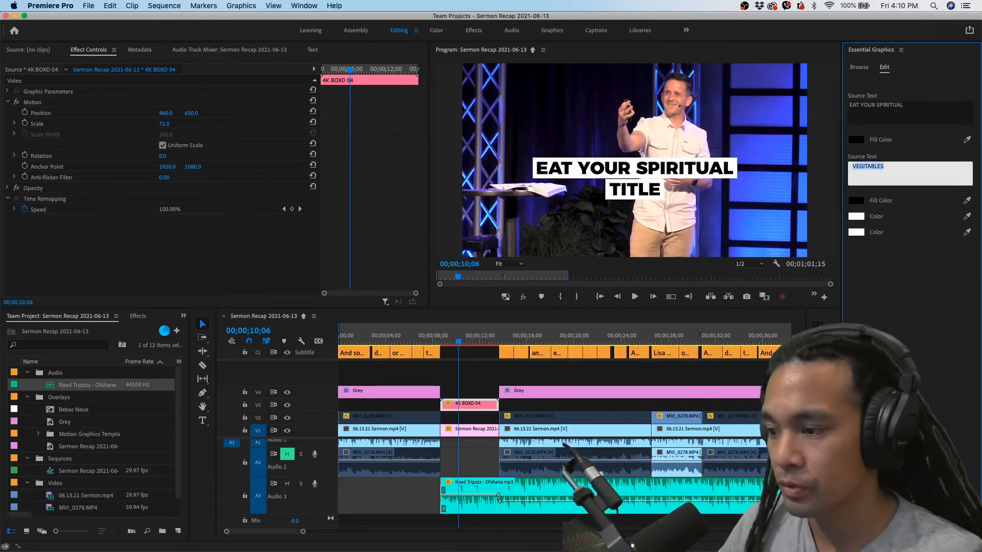
{"action": "type", "text": "VEGETABLES"}
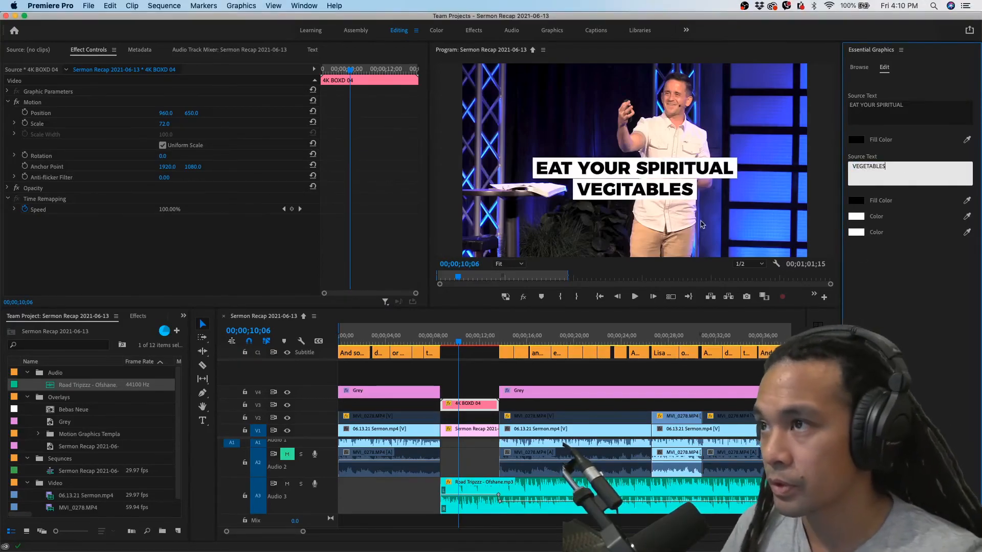
{"action": "left_click", "coordinate": [707, 188]}
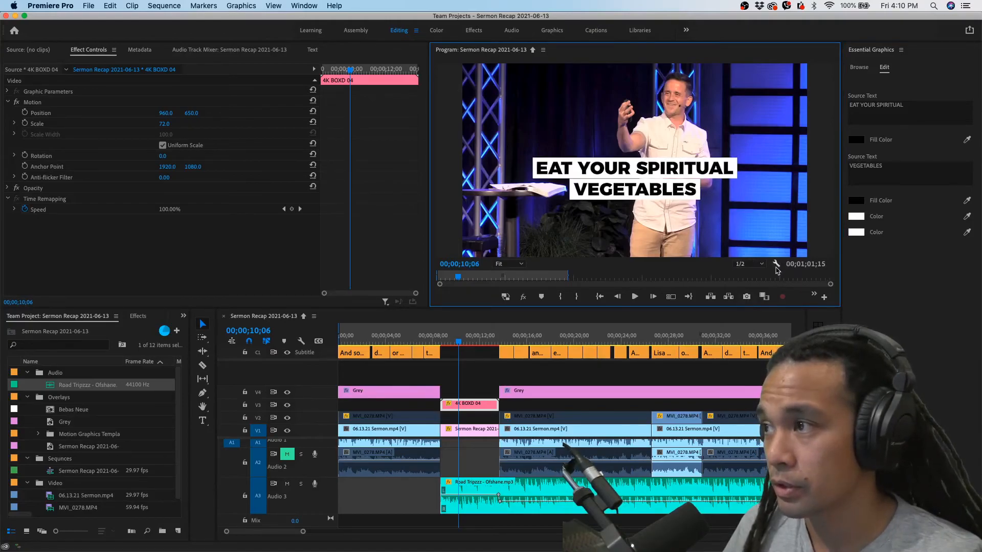
Show the guides over the program picture and reduce the 4K BOXD 04 title's scale to 61
{"action": "left_click", "coordinate": [814, 295]}
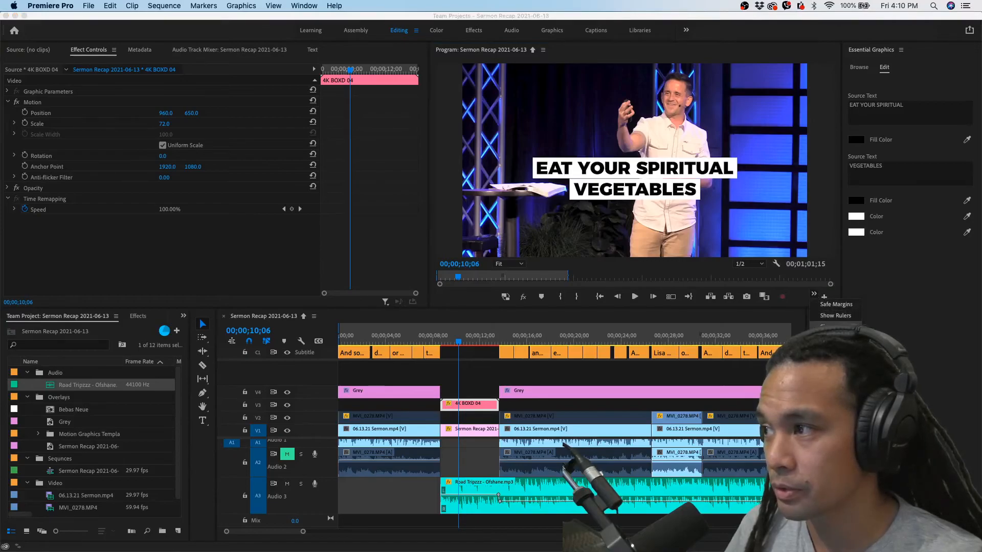
{"action": "left_click", "coordinate": [835, 326]}
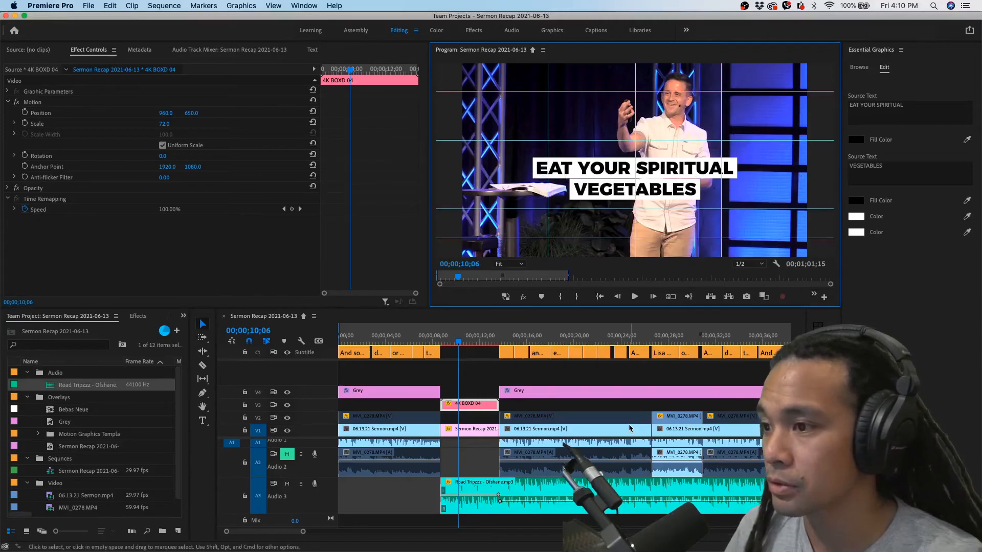
{"action": "left_click", "coordinate": [469, 408]}
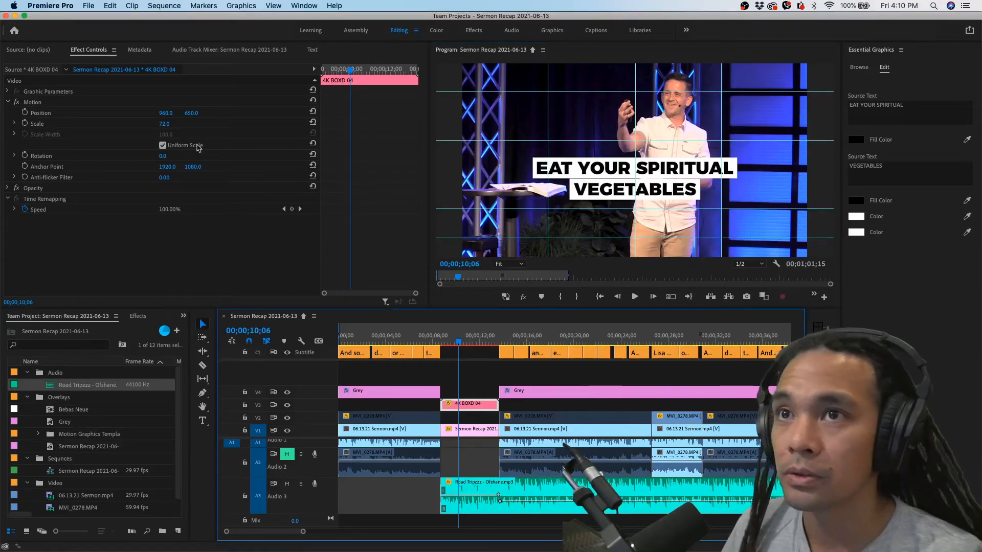
{"action": "left_click", "coordinate": [162, 125]}
{"action": "left_click_drag", "start_coordinate": [163, 125], "coordinate": [157, 125]}
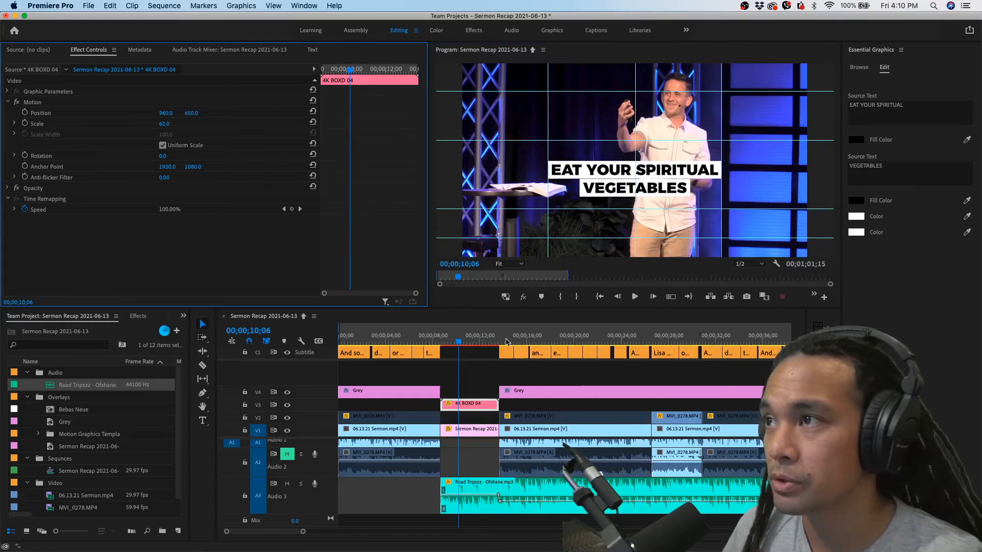
{"action": "left_click", "coordinate": [536, 376]}
Play the sequence from 00;00;00;00 to review the opening captions with the guides shown
{"action": "left_click", "coordinate": [429, 341]}
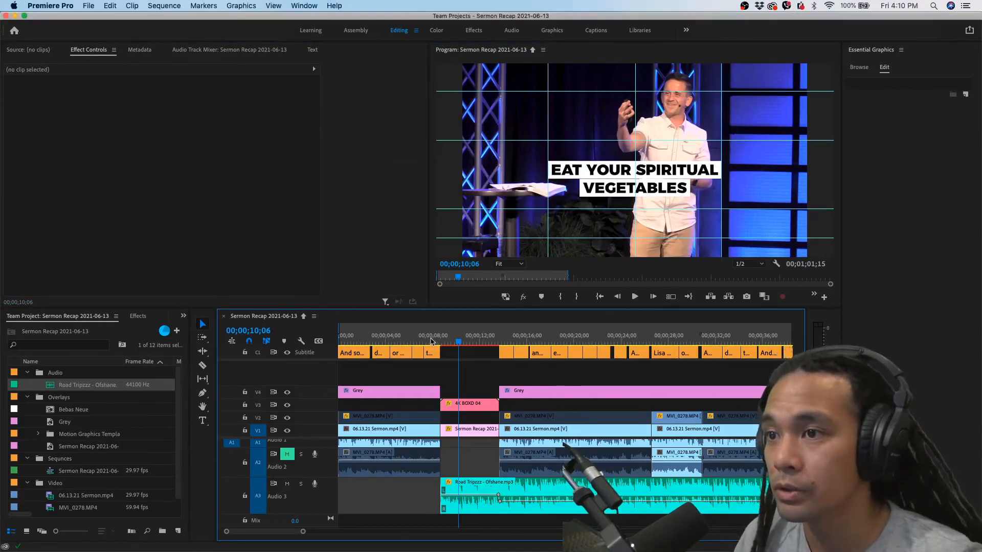
{"action": "left_click_drag", "start_coordinate": [430, 342], "coordinate": [334, 346]}
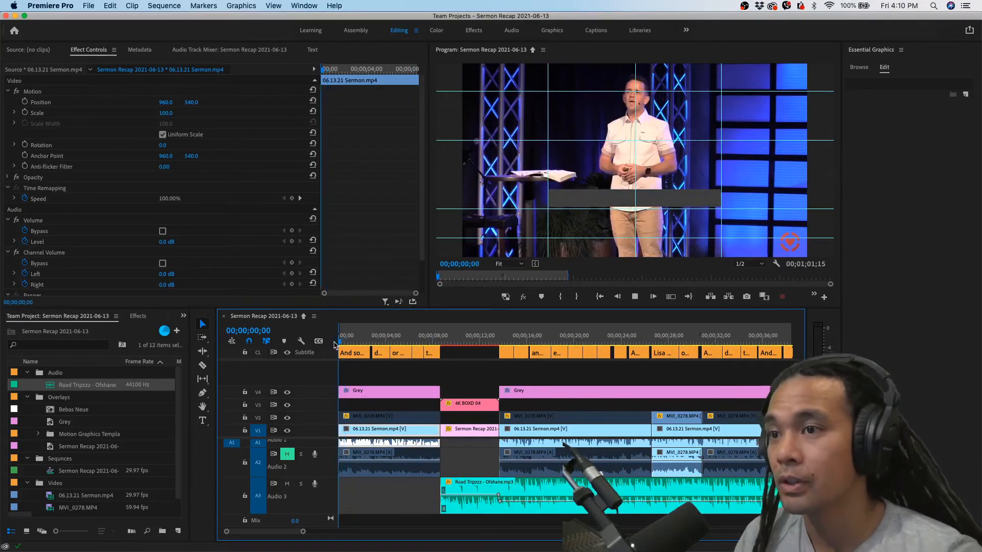
{"action": "key", "text": "space"}
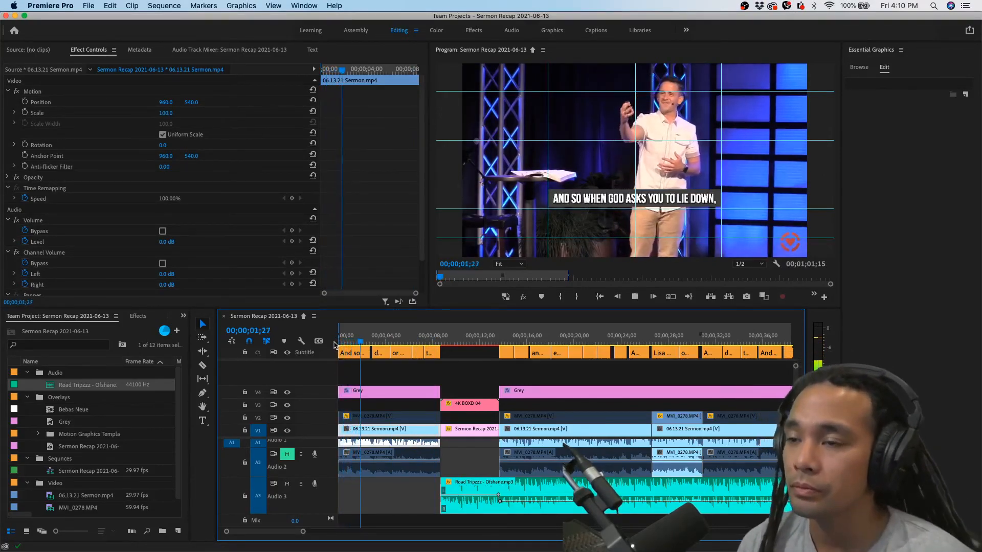
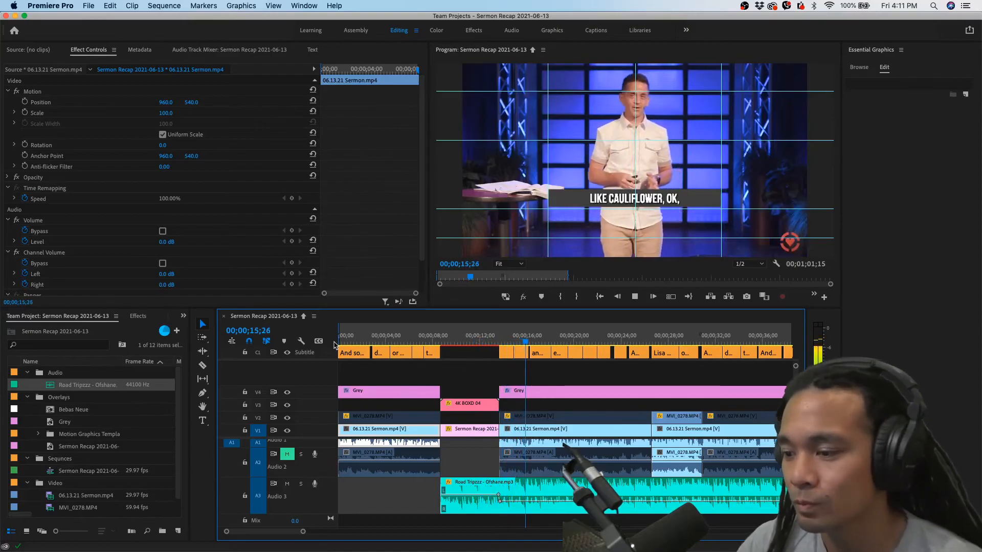
Stop playback, move the playhead to the caption around 00;00;22;14, and hide the guides over the program picture
{"action": "key", "text": "space"}
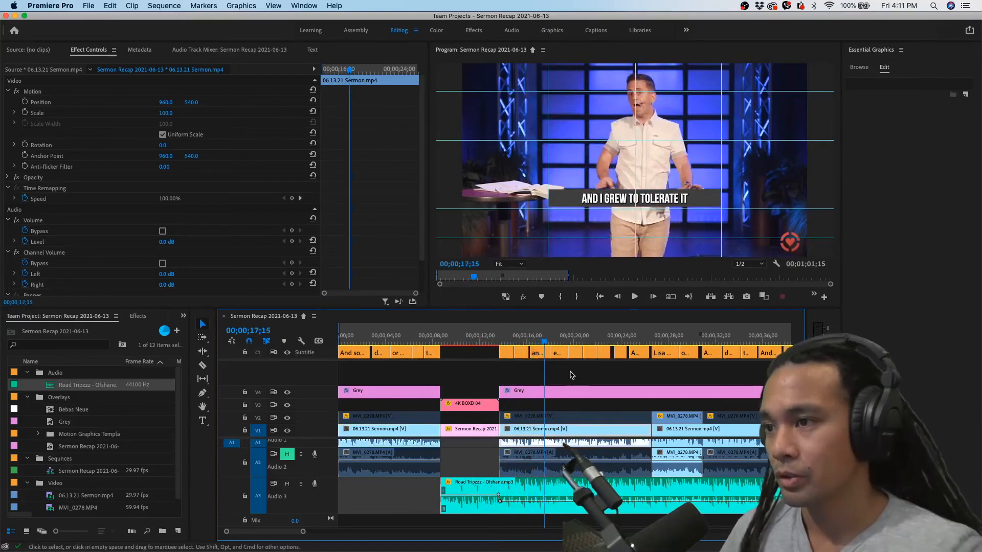
{"action": "left_click", "coordinate": [572, 375]}
{"action": "key", "text": "minus"}
{"action": "key", "text": "minus"}
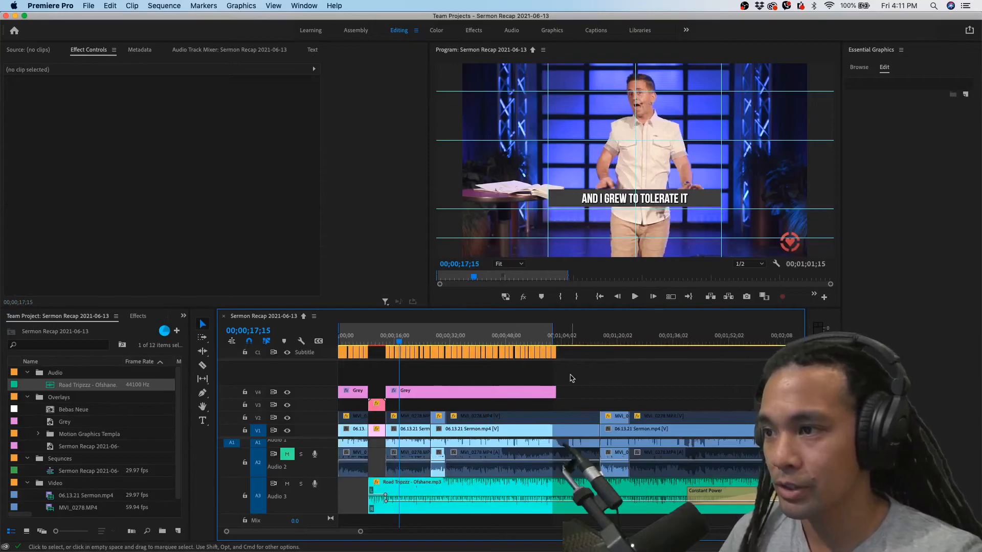
{"action": "key", "text": "minus"}
{"action": "key", "text": "minus"}
{"action": "key", "text": "equal"}
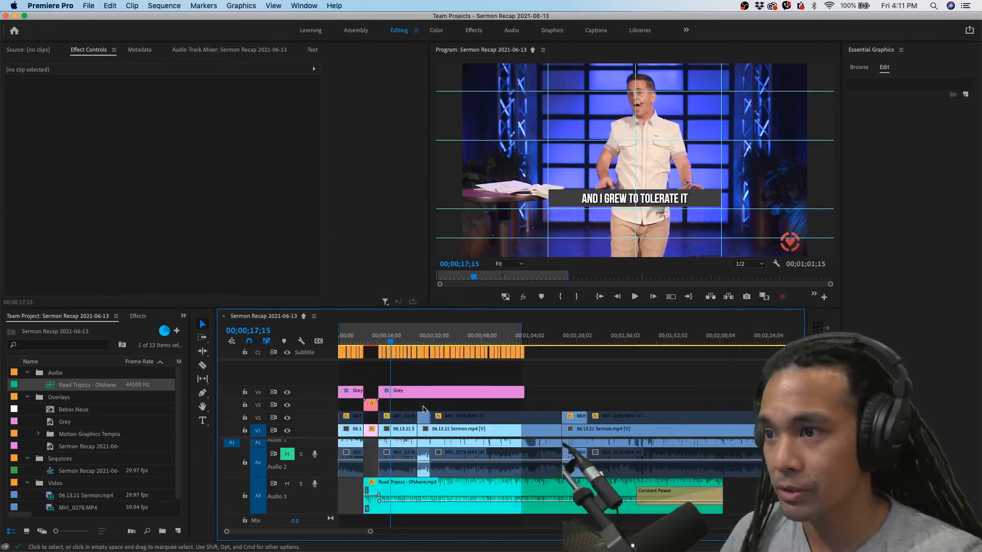
{"action": "left_click", "coordinate": [375, 339]}
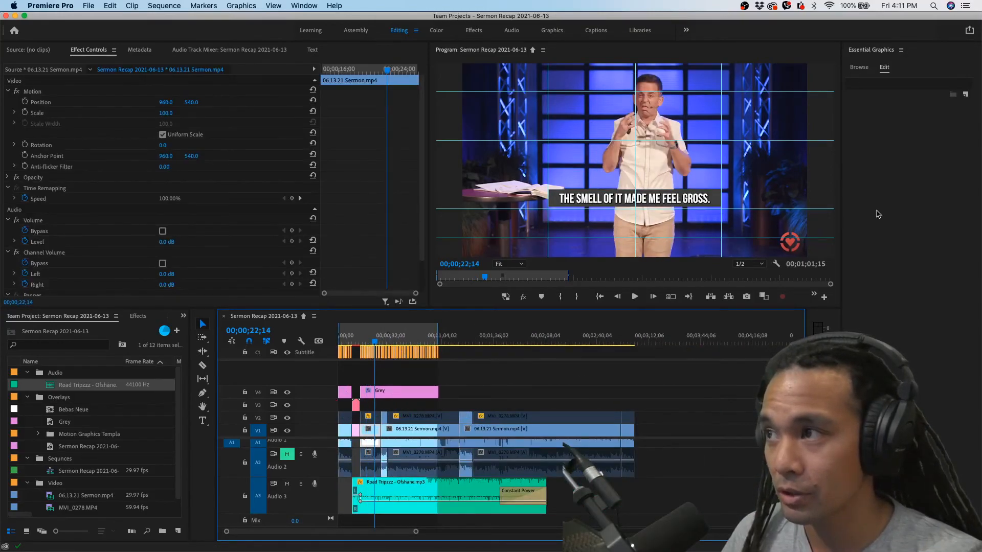
{"action": "left_click", "coordinate": [814, 294]}
{"action": "left_click", "coordinate": [826, 327]}
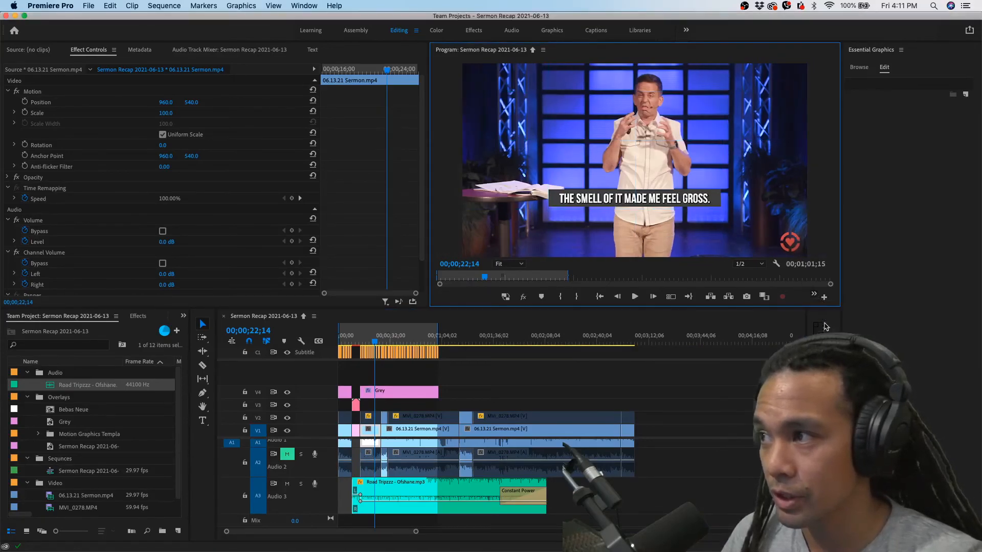
{"action": "mouse_move", "coordinate": [376, 339]}
{"action": "left_mouse_down"}
{"action": "mouse_move", "coordinate": [389, 340]}
{"action": "mouse_move", "coordinate": [373, 340]}
{"action": "left_mouse_up"}
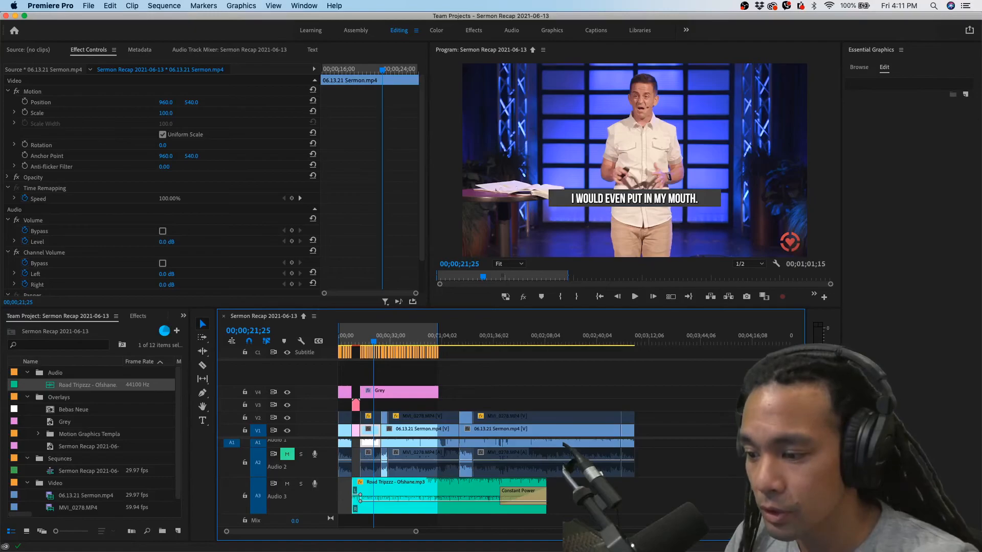
Import Icon_heart Fixed [2020].png into the Overlays bin and place it on V5 at the start of the sequence
{"action": "scroll", "coordinate": [489, 279], "scroll_direction": "left", "scroll_amount": 5}
{"action": "left_click", "coordinate": [478, 239]}
{"action": "left_click", "coordinate": [581, 241]}
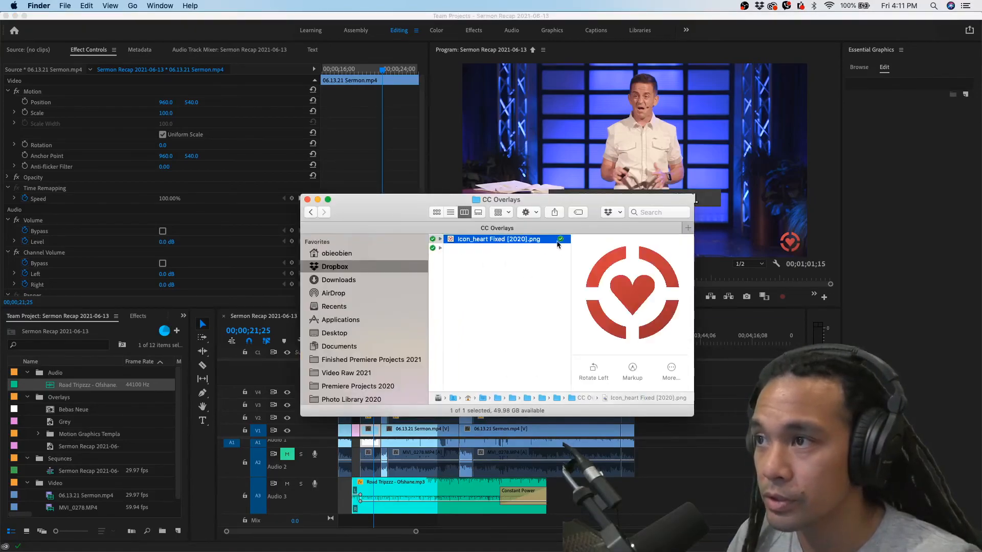
{"action": "left_click_drag", "start_coordinate": [452, 241], "coordinate": [56, 400]}
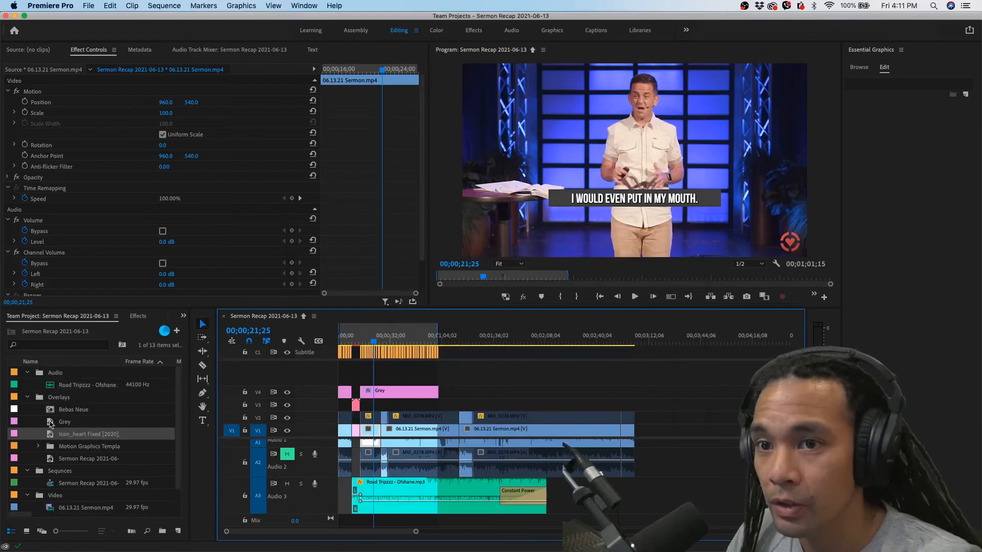
{"action": "left_click_drag", "start_coordinate": [50, 436], "coordinate": [347, 379]}
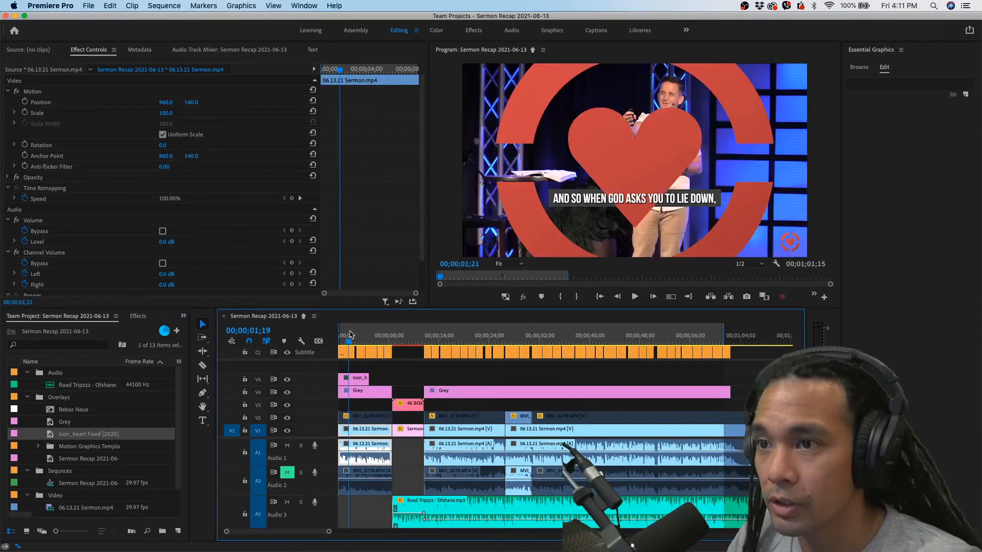
Set the heart icon clip's position to 1825, 995 and its scale to 7
{"action": "left_click", "coordinate": [364, 378]}
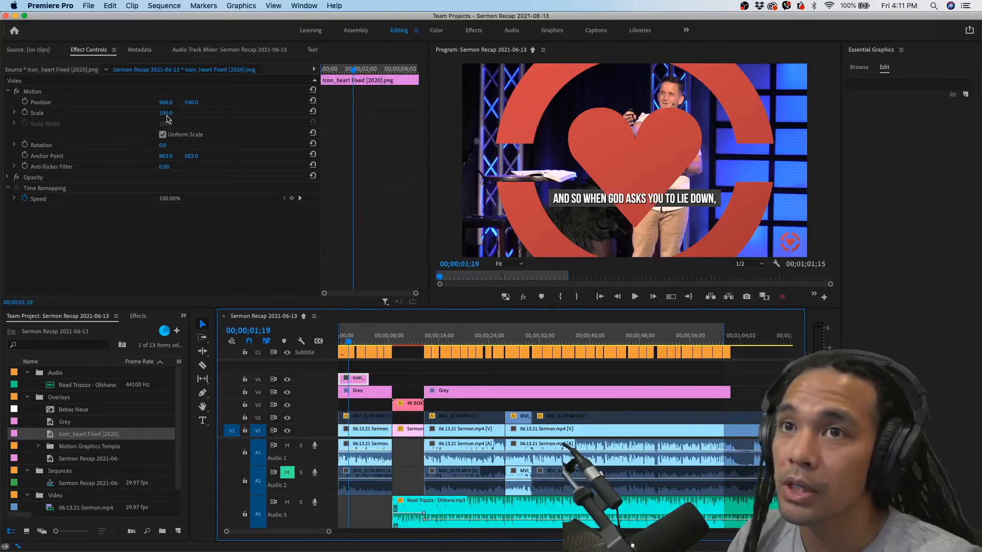
{"action": "left_click", "coordinate": [166, 102]}
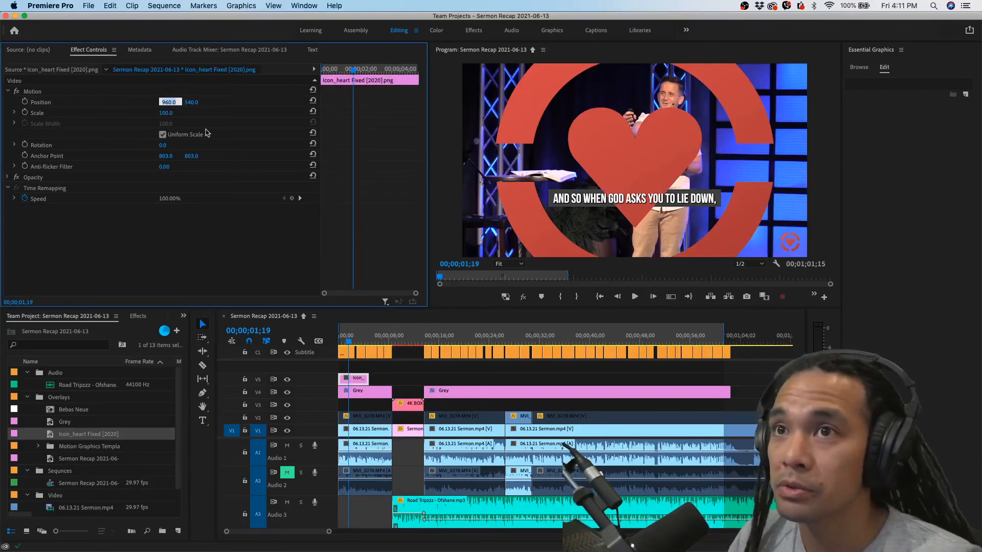
{"action": "type", "text": "18"}
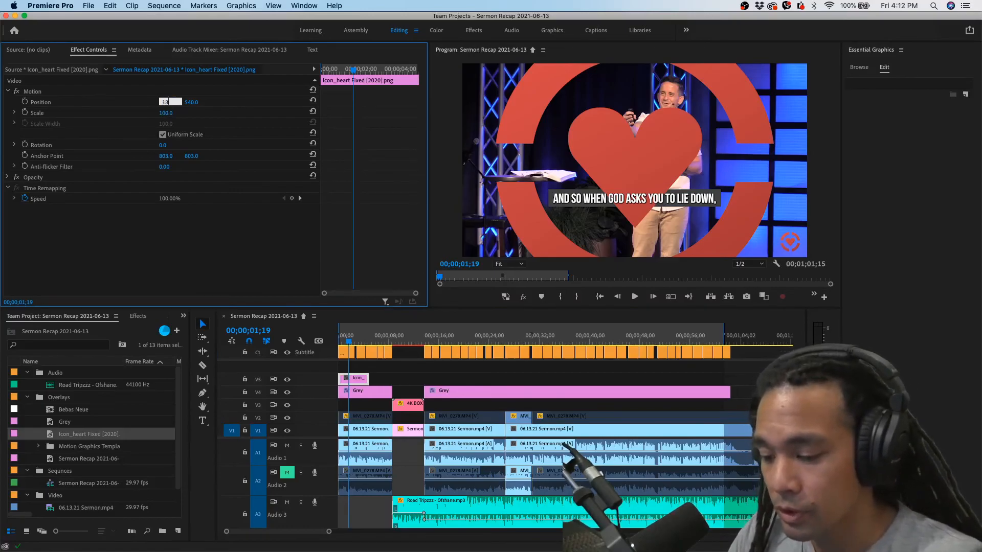
{"action": "type", "text": "25"}
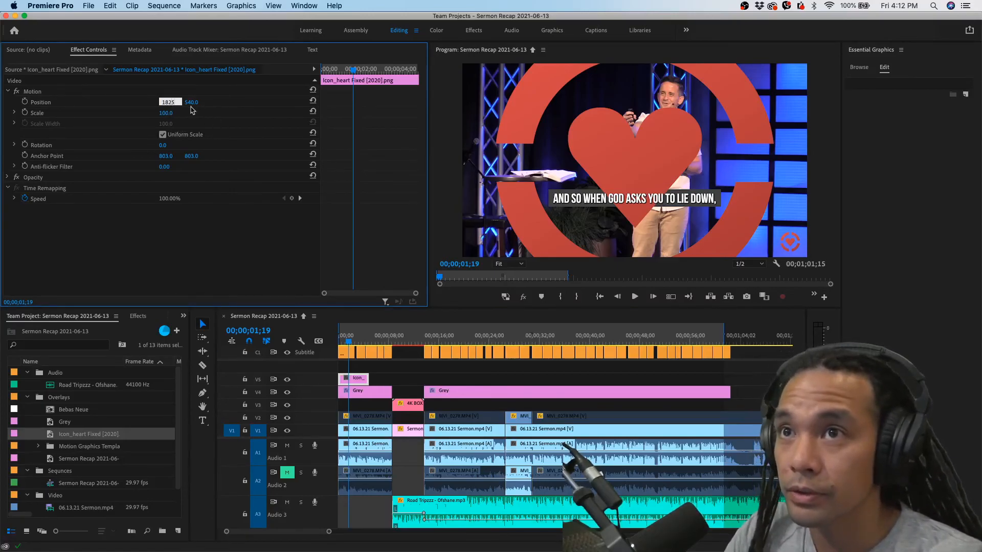
{"action": "key", "text": "Return"}
{"action": "left_click", "coordinate": [196, 100]}
{"action": "type", "text": "995"}
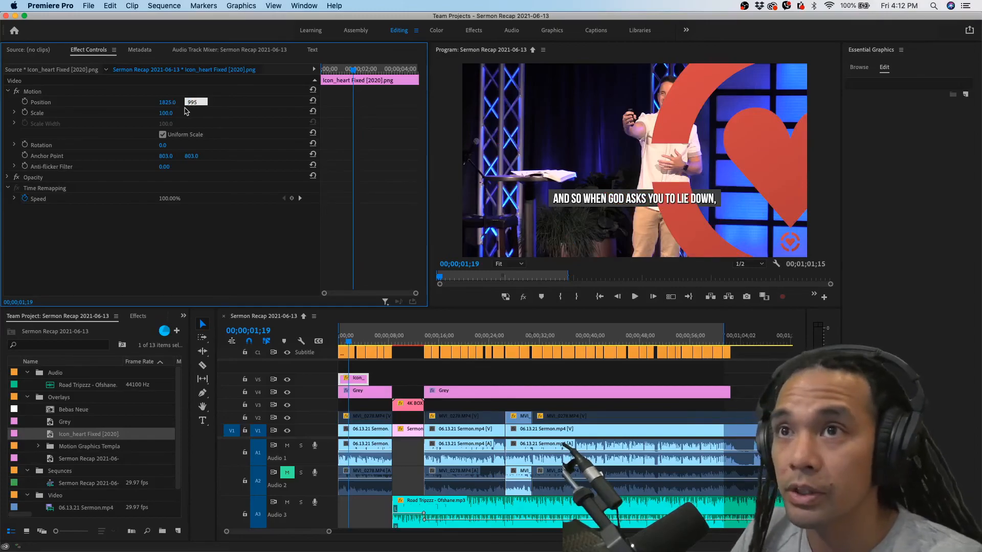
{"action": "key", "text": "Return"}
{"action": "left_click", "coordinate": [166, 113]}
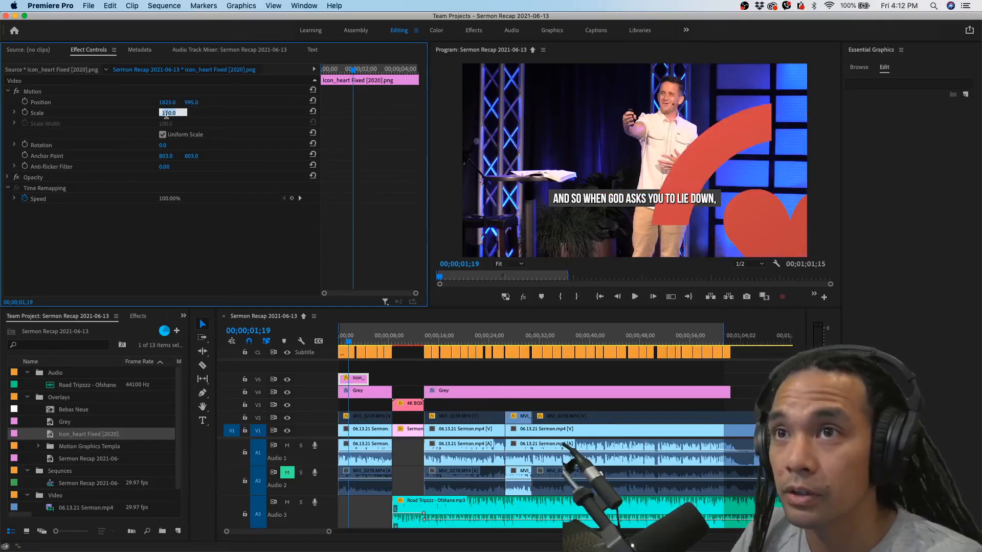
{"action": "type", "text": "7"}
{"action": "key", "text": "Return"}
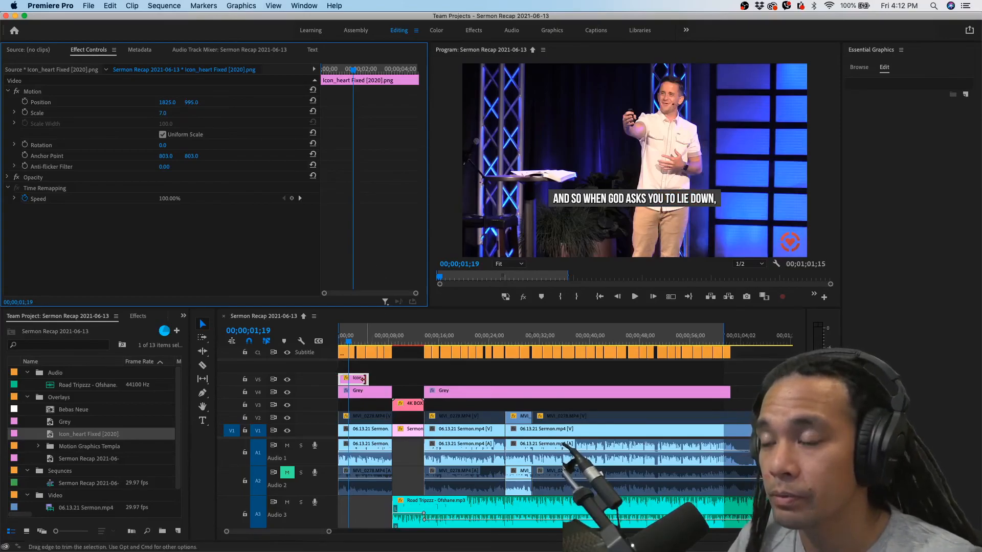
Extend the heart icon clip on V5 to the end of the last sermon clip
{"action": "key", "text": "minus"}
{"action": "left_click_drag", "start_coordinate": [363, 379], "coordinate": [737, 379]}
{"action": "key", "text": "minus"}
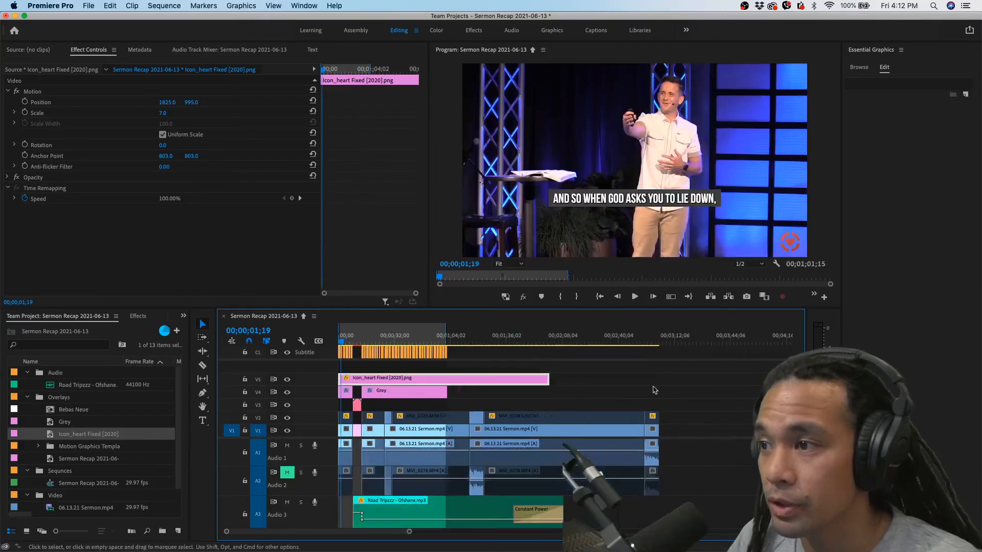
{"action": "left_click_drag", "start_coordinate": [549, 379], "coordinate": [658, 379]}
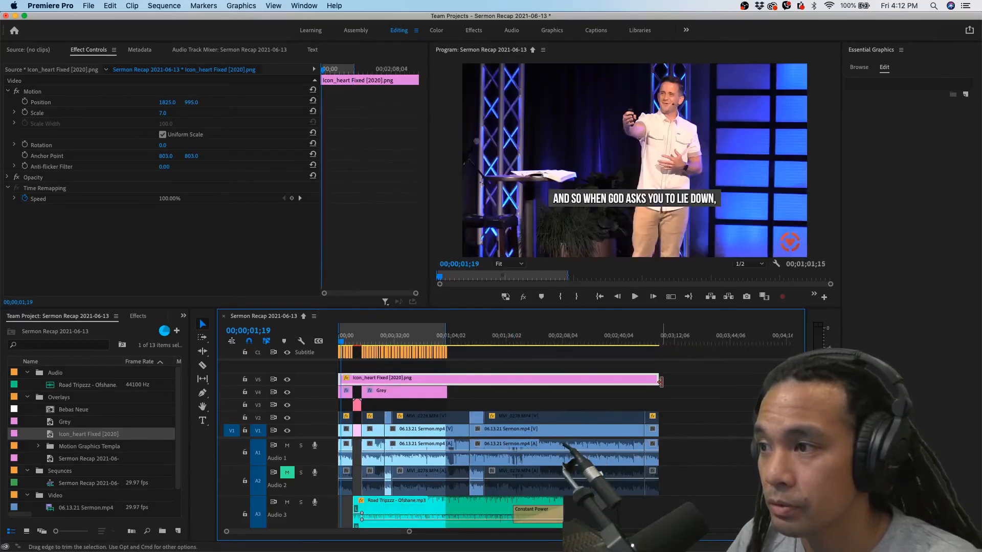
Check the heart icon's placement over the close-up and wide shots in the uncaptioned part and at the sequence's end
{"action": "left_click", "coordinate": [473, 340]}
{"action": "key", "text": "equal"}
{"action": "left_click_drag", "start_coordinate": [472, 340], "coordinate": [494, 338]}
{"action": "left_click", "coordinate": [487, 418]}
{"action": "key", "text": "space"}
{"action": "key", "text": "backslash"}
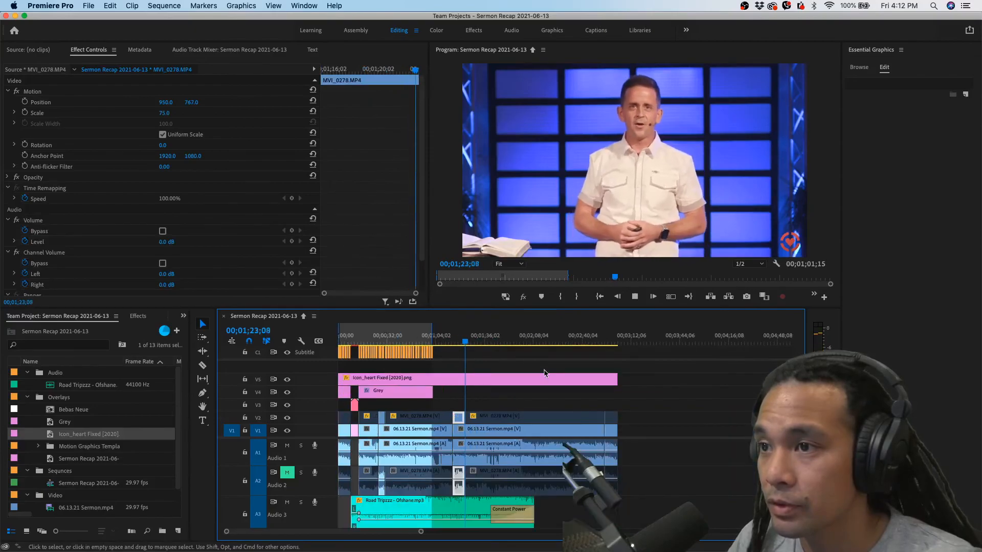
{"action": "left_click", "coordinate": [611, 341]}
{"action": "scroll", "coordinate": [612, 354], "scroll_direction": "up", "scroll_amount": 10}
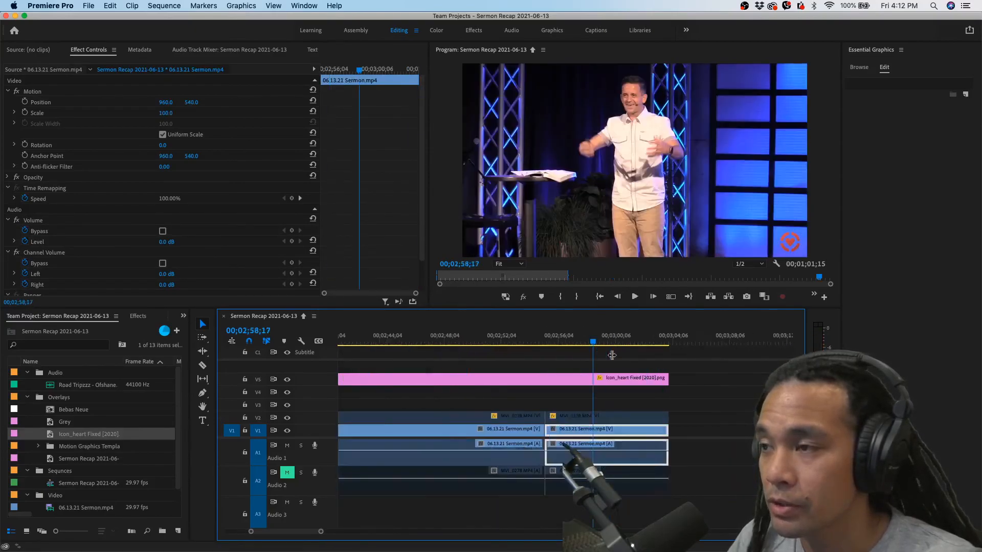
{"action": "mouse_move", "coordinate": [649, 342]}
{"action": "left_mouse_down"}
{"action": "mouse_move", "coordinate": [677, 343]}
{"action": "mouse_move", "coordinate": [642, 343]}
{"action": "left_mouse_up"}
{"action": "key", "text": "backslash"}
{"action": "left_click", "coordinate": [401, 339]}
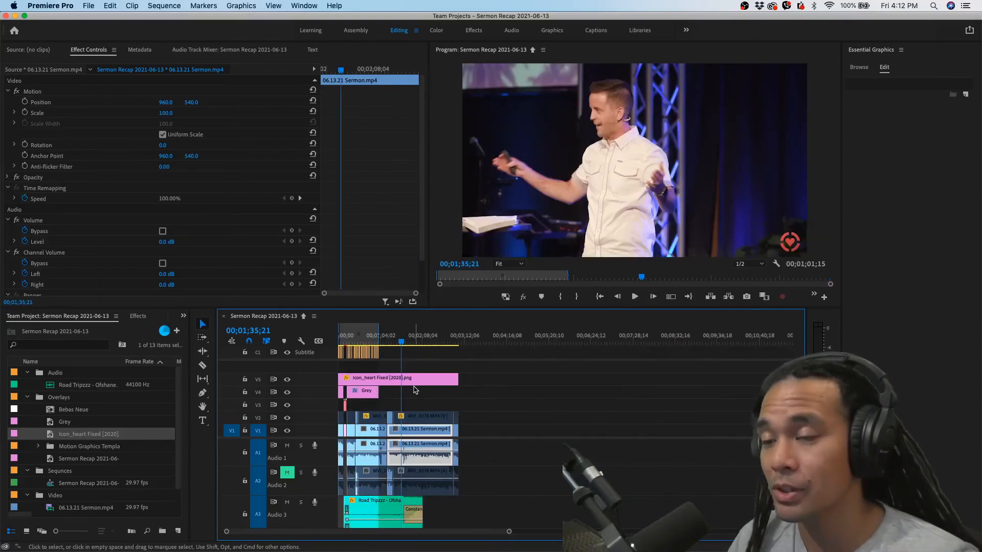
Extend the sequence's out point to the end of the last clip, giving a range of 00;03;03;28
{"action": "left_click_drag", "start_coordinate": [379, 335], "coordinate": [459, 330]}
{"action": "scroll", "coordinate": [463, 368], "scroll_direction": "up", "scroll_amount": 10}
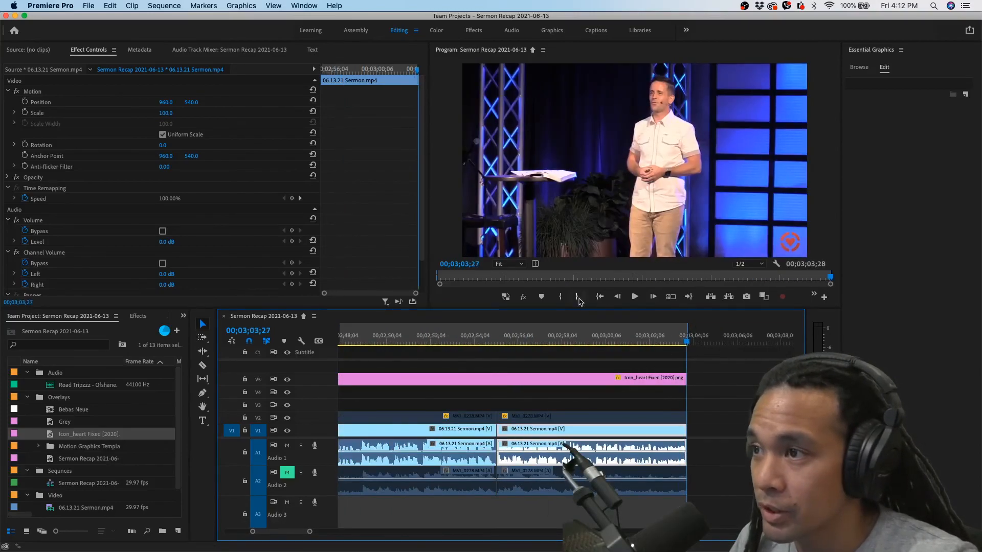
{"action": "key", "text": "backslash"}
Review the sequence at about 00;02;10;26 and play its opening from 00;00;00;00
{"action": "key", "text": "space"}
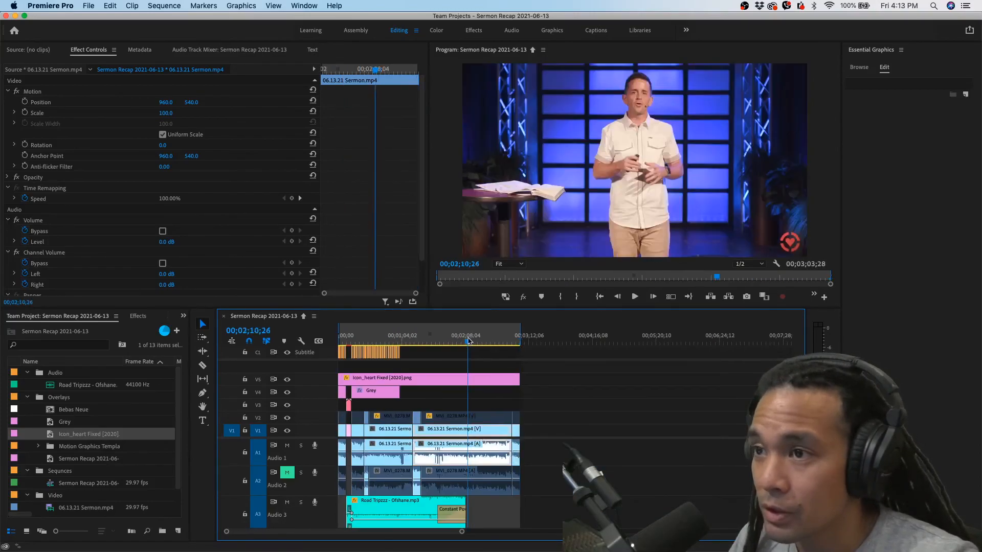
{"action": "left_click", "coordinate": [342, 336]}
{"action": "scroll", "coordinate": [343, 336], "scroll_direction": "up", "scroll_amount": 8}
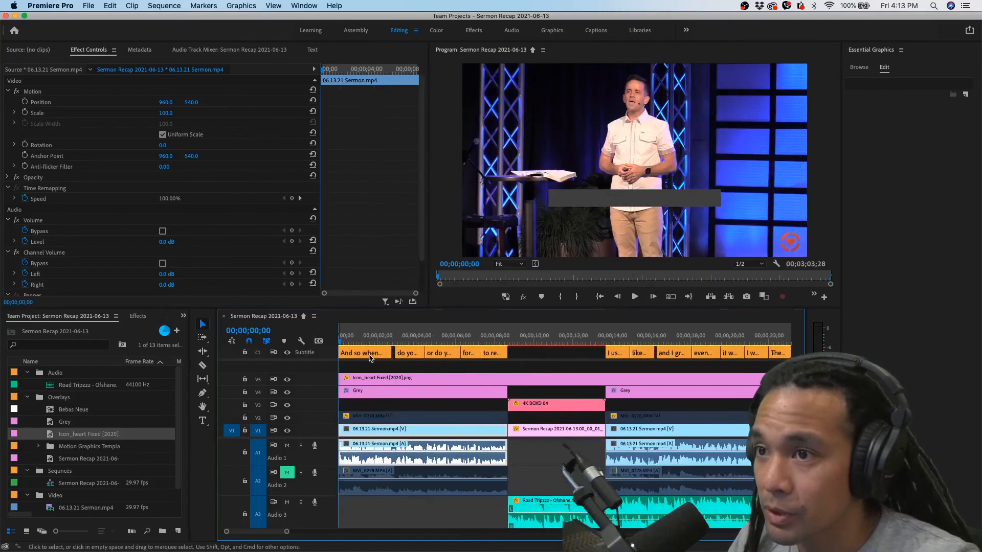
{"action": "scroll", "coordinate": [340, 336], "scroll_direction": "down", "scroll_amount": 7}
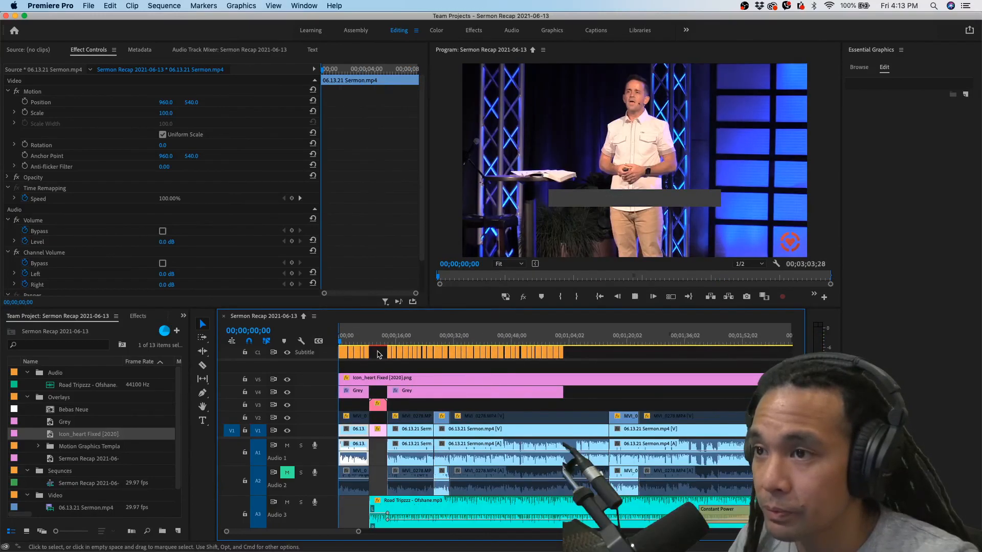
{"action": "key", "text": "space"}
{"action": "key", "text": "space"}
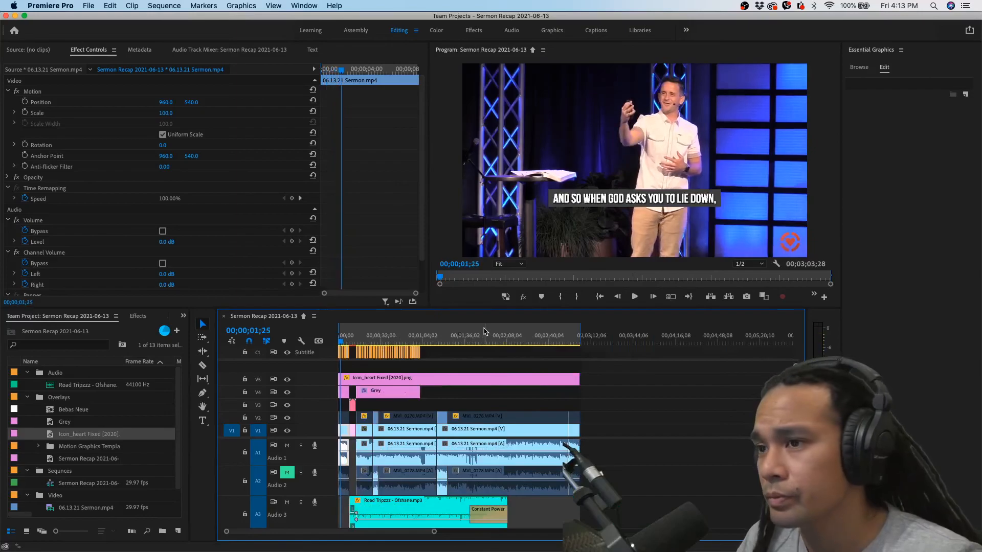
{"action": "scroll", "coordinate": [422, 391], "scroll_direction": "down", "scroll_amount": 4}
{"action": "scroll", "coordinate": [422, 391], "scroll_direction": "up", "scroll_amount": 5}
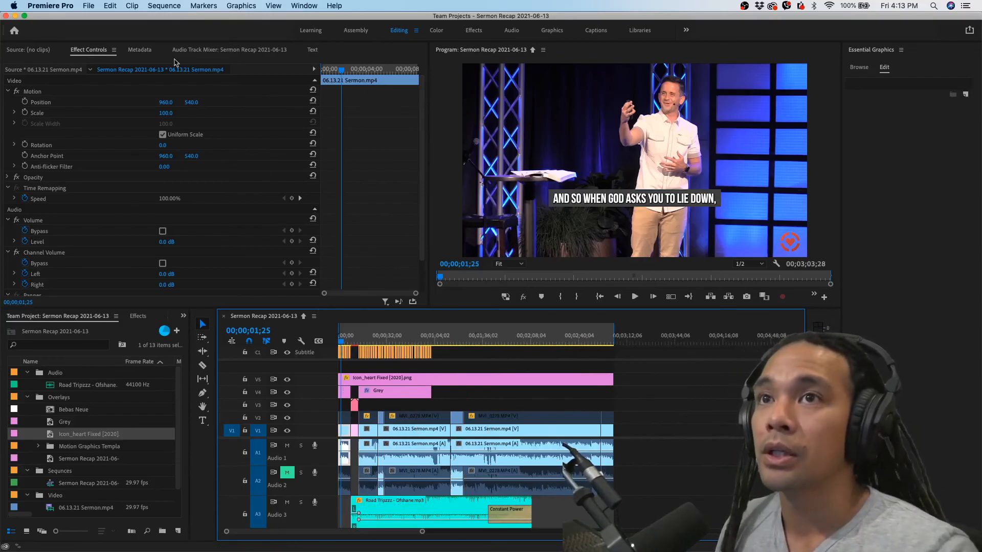
Open the media export settings for the sequence and choose the YouTube 1080p Full HD preset
{"action": "left_click", "coordinate": [89, 6]}
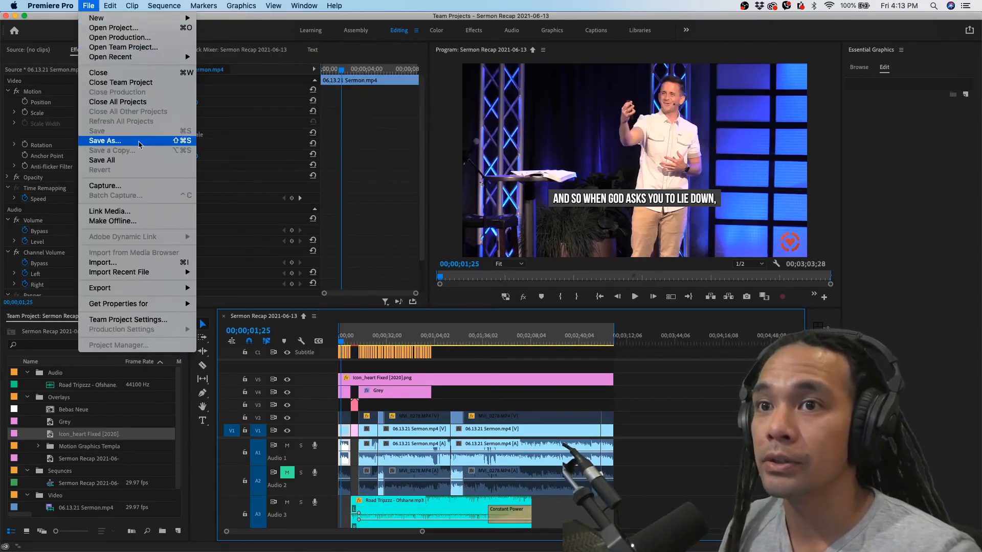
{"action": "left_click", "coordinate": [240, 288]}
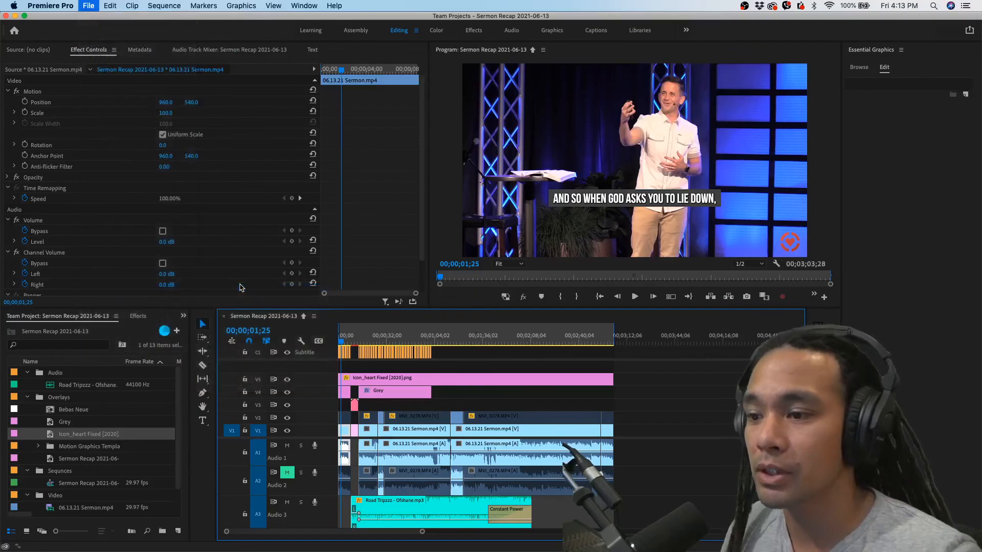
{"action": "left_click_drag", "start_coordinate": [477, 115], "coordinate": [471, 83]}
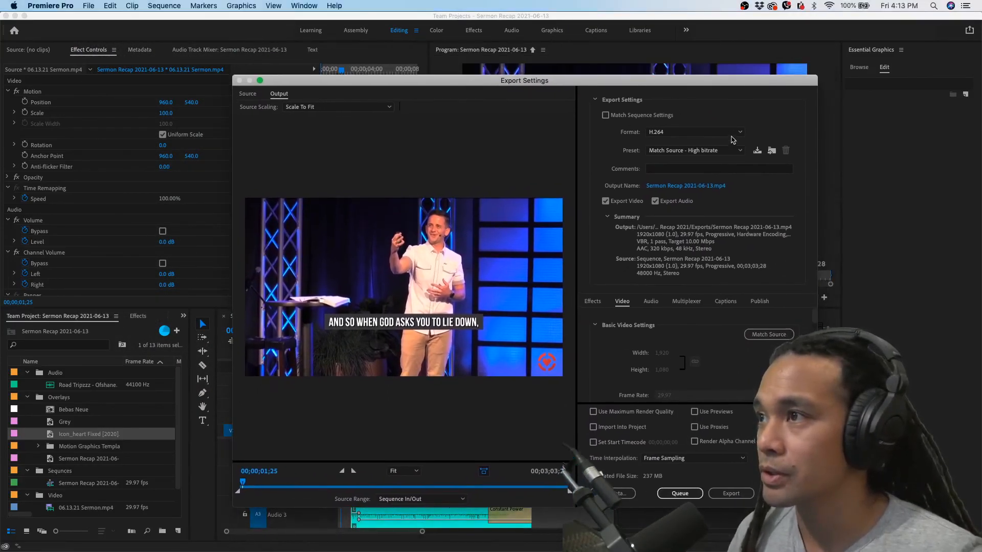
{"action": "left_click", "coordinate": [740, 151]}
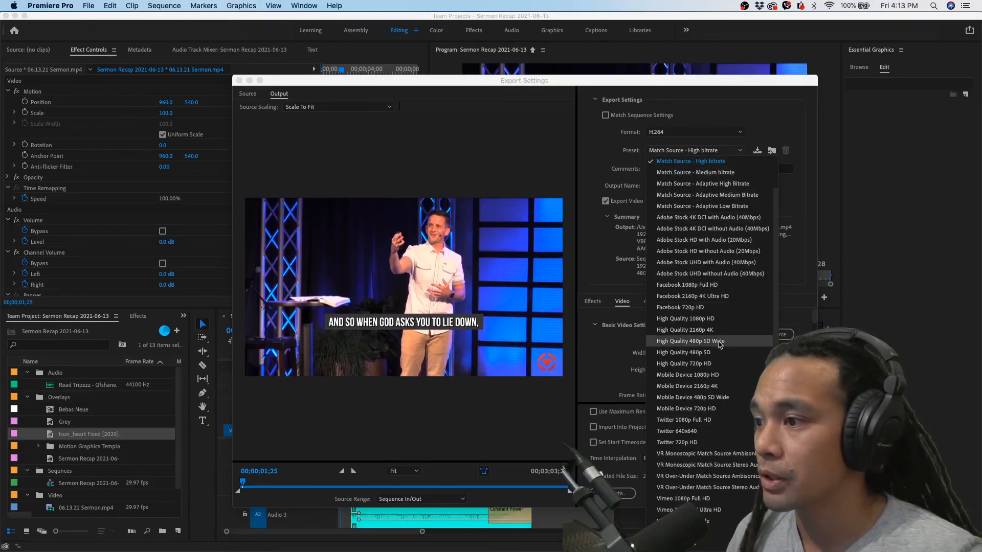
{"action": "scroll", "coordinate": [705, 440], "scroll_direction": "down", "scroll_amount": 3}
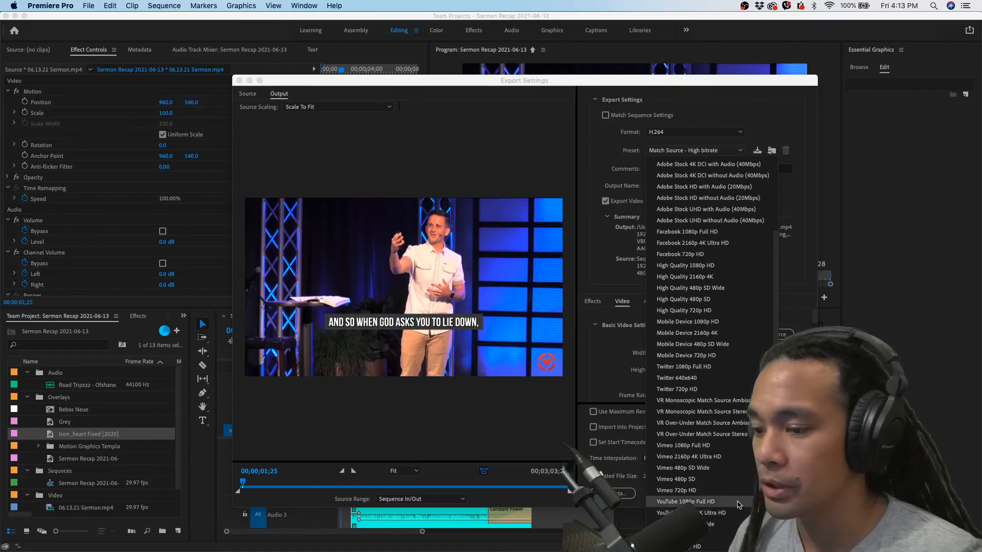
{"action": "left_click", "coordinate": [739, 503]}
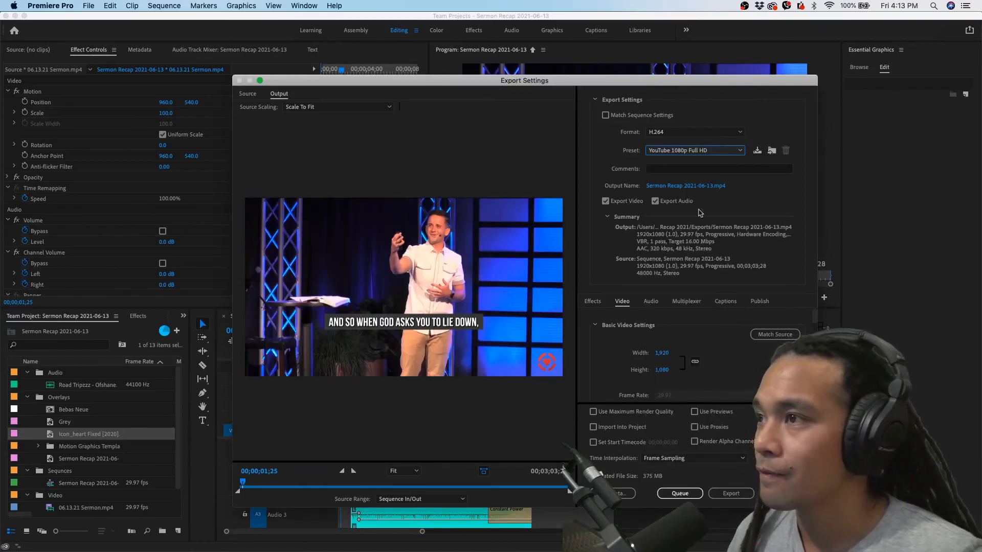
Change the export's output file name to "Sermon Recap 2021-06-13 v1"
{"action": "left_click", "coordinate": [669, 187]}
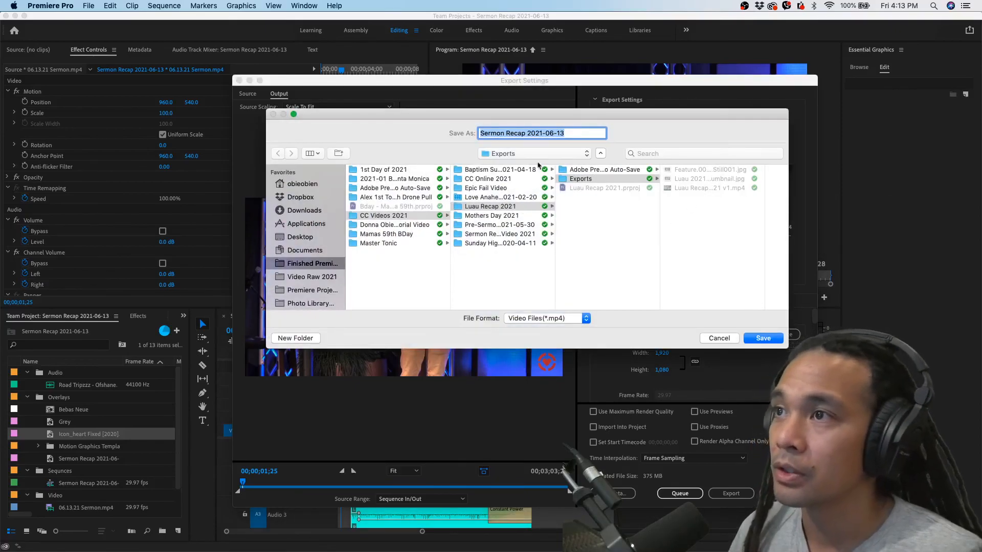
{"action": "left_click", "coordinate": [573, 132]}
{"action": "type", "text": "V"}
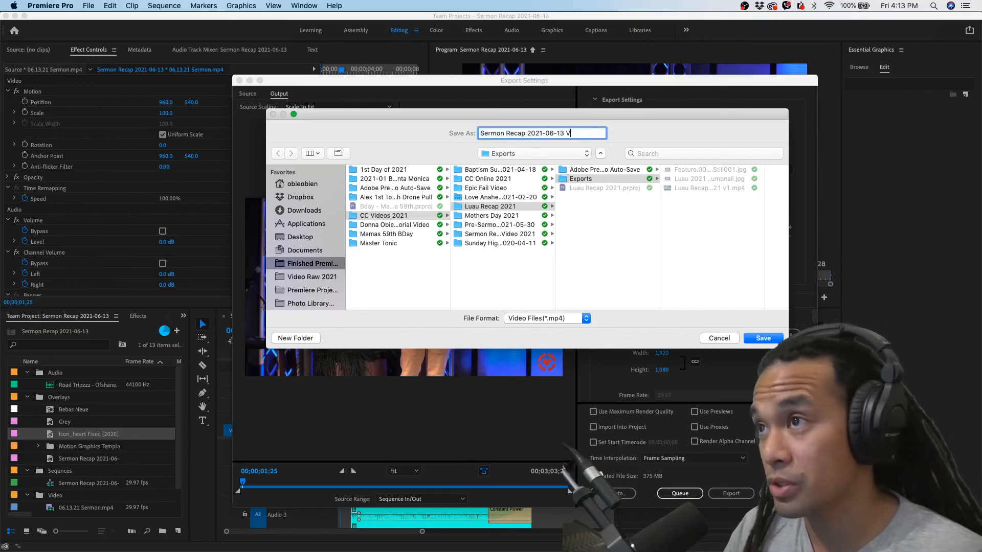
{"action": "key", "text": "BackSpace"}
{"action": "key", "text": "BackSpace"}
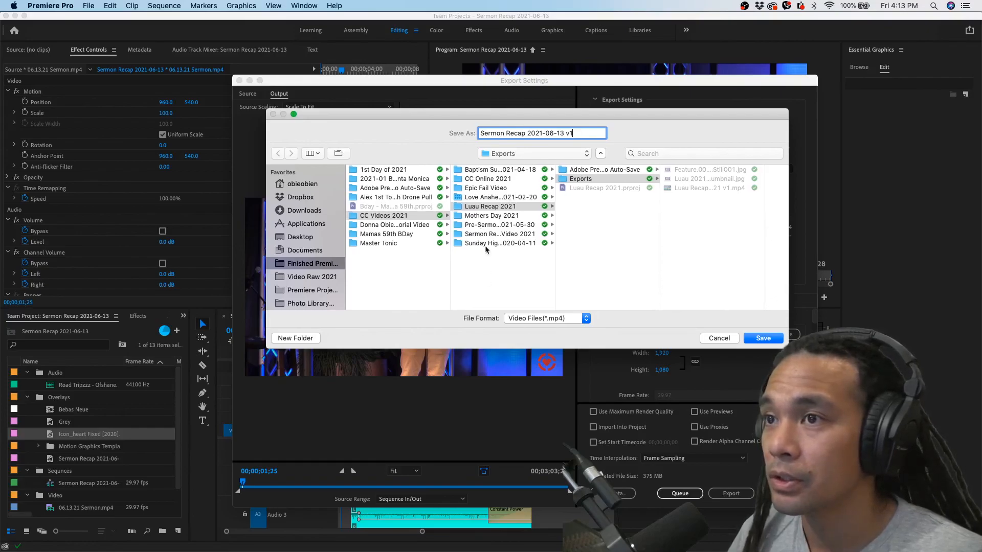
Save the output file to the Sermon Recap Video 2021 folder within CC Videos 2021 in the finished 2021 Premiere projects
{"action": "left_click", "coordinate": [308, 265]}
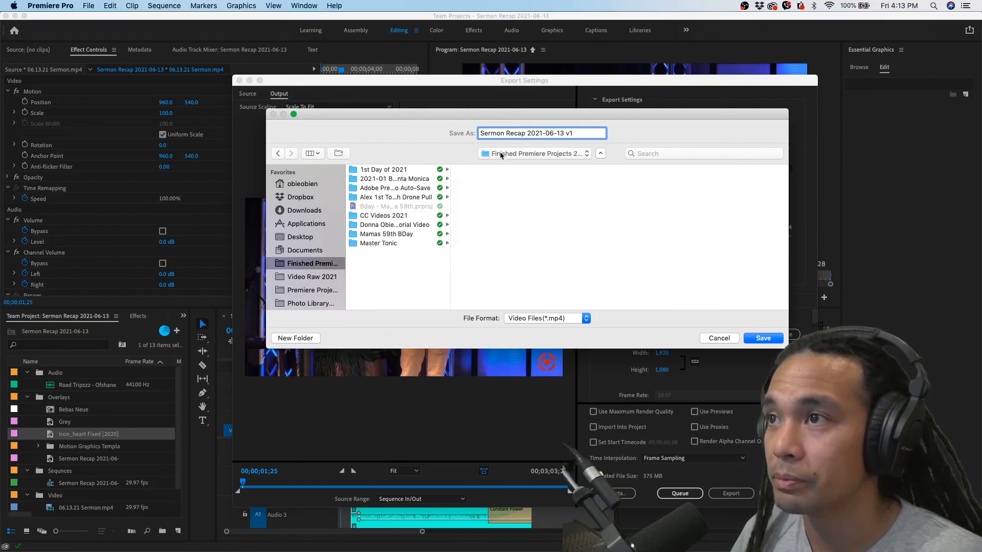
{"action": "left_click", "coordinate": [499, 155]}
{"action": "left_click", "coordinate": [499, 163]}
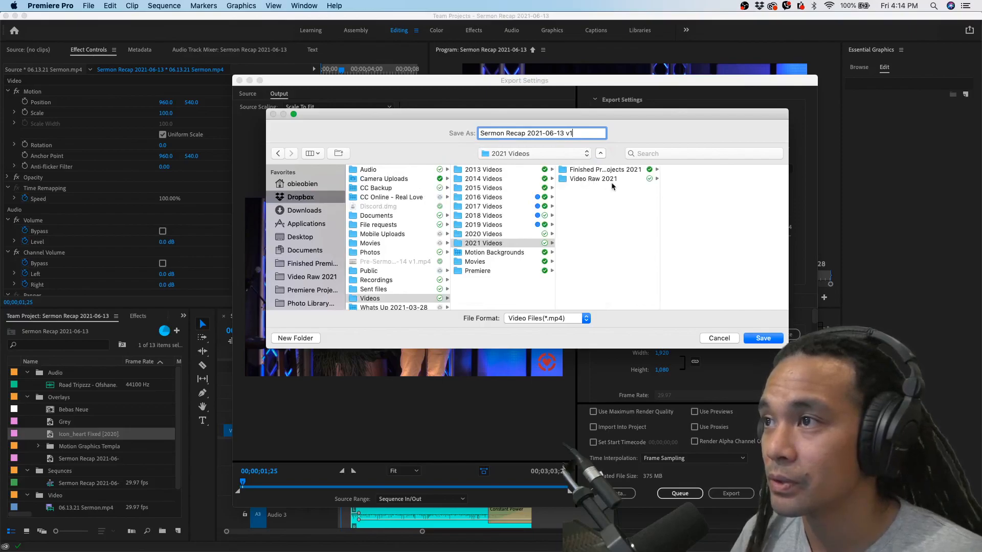
{"action": "left_click", "coordinate": [589, 170]}
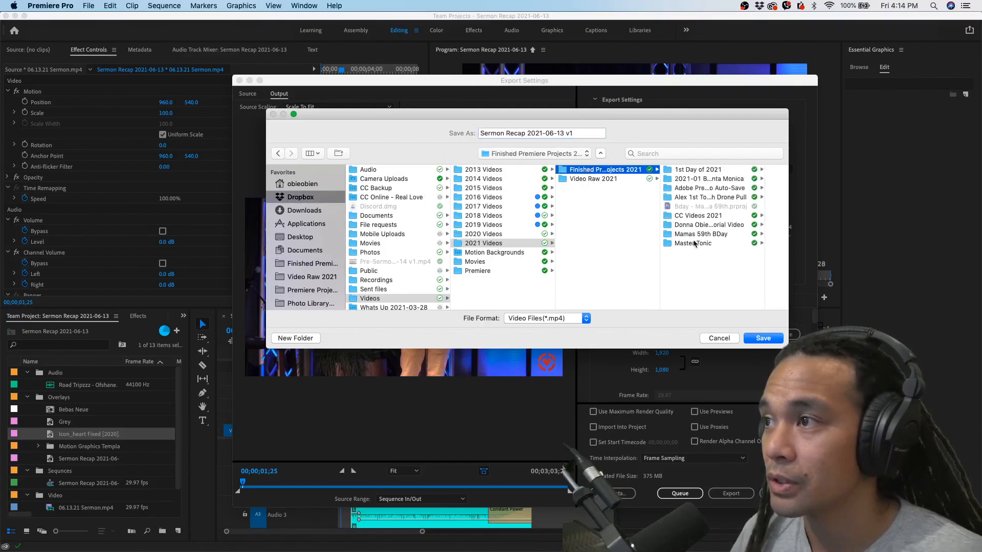
{"action": "left_click", "coordinate": [687, 216]}
{"action": "left_click", "coordinate": [713, 210]}
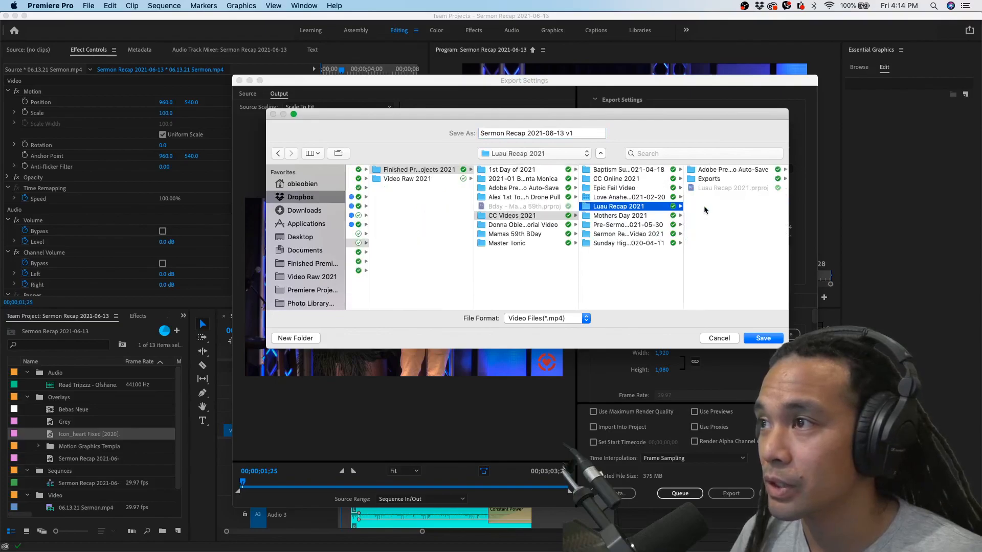
{"action": "left_click", "coordinate": [621, 180]}
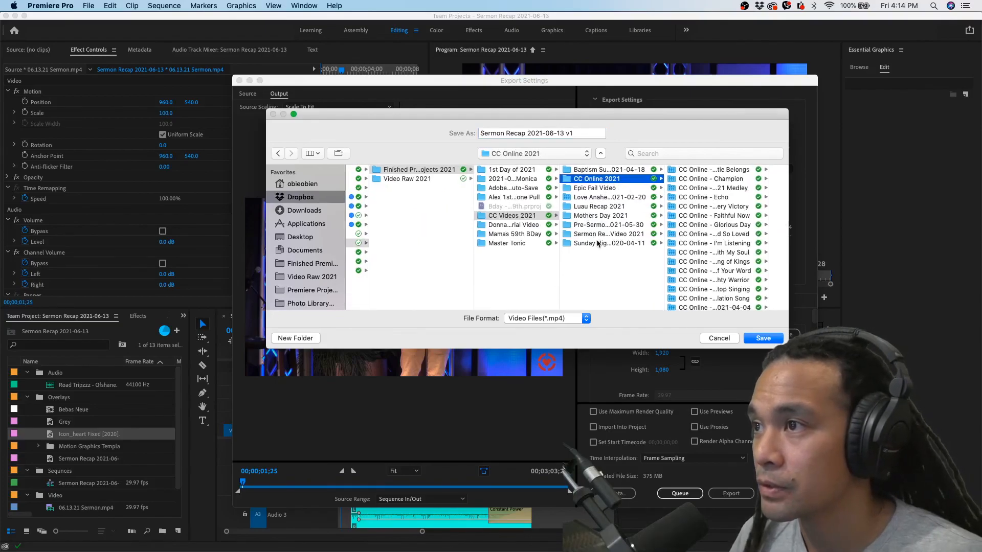
{"action": "left_click", "coordinate": [598, 235]}
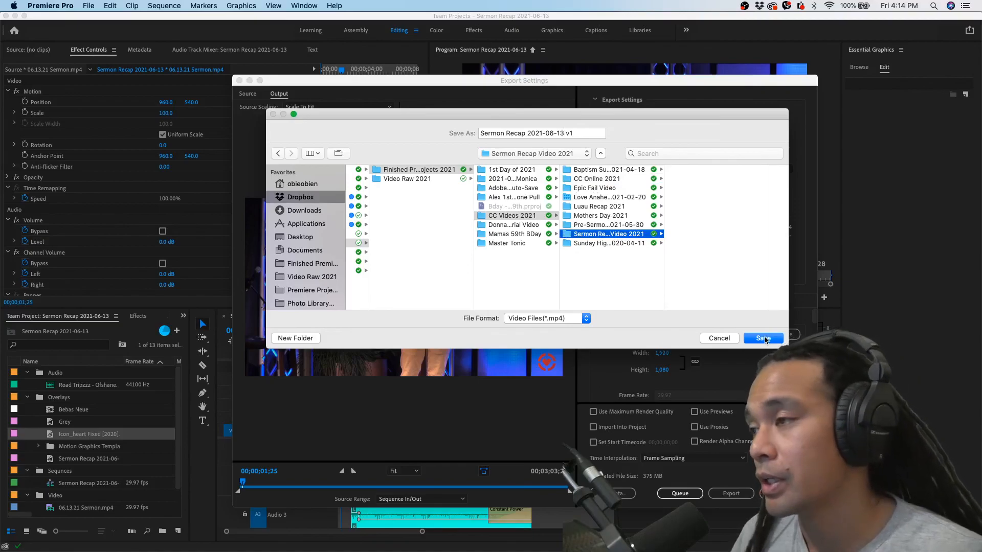
{"action": "left_click", "coordinate": [762, 339]}
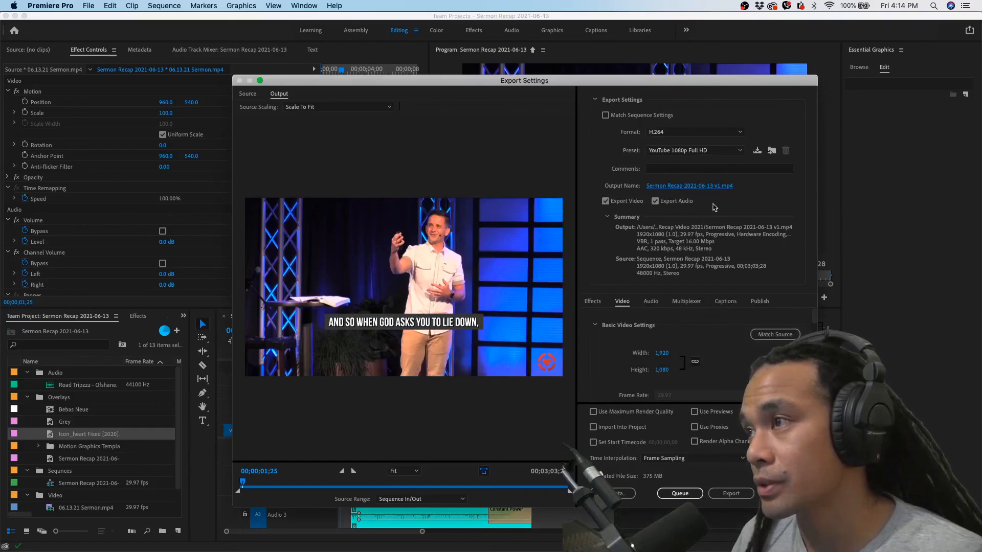